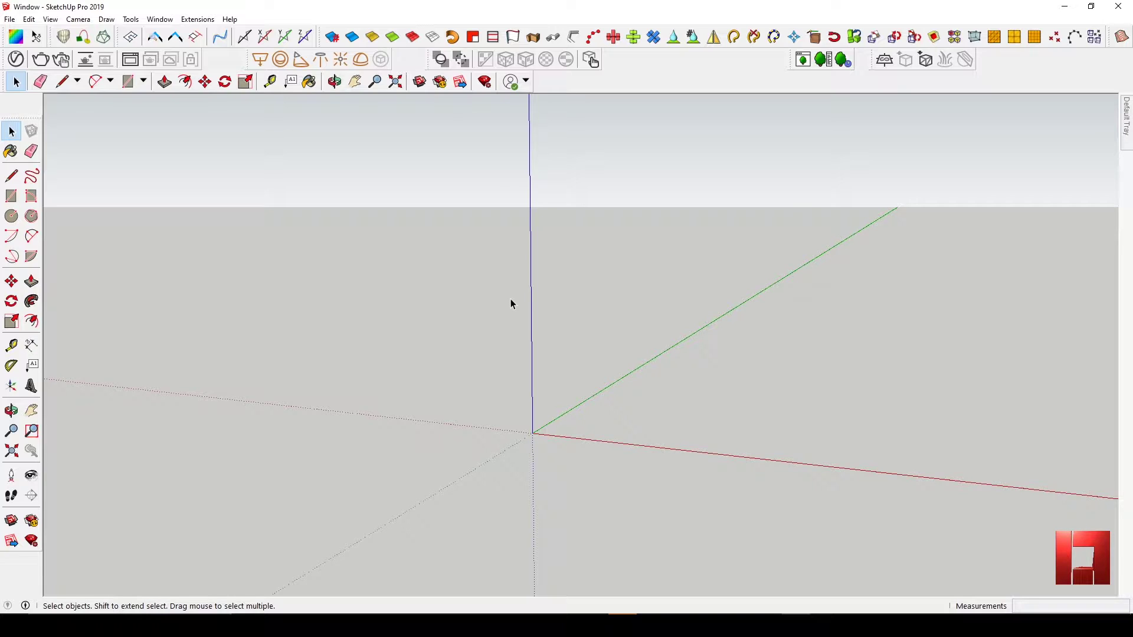
# - Look up the shortcut assigned to Hide Rest Of Model in the shortcut preferences
pyautogui.click(160, 20)
pyautogui.click(204, 93)
pyautogui.click(535, 213)
pyautogui.write('hider')
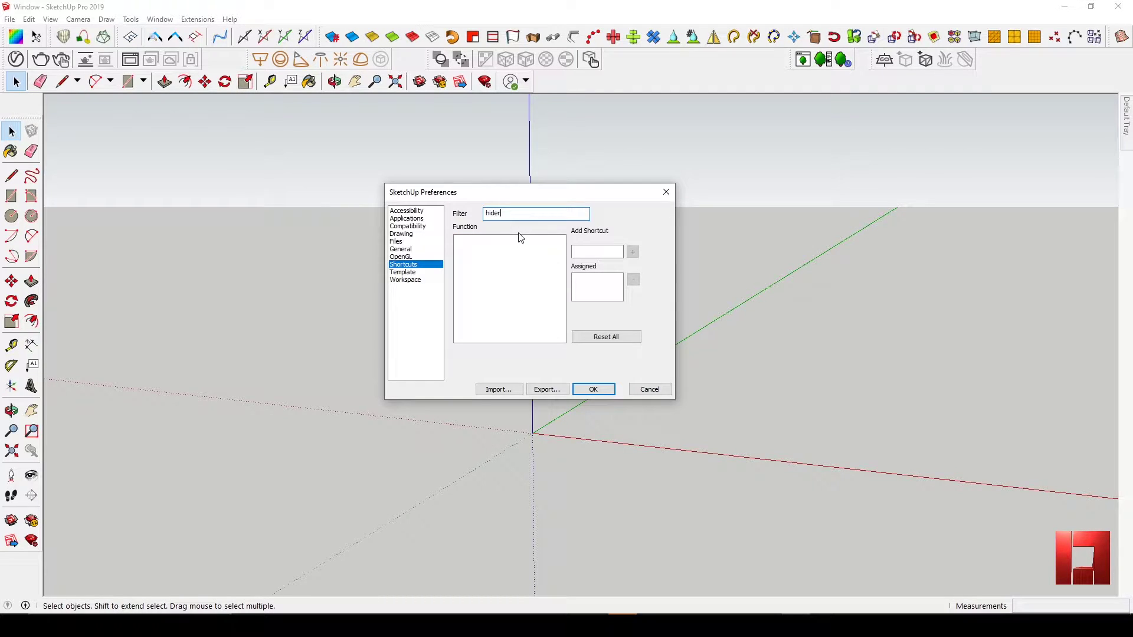
pyautogui.press('BackSpace')
pyautogui.write('re')
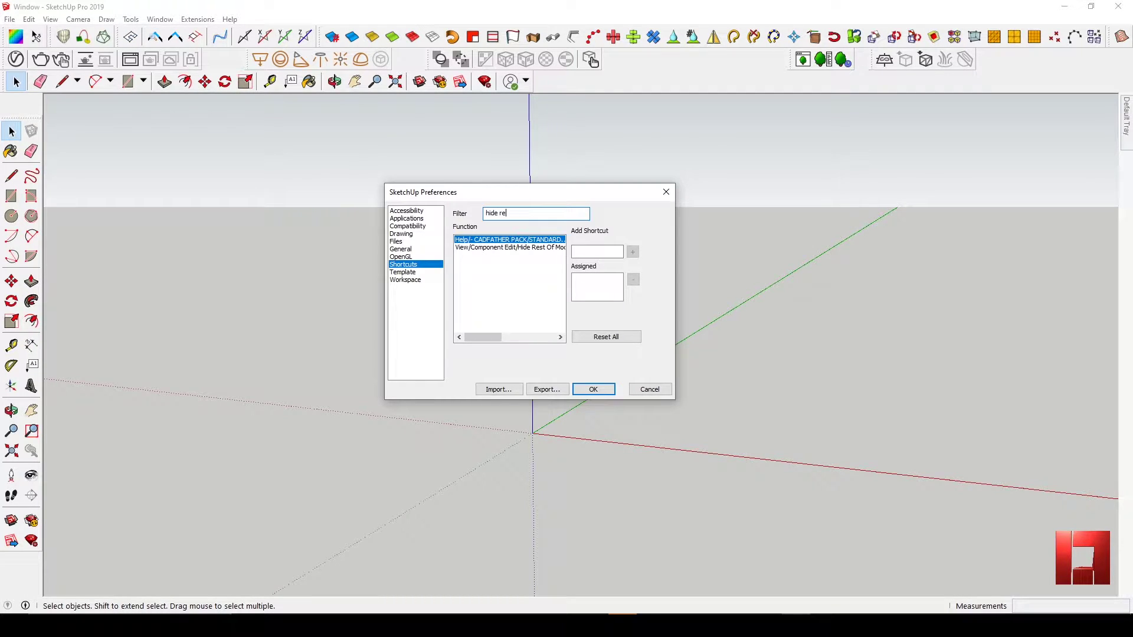
pyautogui.click(532, 247)
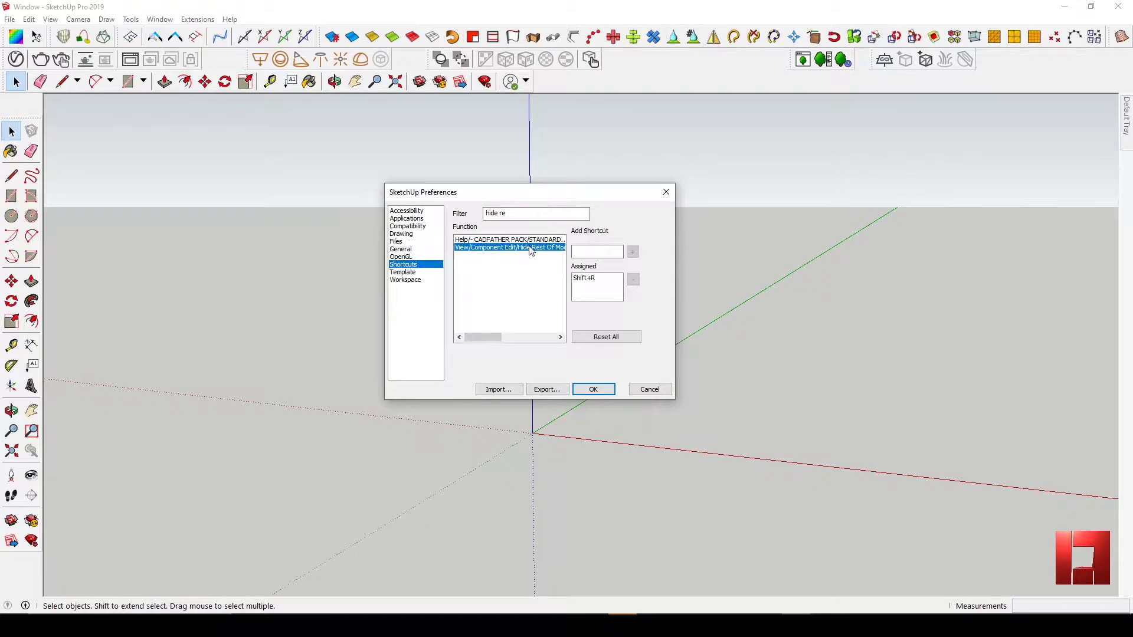
pyautogui.click(606, 282)
# - Look up the shortcuts assigned to Make Group and Paste In Place, and close the preferences
pyautogui.moveTo(521, 215); pyautogui.dragTo(448, 210)
pyautogui.write('mak')
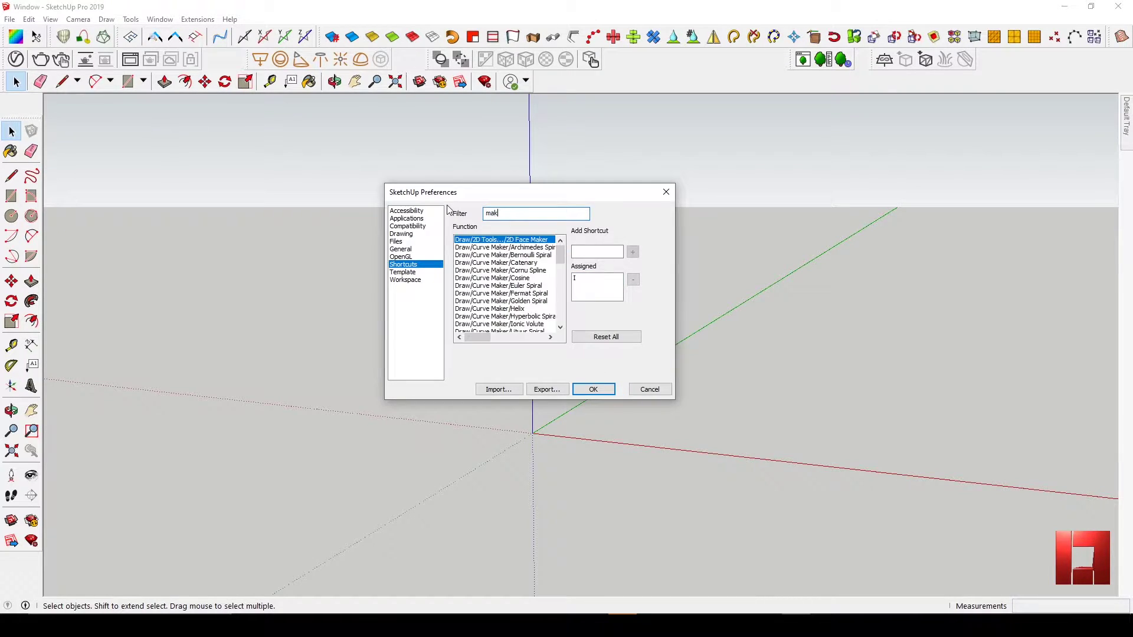
pyautogui.write('e grou')
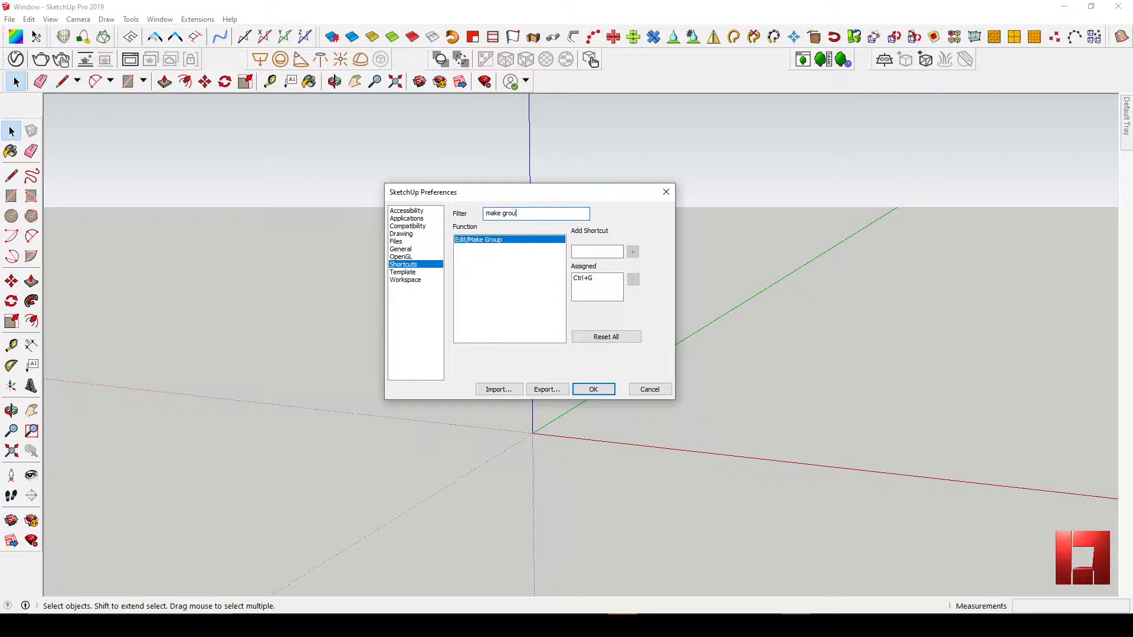
pyautogui.hotkey('ctrl', 'a')
pyautogui.press('BackSpace')
pyautogui.write('past')
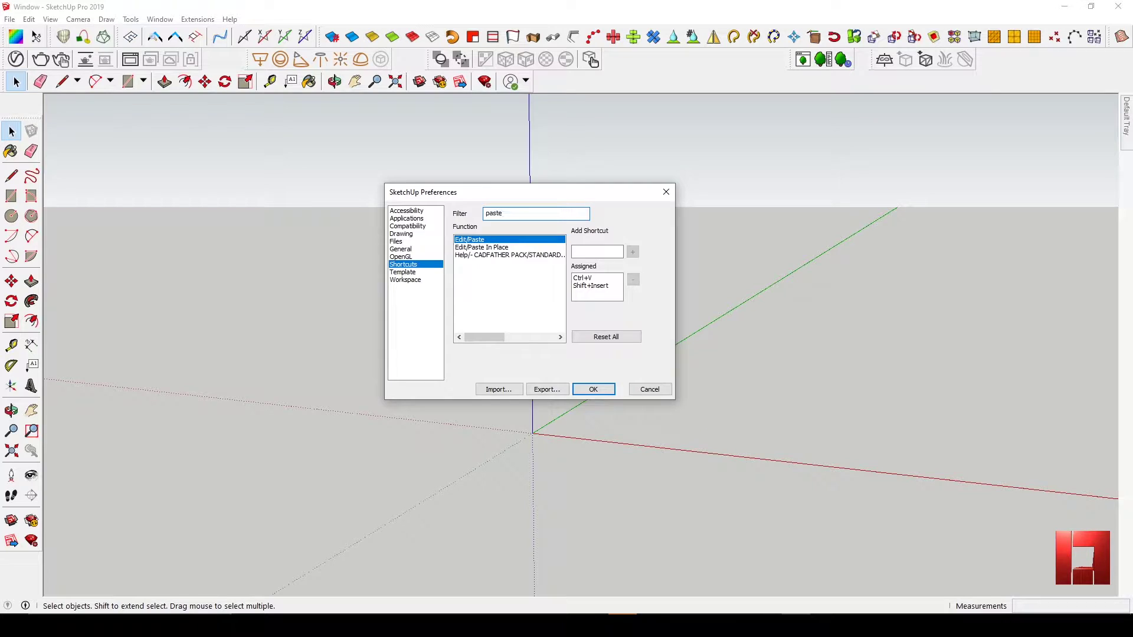
pyautogui.click(497, 249)
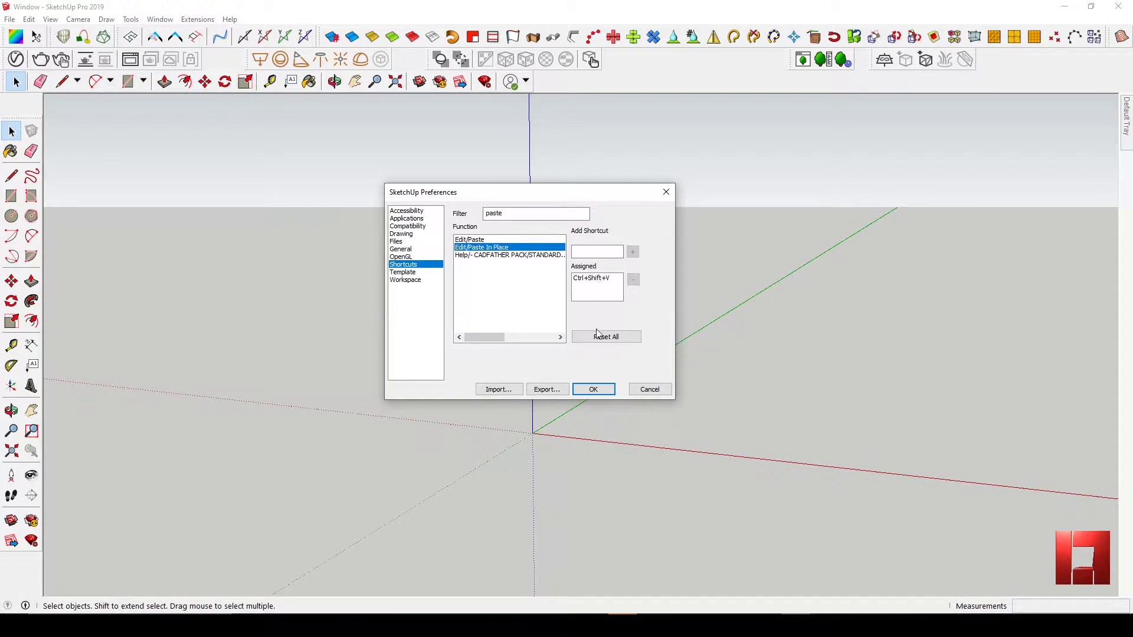
pyautogui.click(594, 390)
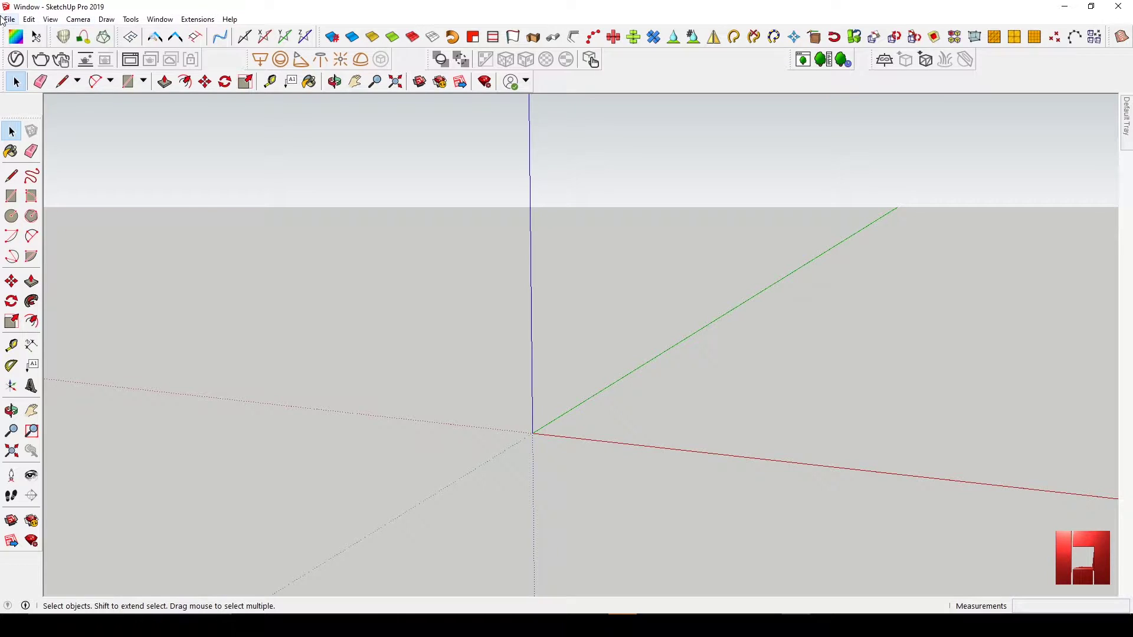
# - Import the window reference image and place it flat on the ground with its corner at the origin, along the red axis
pyautogui.click(8, 19)
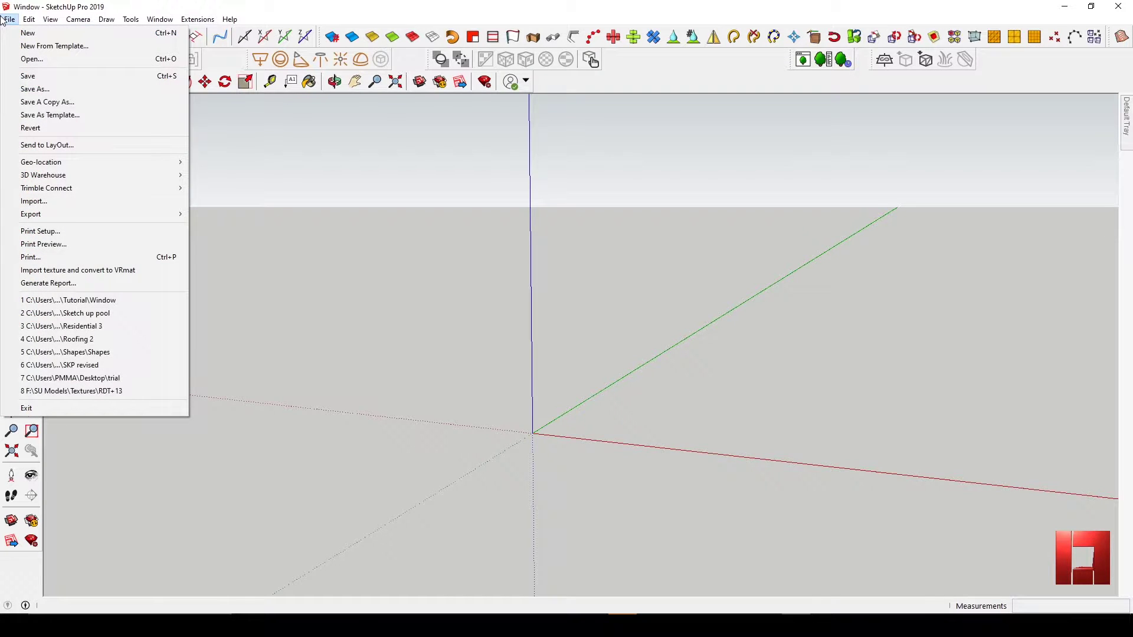
pyautogui.click(86, 201)
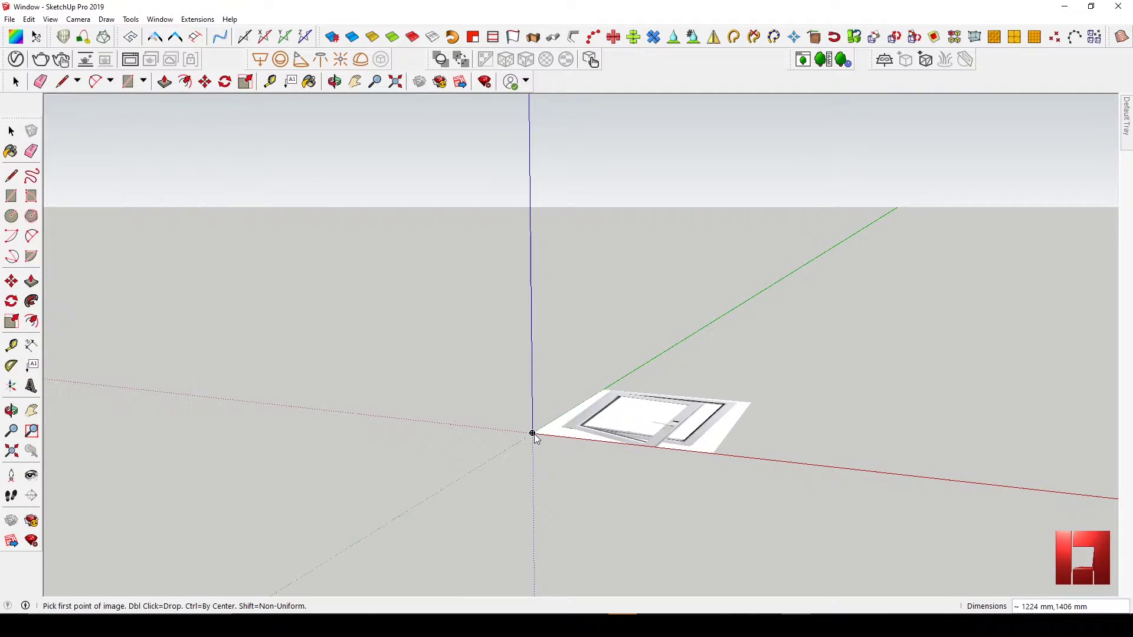
pyautogui.click(533, 434)
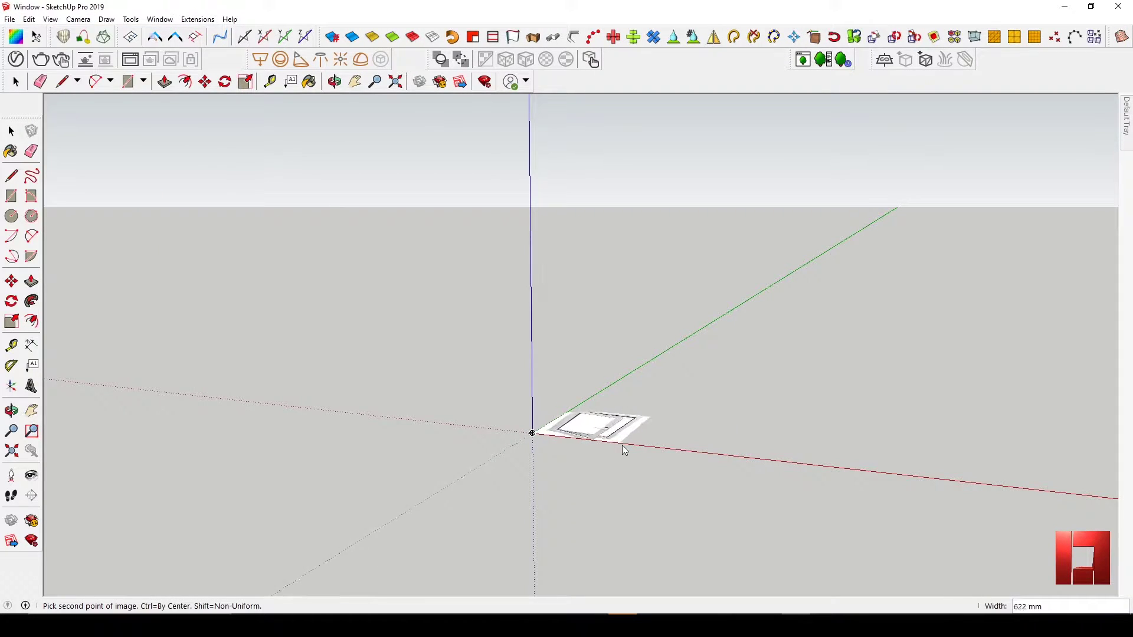
pyautogui.click(657, 452)
# - Rotate the reference image upright about the red axis so it stands vertically at the origin
pyautogui.moveTo(657, 453); pyautogui.dragTo(397, 392, button='middle')
pyautogui.scroll(3, 644, 453)
pyautogui.press('q')
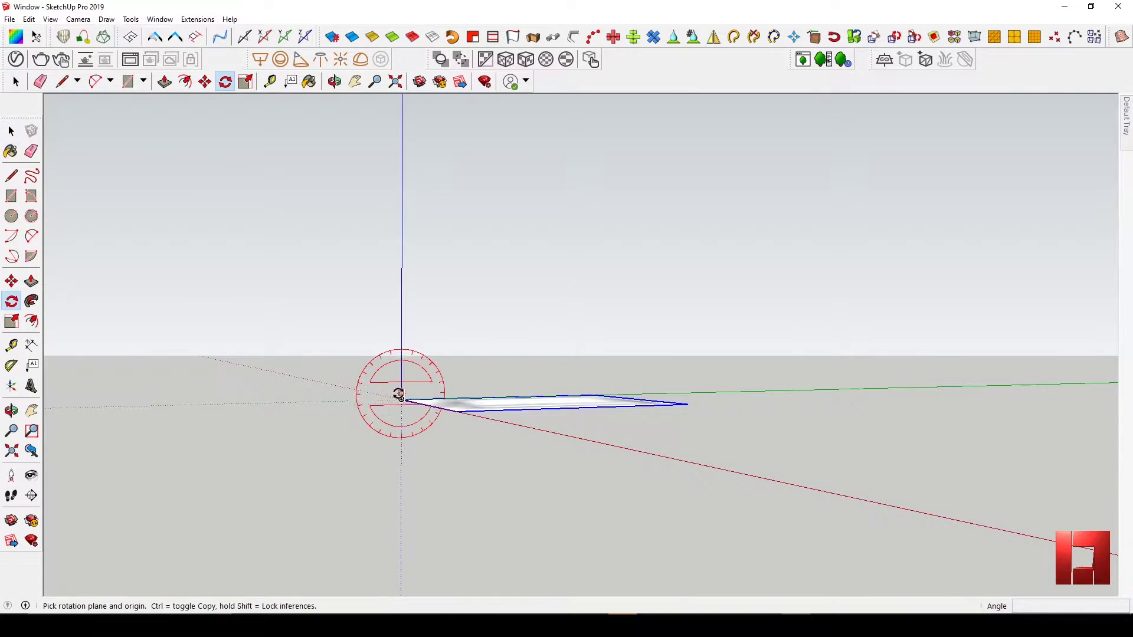
pyautogui.click(448, 397)
pyautogui.click(407, 341)
pyautogui.press('space')
pyautogui.moveTo(407, 341)
pyautogui.mouseDown(button='middle')
pyautogui.moveTo(593, 405)
pyautogui.moveTo(430, 374)
pyautogui.mouseUp(button='middle')
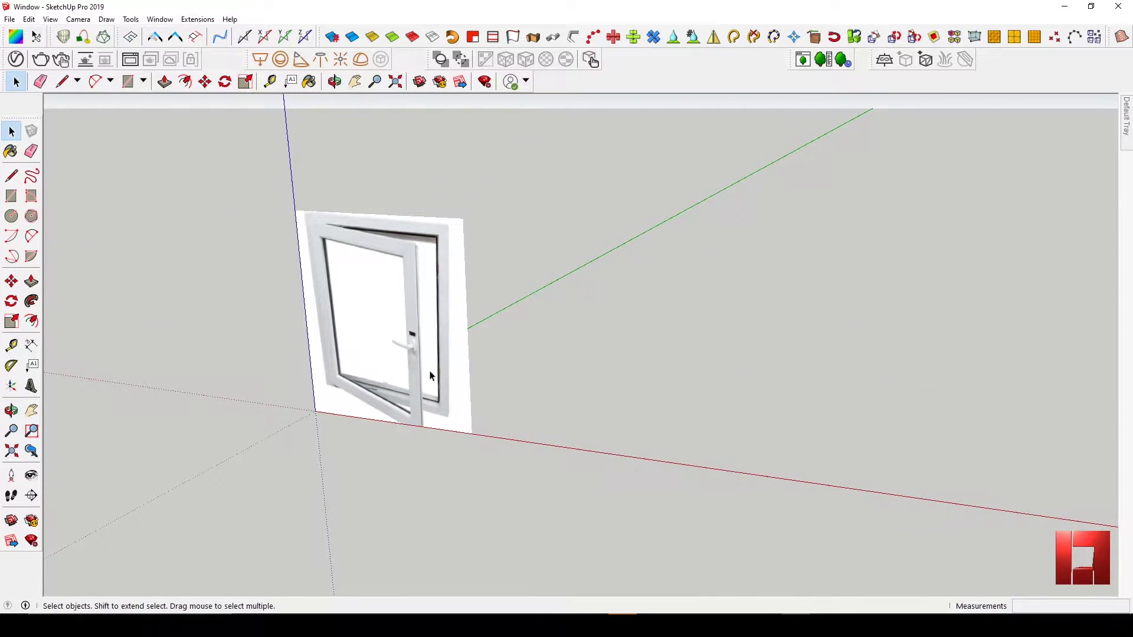
# - Draw a 75 × 1000 mm rectangle on the ground, starting at the image's lower corner on the red axis
pyautogui.scroll(2, 434, 354)
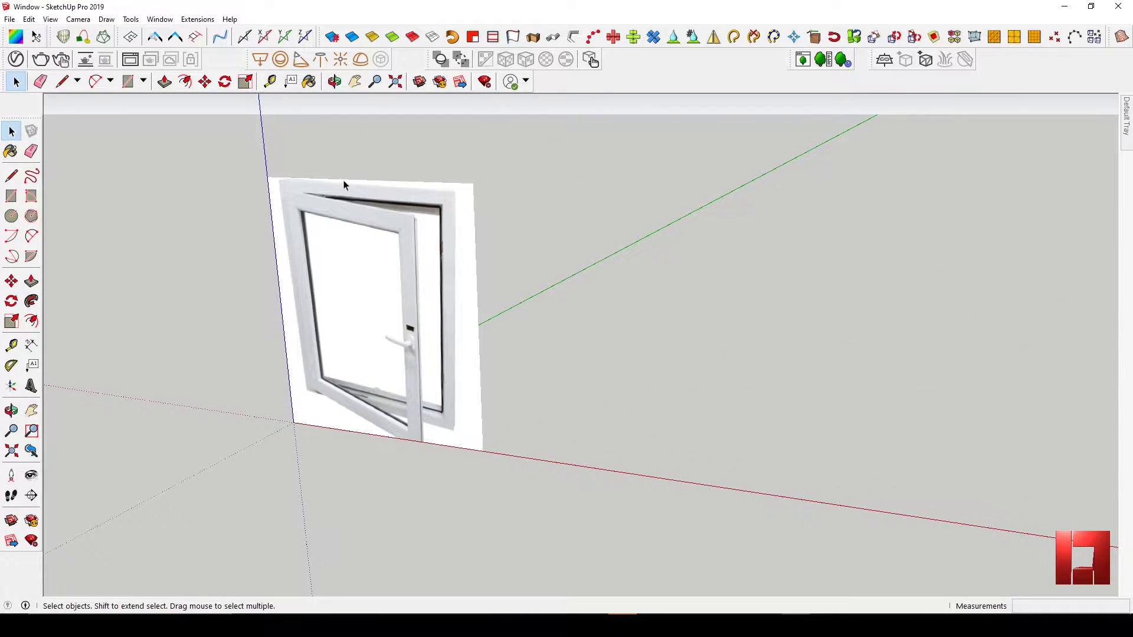
pyautogui.scroll(3, 440, 188)
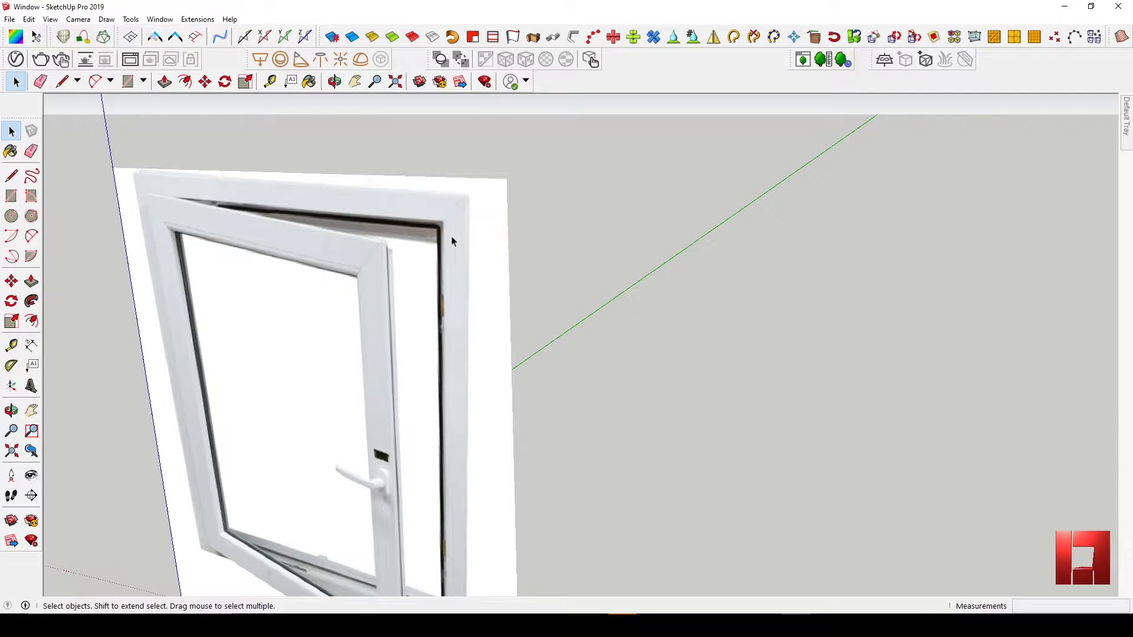
pyautogui.moveTo(469, 223); pyautogui.dragTo(475, 445, button='middle')
pyautogui.press('r')
pyautogui.click(451, 466)
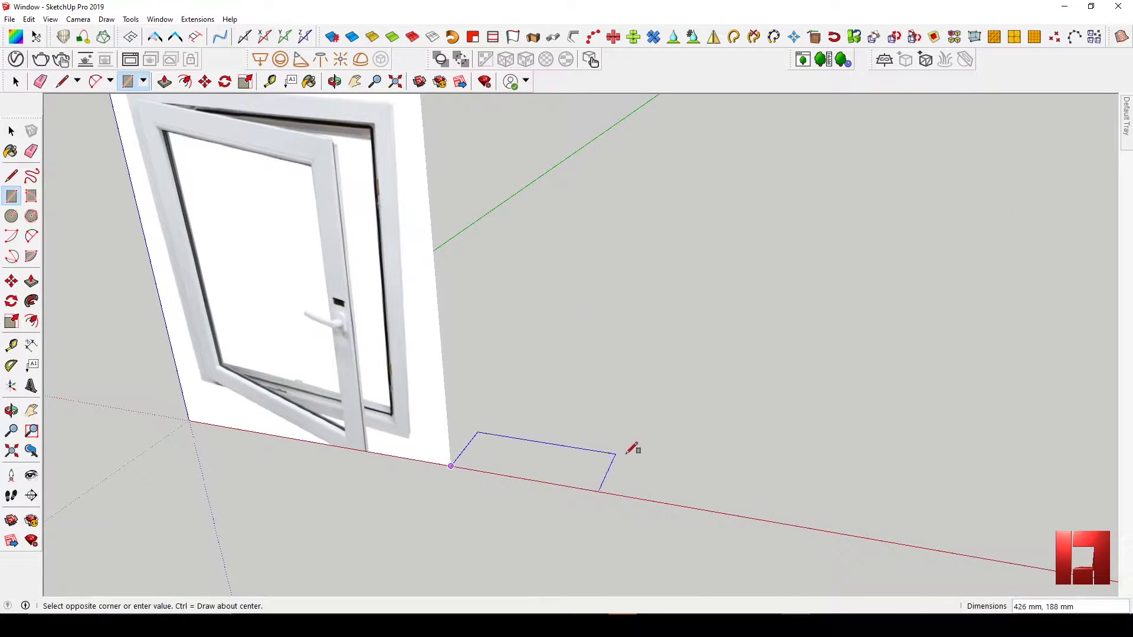
pyautogui.write('75,')
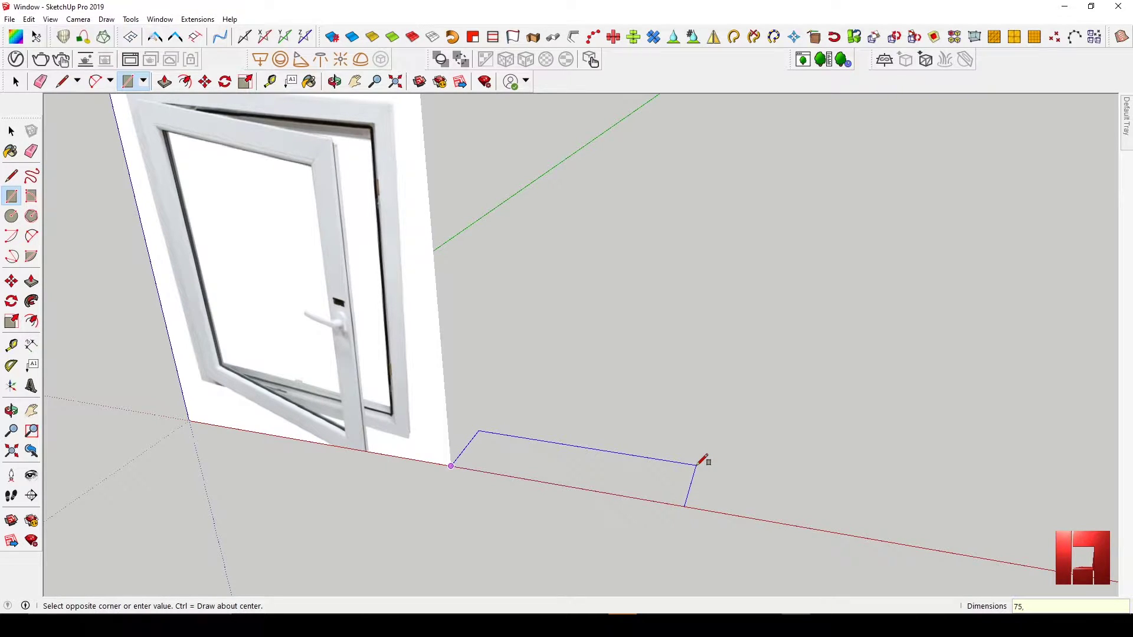
pyautogui.press('Return')
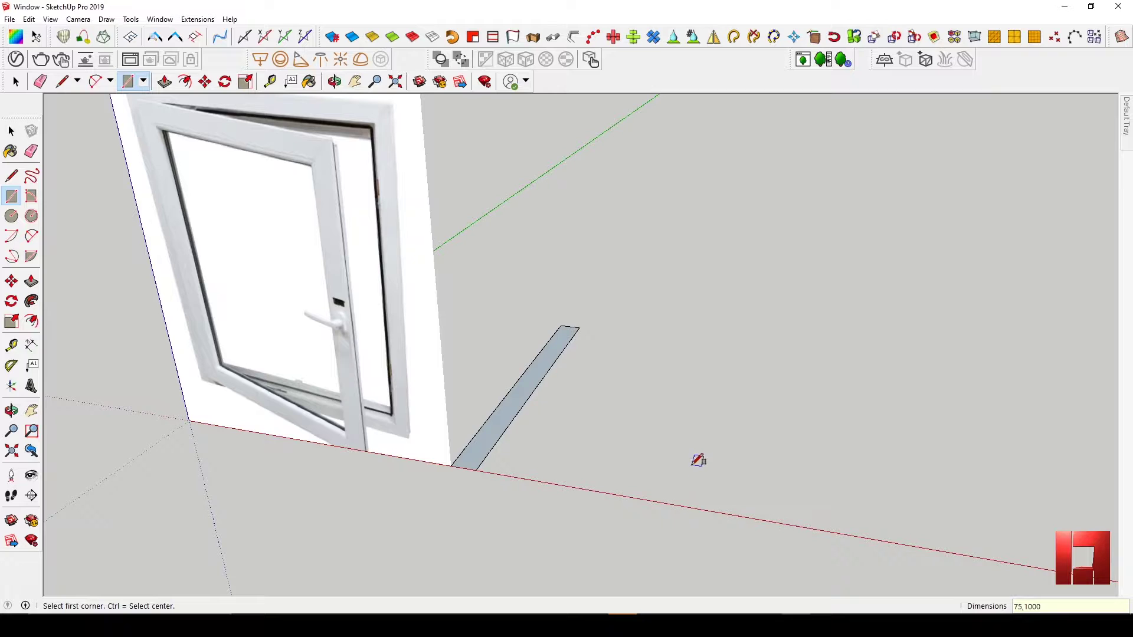
# - Rotate the rectangle about its corner on the red axis so that its long side lies along that axis
pyautogui.press('space')
pyautogui.click(484, 430)
pyautogui.press('q')
pyautogui.click(475, 470)
pyautogui.click(544, 481)
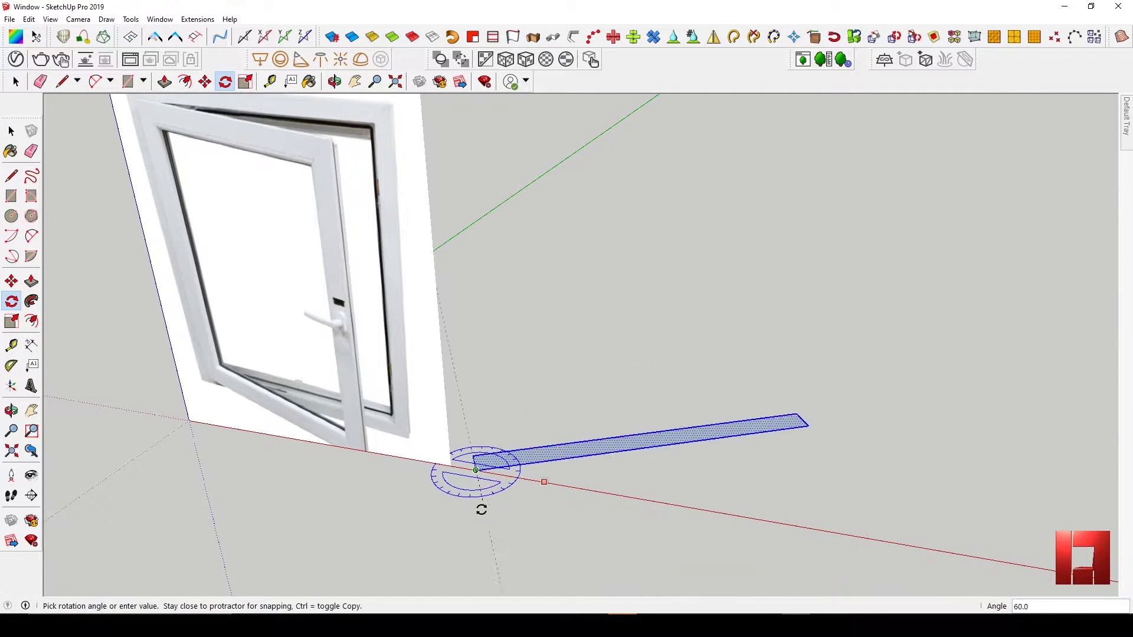
pyautogui.click(449, 510)
pyautogui.press('space')
# - Push/Pull the rectangle upward by 1200 mm into a panel
pyautogui.press('p')
pyautogui.click(580, 486)
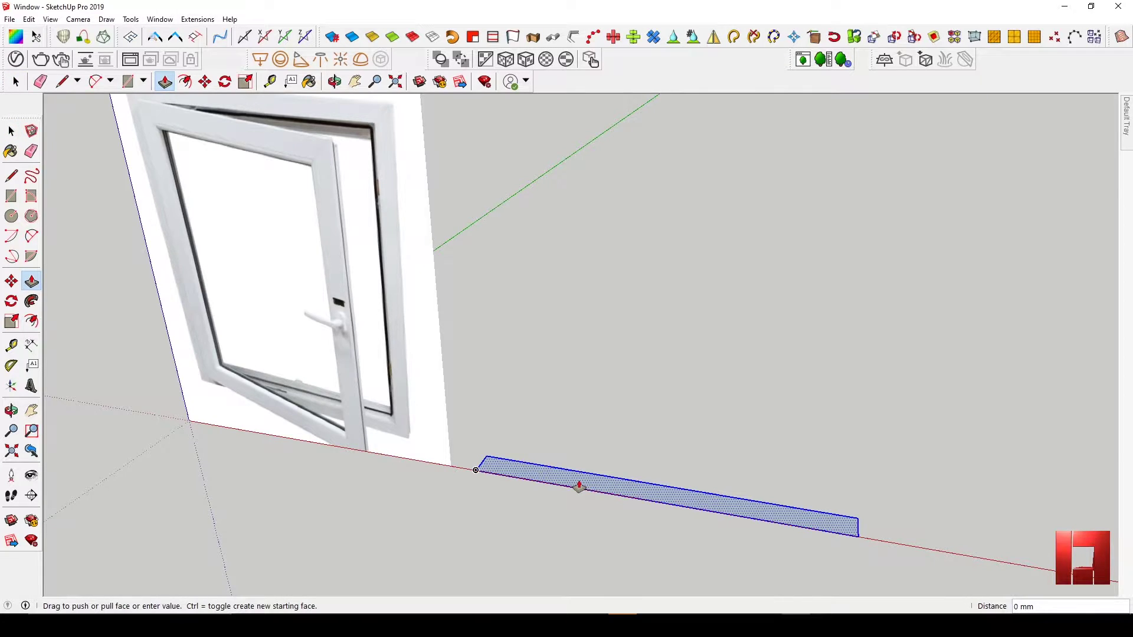
pyautogui.scroll(-1, 579, 477)
pyautogui.write('1')
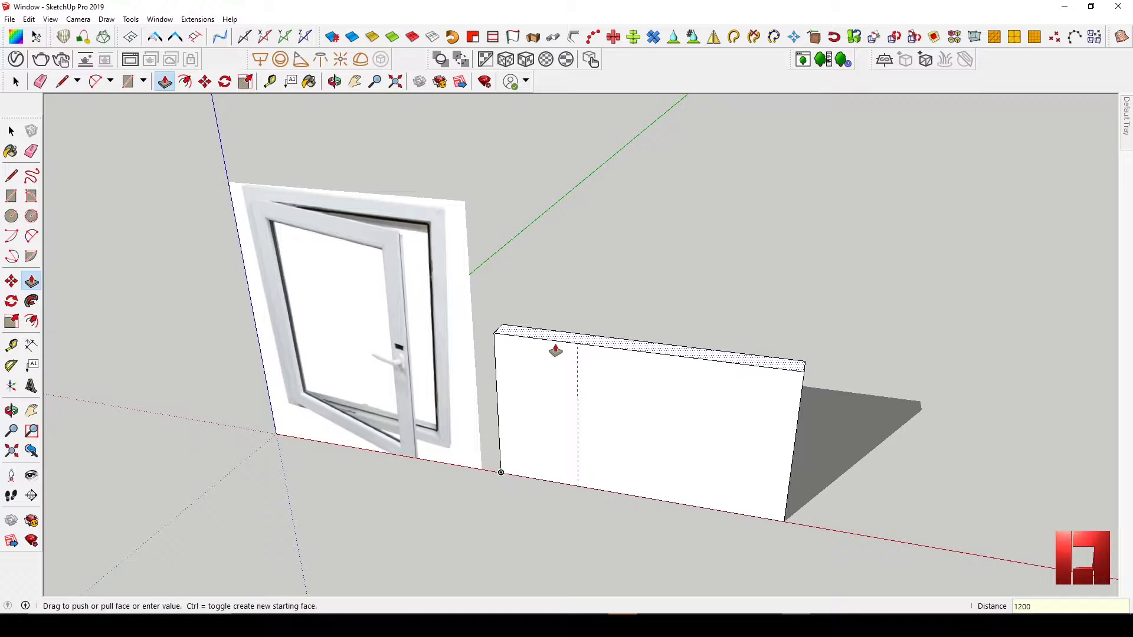
pyautogui.write('200')
pyautogui.press('Return')
pyautogui.press('space')
# - Offset the outline of the panel's front face inward by 50 mm
pyautogui.scroll(3, 577, 210)
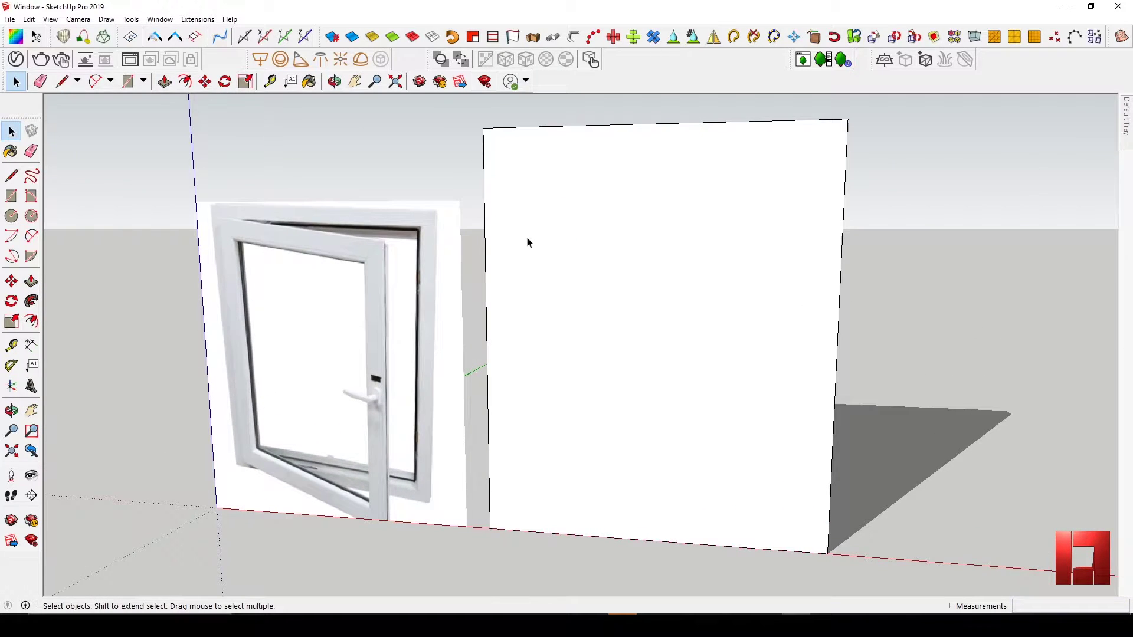
pyautogui.moveTo(558, 175); pyautogui.dragTo(505, 185, button='middle')
pyautogui.press('f')
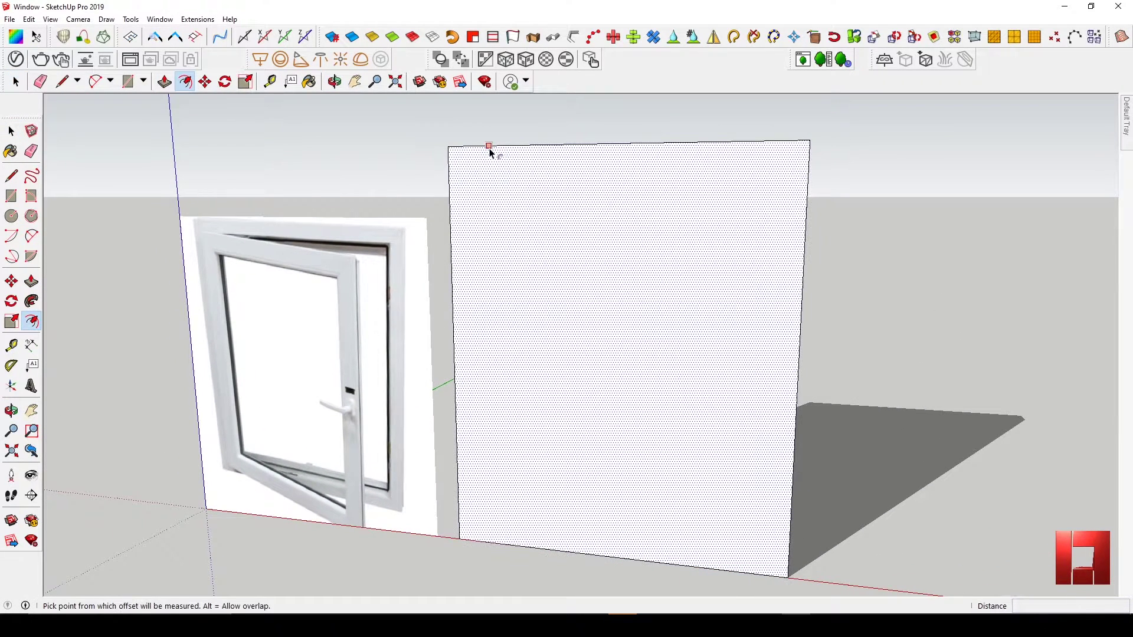
pyautogui.click(491, 147)
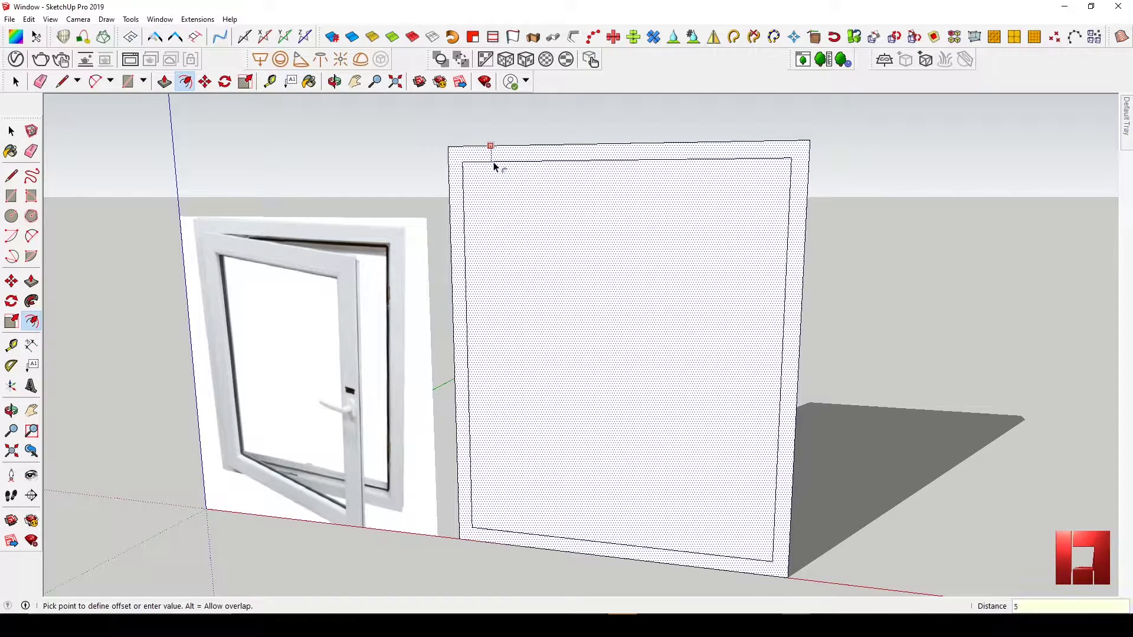
pyautogui.write('5')
pyautogui.press('Return')
pyautogui.press('space')
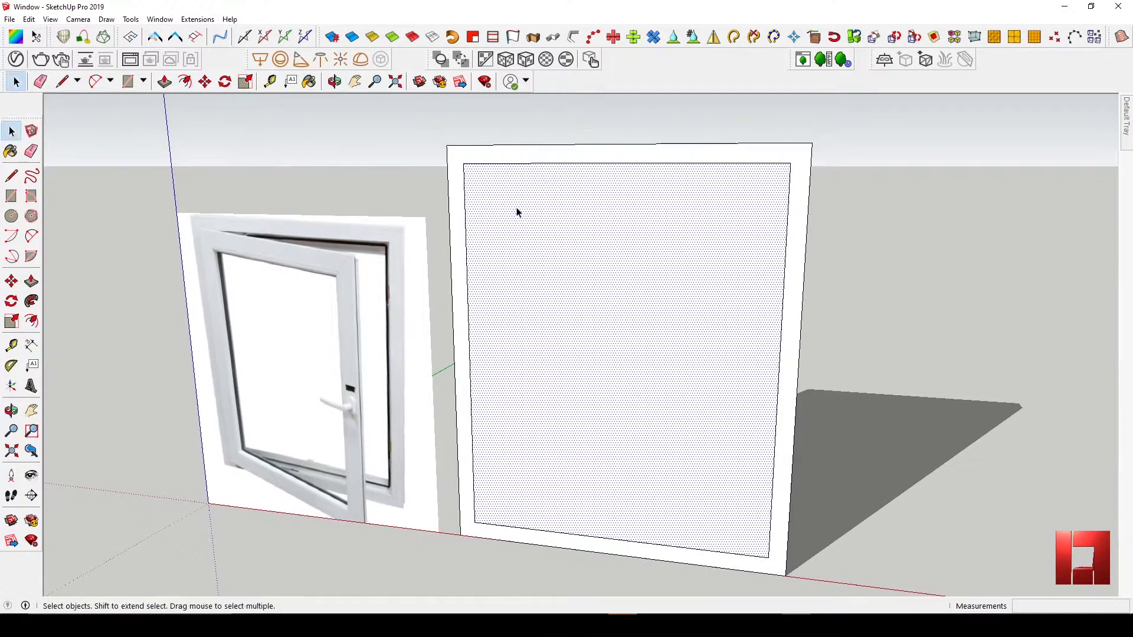
# - Push the inner face through the panel's full thickness to open up the window frame
pyautogui.press('p')
pyautogui.click(511, 207)
pyautogui.click(531, 195)
pyautogui.press('space')
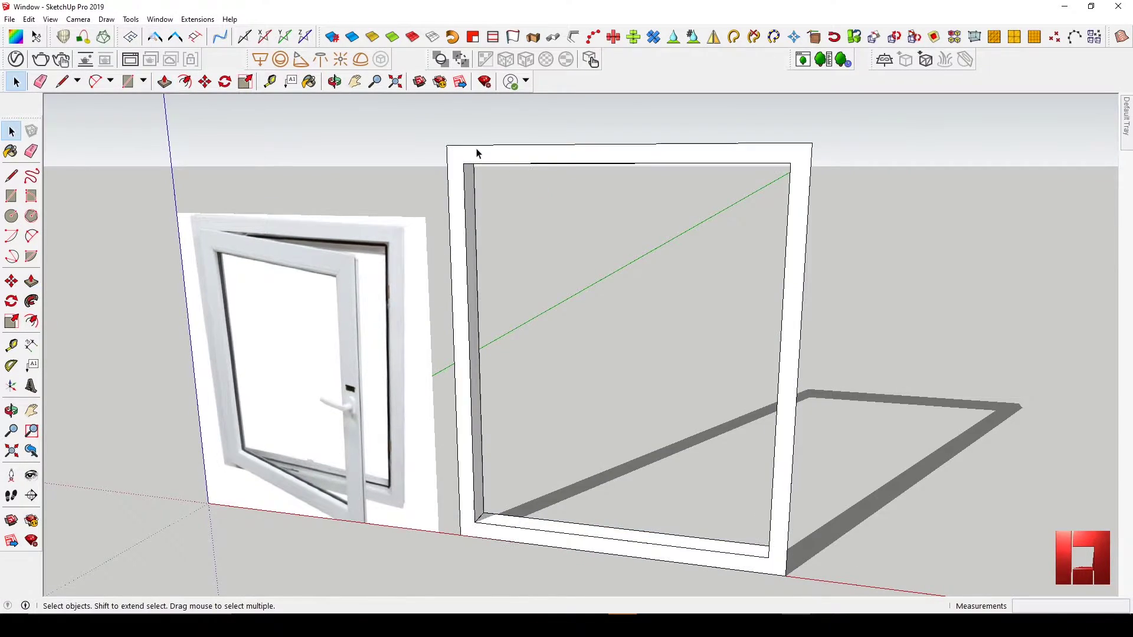
# - Group the whole frame and draw a 1000 × 50 mm rectangle over the front of its top rail
pyautogui.tripleClick(476, 153)
pyautogui.moveTo(475, 155)
pyautogui.mouseDown(button='middle')
pyautogui.moveTo(470, 189)
pyautogui.moveTo(433, 205)
pyautogui.moveTo(462, 158)
pyautogui.mouseUp(button='middle')
pyautogui.scroll(2, 428, 164)
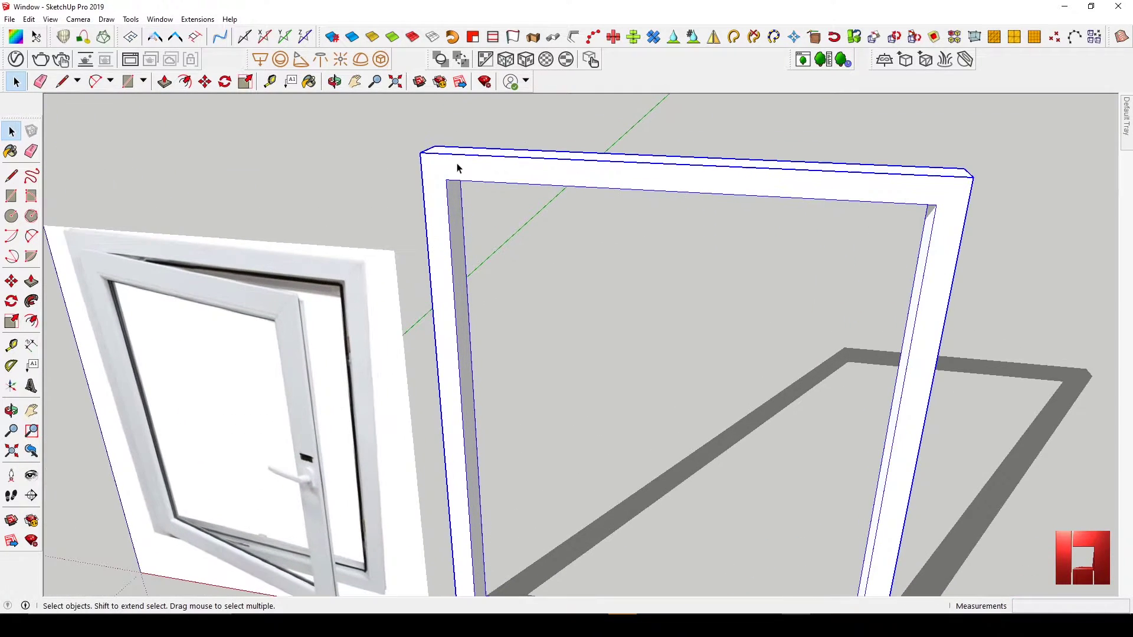
pyautogui.press('r')
pyautogui.click(420, 153)
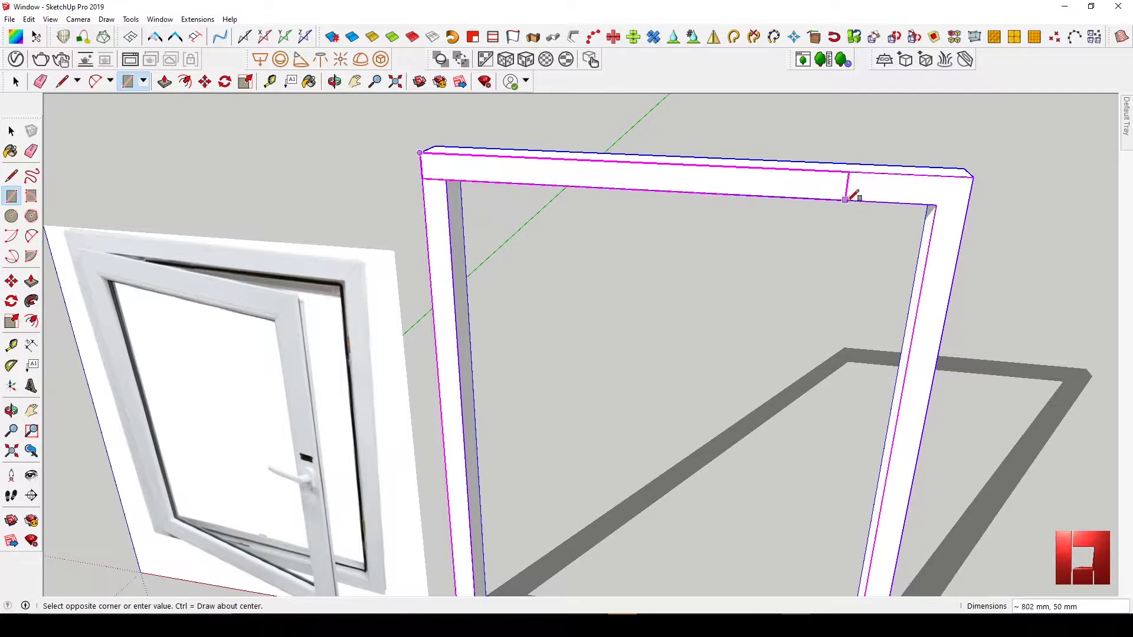
pyautogui.click(968, 200)
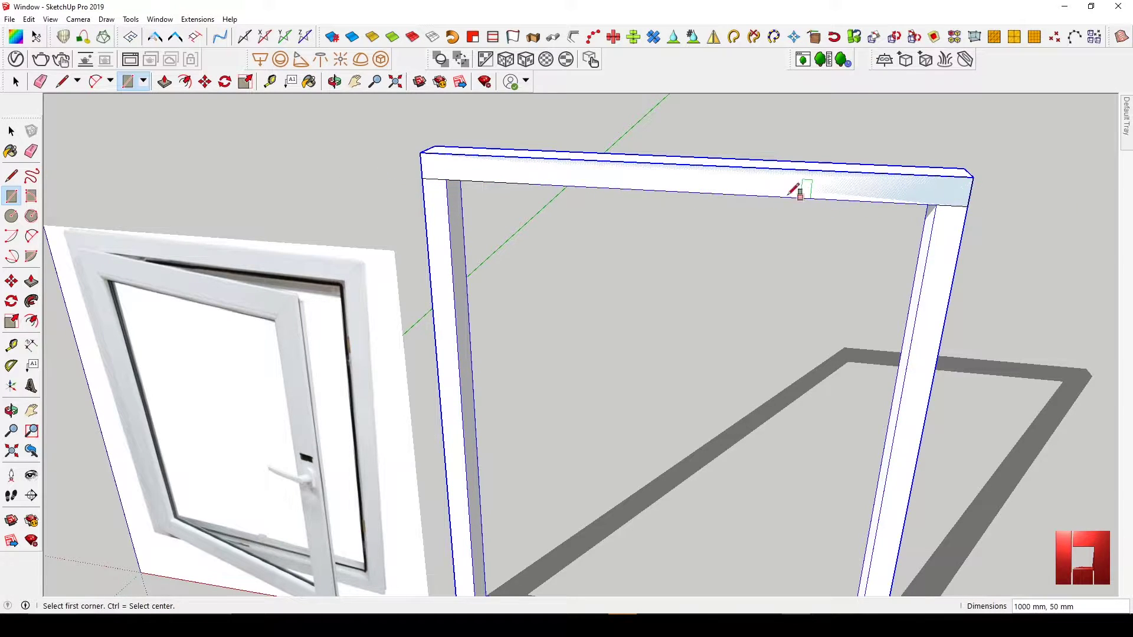
pyautogui.press('space')
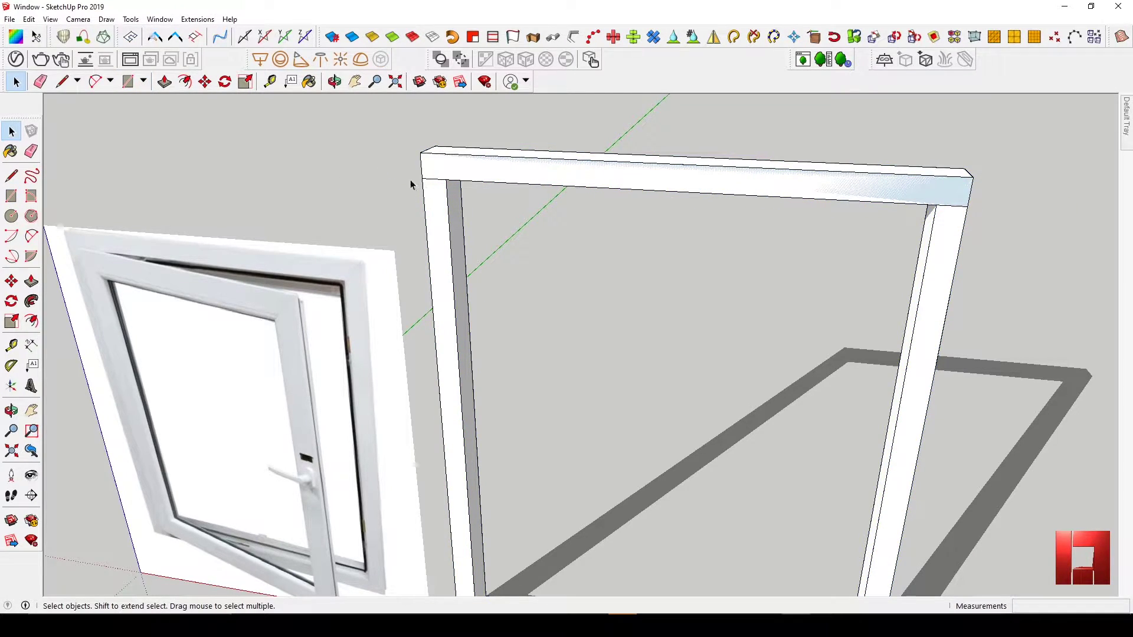
# - Move the rectangle's two lower corners inward to the frame's inner corners to form a mitred top rail profile
pyautogui.press('m')
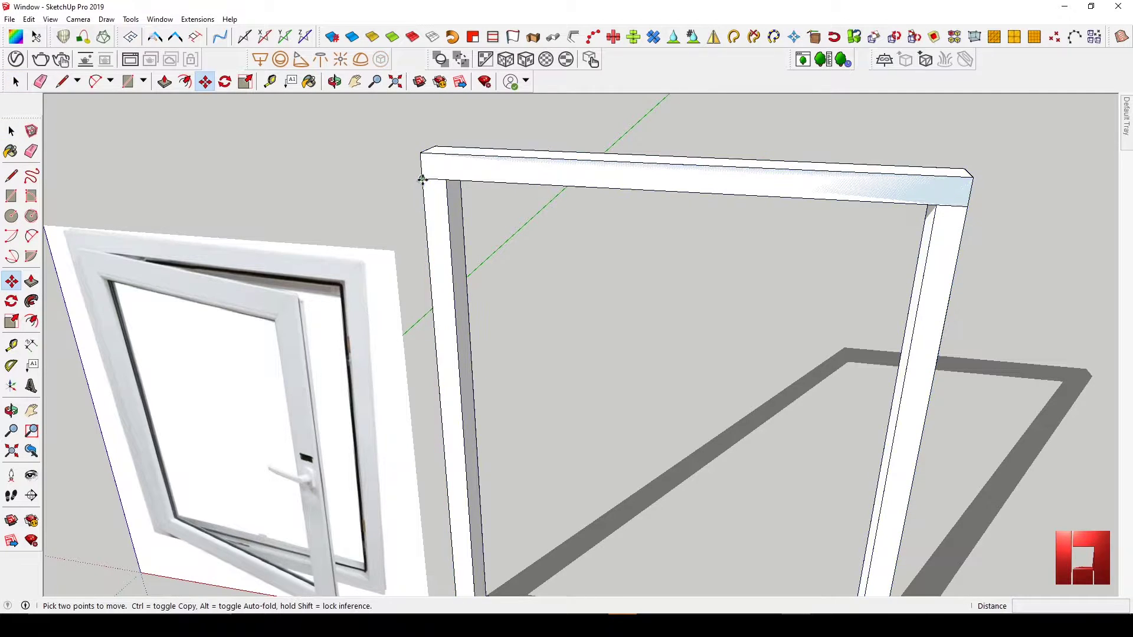
pyautogui.click(420, 179)
pyautogui.click(448, 181)
pyautogui.click(966, 207)
pyautogui.click(934, 205)
pyautogui.press('space')
# - Push/Pull the mitred profile through the frame's full depth
pyautogui.press('o')
pyautogui.moveTo(593, 171); pyautogui.dragTo(572, 179)
pyautogui.press('p')
pyautogui.click(561, 168)
pyautogui.click(540, 148)
pyautogui.press('space')
# - Make the mitred top rail a component named Frame 1, replacing the existing definition of that name
pyautogui.doubleClick(488, 167)
pyautogui.press('o')
pyautogui.moveTo(488, 167); pyautogui.dragTo(528, 164)
pyautogui.press('space')
pyautogui.keyDown('shift'); pyautogui.click(500, 179); pyautogui.keyUp('shift')
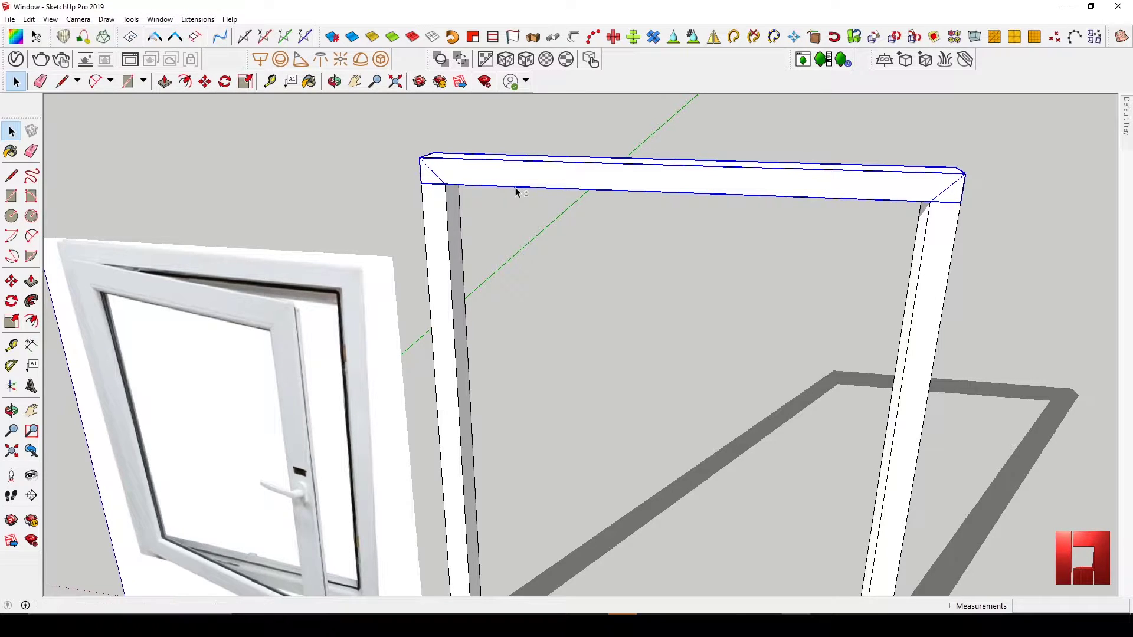
pyautogui.press('g')
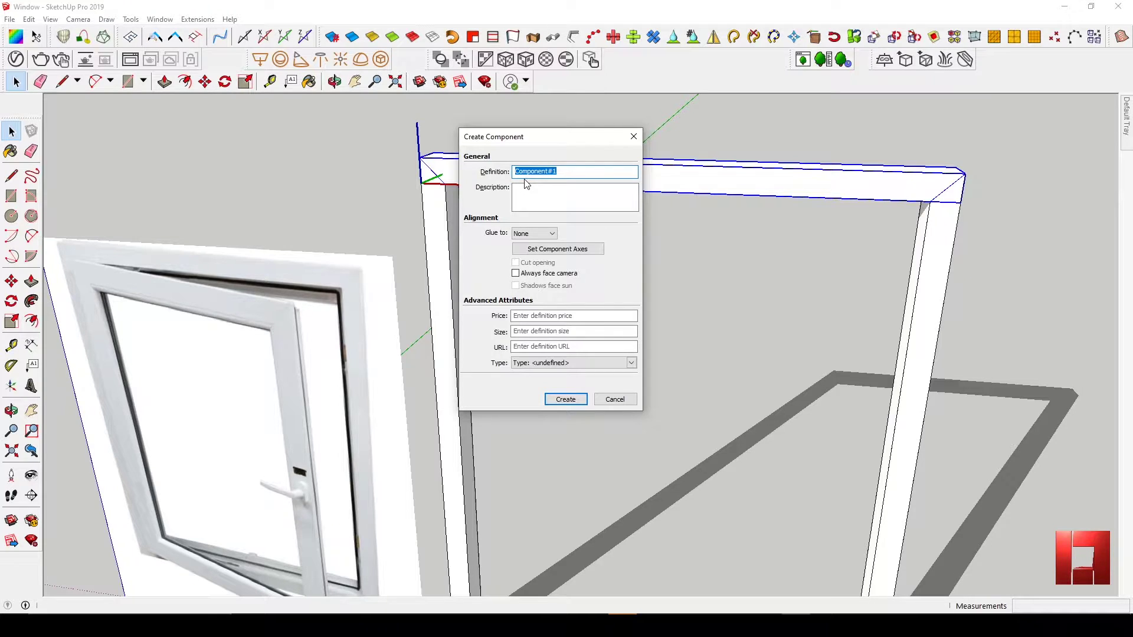
pyautogui.write('Frame 1')
pyautogui.press('Return')
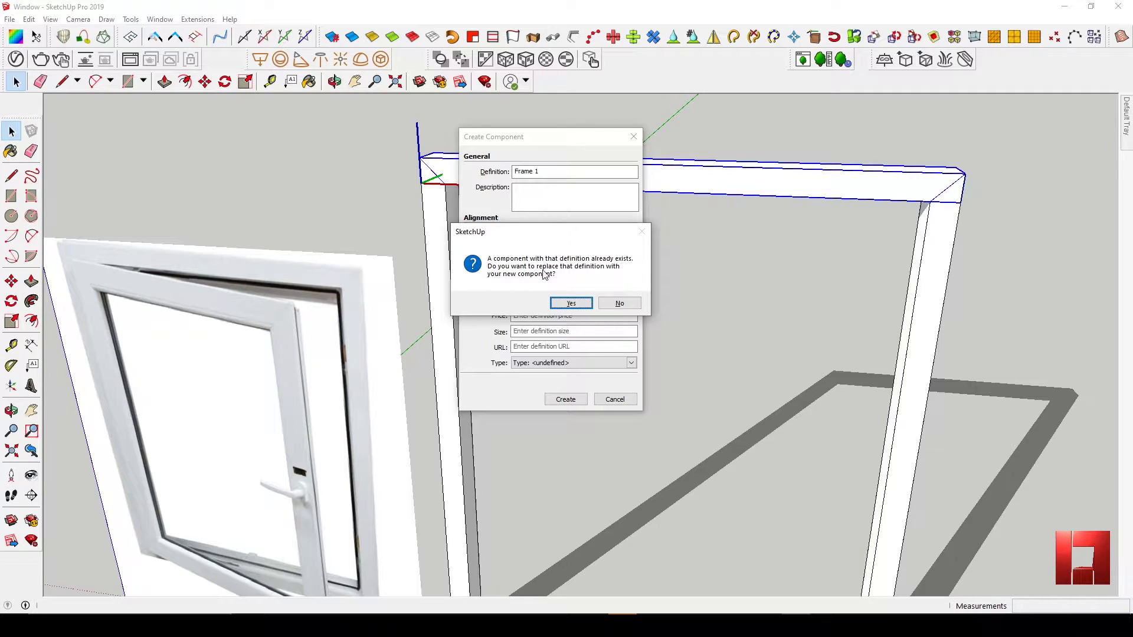
pyautogui.click(570, 304)
# - Mirror the mitred top rail about the middle of the frame's height to create the matching bottom rail
pyautogui.moveTo(519, 177); pyautogui.dragTo(800, 242, button='middle')
pyautogui.click(713, 36)
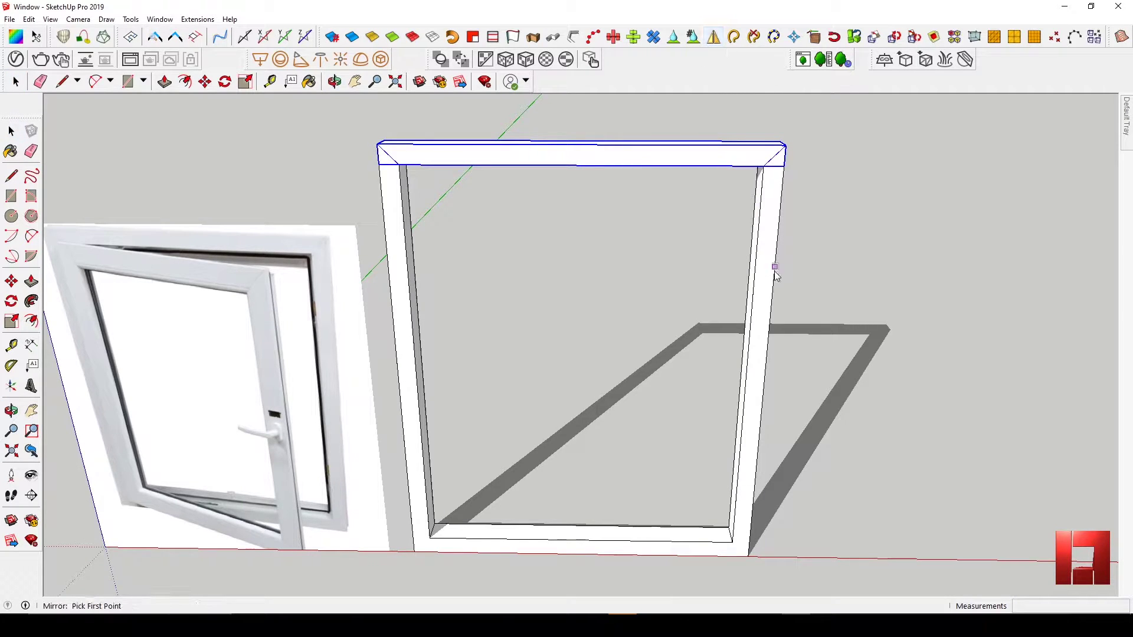
pyautogui.click(765, 371)
pyautogui.click(782, 405)
pyautogui.click(710, 413)
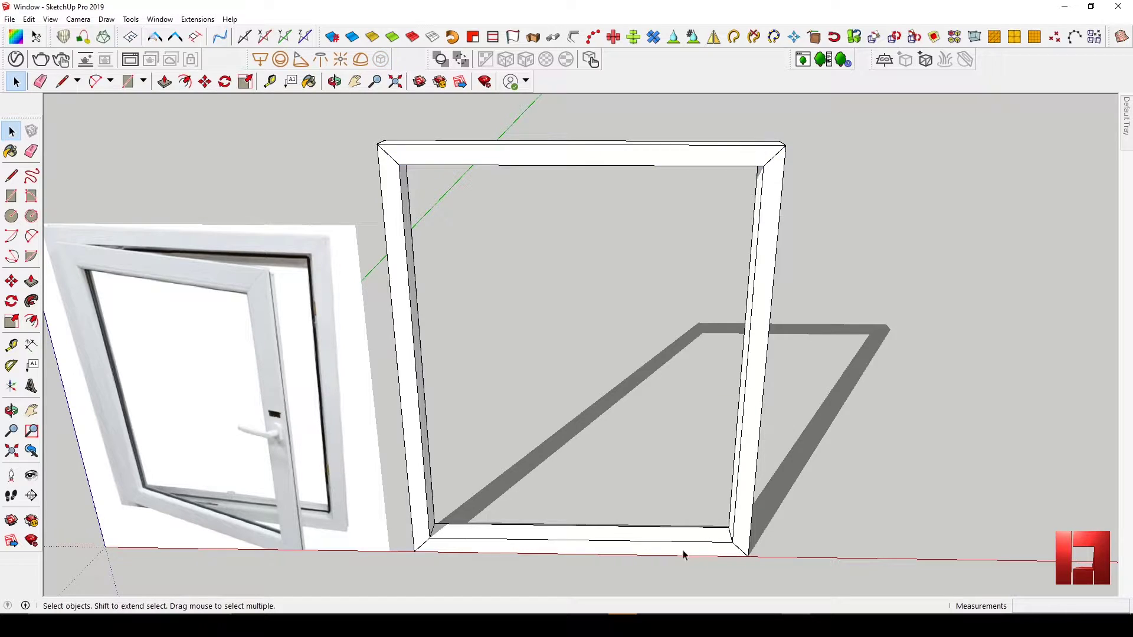
# - Copy the mitred top rail from its upper-left corner to the frame's upper-right outer corner
pyautogui.moveTo(775, 279); pyautogui.dragTo(734, 303, button='middle')
pyautogui.click(400, 157)
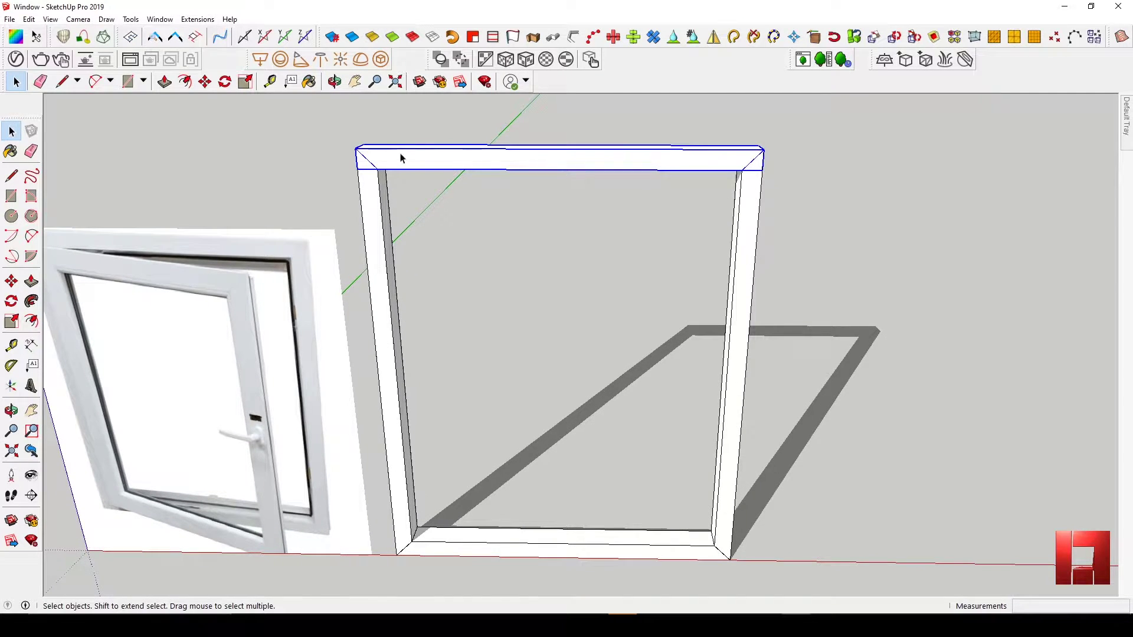
pyautogui.press('m')
pyautogui.click(355, 148)
pyautogui.press('ctrl')
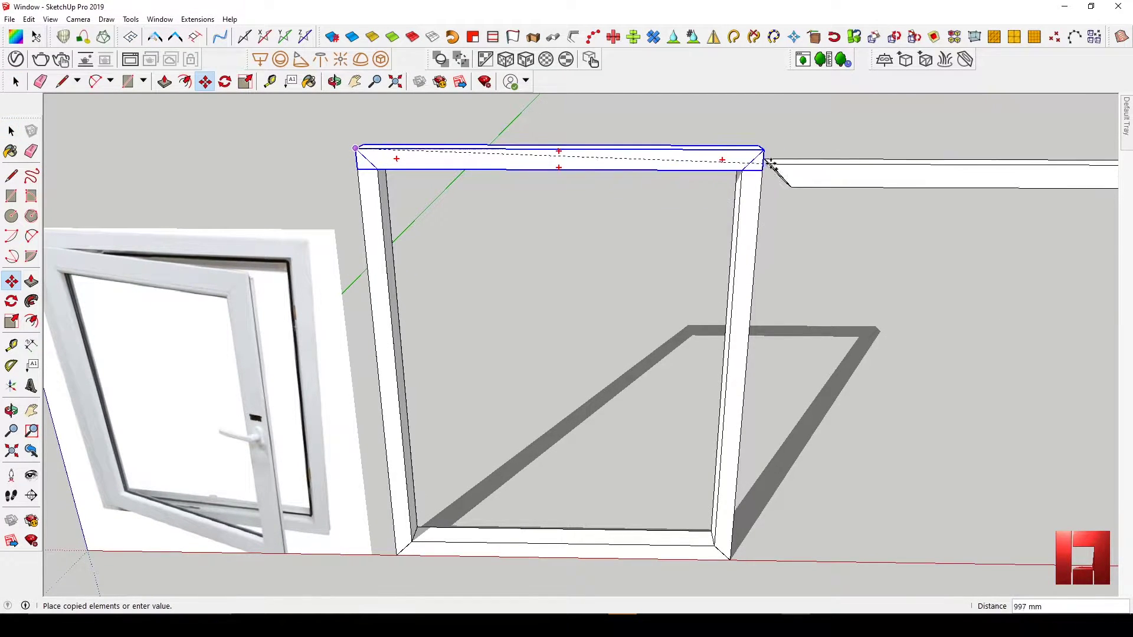
pyautogui.click(764, 150)
# - Rotate the copied rail 90° about the frame's upper-right corner so it runs down the right side
pyautogui.press('q')
pyautogui.click(765, 151)
pyautogui.click(802, 149)
pyautogui.click(757, 208)
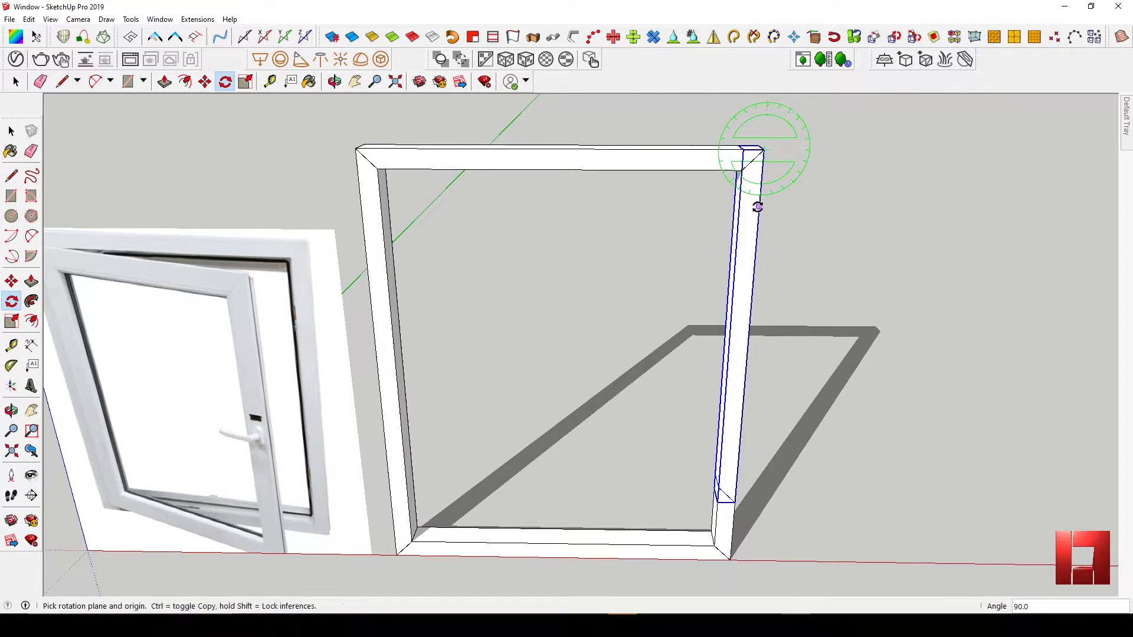
pyautogui.press('space')
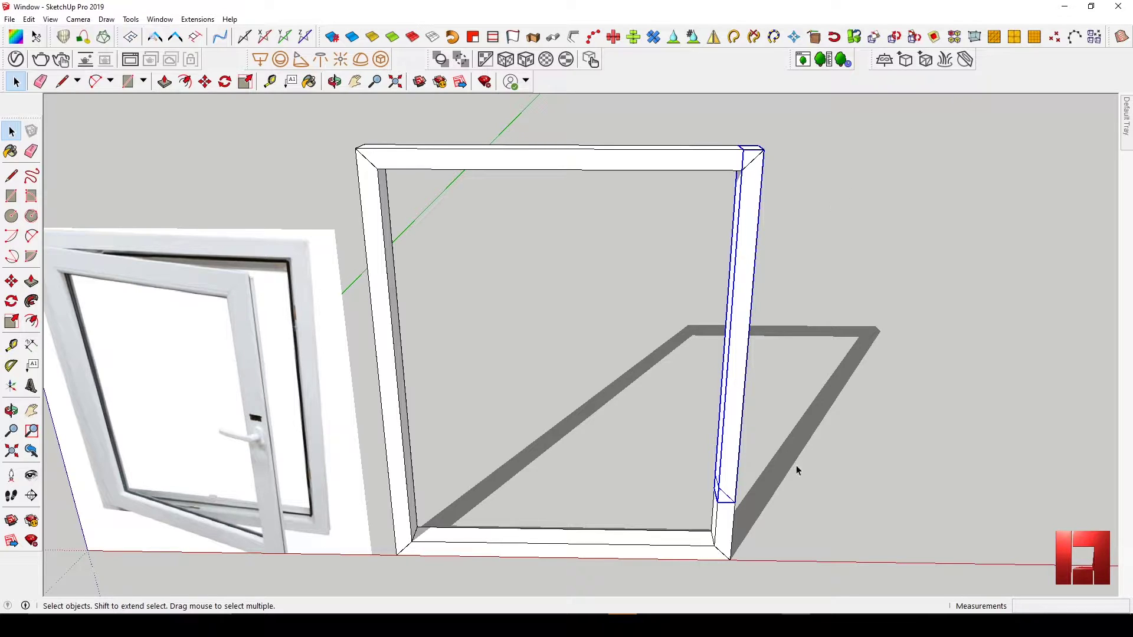
pyautogui.doubleClick(738, 355)
pyautogui.press('Escape')
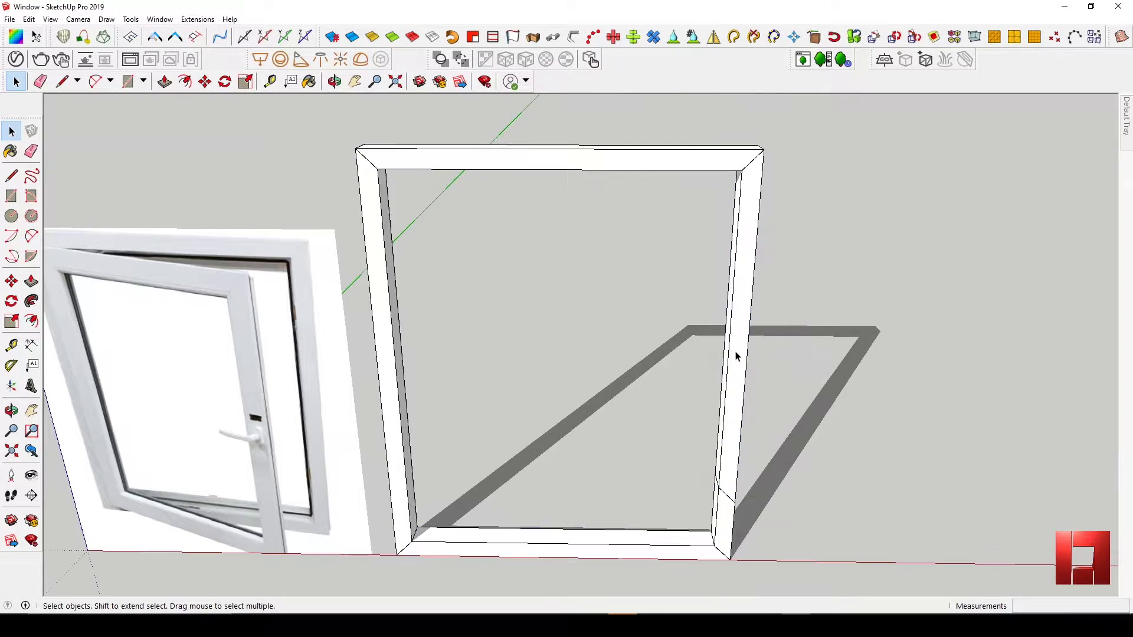
pyautogui.rightClick(736, 356)
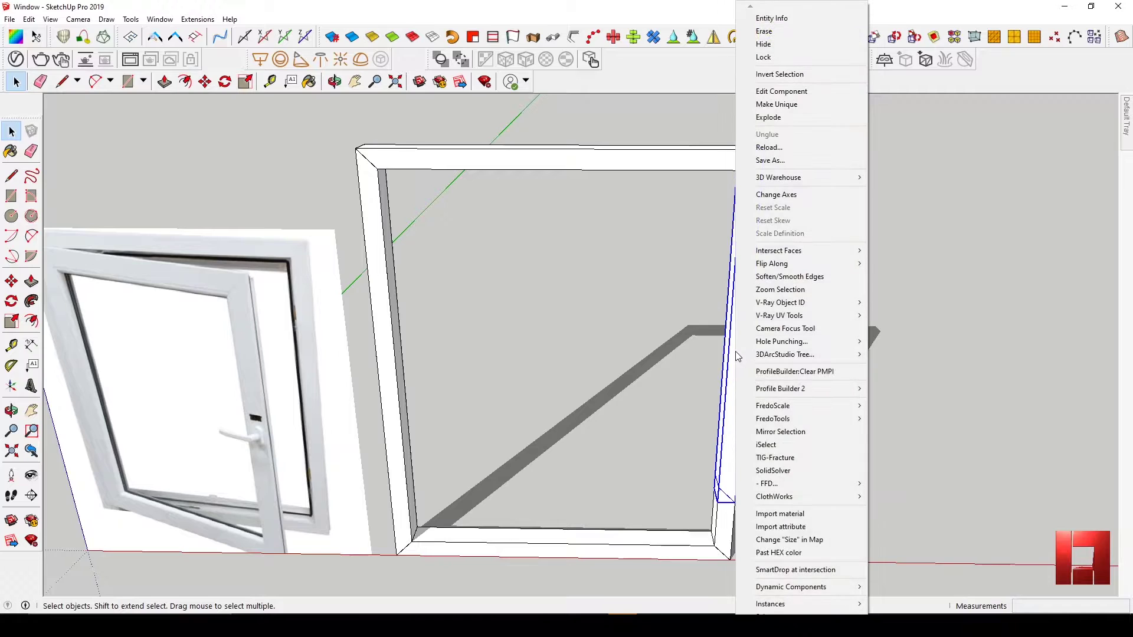
pyautogui.click(788, 101)
pyautogui.doubleClick(748, 232)
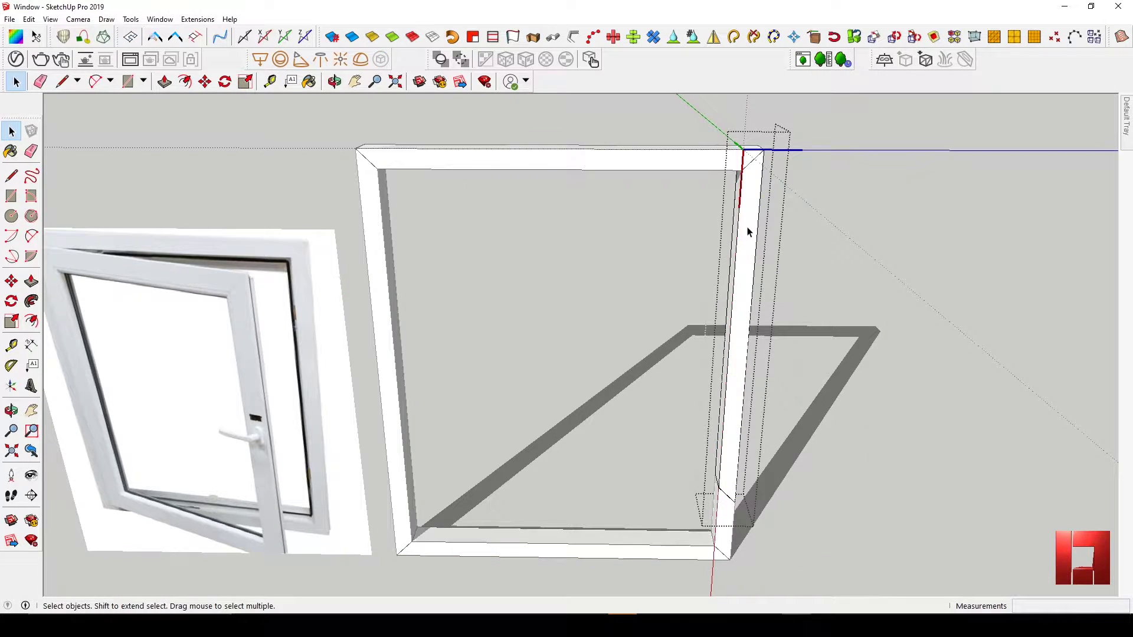
pyautogui.tripleClick(743, 295)
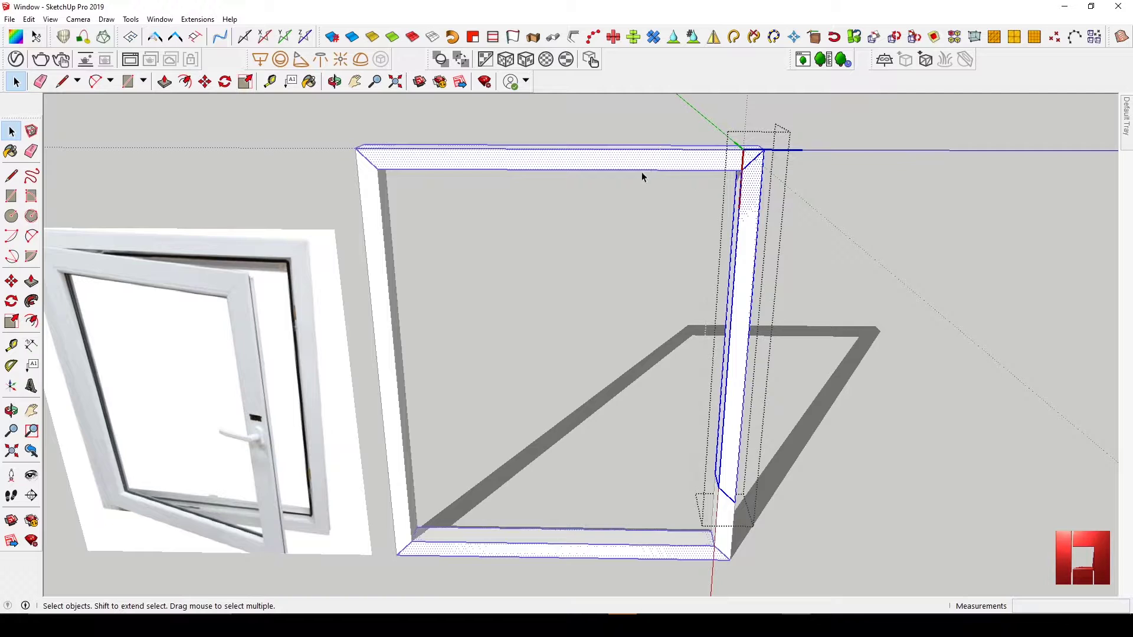
pyautogui.press('Escape')
# - Make the rotated component on the frame's right side unique
pyautogui.click(747, 227)
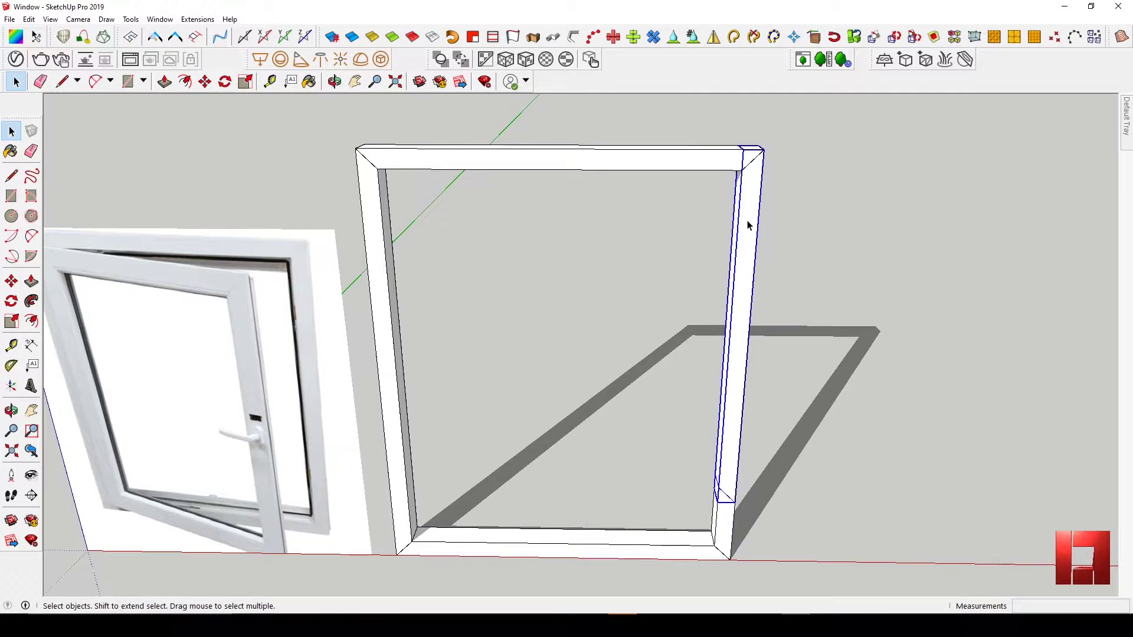
pyautogui.rightClick(745, 229)
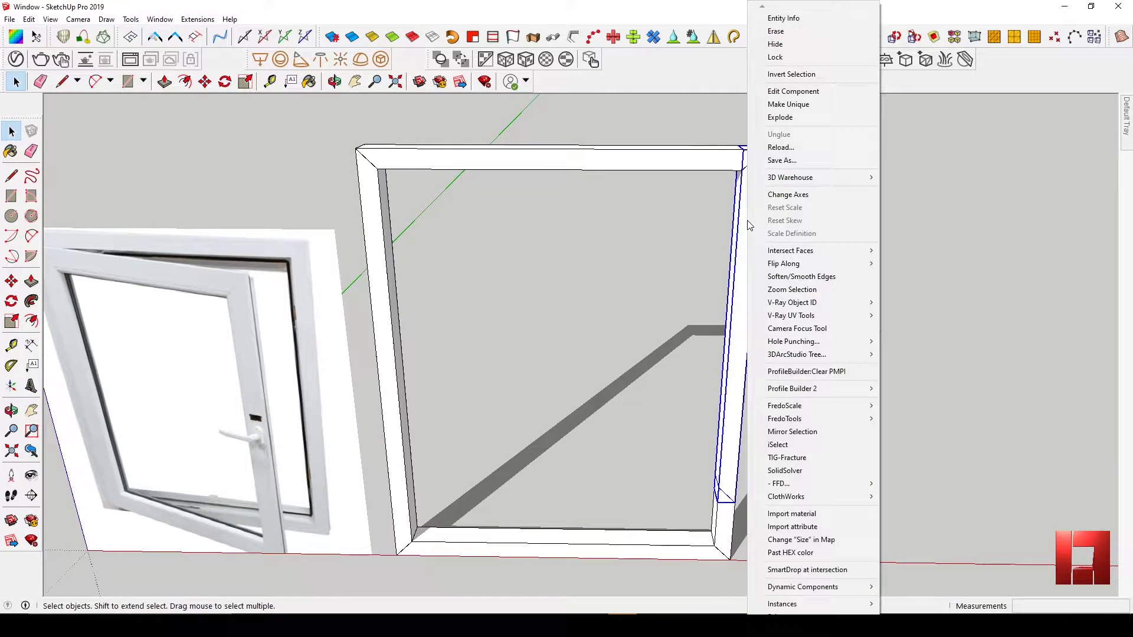
pyautogui.click(789, 105)
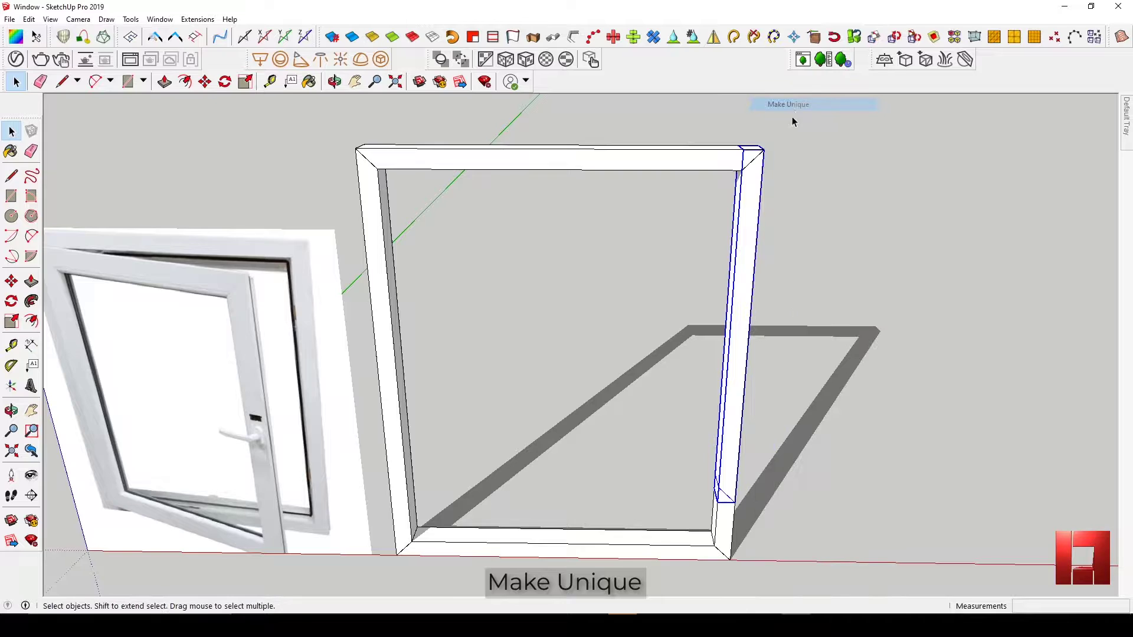
# - Edit the unique right stile by moving its lower mitred end down to the frame's bottom-right outer corner
pyautogui.doubleClick(723, 455)
pyautogui.keyDown('shift'); pyautogui.moveTo(728, 460); pyautogui.dragTo(698, 392, button='middle'); pyautogui.keyUp('shift')
pyautogui.scroll(-3, 679, 369)
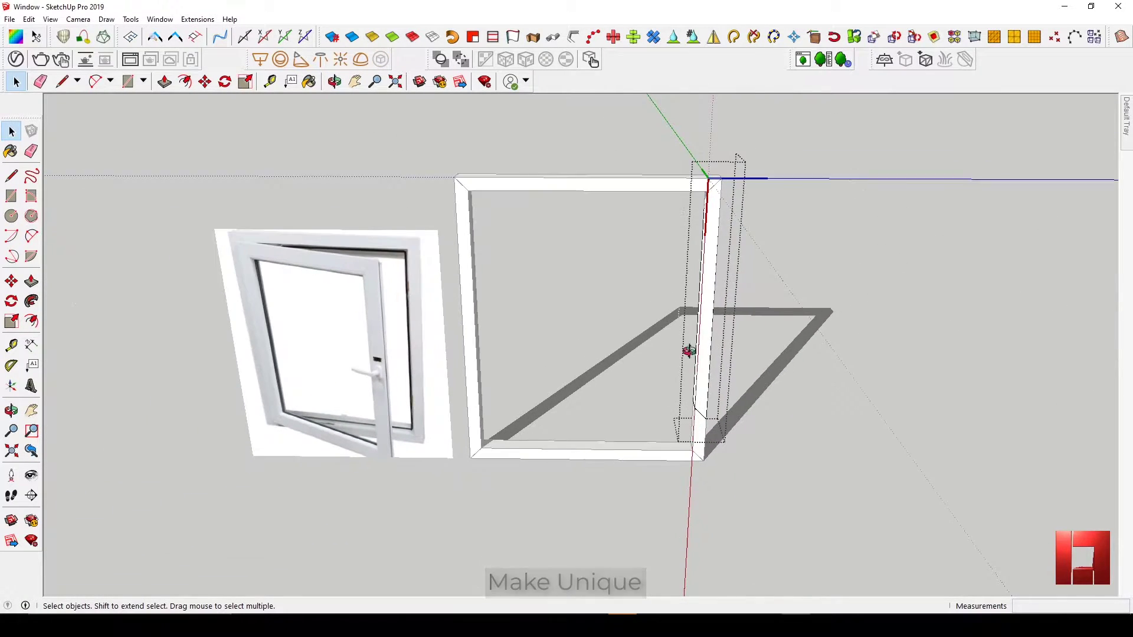
pyautogui.moveTo(689, 351); pyautogui.dragTo(700, 334, button='middle')
pyautogui.click(700, 335)
pyautogui.scroll(2, 706, 218)
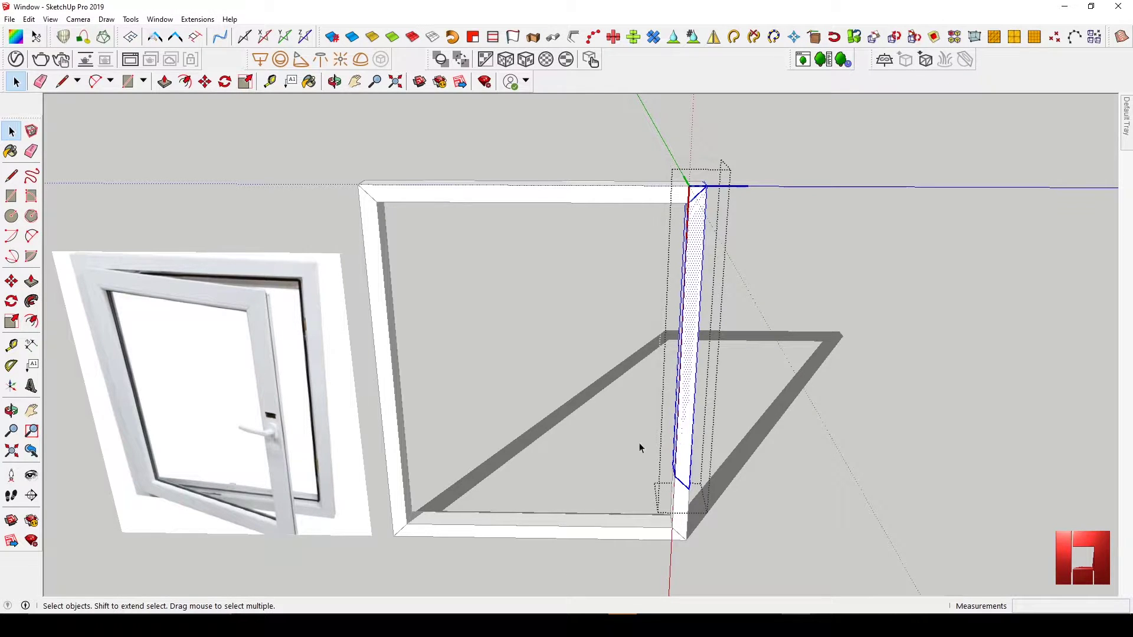
pyautogui.moveTo(638, 444); pyautogui.dragTo(731, 515)
pyautogui.scroll(1, 677, 478)
pyautogui.press('m')
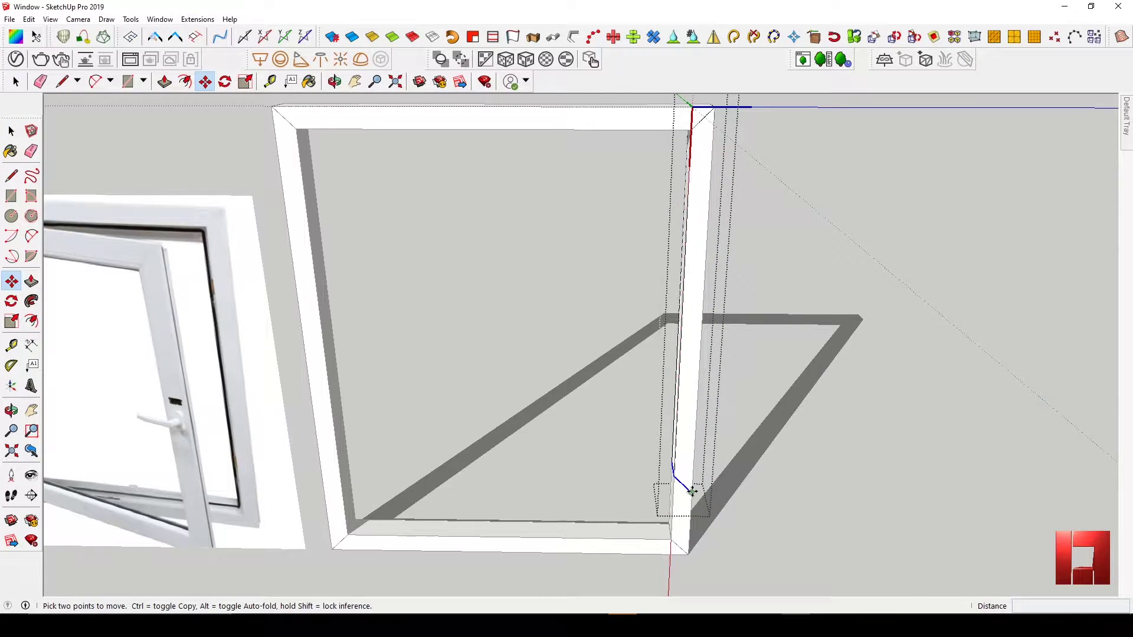
pyautogui.click(692, 491)
pyautogui.click(688, 555)
pyautogui.press('space')
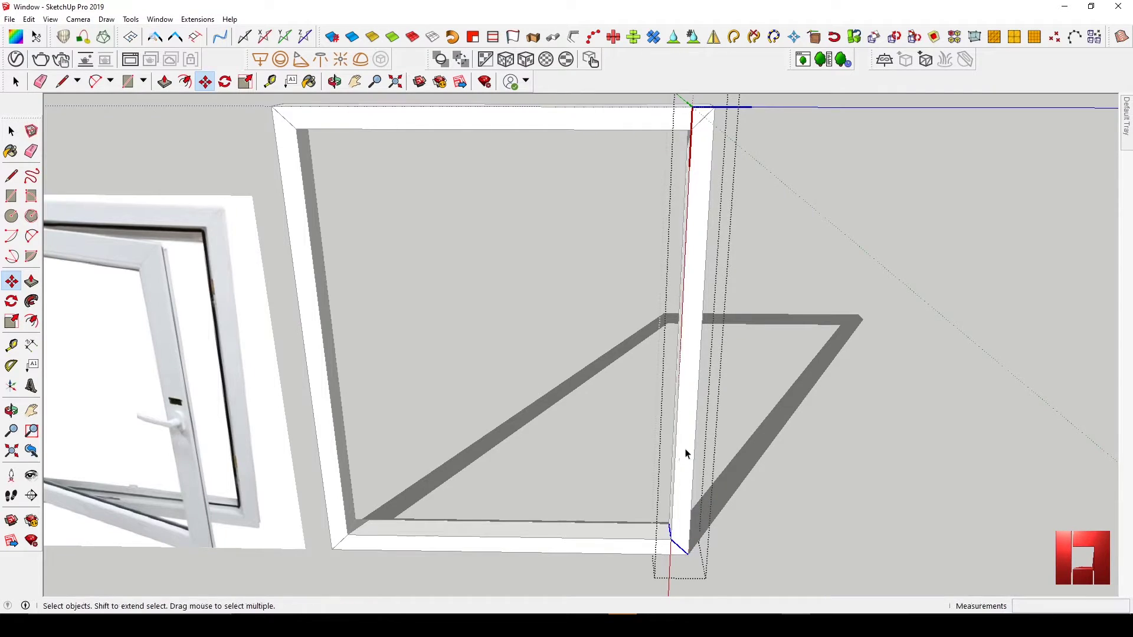
pyautogui.scroll(-4, 690, 384)
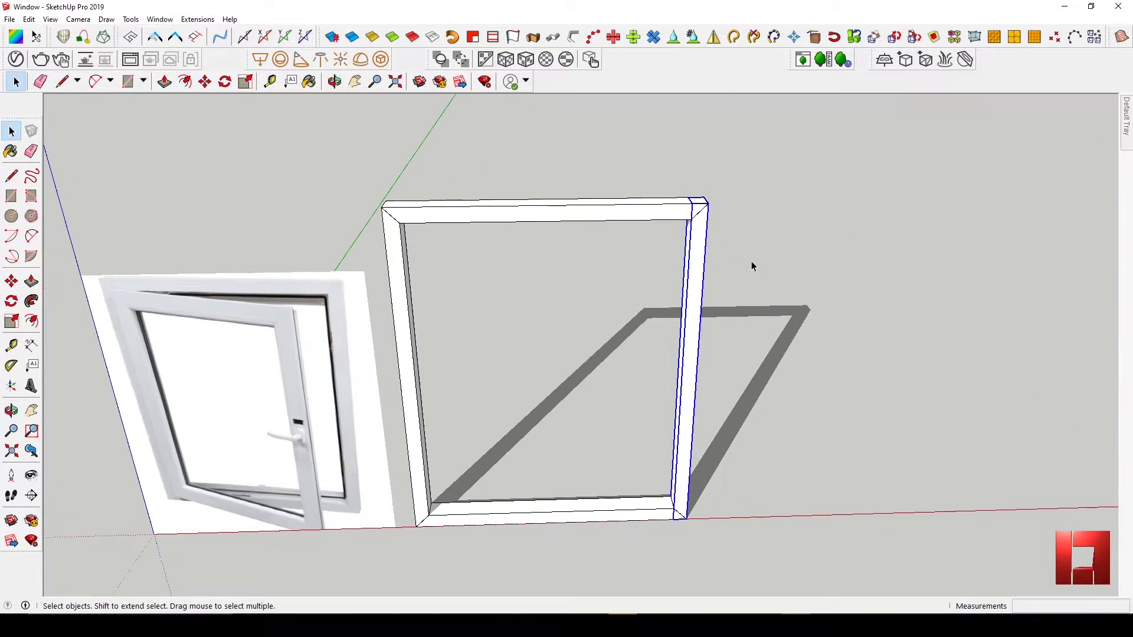
# - Mirror the right stile about the midpoint of the top rail to create the left stile
pyautogui.click(713, 36)
pyautogui.click(547, 222)
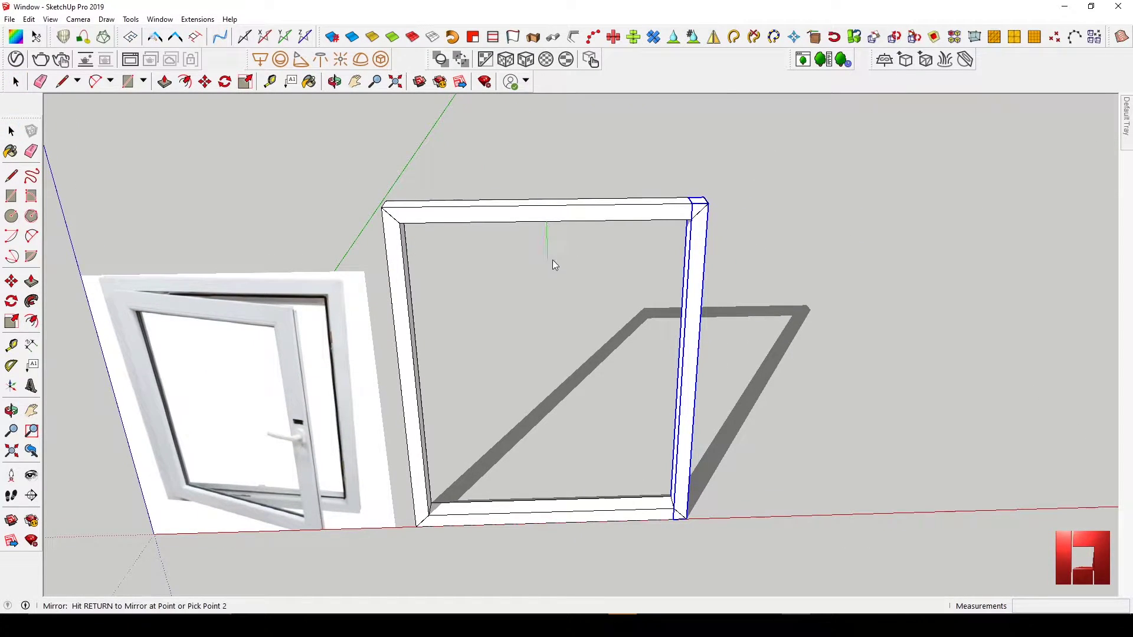
pyautogui.moveTo(552, 259); pyautogui.dragTo(593, 267, button='middle')
pyautogui.click(582, 264)
pyautogui.click(583, 314)
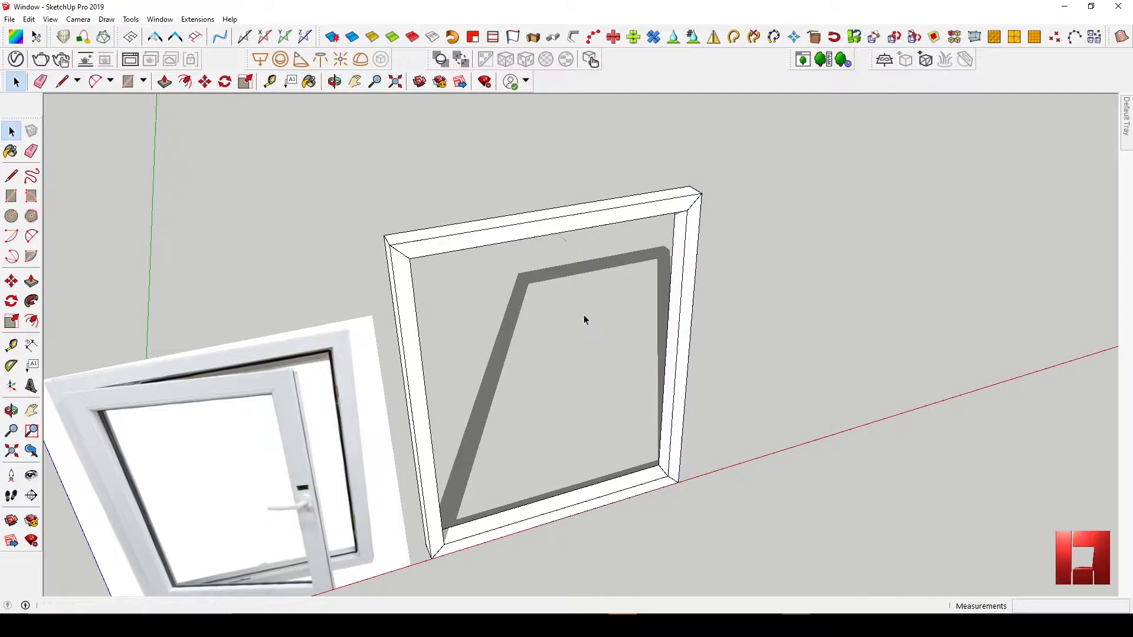
pyautogui.moveTo(538, 230); pyautogui.dragTo(421, 223, button='middle')
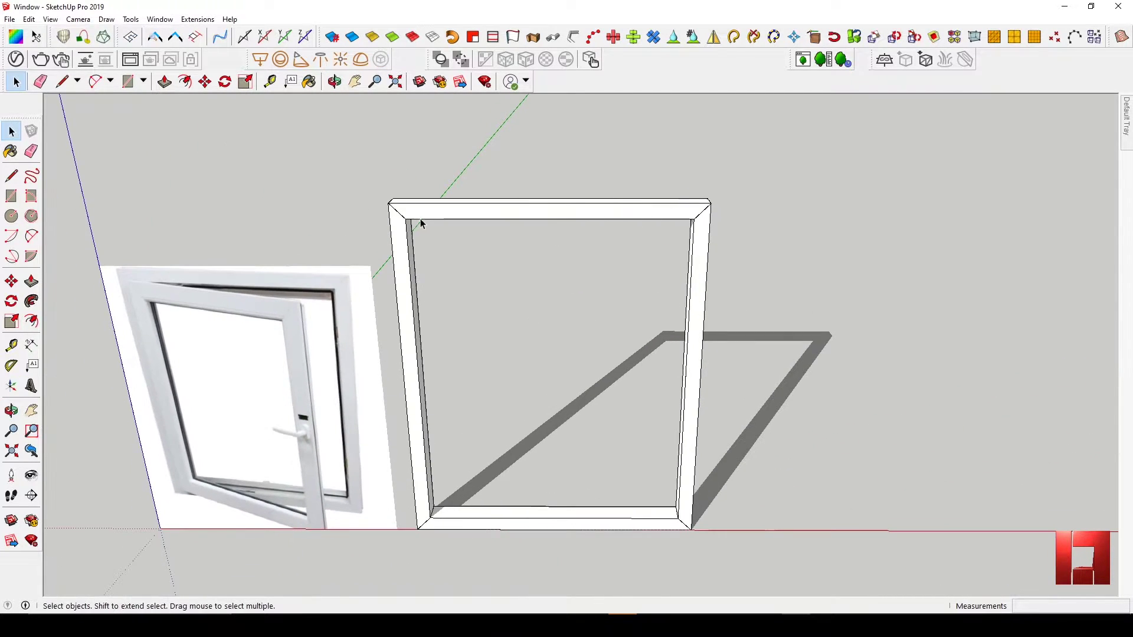
# - Select the mitred frame components together and move them sideways, clear of the original grouped frame
pyautogui.click(498, 211)
pyautogui.keyDown('ctrl'); pyautogui.click(401, 289); pyautogui.keyUp('ctrl')
pyautogui.keyDown('ctrl'); pyautogui.click(686, 361); pyautogui.keyUp('ctrl')
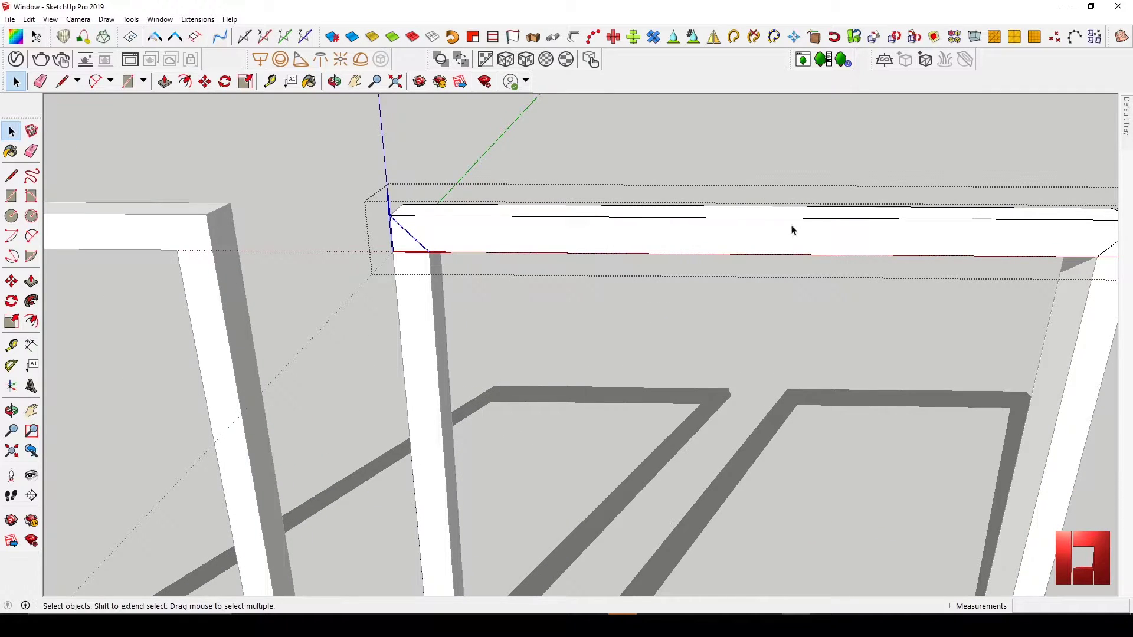
pyautogui.click(769, 230)
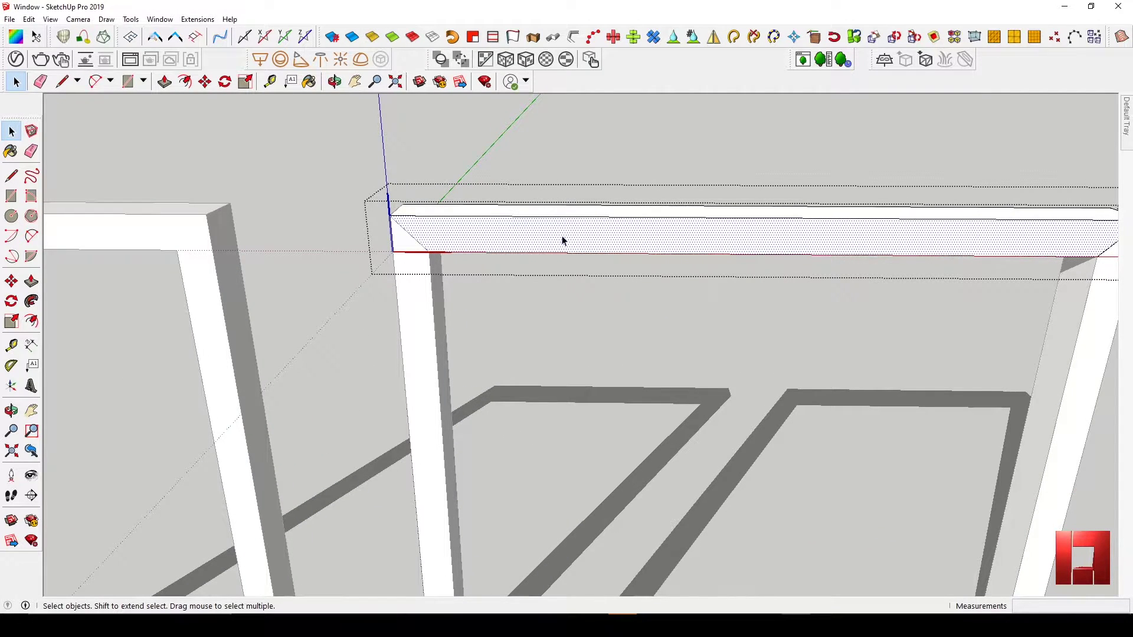
pyautogui.press('Escape')
# - Enable the RoundCorner toolbar and dock it beside the other extension toolbars
pyautogui.click(51, 19)
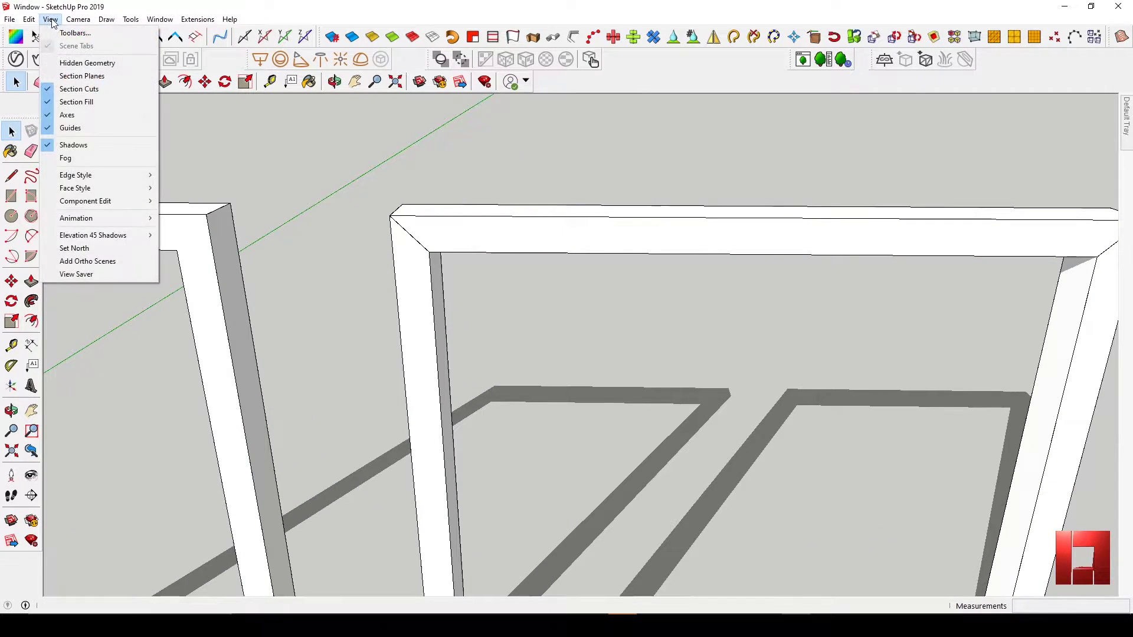
pyautogui.click(65, 33)
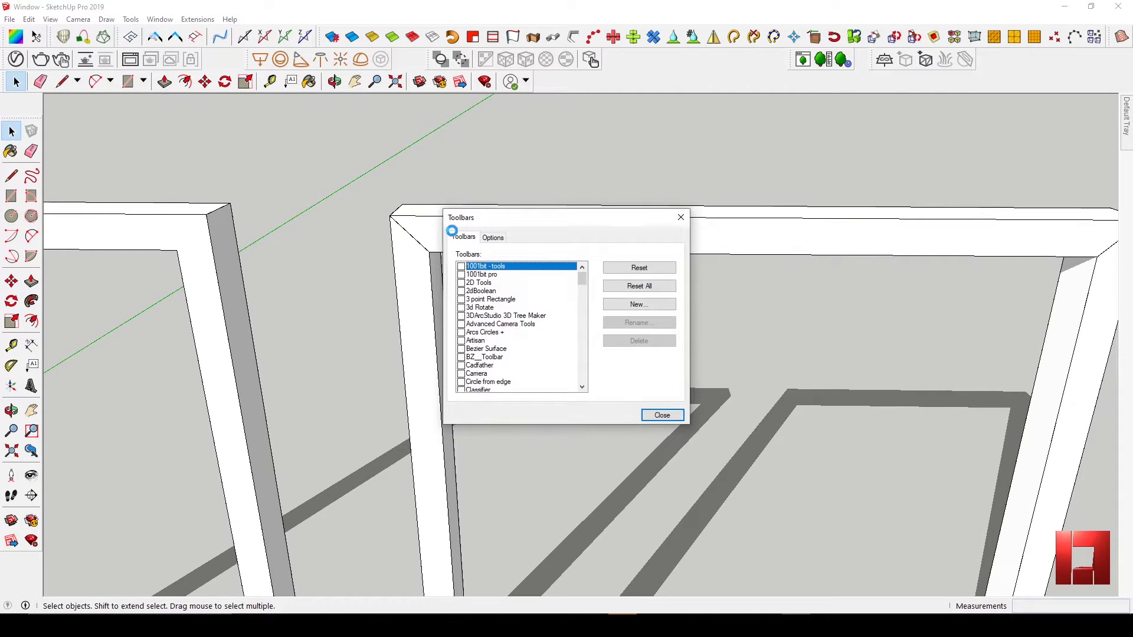
pyautogui.moveTo(581, 272); pyautogui.dragTo(581, 336)
pyautogui.click(461, 316)
pyautogui.click(661, 415)
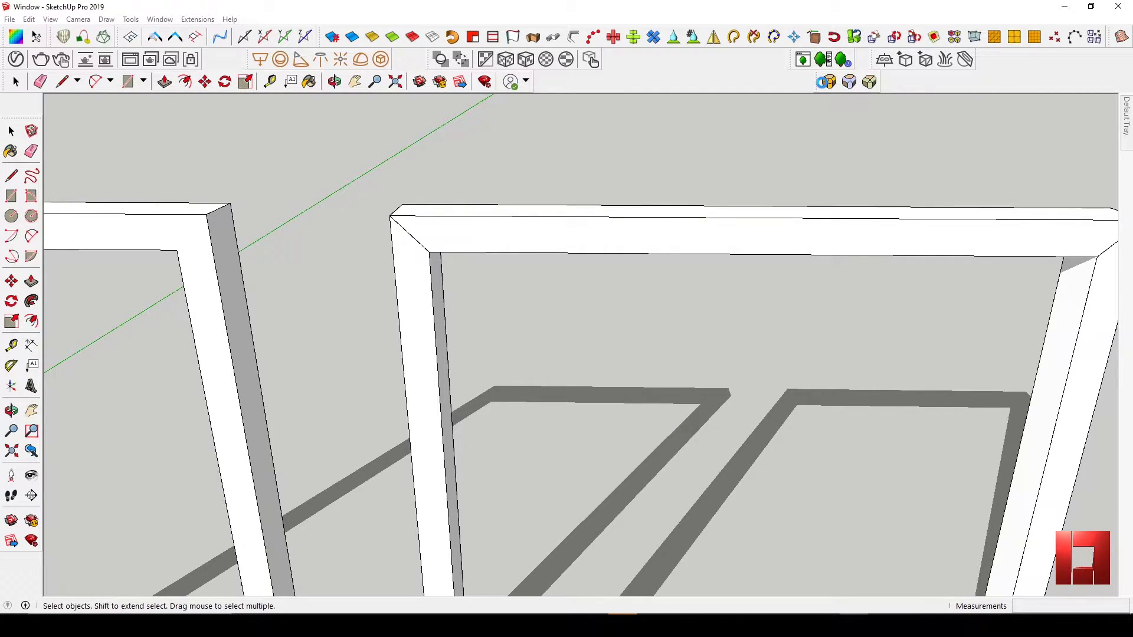
pyautogui.press('space')
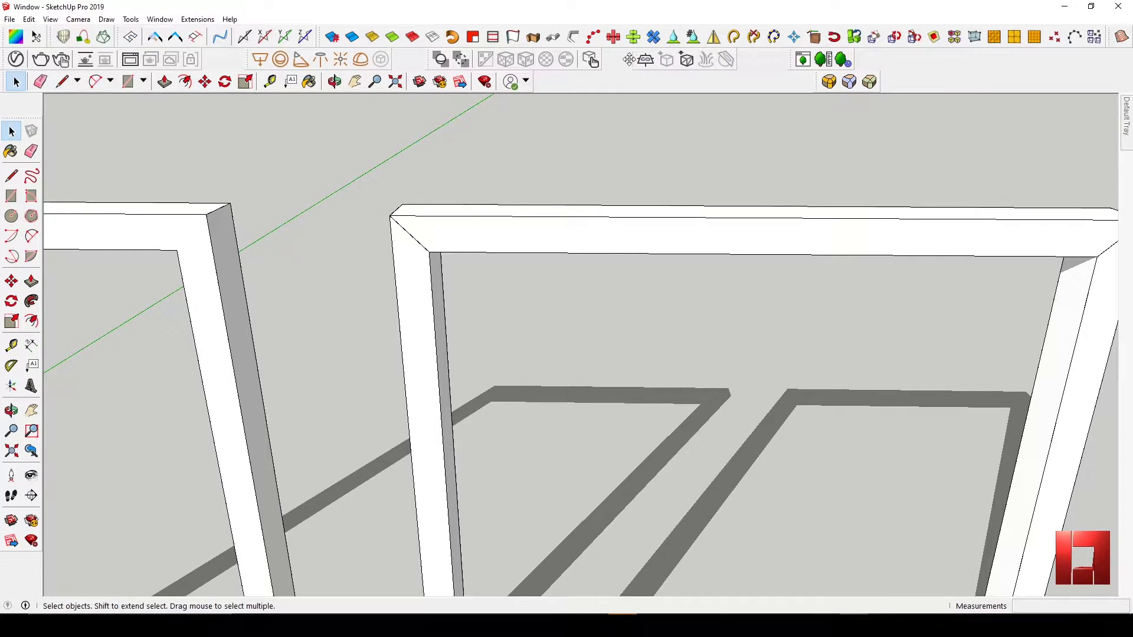
pyautogui.moveTo(628, 59); pyautogui.dragTo(505, 54)
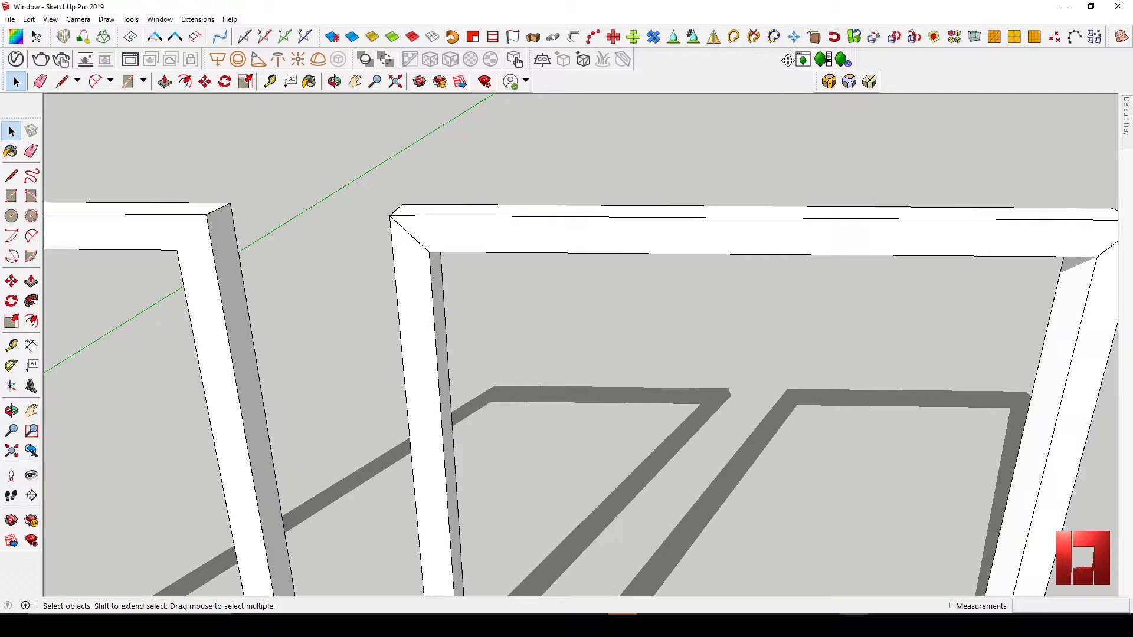
pyautogui.moveTo(817, 85); pyautogui.dragTo(713, 56)
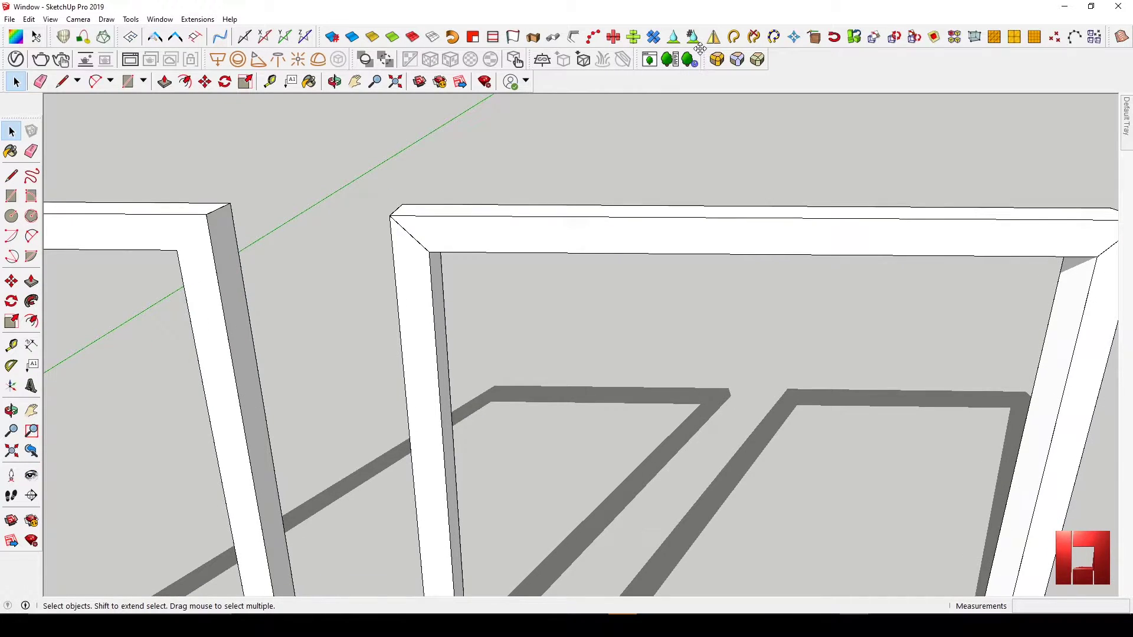
# - Apply a RoundCorner Sharp Corner with a 2 mm offset to the mitre edge at the top rail's left end
pyautogui.click(415, 240)
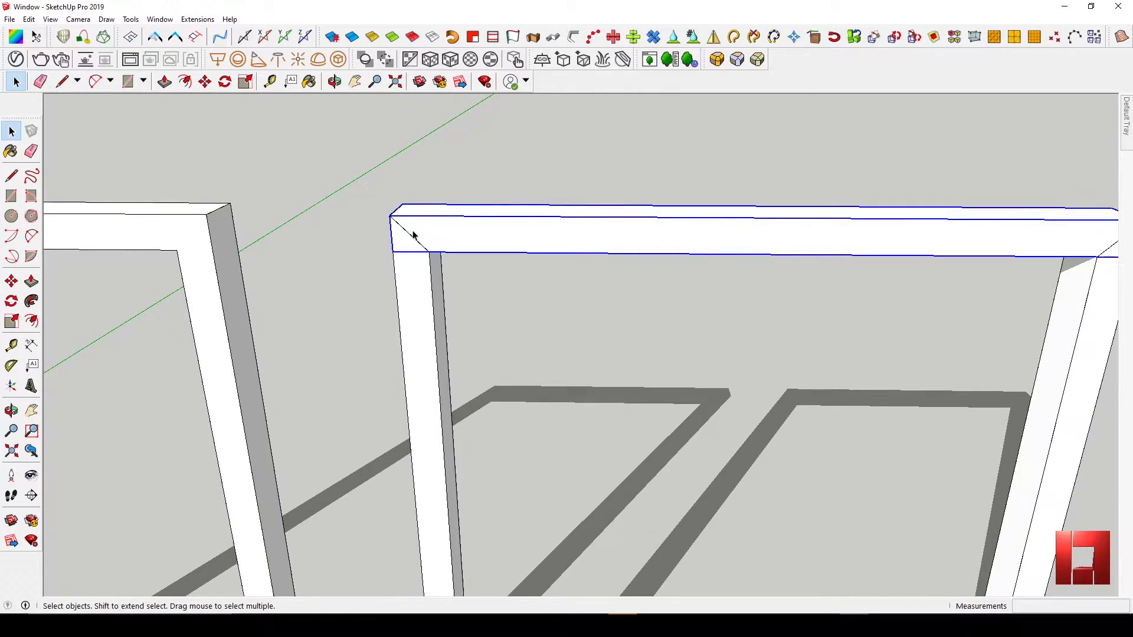
pyautogui.doubleClick(428, 231)
pyautogui.scroll(3, 527, 231)
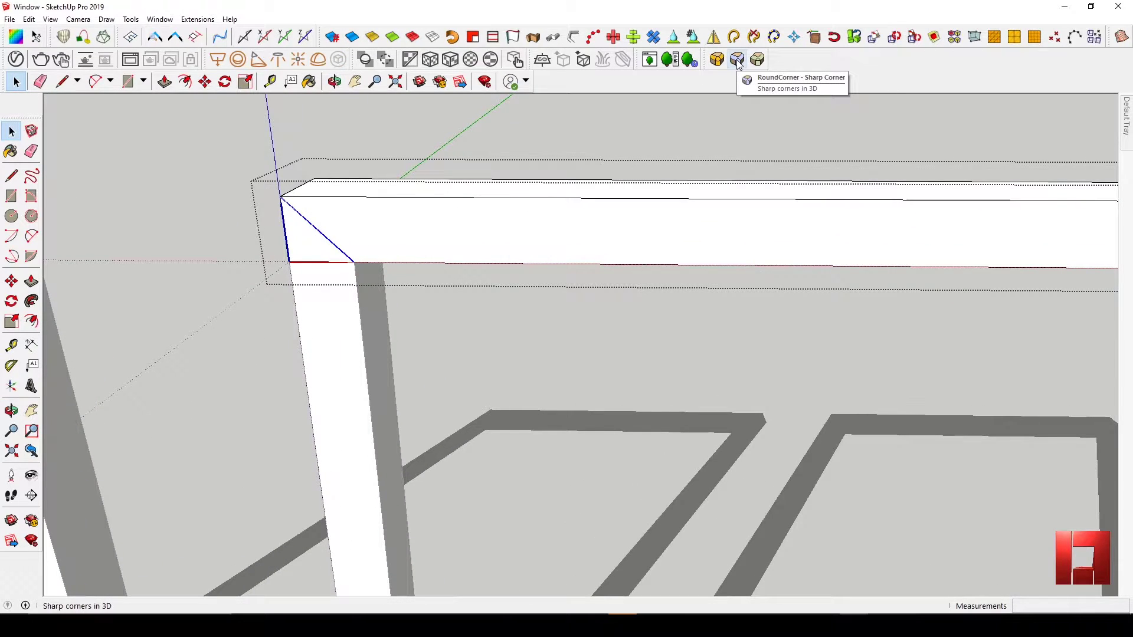
pyautogui.click(737, 60)
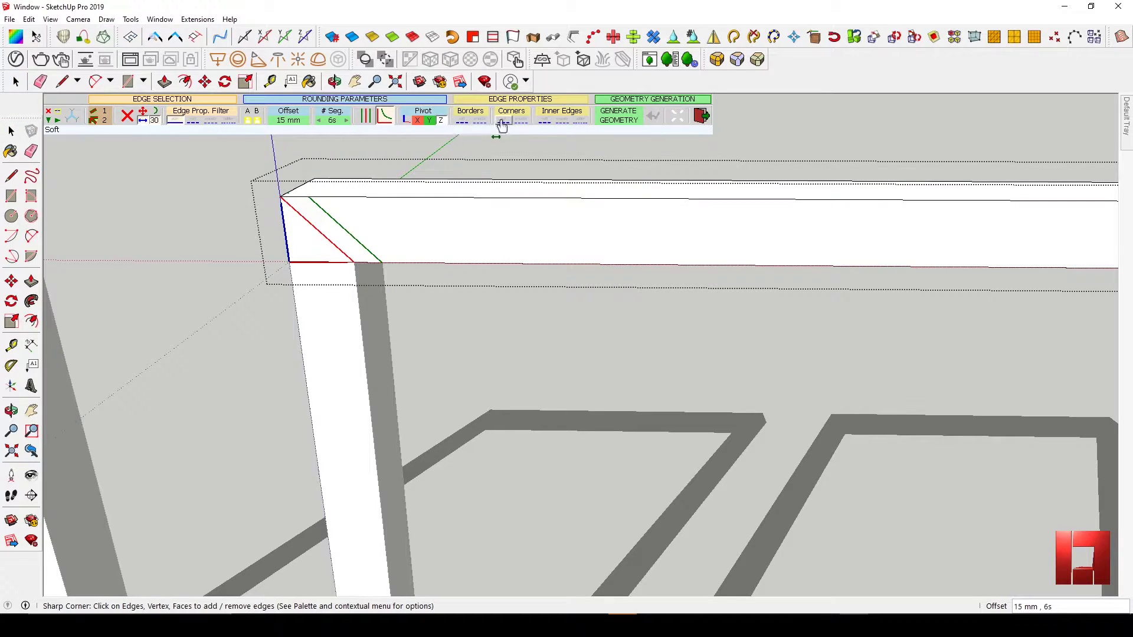
pyautogui.scroll(3, 313, 210)
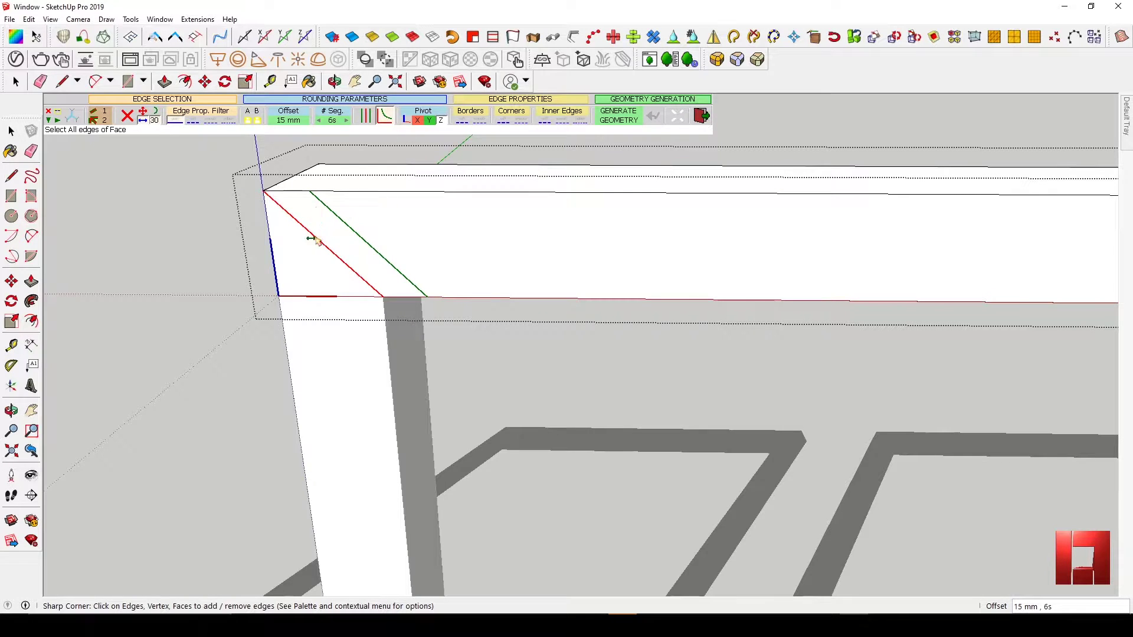
pyautogui.scroll(1, 312, 239)
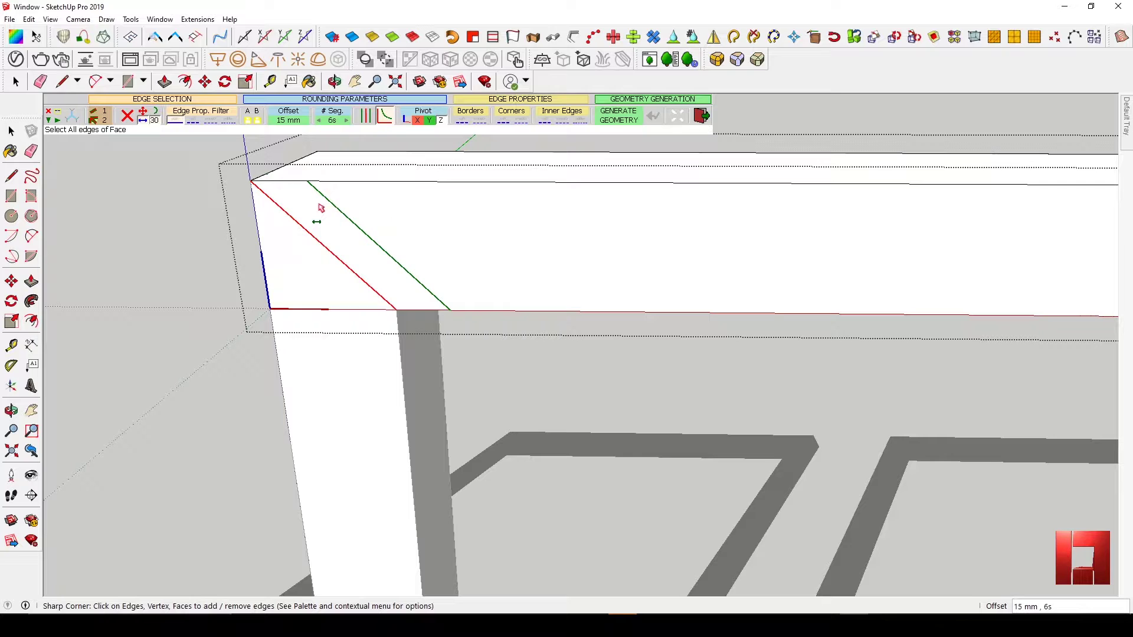
pyautogui.click(290, 121)
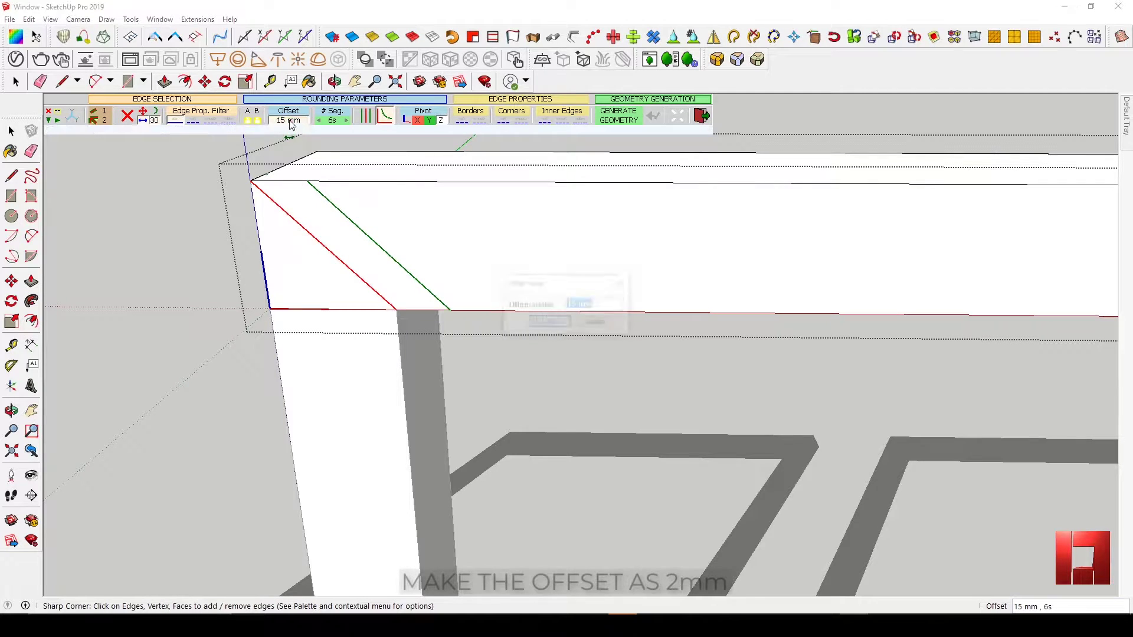
pyautogui.click(540, 324)
pyautogui.scroll(1, 271, 213)
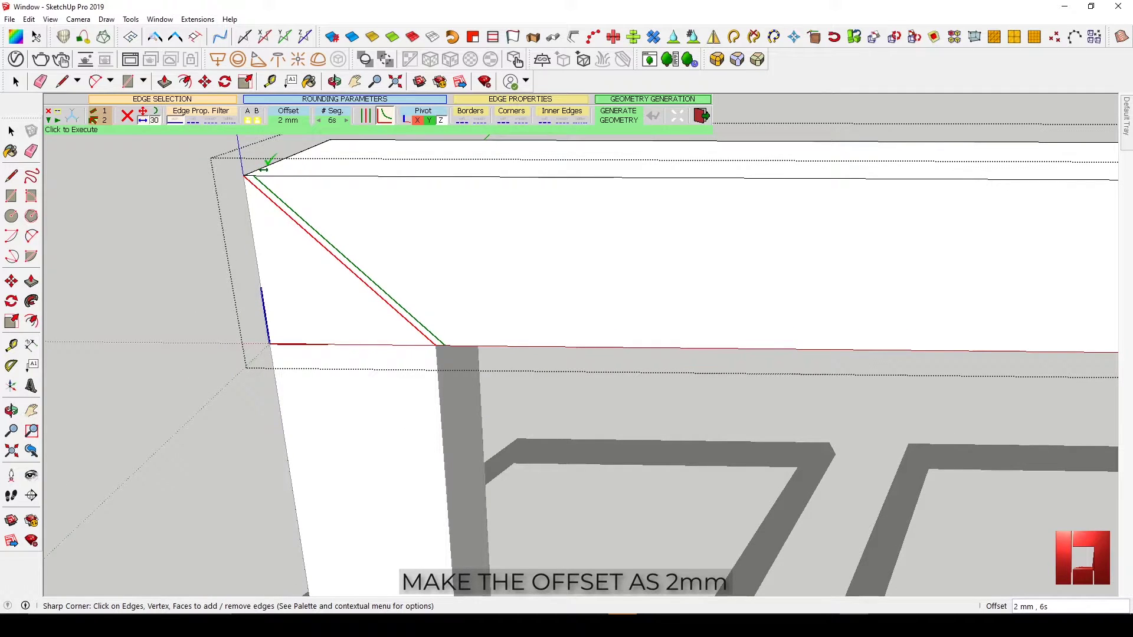
pyautogui.click(289, 190)
pyautogui.scroll(3, 334, 236)
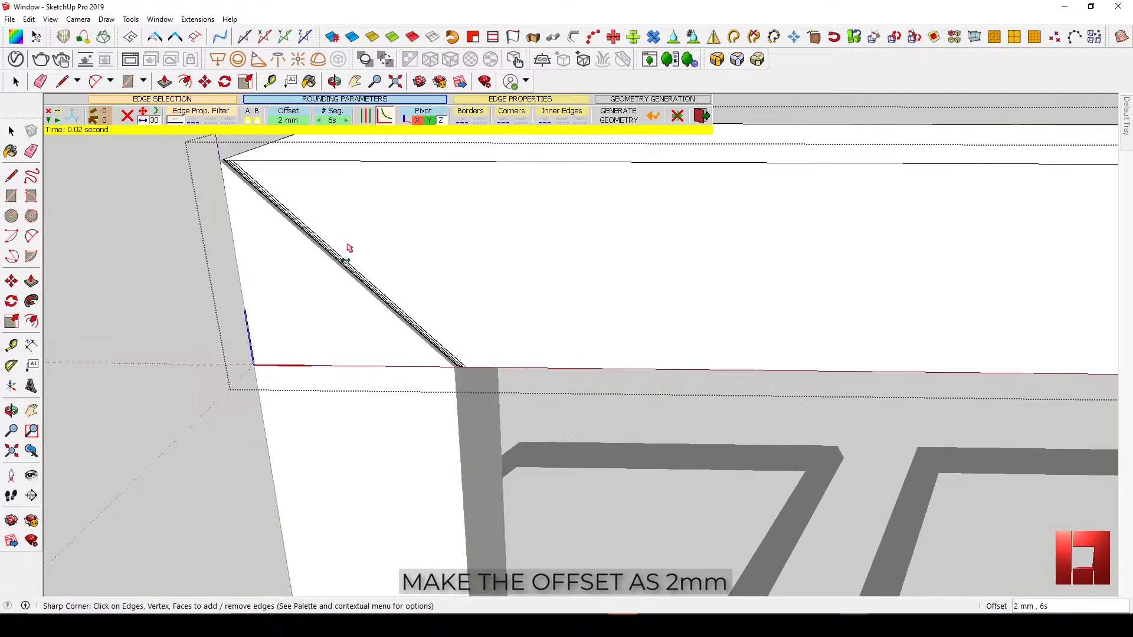
pyautogui.moveTo(321, 268); pyautogui.dragTo(384, 317, button='middle')
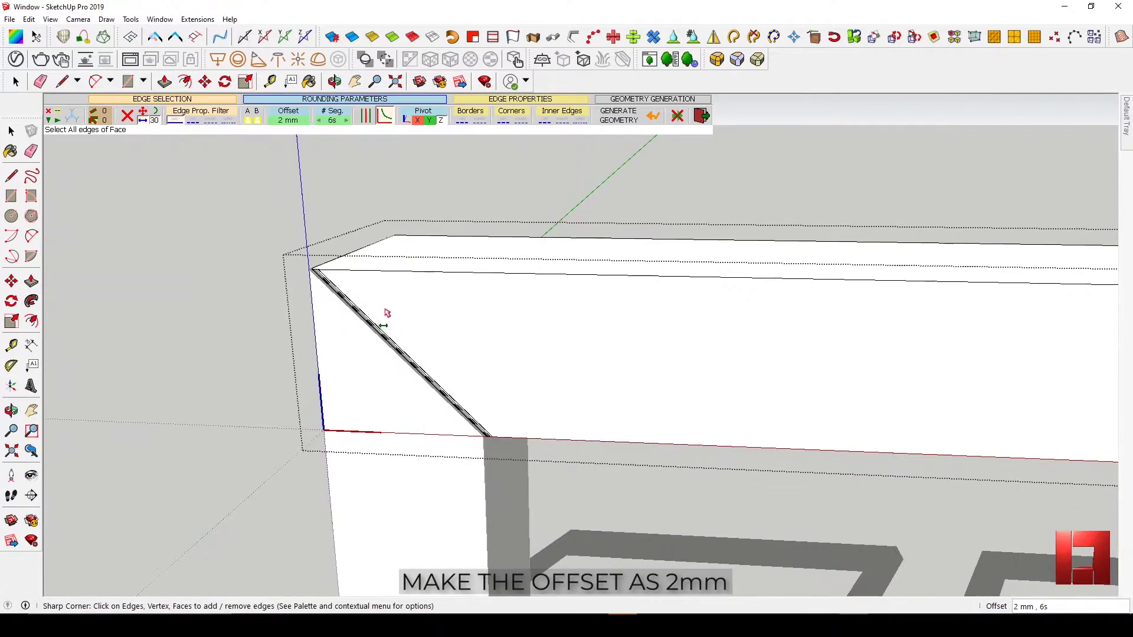
pyautogui.press('space')
# - Select the mitre edge at the top rail's right end
pyautogui.scroll(-3, 470, 322)
pyautogui.keyDown('shift'); pyautogui.moveTo(1039, 339); pyautogui.dragTo(531, 321, button='middle'); pyautogui.keyUp('shift')
pyautogui.scroll(6, 579, 321)
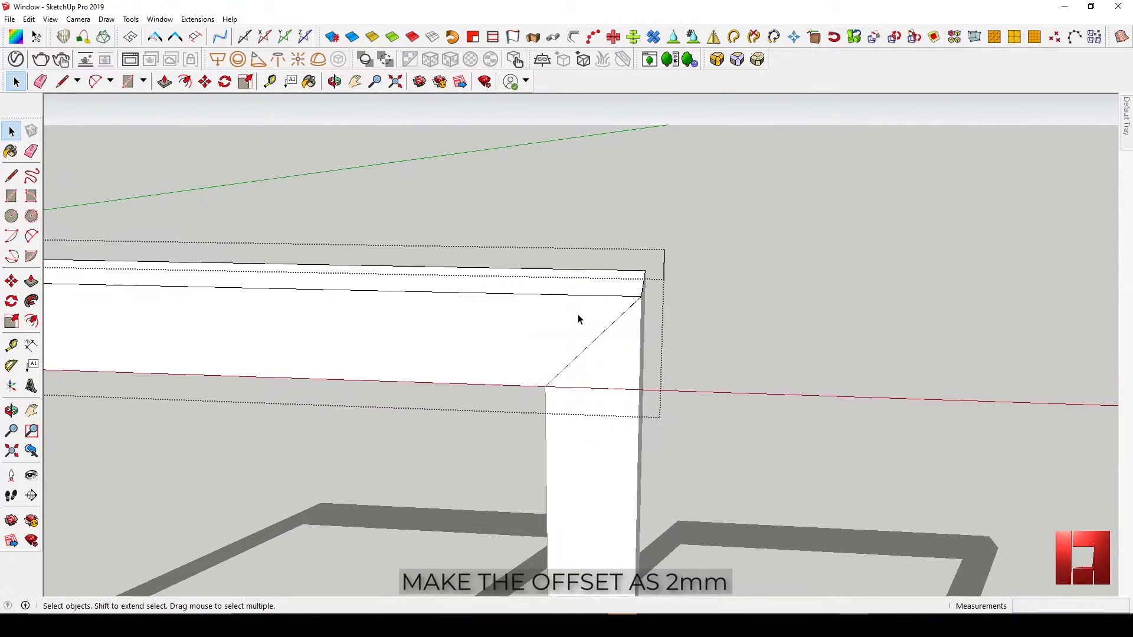
pyautogui.click(611, 329)
pyautogui.click(611, 331)
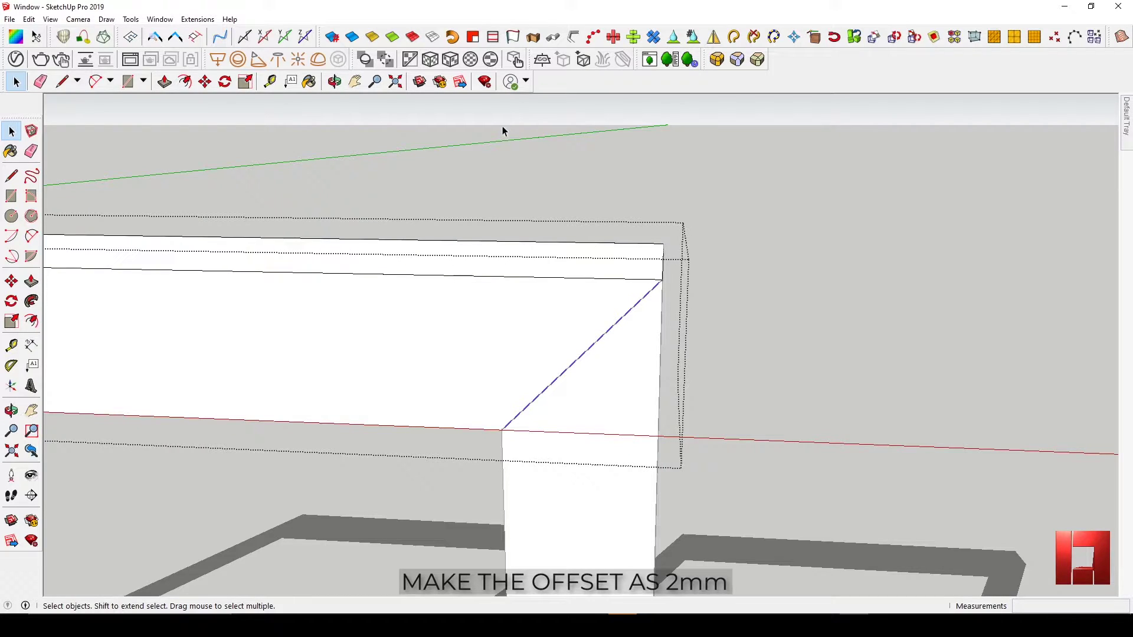
pyautogui.click(714, 61)
pyautogui.click(736, 59)
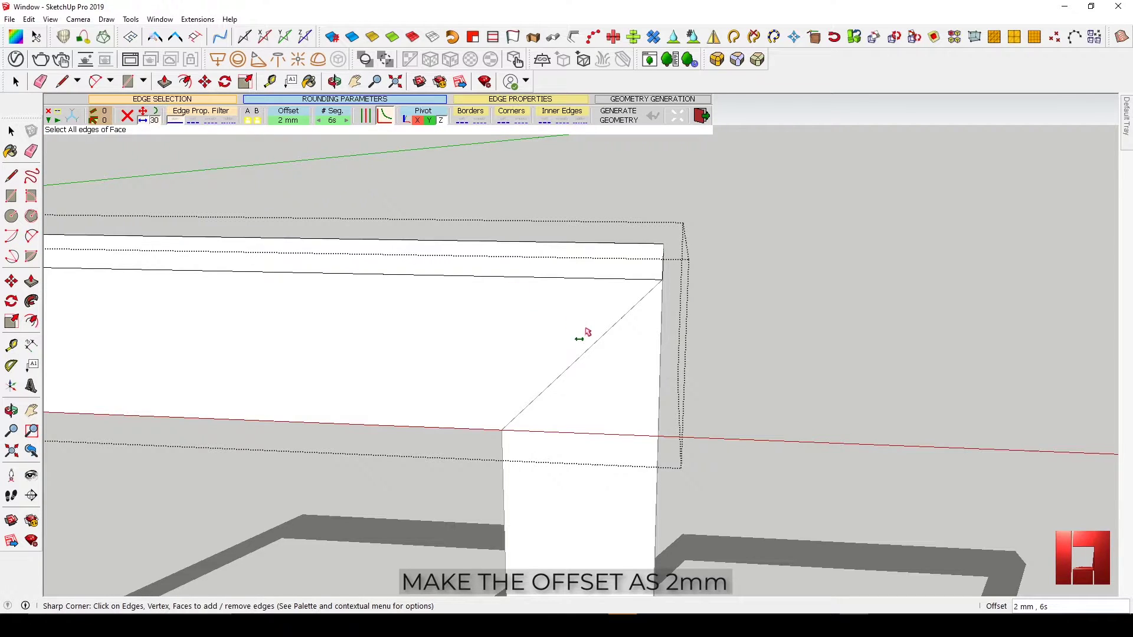
pyautogui.moveTo(582, 329); pyautogui.dragTo(609, 286, button='middle')
pyautogui.press('space')
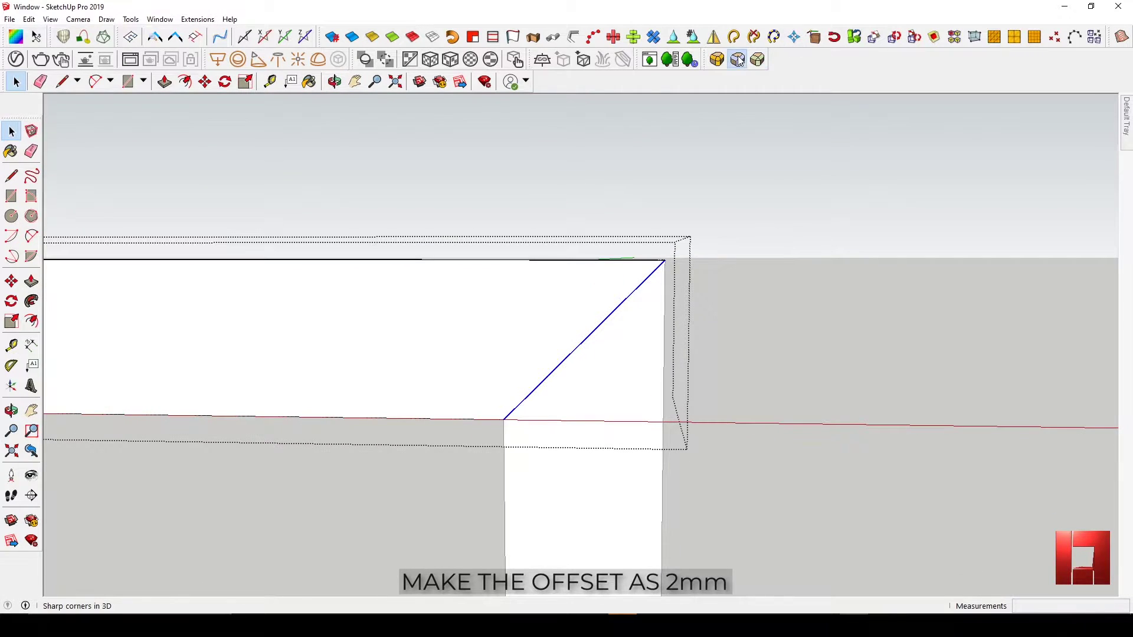
# - Apply Sharp Corner with the 2 mm offset to the mitre edge at the top rail's right end
pyautogui.click(738, 59)
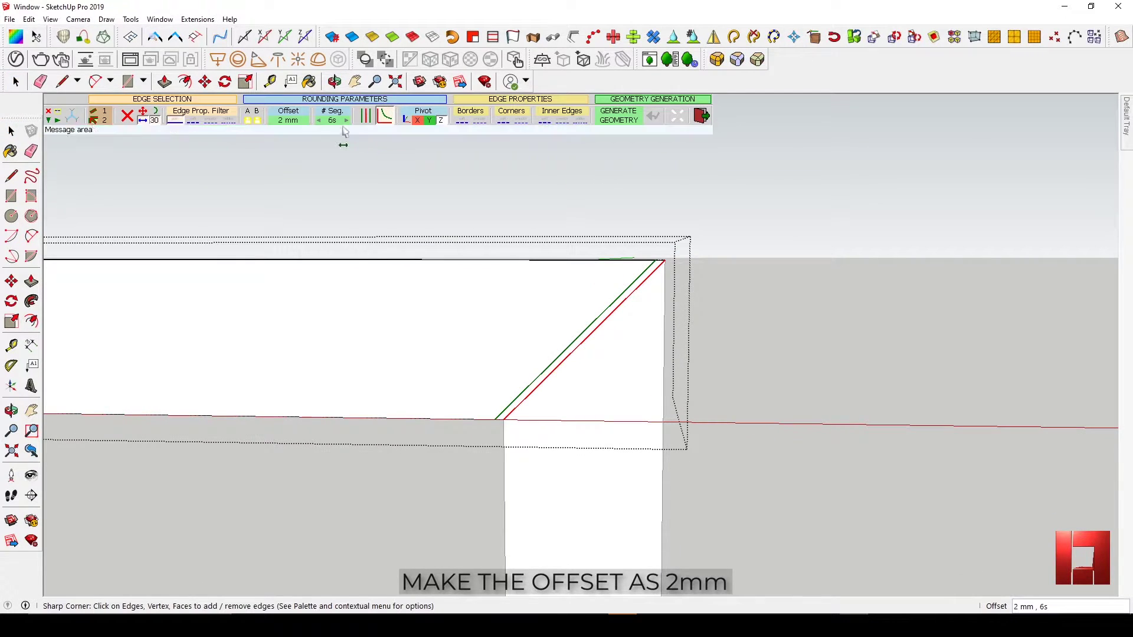
pyautogui.click(666, 311)
pyautogui.scroll(-7, 606, 283)
pyautogui.press('space')
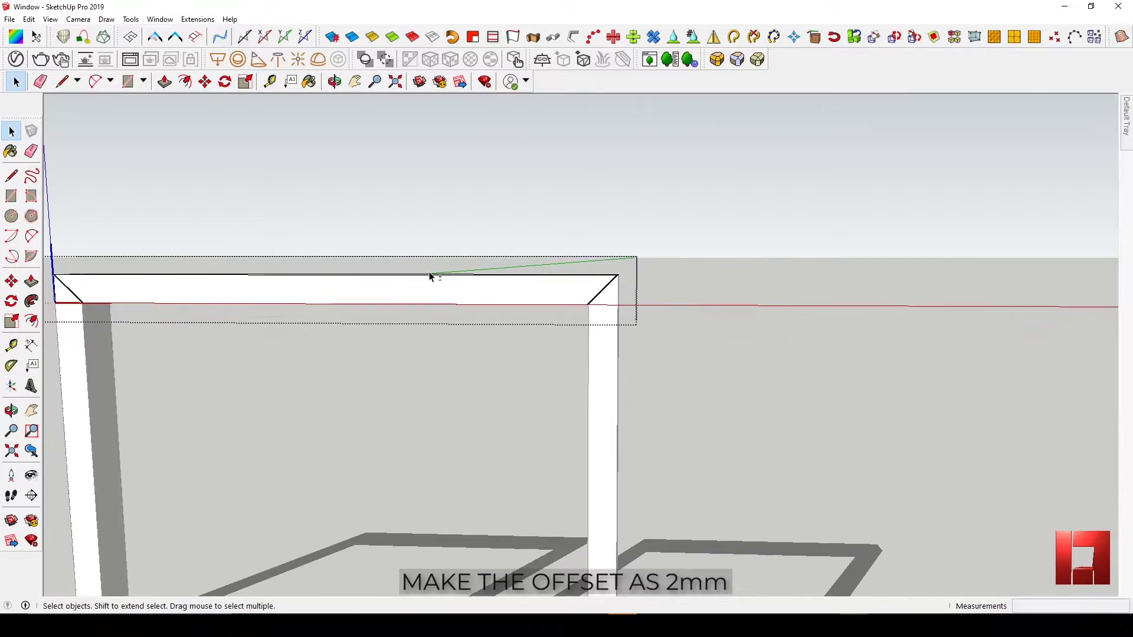
# - Open the left stile for editing and apply Sharp Corner with a 2 mm offset to its upper mitre edge
pyautogui.keyDown('shift'); pyautogui.moveTo(129, 276); pyautogui.dragTo(434, 265, button='middle'); pyautogui.keyUp('shift')
pyautogui.scroll(2, 372, 279)
pyautogui.scroll(3, 391, 290)
pyautogui.doubleClick(352, 285)
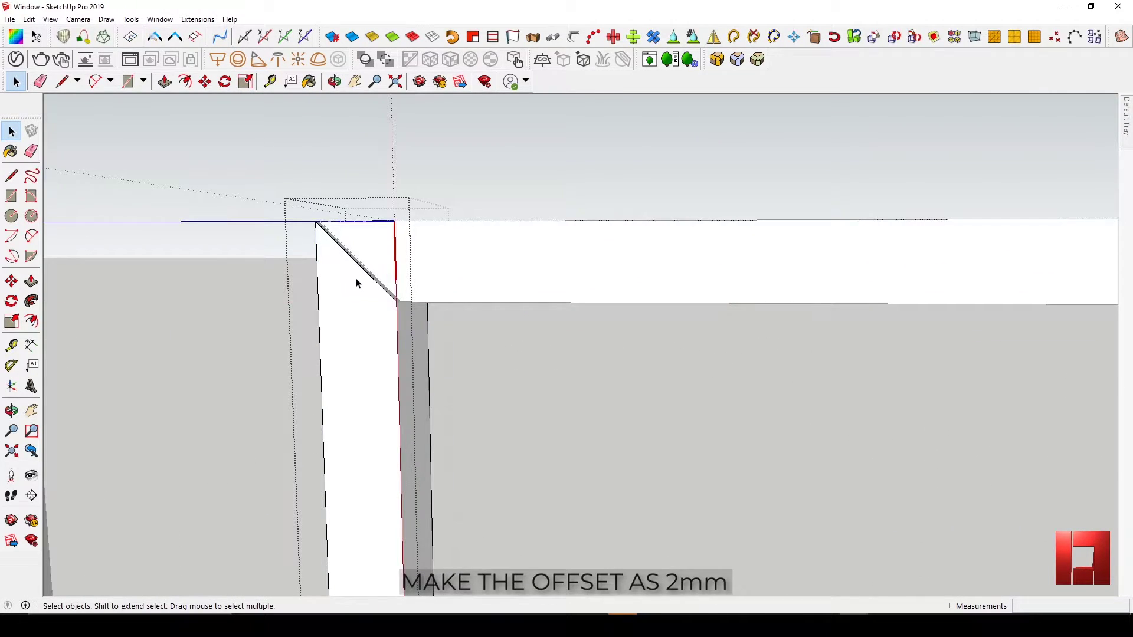
pyautogui.scroll(1, 364, 275)
pyautogui.keyDown('shift'); pyautogui.moveTo(352, 289); pyautogui.dragTo(384, 291, button='middle'); pyautogui.keyUp('shift')
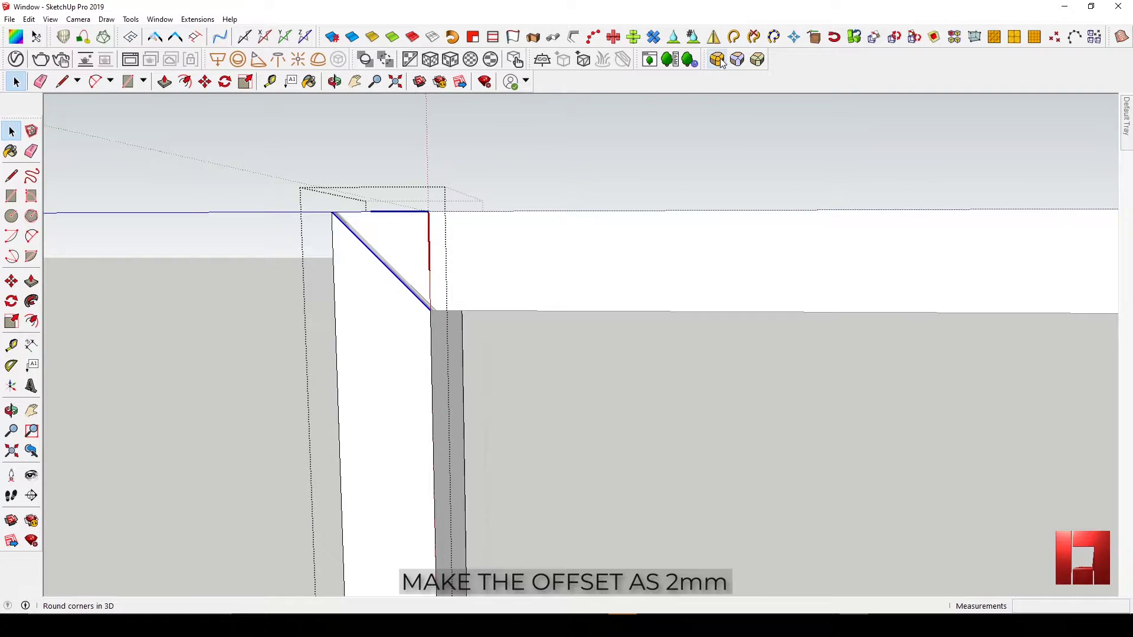
pyautogui.click(738, 61)
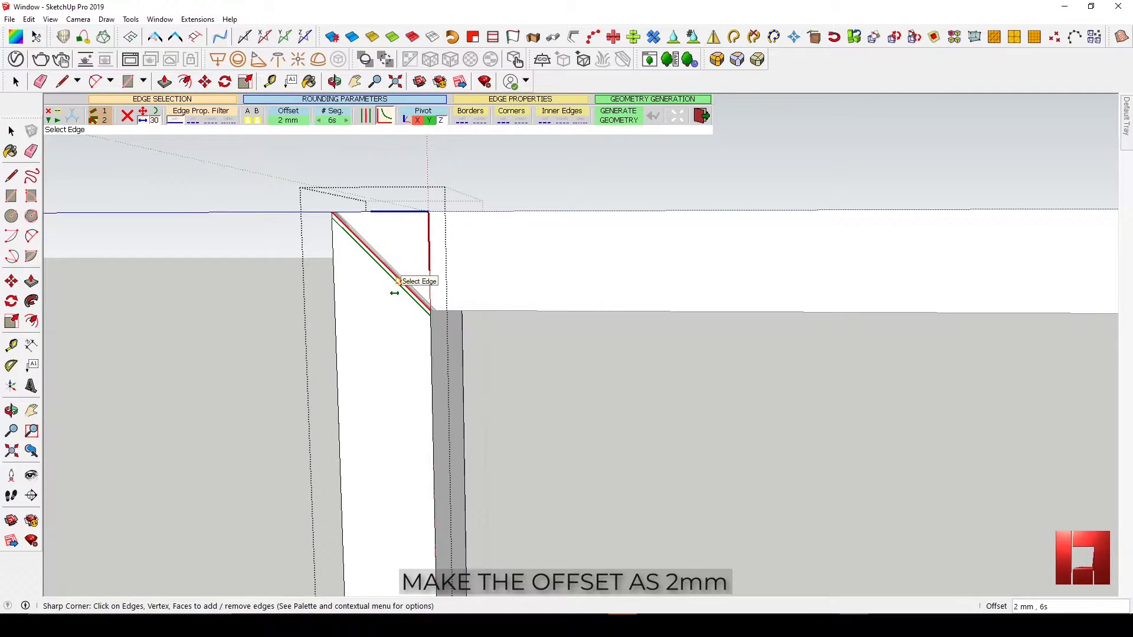
pyautogui.click(397, 281)
pyautogui.click(430, 216)
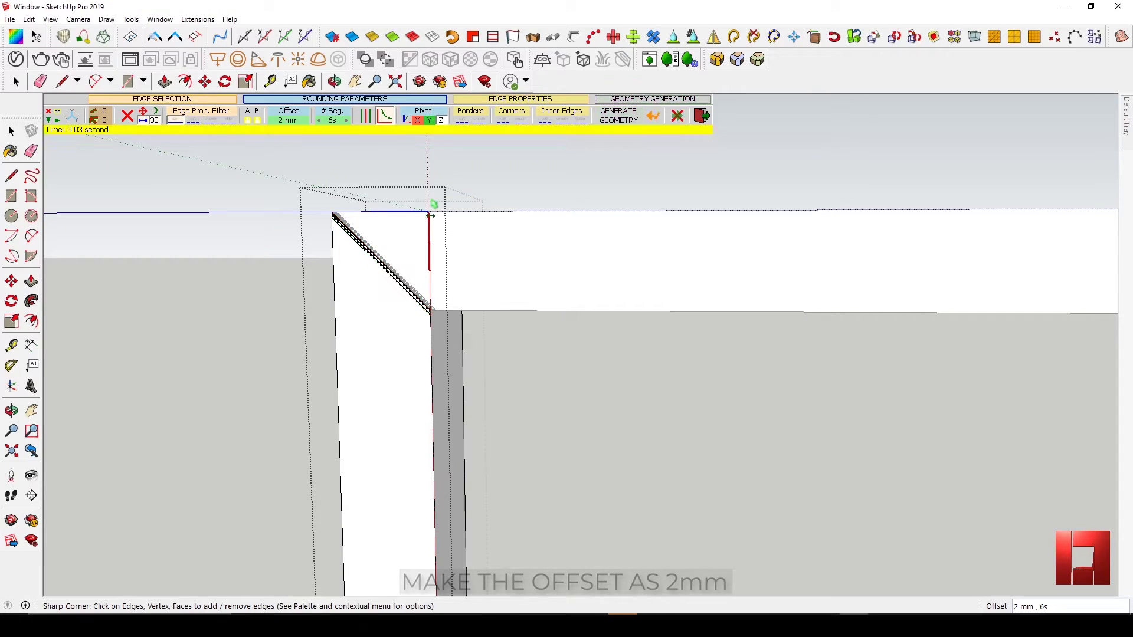
pyautogui.scroll(-4, 393, 265)
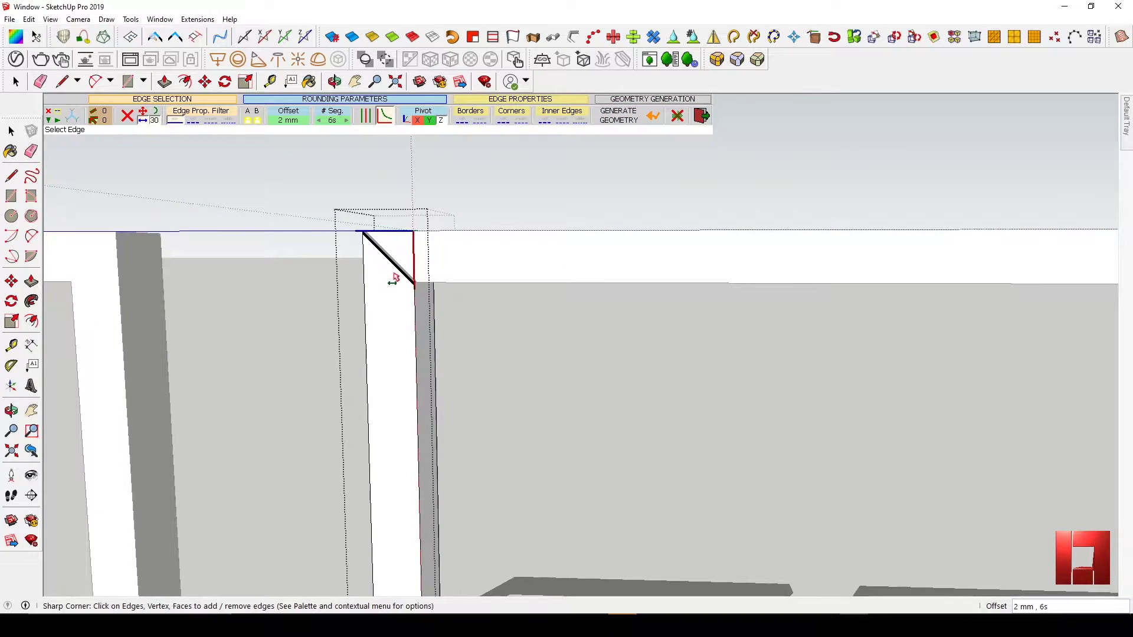
pyautogui.press('space')
# - Apply Sharp Corner with a 2 mm offset to the mitre edge at the left stile's lower end
pyautogui.scroll(-1, 395, 292)
pyautogui.keyDown('shift'); pyautogui.moveTo(394, 291); pyautogui.dragTo(449, 440, button='middle'); pyautogui.keyUp('shift')
pyautogui.scroll(4, 455, 519)
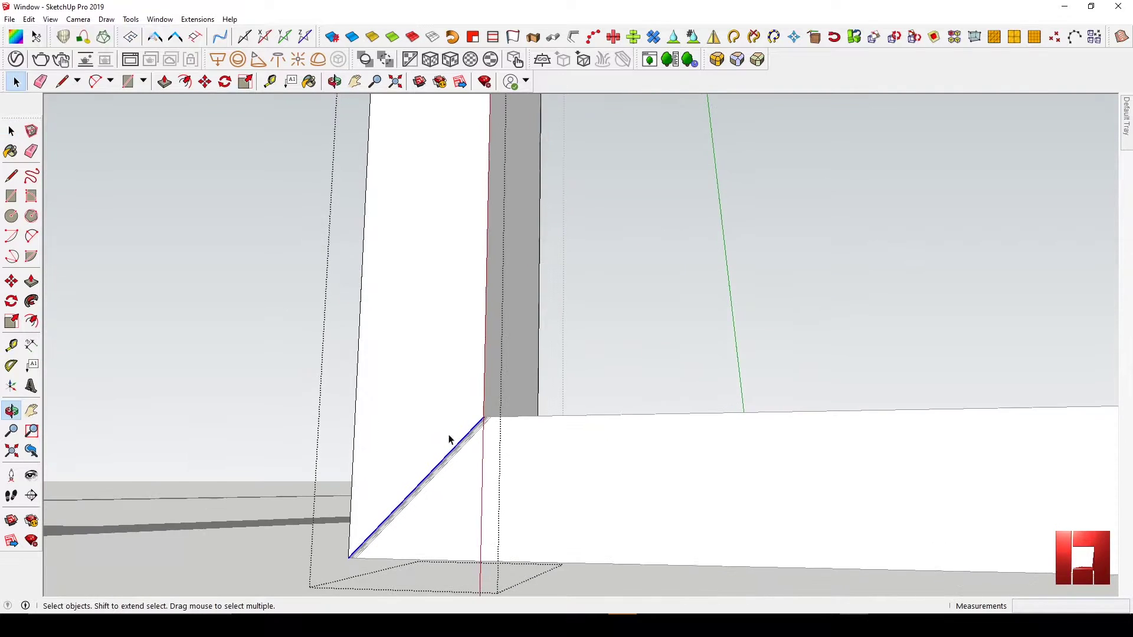
pyautogui.click(737, 60)
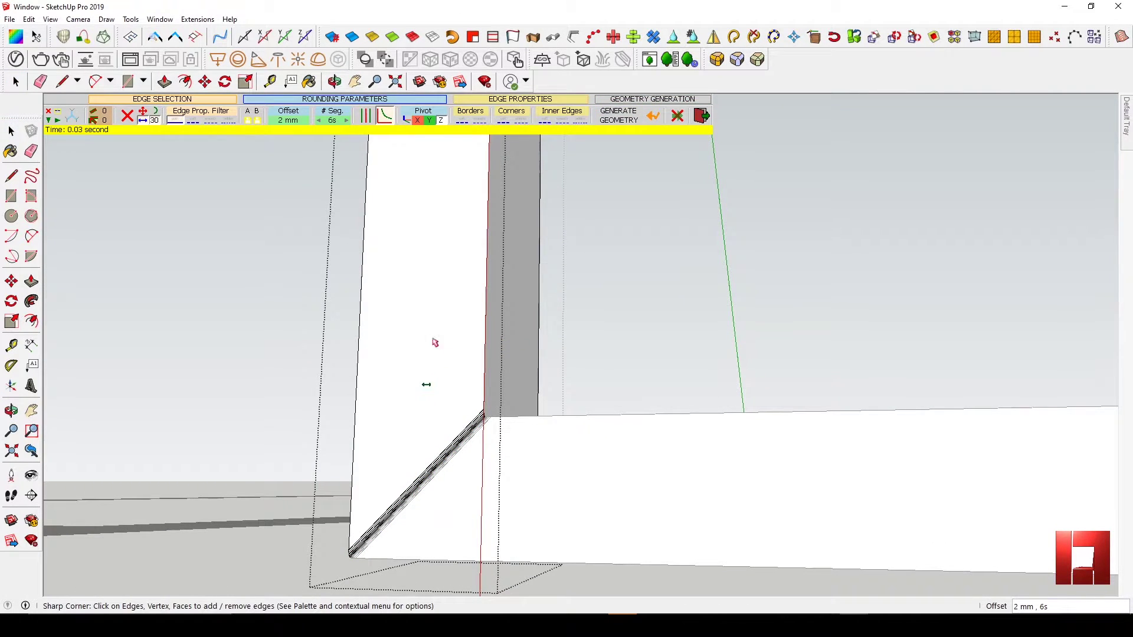
pyautogui.press('space')
# - Select all four members of the mitred frame and copy them 75 mm forward, against the original frame's front face
pyautogui.scroll(-10, 472, 434)
pyautogui.moveTo(463, 417); pyautogui.dragTo(750, 362, button='middle')
pyautogui.click(622, 270)
pyautogui.keyDown('ctrl'); pyautogui.moveTo(540, 219); pyautogui.dragTo(540, 219); pyautogui.keyUp('ctrl')
pyautogui.moveTo(634, 282); pyautogui.dragTo(673, 291, button='middle')
pyautogui.scroll(2, 672, 291)
pyautogui.press('m')
pyautogui.click(677, 281)
pyautogui.press('ctrl')
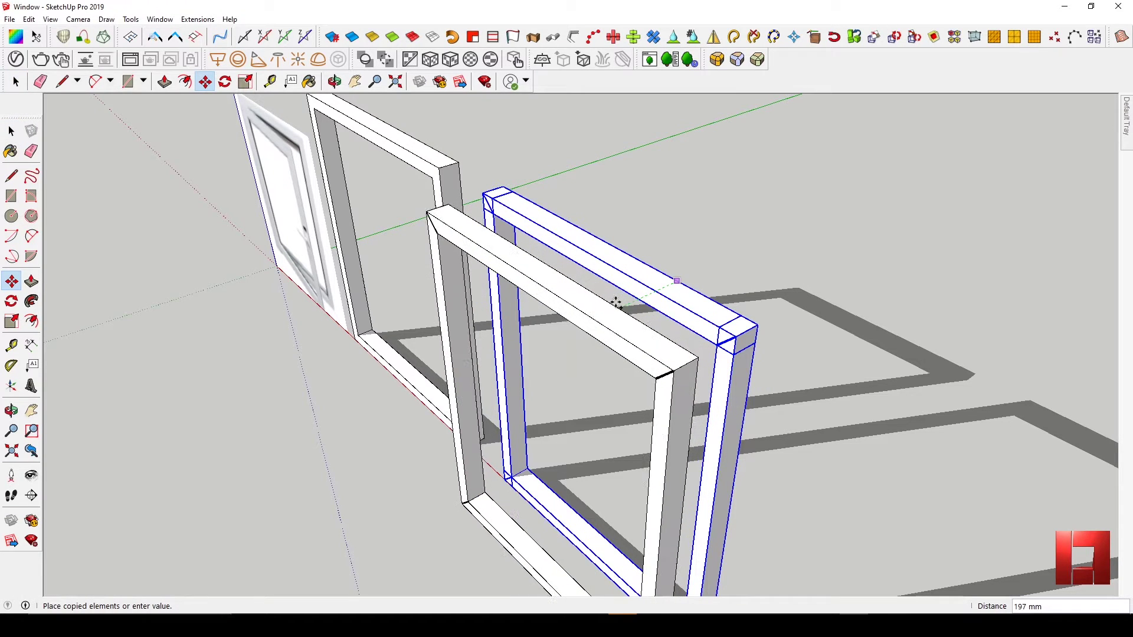
pyautogui.click(673, 303)
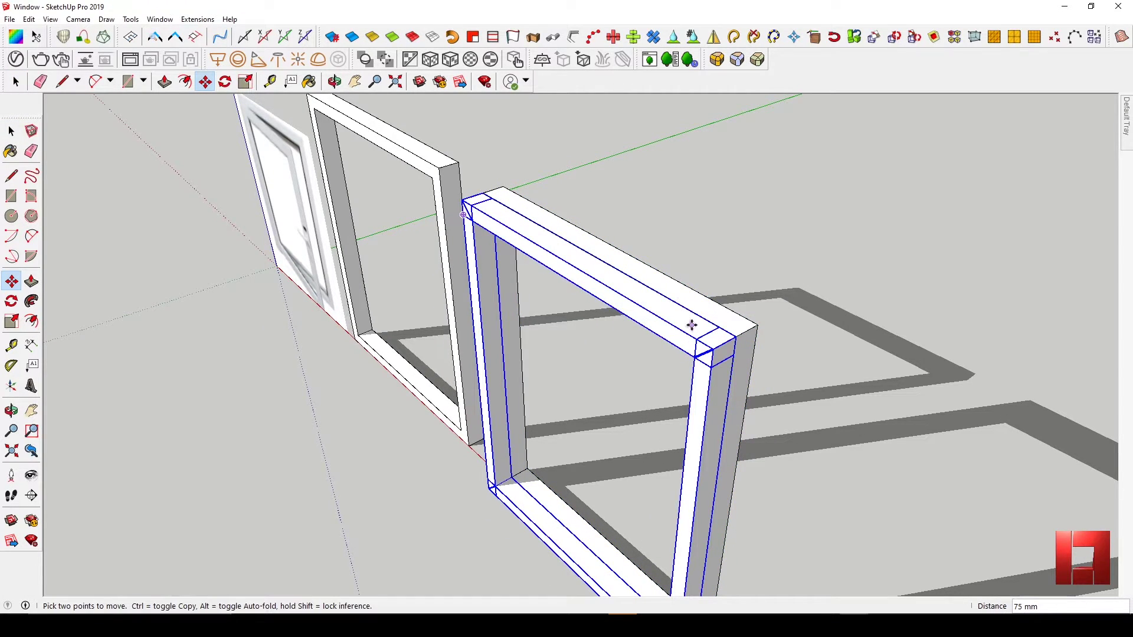
# - Make the copied frame's top and bottom rails unique as one pair and its two stiles unique as another
pyautogui.press('space')
pyautogui.rightClick(533, 523)
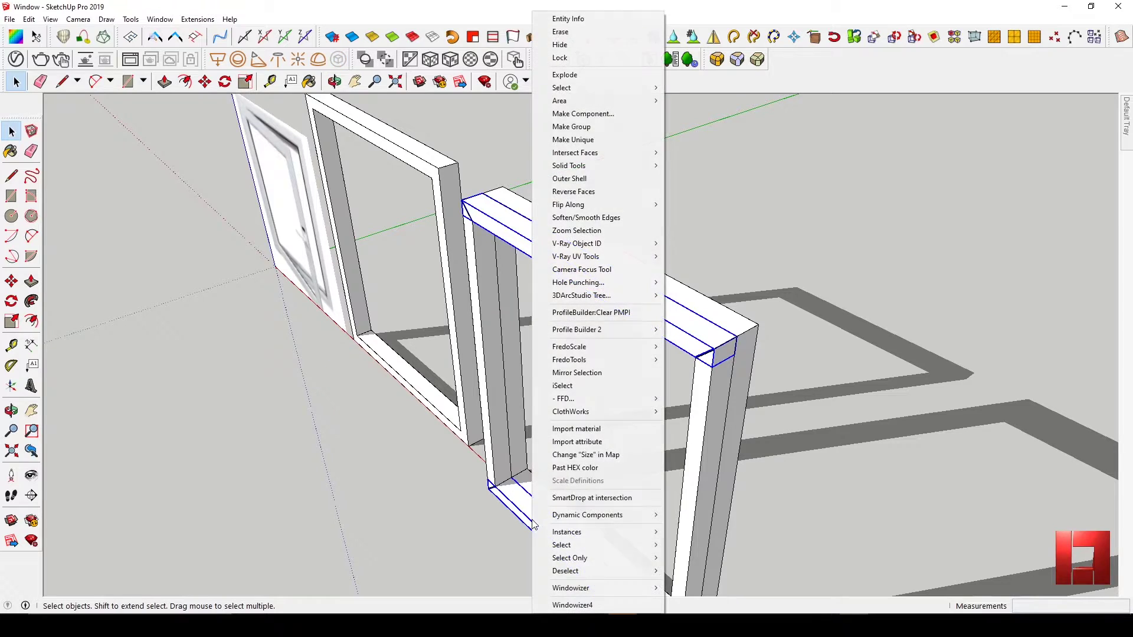
pyautogui.click(590, 141)
pyautogui.click(698, 403)
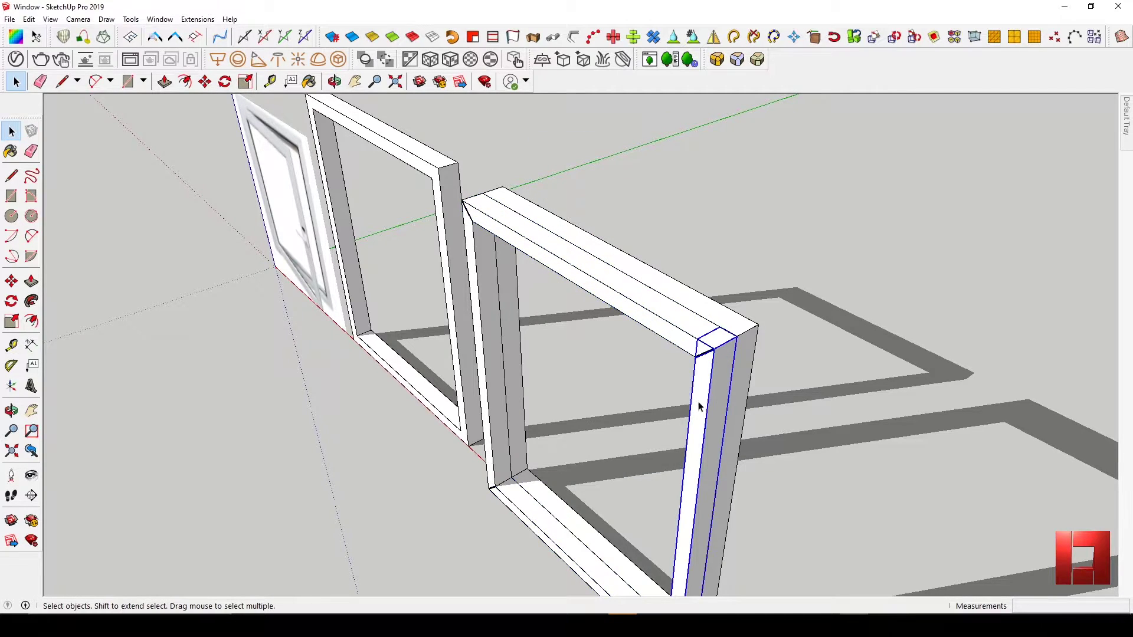
pyautogui.rightClick(491, 305)
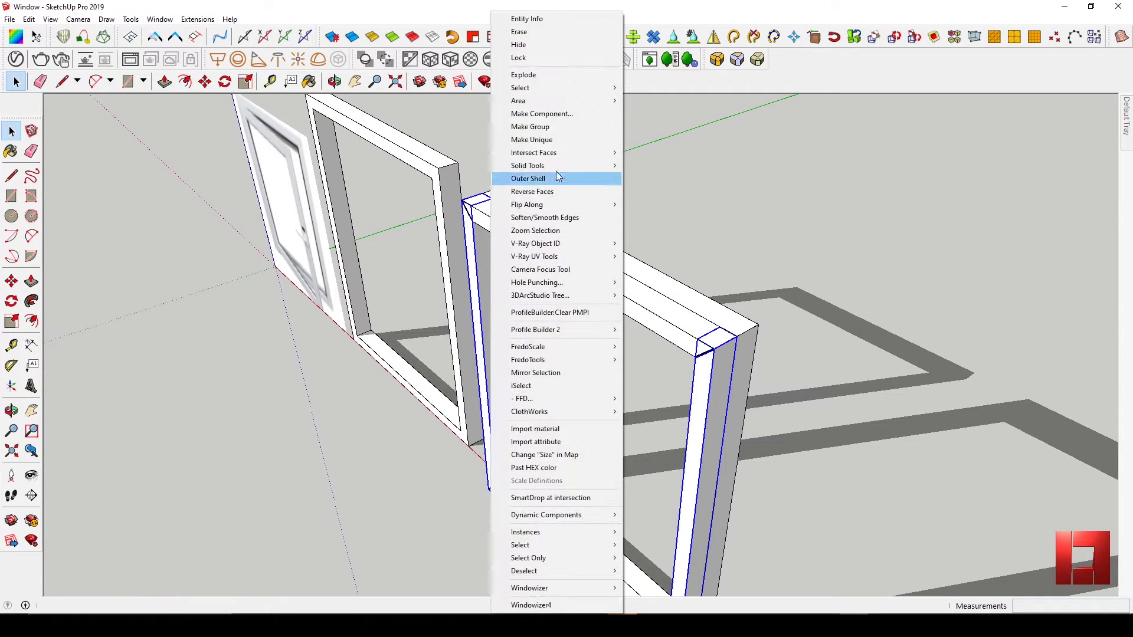
pyautogui.click(563, 139)
# - Try to thin the copied frame's rails by moving their front face and edges 60 mm back along the green axis
pyautogui.click(614, 286)
pyautogui.moveTo(614, 285); pyautogui.dragTo(488, 139, button='middle')
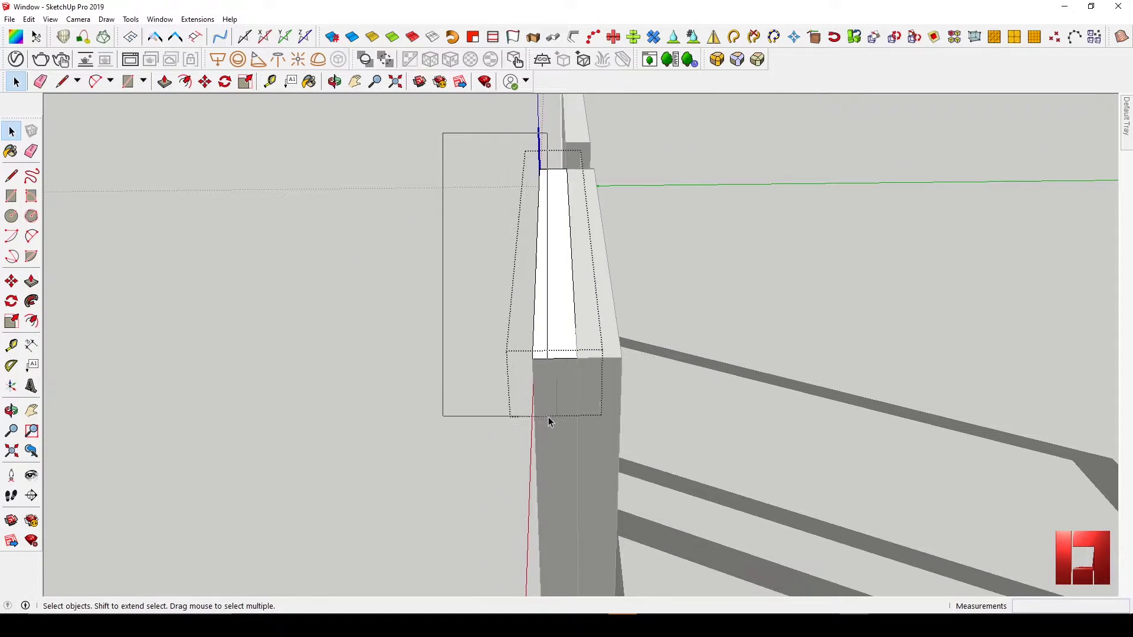
pyautogui.moveTo(546, 355); pyautogui.dragTo(590, 300, button='middle')
pyautogui.press('m')
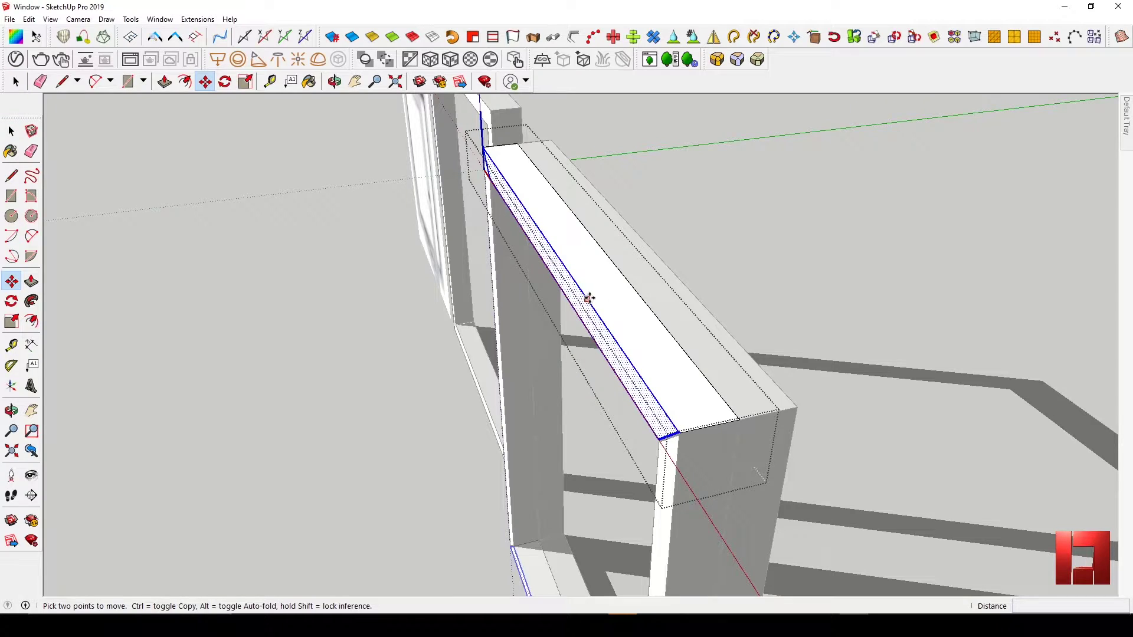
pyautogui.click(590, 299)
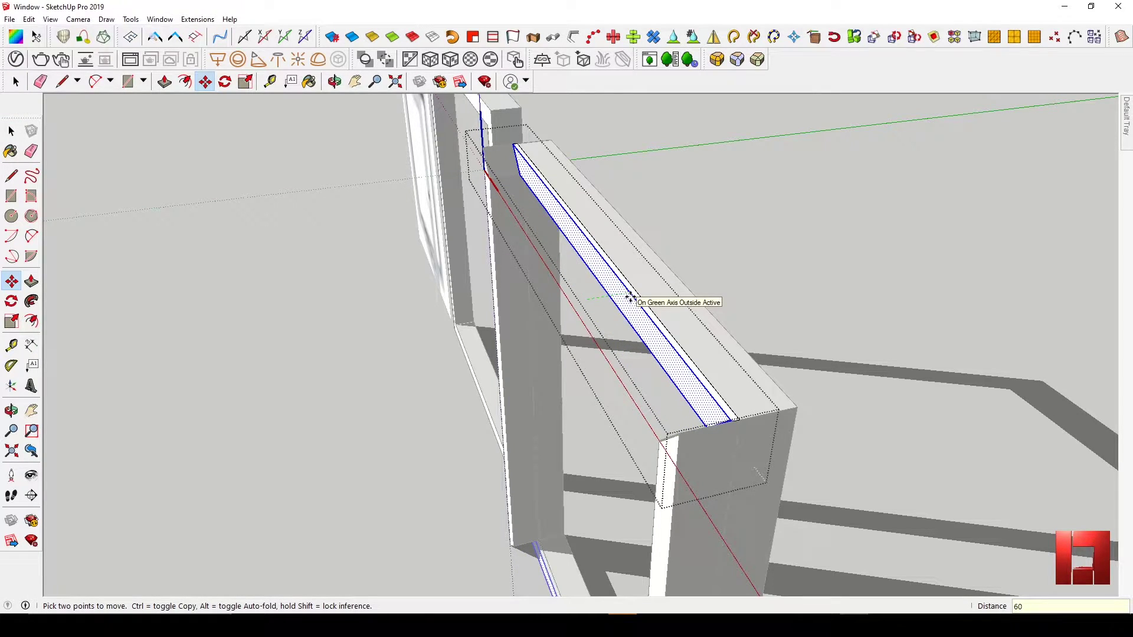
pyautogui.press('Return')
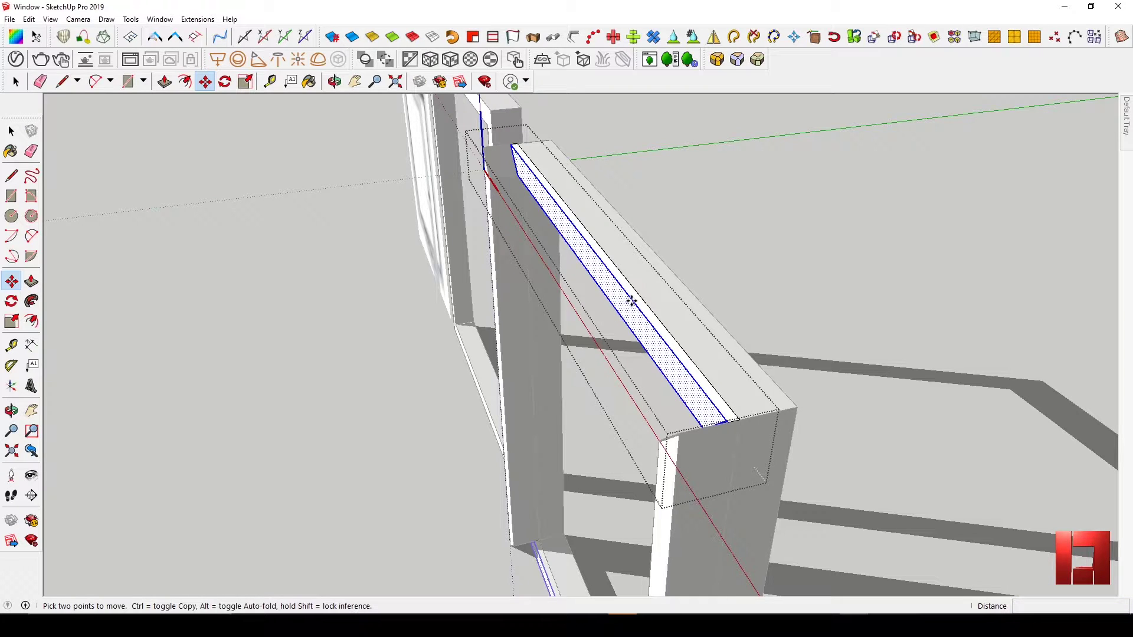
pyautogui.press('Escape')
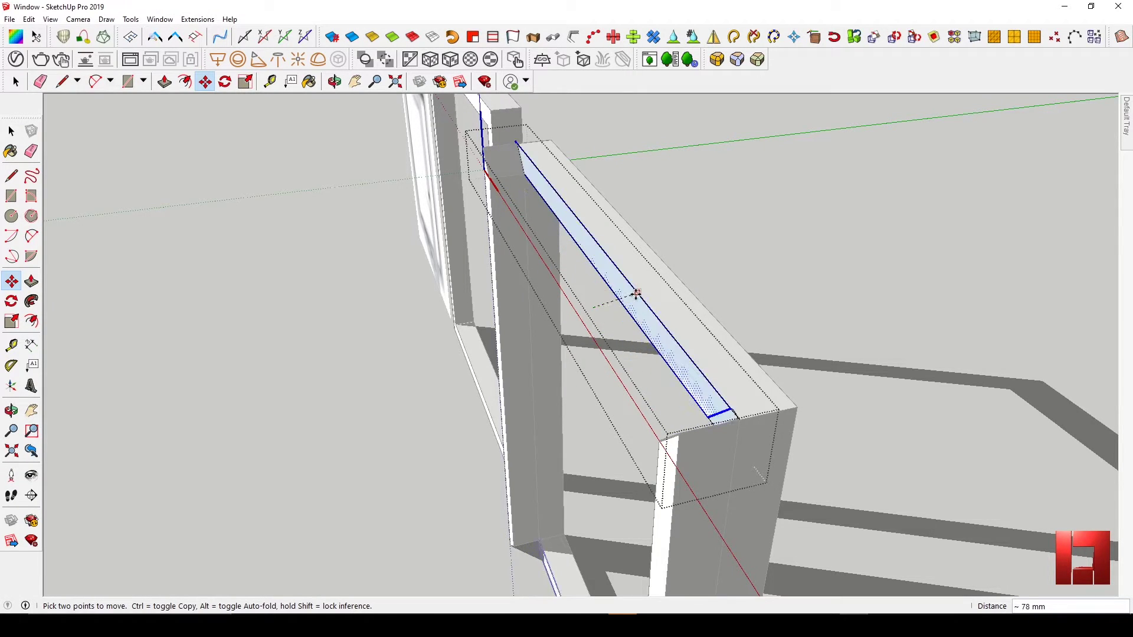
pyautogui.moveTo(628, 300); pyautogui.dragTo(506, 266, button='middle')
pyautogui.press('space')
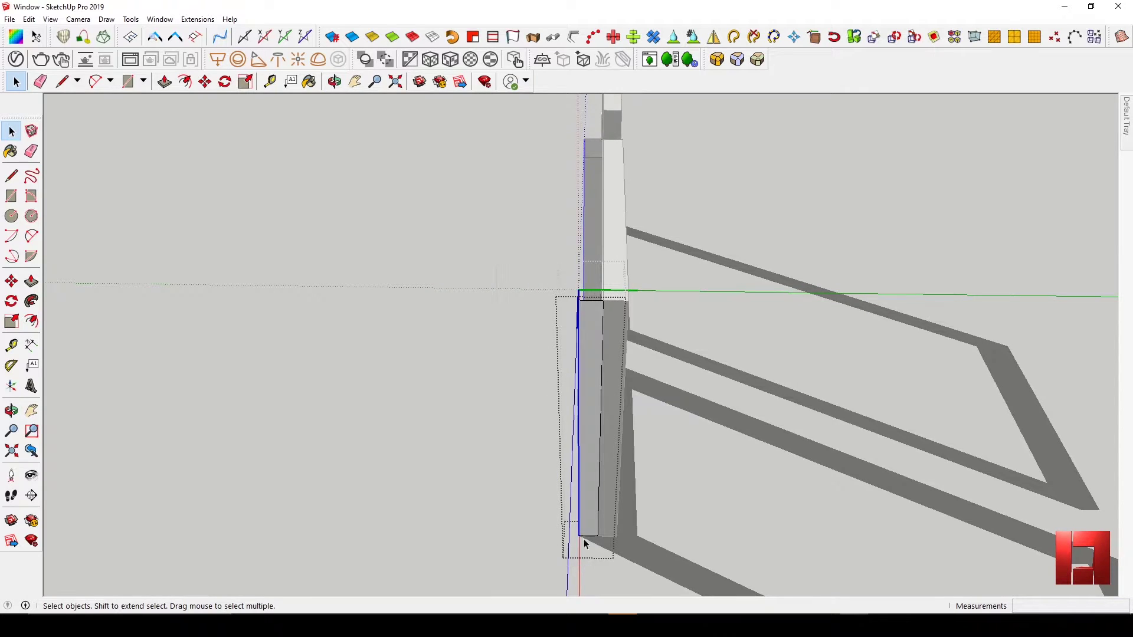
# - Thin the copied frame's stiles by moving their front face and edges 70 mm back along the green axis
pyautogui.moveTo(585, 543); pyautogui.dragTo(761, 324, button='middle')
pyautogui.scroll(4, 688, 331)
pyautogui.moveTo(624, 354); pyautogui.dragTo(622, 313, button='middle')
pyautogui.scroll(3, 619, 311)
pyautogui.press('m')
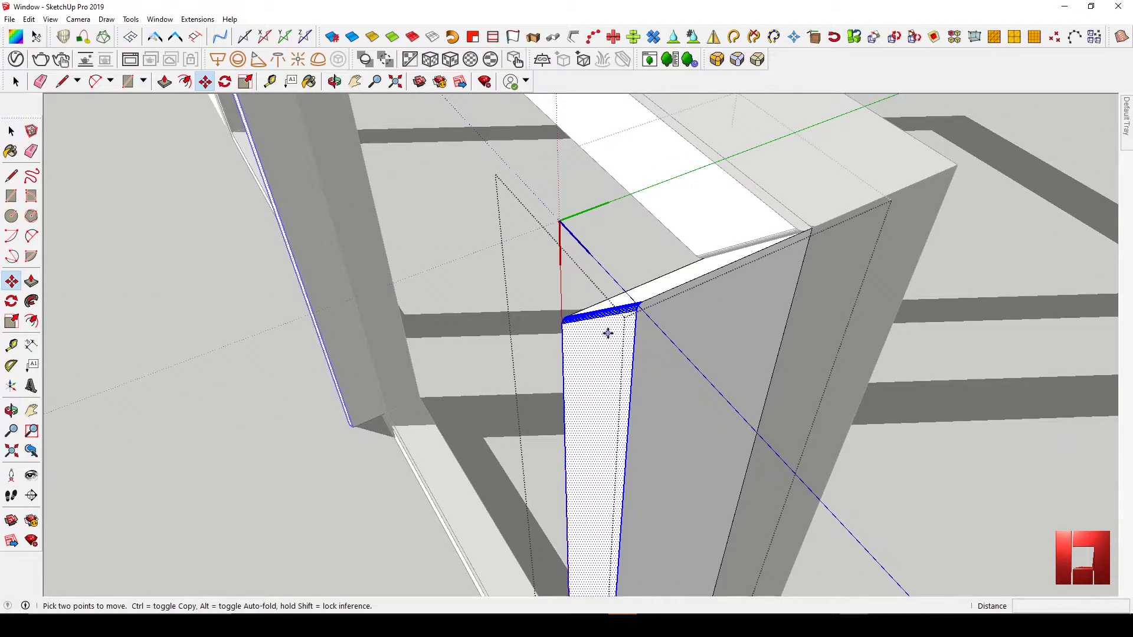
pyautogui.click(607, 333)
pyautogui.write('70')
pyautogui.press('Return')
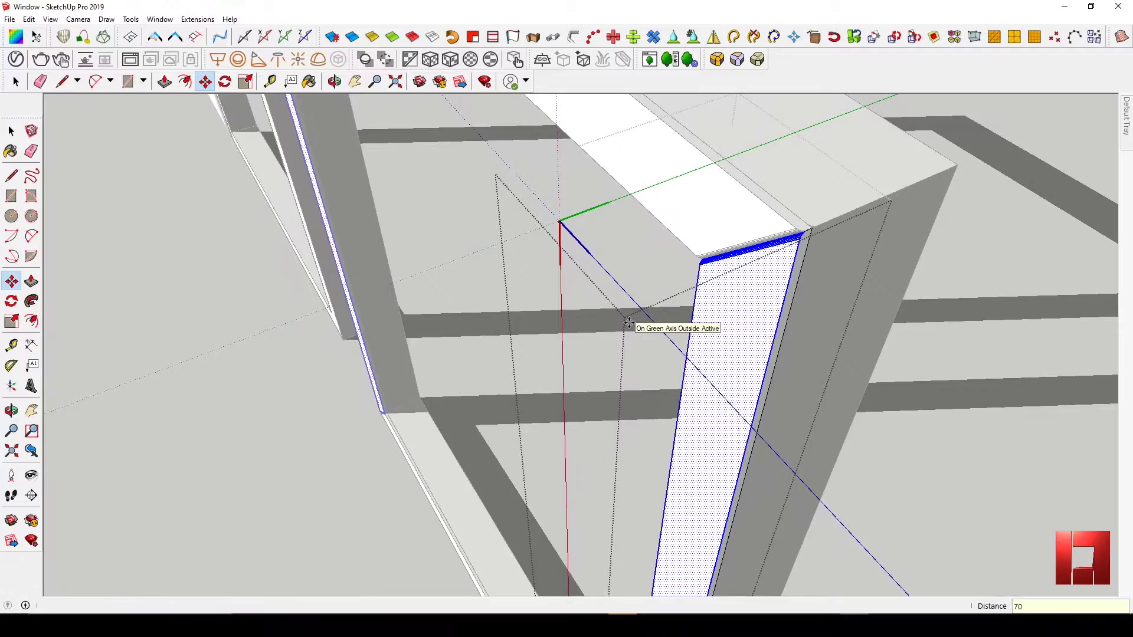
# - Finish editing the thinned stile and select the copied frame's top rail
pyautogui.scroll(-5, 653, 324)
pyautogui.moveTo(652, 324); pyautogui.dragTo(682, 336, button='middle')
pyautogui.scroll(2, 657, 333)
pyautogui.press('space')
pyautogui.click(626, 301)
pyautogui.doubleClick(627, 301)
pyautogui.moveTo(632, 301); pyautogui.dragTo(716, 310, button='middle')
pyautogui.press('Escape')
pyautogui.click(599, 307)
# - Examine how the sash overlaps the outer frame at the upper hinge corner of the reference image
pyautogui.scroll(2, 578, 302)
pyautogui.scroll(-2, 572, 289)
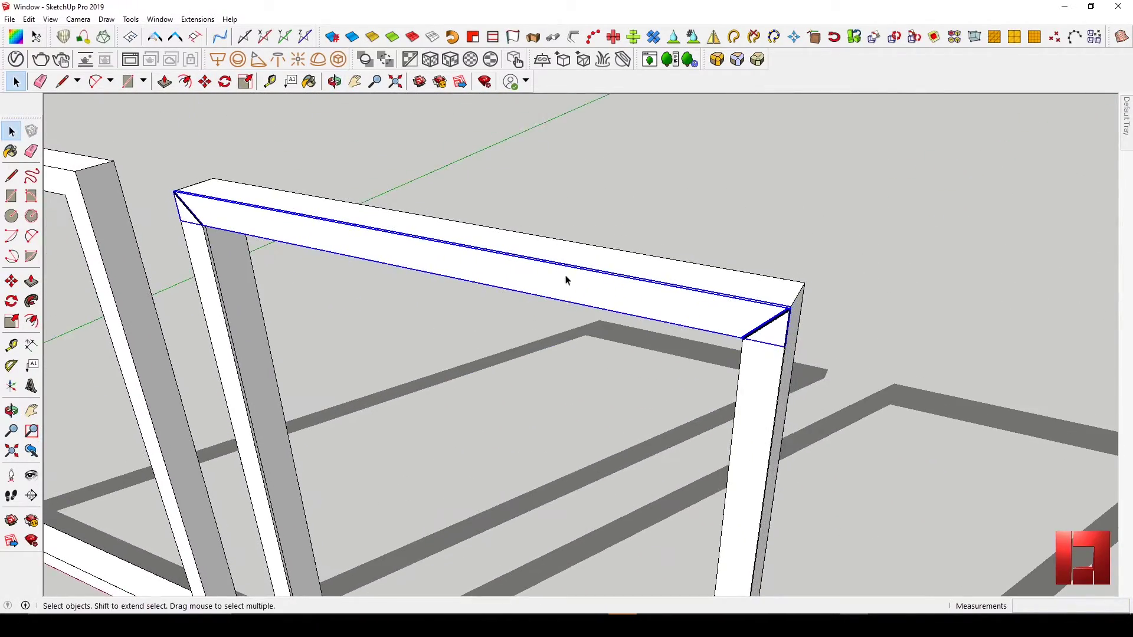
pyautogui.scroll(3, 614, 283)
pyautogui.moveTo(614, 283); pyautogui.dragTo(925, 328, button='middle')
pyautogui.scroll(3, 344, 247)
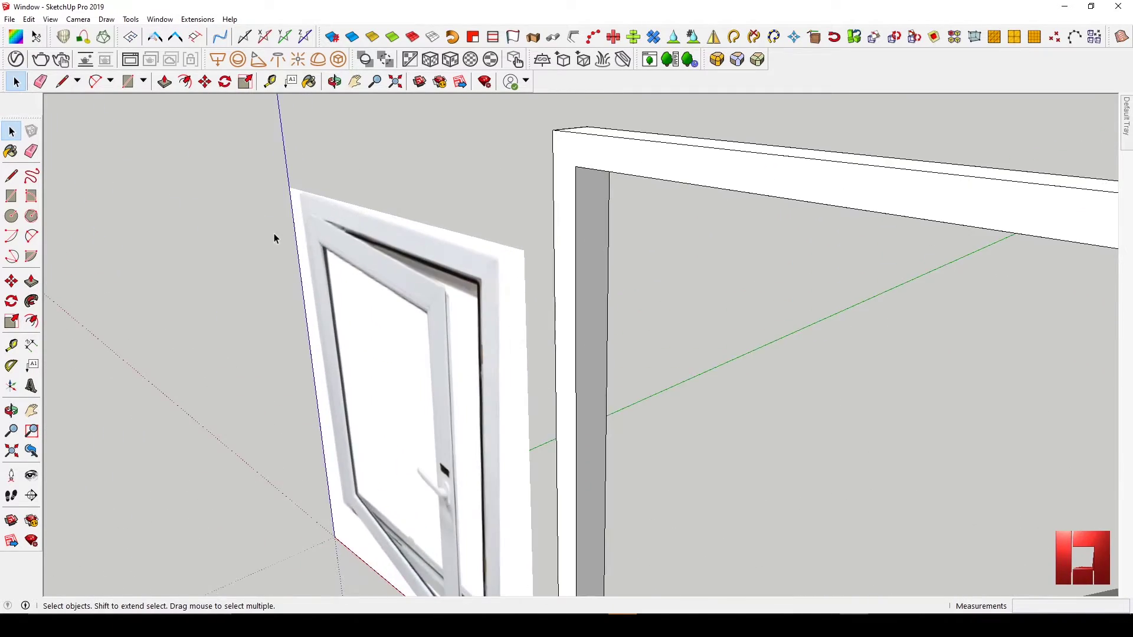
pyautogui.moveTo(275, 237); pyautogui.dragTo(521, 207, button='middle')
pyautogui.keyDown('shift'); pyautogui.moveTo(202, 285); pyautogui.dragTo(530, 238, button='middle'); pyautogui.keyUp('shift')
pyautogui.scroll(1, 521, 242)
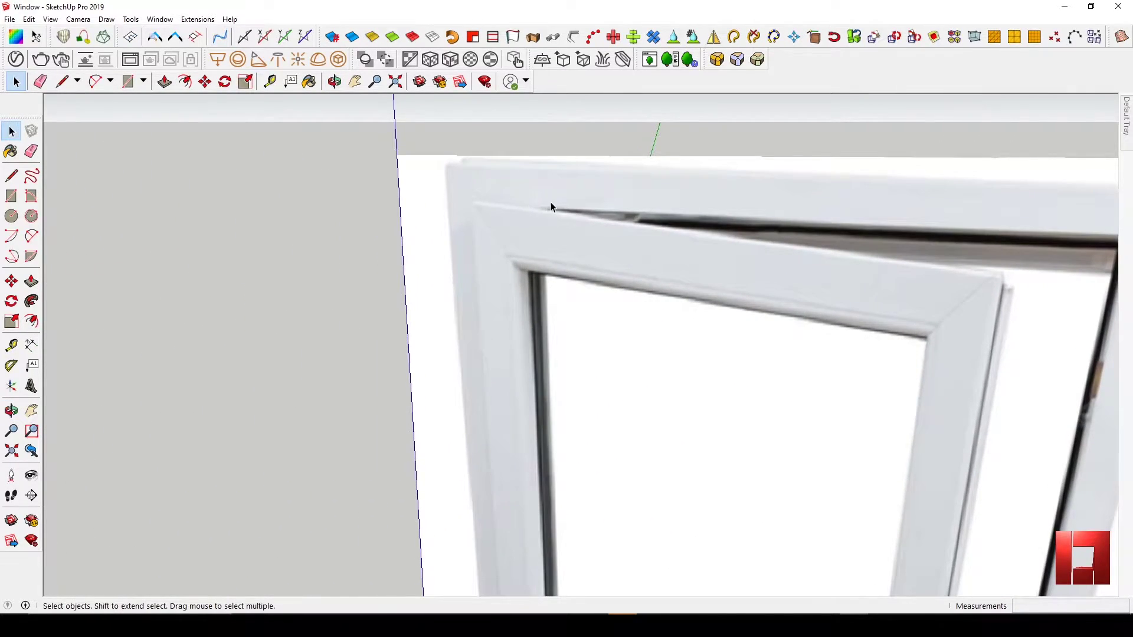
pyautogui.scroll(-5, 551, 202)
pyautogui.moveTo(458, 300); pyautogui.dragTo(772, 226, button='middle')
pyautogui.scroll(3, 812, 269)
pyautogui.scroll(2, 812, 269)
# - Move the copied frame's top rail down along the blue axis
pyautogui.press('m')
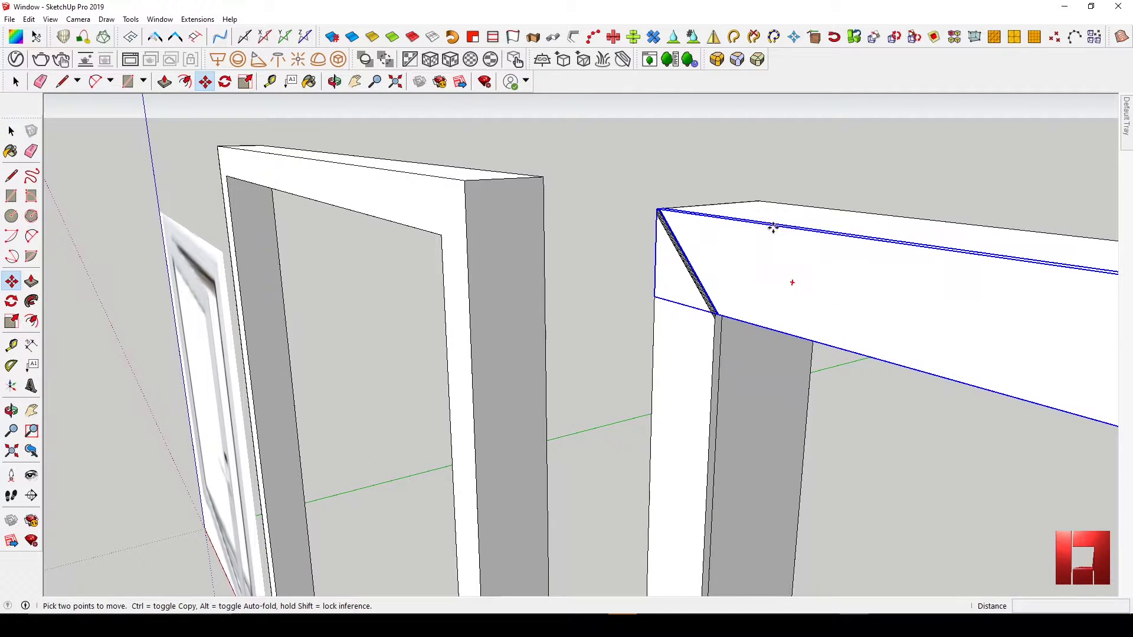
pyautogui.click(773, 228)
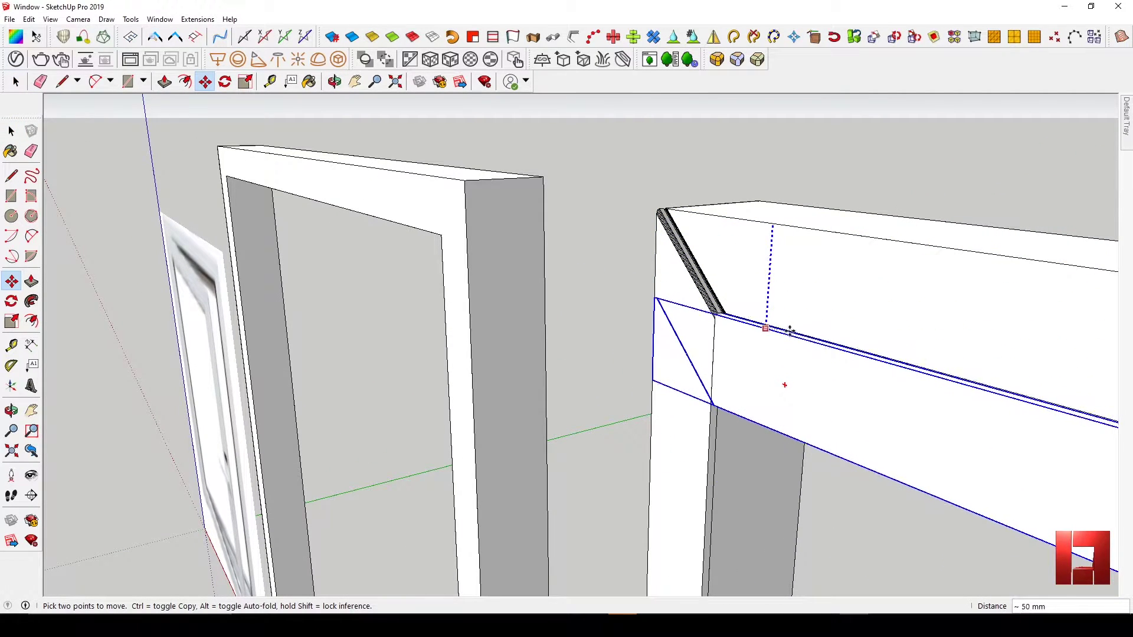
pyautogui.moveTo(874, 352); pyautogui.dragTo(679, 362, button='middle')
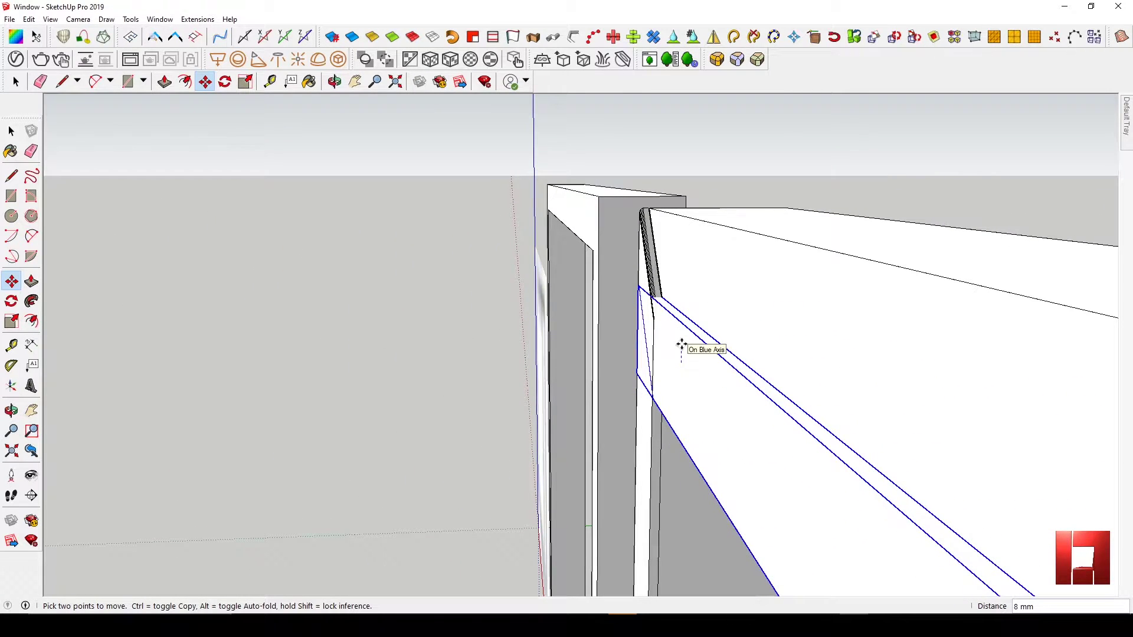
pyautogui.moveTo(730, 361); pyautogui.dragTo(684, 365, button='middle')
pyautogui.press('space')
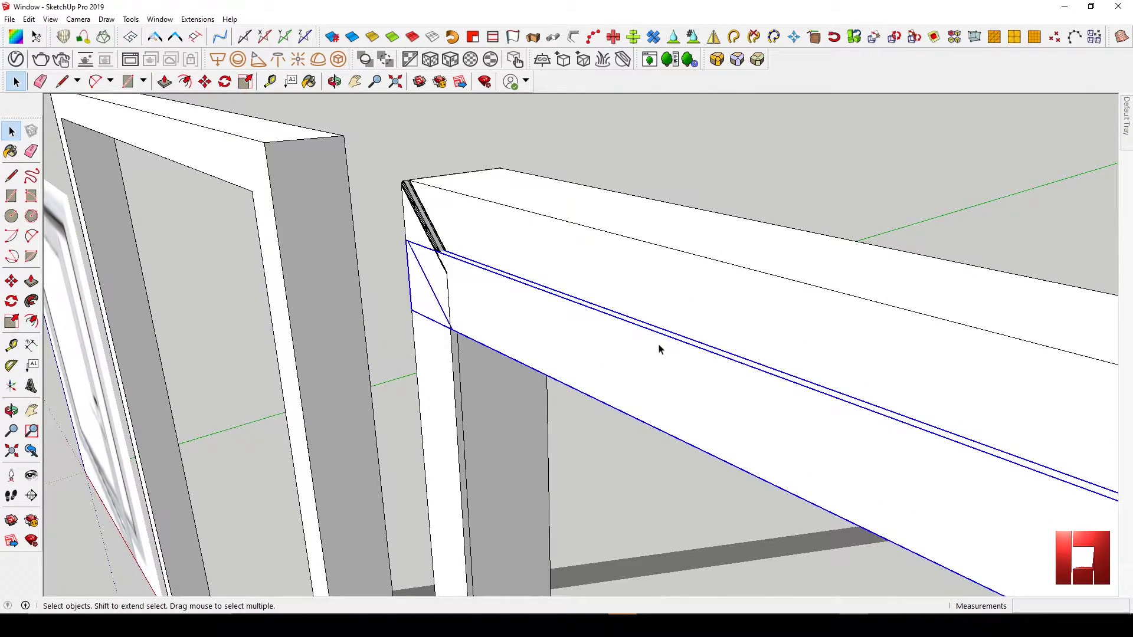
pyautogui.moveTo(649, 344); pyautogui.dragTo(614, 331, button='middle')
pyautogui.scroll(5, 578, 342)
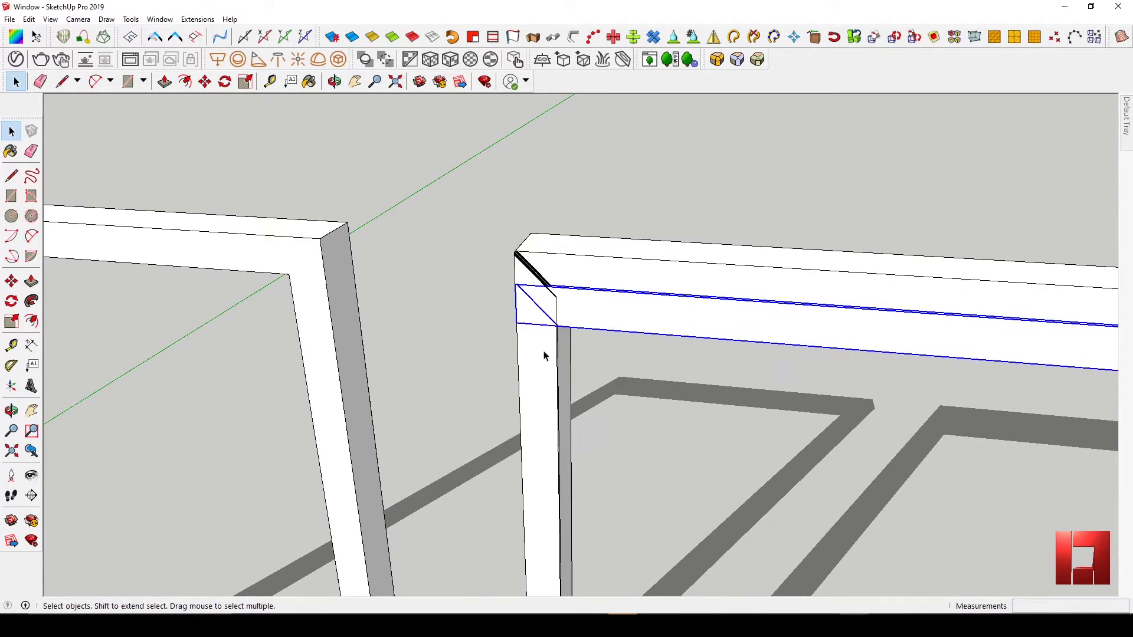
# - Move the copied frame's bottom rail up 40 mm along the blue axis
pyautogui.scroll(-5, 544, 351)
pyautogui.moveTo(531, 359); pyautogui.dragTo(534, 312, button='middle')
pyautogui.scroll(5, 566, 470)
pyautogui.click(535, 468)
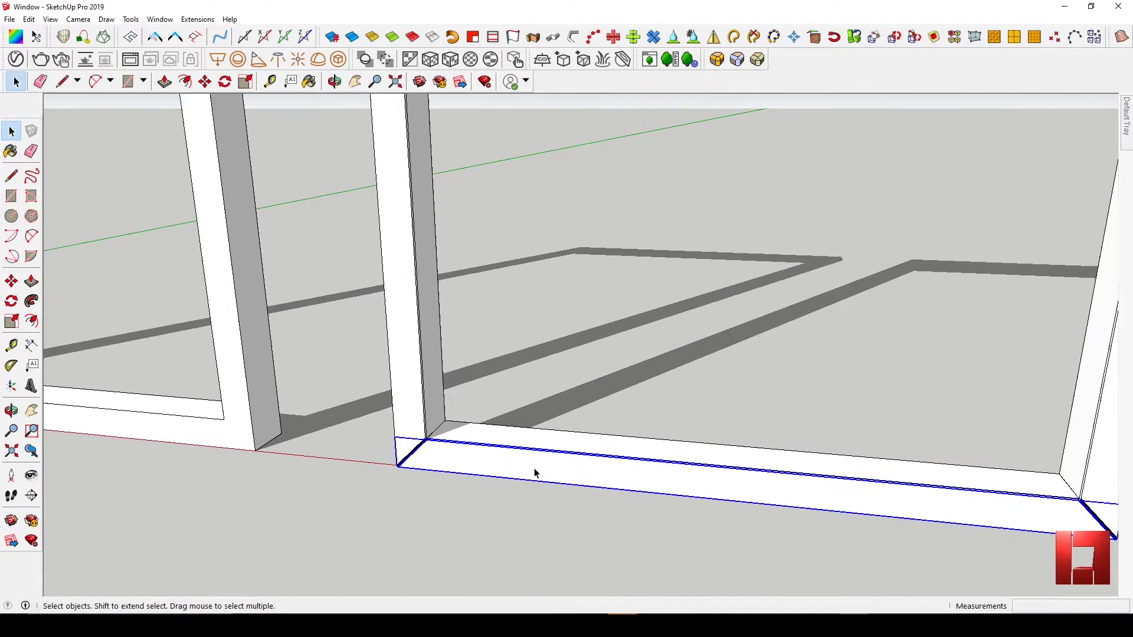
pyautogui.press('m')
pyautogui.scroll(-4, 531, 481)
pyautogui.press('space')
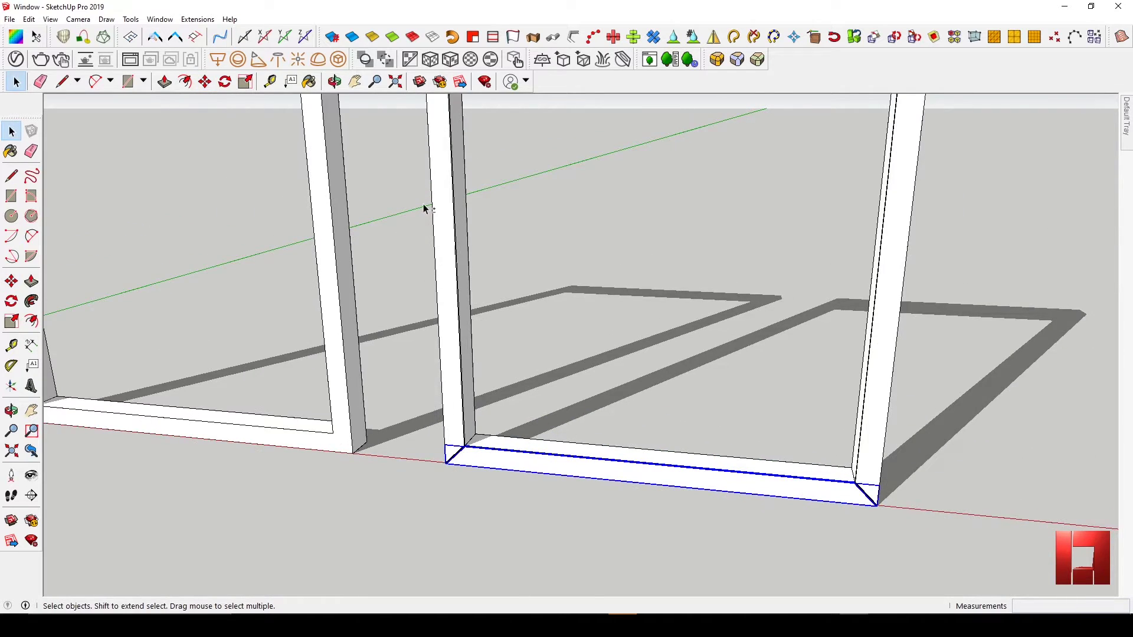
pyautogui.scroll(6, 425, 207)
pyautogui.press('t')
pyautogui.moveTo(524, 199); pyautogui.dragTo(493, 422, button='middle')
pyautogui.press('space')
pyautogui.scroll(1, 503, 413)
pyautogui.press('m')
pyautogui.click(510, 379)
pyautogui.write('40')
pyautogui.press('Return')
pyautogui.scroll(-4, 503, 386)
# - Move the copied frame's left stile inward along the red axis
pyautogui.press('space')
pyautogui.click(448, 310)
pyautogui.scroll(4, 444, 301)
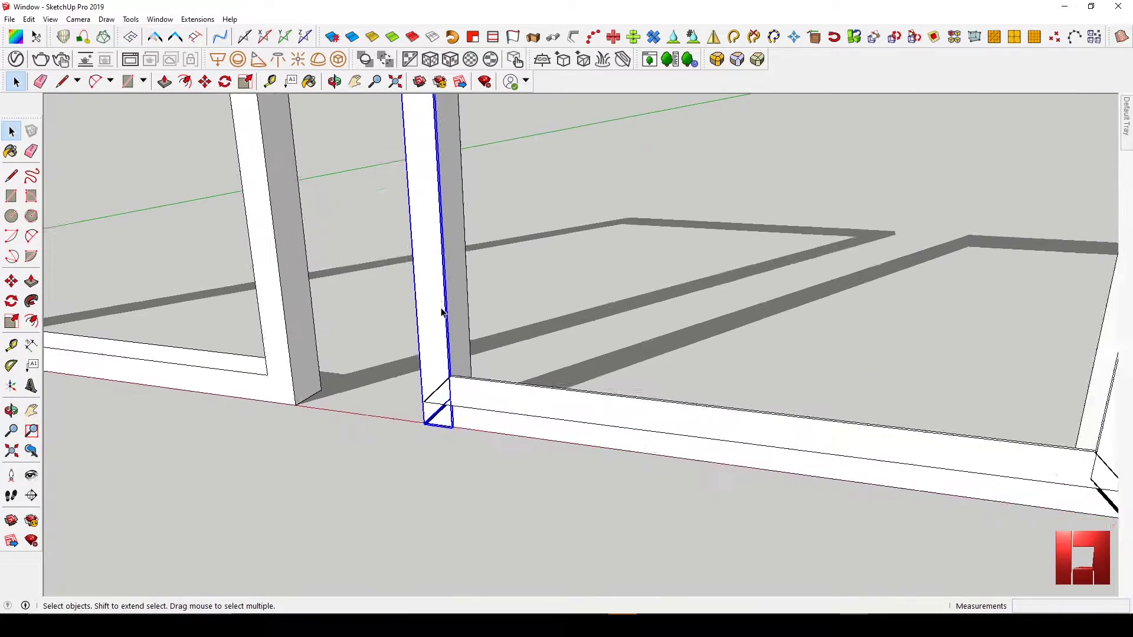
pyautogui.press('m')
pyautogui.click(426, 293)
pyautogui.press('Return')
pyautogui.scroll(-4, 446, 332)
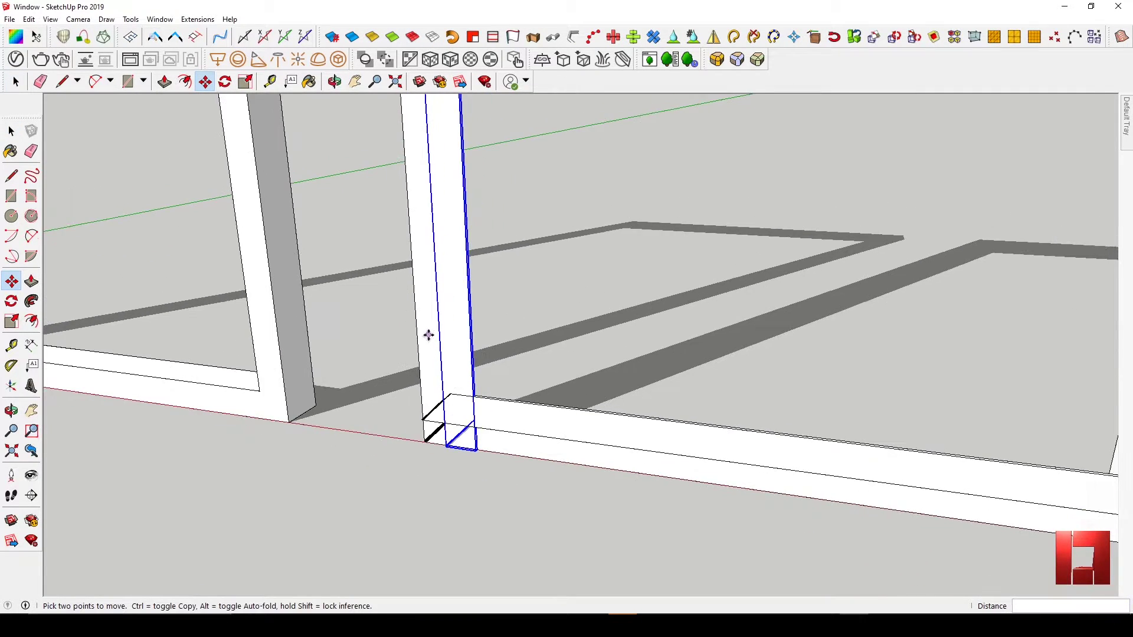
# - Move the copied frame's right stile 40 mm inward along the red axis
pyautogui.keyDown('shift'); pyautogui.moveTo(717, 435); pyautogui.dragTo(583, 420, button='middle'); pyautogui.keyUp('shift')
pyautogui.press('space')
pyautogui.click(710, 370)
pyautogui.scroll(2, 709, 371)
pyautogui.scroll(3, 710, 376)
pyautogui.press('m')
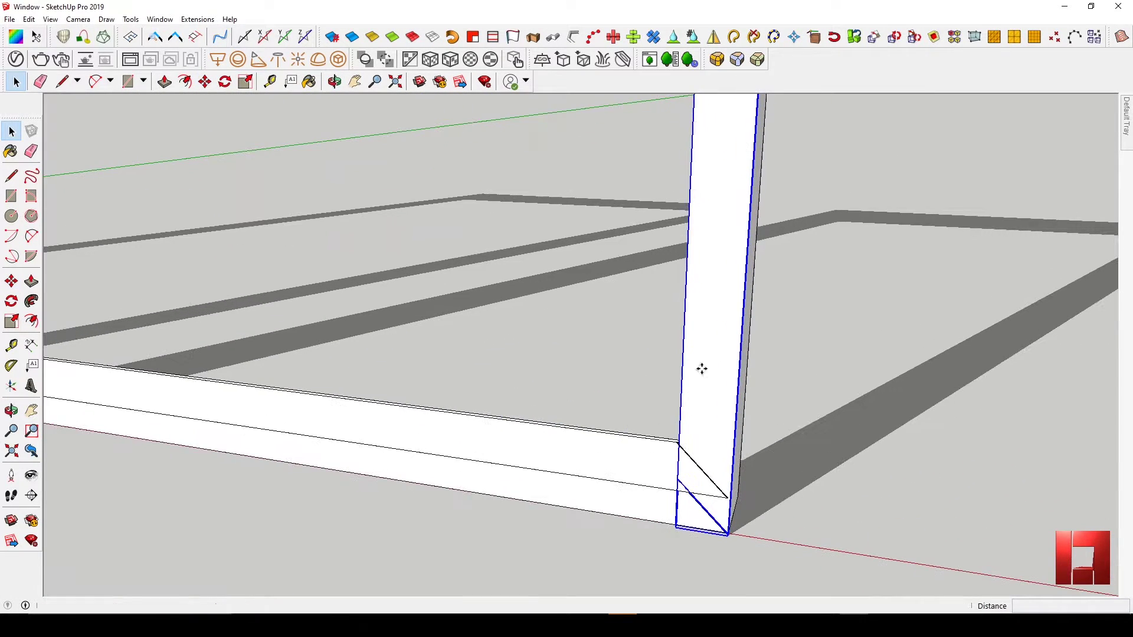
pyautogui.click(700, 369)
pyautogui.write('40')
pyautogui.press('Return')
# - Shorten the bottom rail by moving its right mitred end inward along the red axis
pyautogui.press('space')
pyautogui.click(593, 466)
pyautogui.moveTo(596, 463); pyautogui.dragTo(611, 457, button='middle')
pyautogui.scroll(3, 683, 479)
pyautogui.press('m')
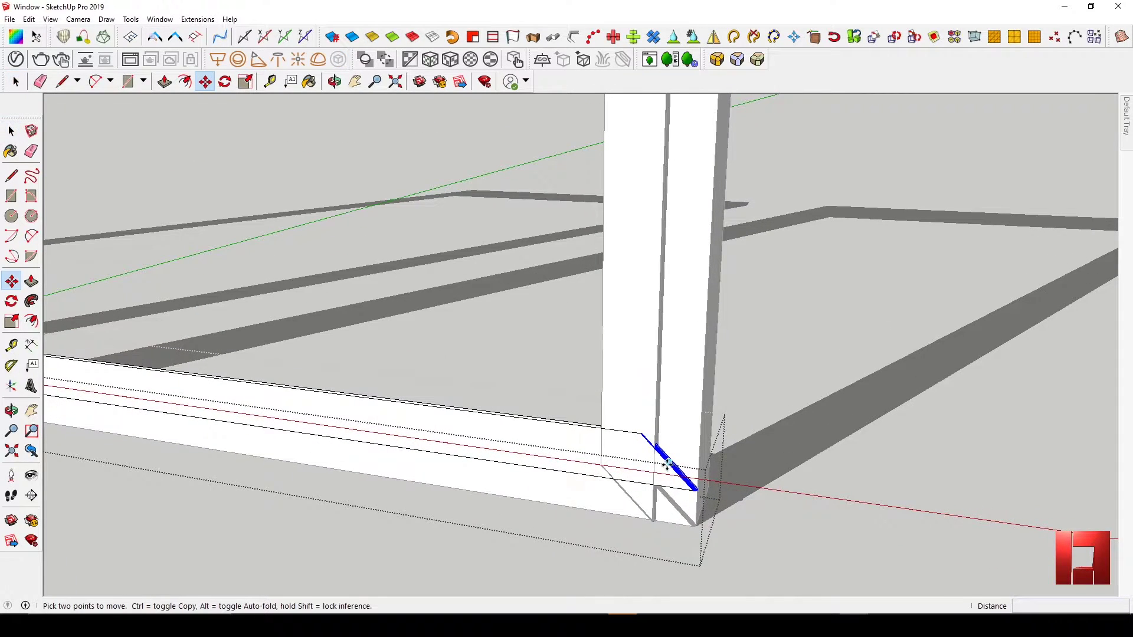
pyautogui.scroll(3, 531, 454)
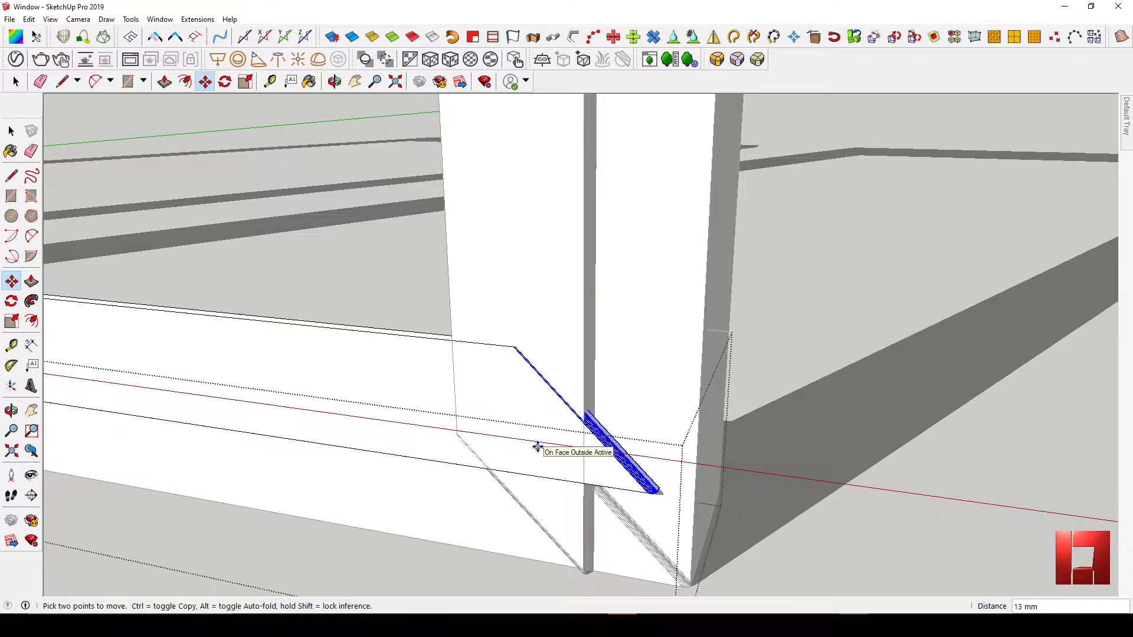
pyautogui.press('Return')
pyautogui.scroll(-4, 572, 435)
# - Shorten the right stile by moving its lower mitred end 40 mm up to meet the raised bottom rail
pyautogui.press('space')
pyautogui.doubleClick(569, 463)
pyautogui.click(568, 464)
pyautogui.moveTo(435, 378); pyautogui.dragTo(696, 570)
pyautogui.scroll(3, 564, 400)
pyautogui.write('m')
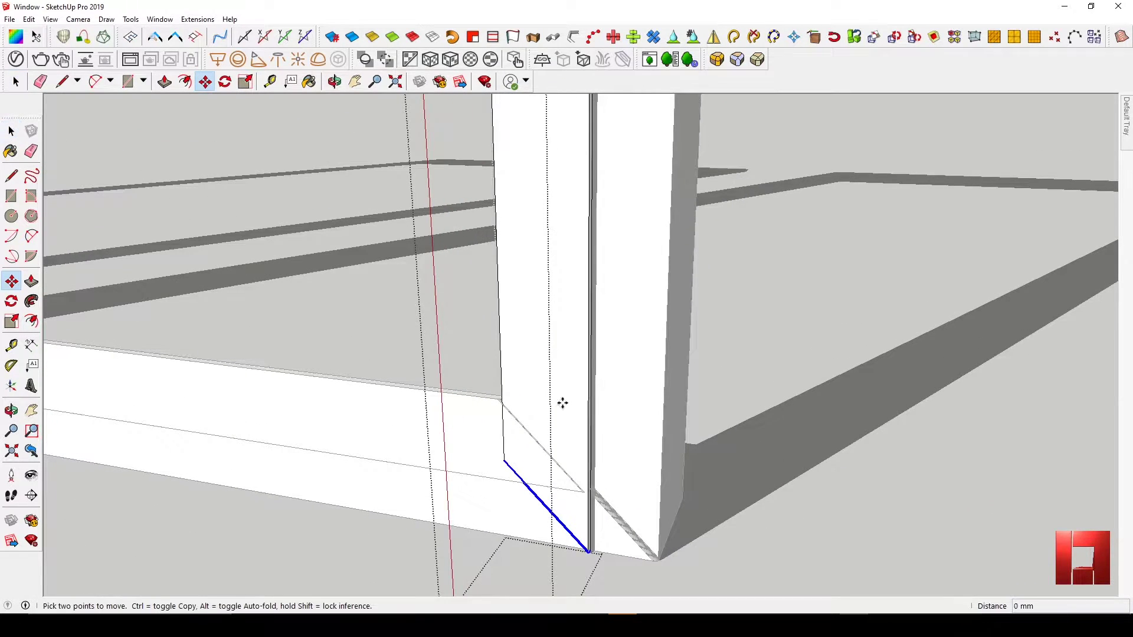
pyautogui.write('40')
pyautogui.press('Return')
pyautogui.scroll(-5, 569, 399)
pyautogui.press('space')
# - Move the right stile's upper mitred end down to meet the lowered top rail
pyautogui.keyDown('shift'); pyautogui.moveTo(381, 404); pyautogui.dragTo(816, 464, button='middle'); pyautogui.keyUp('shift')
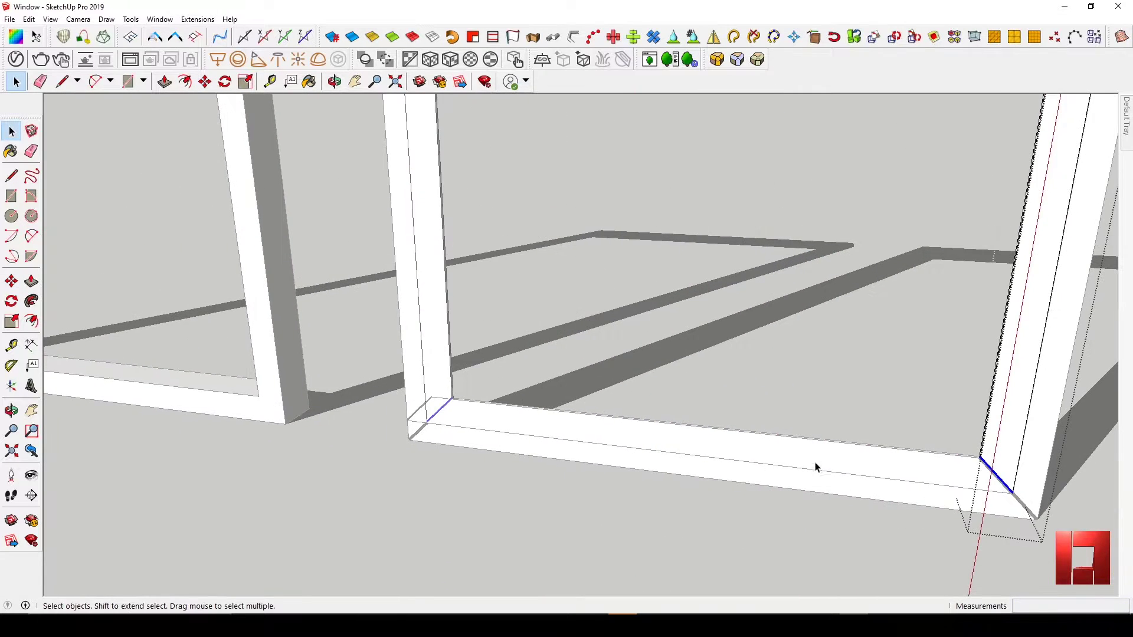
pyautogui.scroll(2, 401, 389)
pyautogui.scroll(-3, 463, 390)
pyautogui.moveTo(450, 455); pyautogui.dragTo(601, 423, button='middle')
pyautogui.scroll(3, 633, 213)
pyautogui.scroll(2, 633, 213)
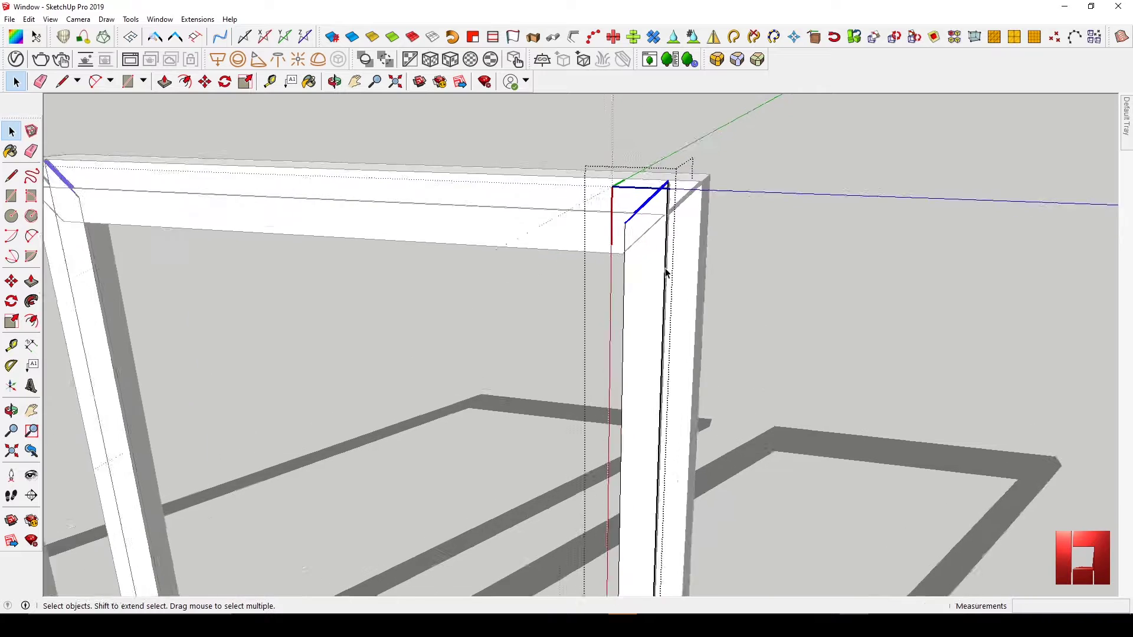
pyautogui.press('m')
pyautogui.press('Return')
pyautogui.scroll(-4, 657, 246)
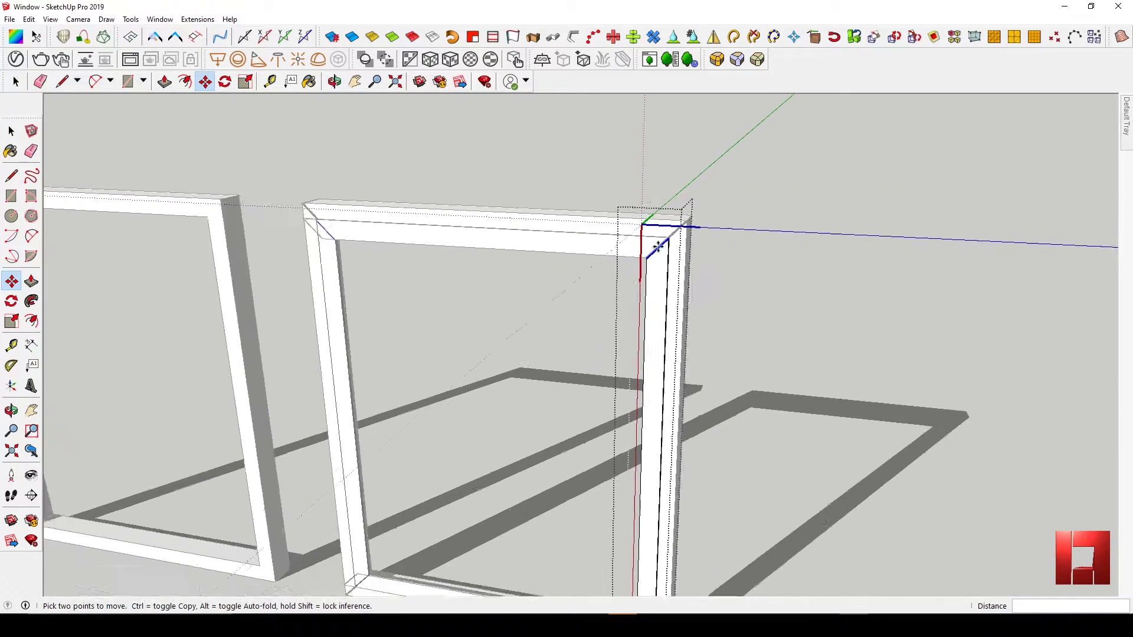
# - Move the top rail's left mitred end 40 mm inward to meet the left stile, and leave component editing
pyautogui.keyDown('shift'); pyautogui.moveTo(657, 245); pyautogui.dragTo(759, 301, button='middle'); pyautogui.keyUp('shift')
pyautogui.press('space')
pyautogui.scroll(2, 461, 261)
pyautogui.doubleClick(479, 256)
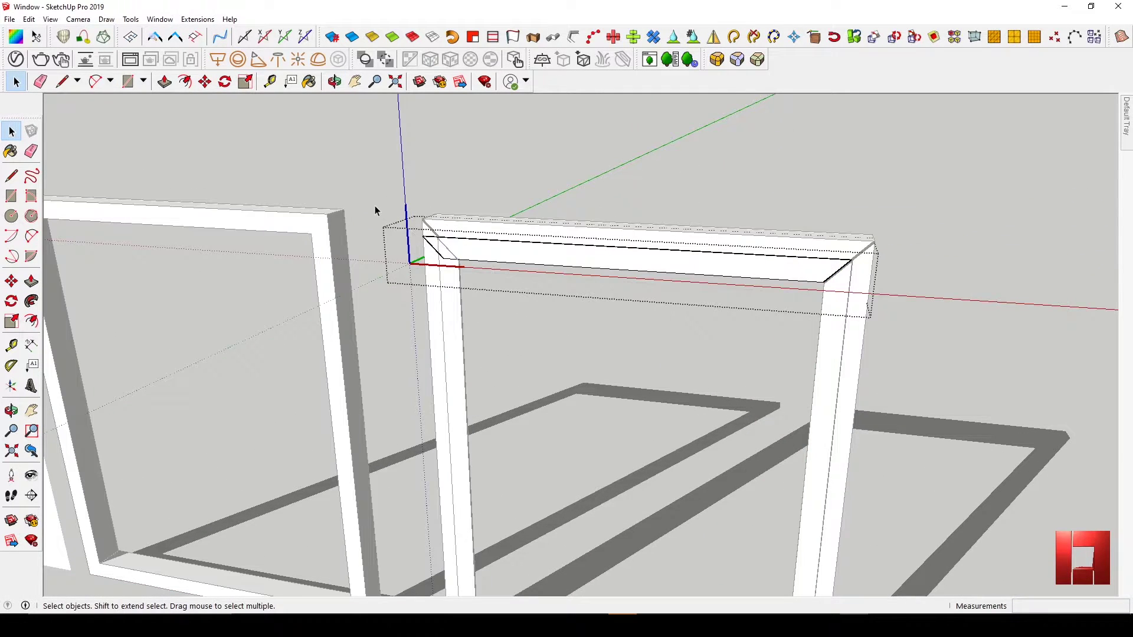
pyautogui.scroll(2, 463, 233)
pyautogui.press('m')
pyautogui.click(469, 254)
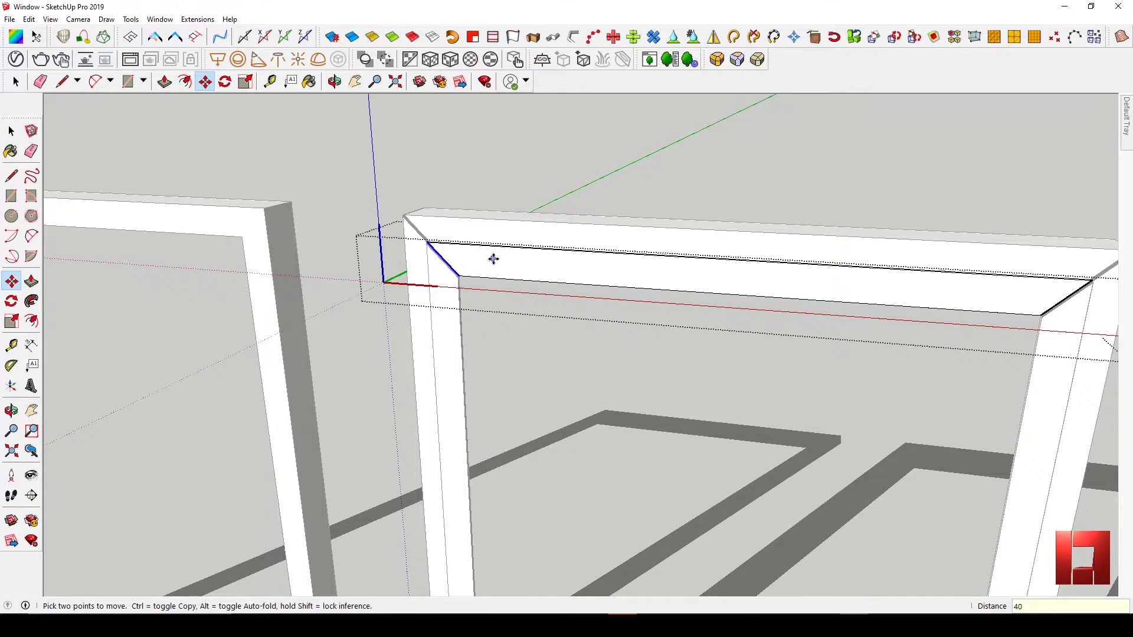
pyautogui.scroll(-2, 493, 259)
pyautogui.press('space')
pyautogui.press('Escape')
# - Examine the sash profile and its inner glazing edge in the reference image
pyautogui.scroll(-2, 498, 263)
pyautogui.moveTo(430, 313); pyautogui.dragTo(277, 289, button='middle')
pyautogui.moveTo(599, 270); pyautogui.dragTo(233, 321, button='middle')
pyautogui.scroll(5, 496, 257)
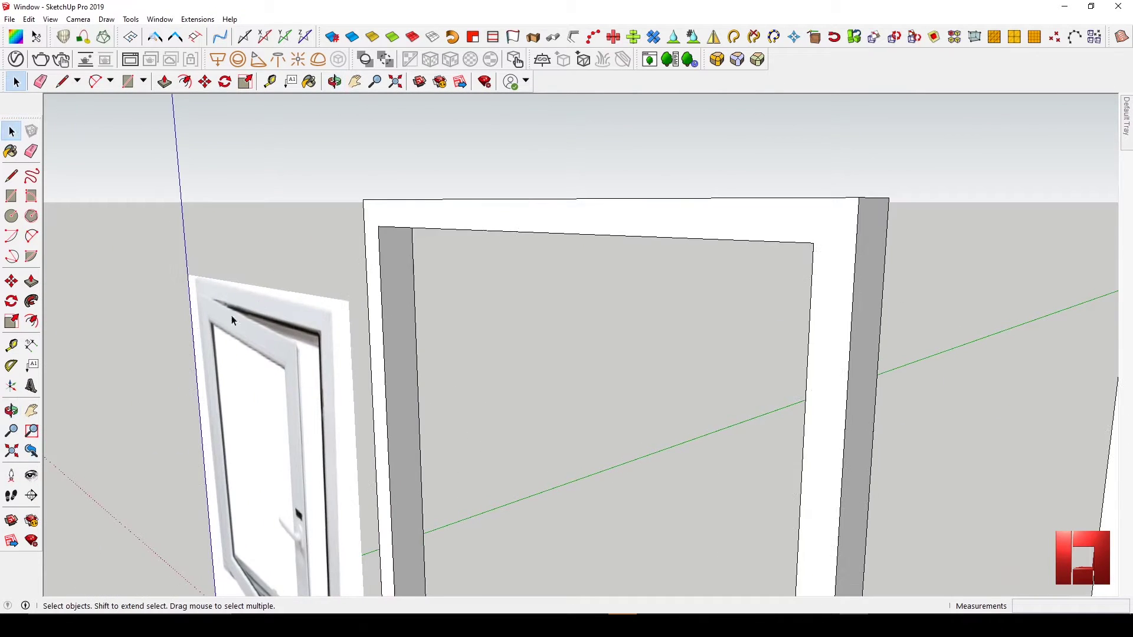
pyautogui.scroll(5, 233, 320)
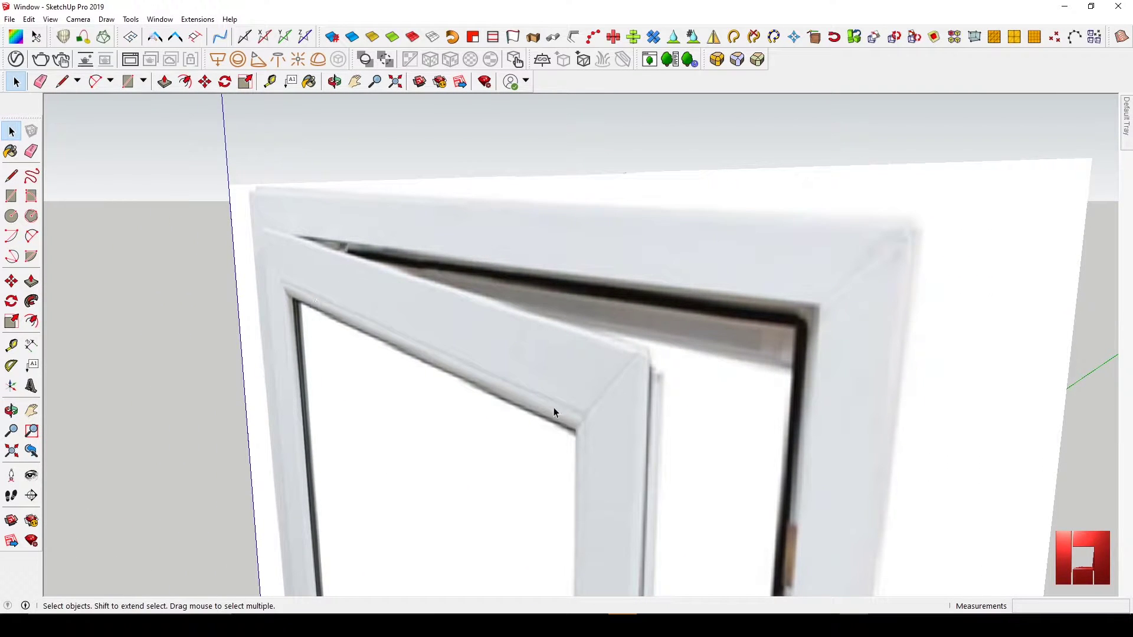
pyautogui.scroll(-5, 562, 421)
pyautogui.moveTo(546, 415); pyautogui.dragTo(212, 294, button='middle')
pyautogui.moveTo(614, 274); pyautogui.dragTo(482, 332, button='middle')
# - Draw a rectangle across the copied frame's inner opening on its rear side, between diagonally opposite inner corners
pyautogui.press('r')
pyautogui.press('space')
pyautogui.scroll(-8, 478, 278)
pyautogui.scroll(3, 520, 277)
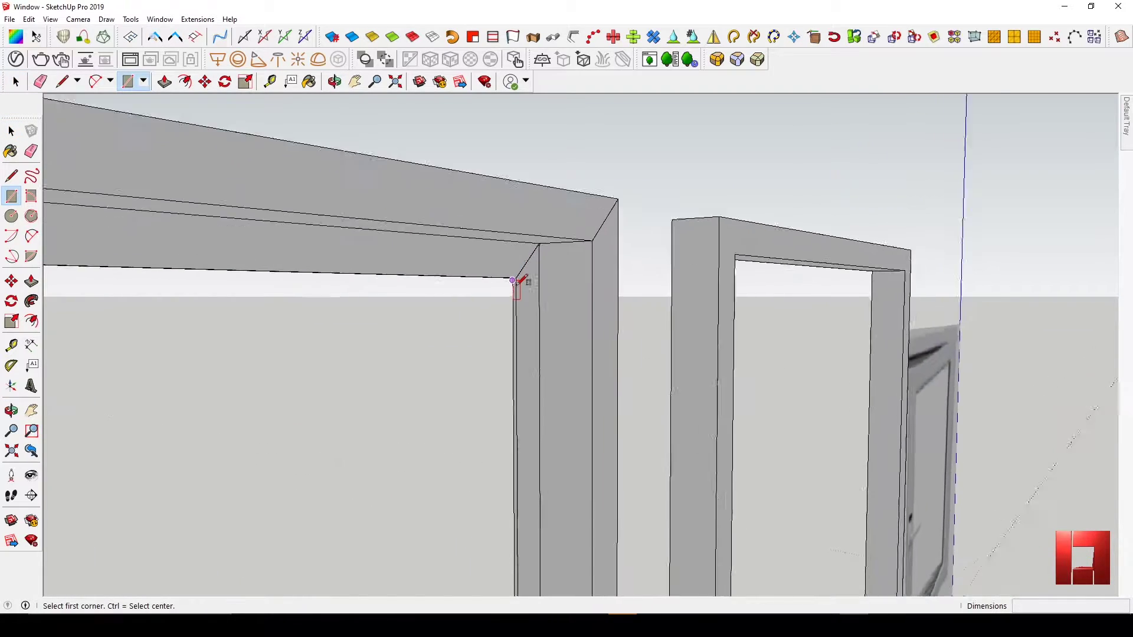
pyautogui.click(520, 279)
pyautogui.scroll(-1, 520, 279)
pyautogui.moveTo(534, 286); pyautogui.dragTo(335, 420, button='middle')
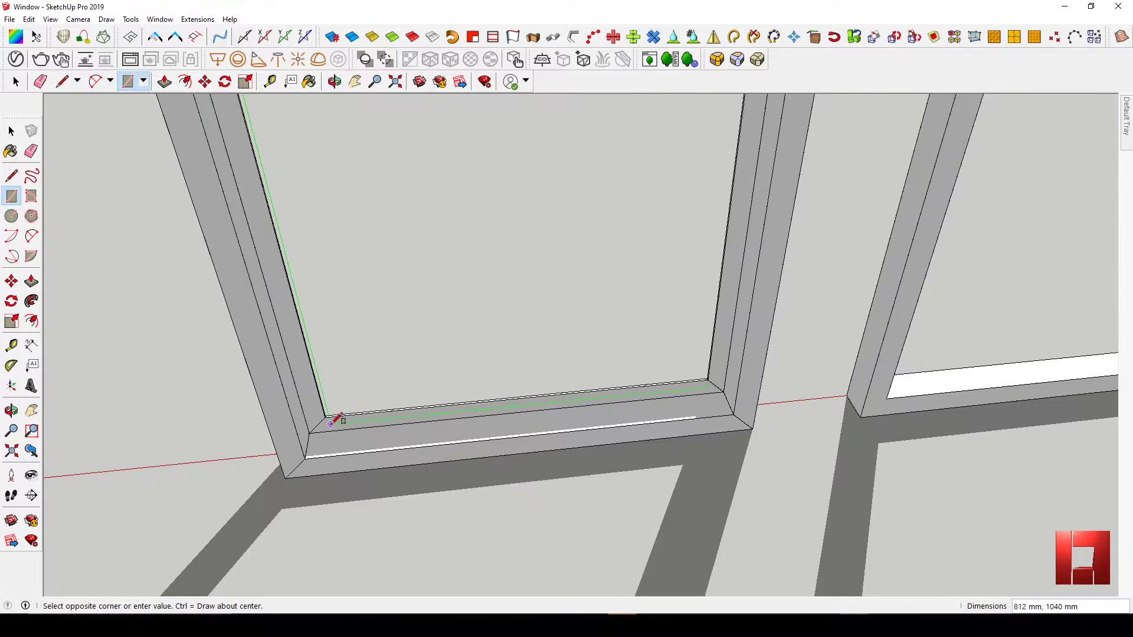
pyautogui.click(328, 413)
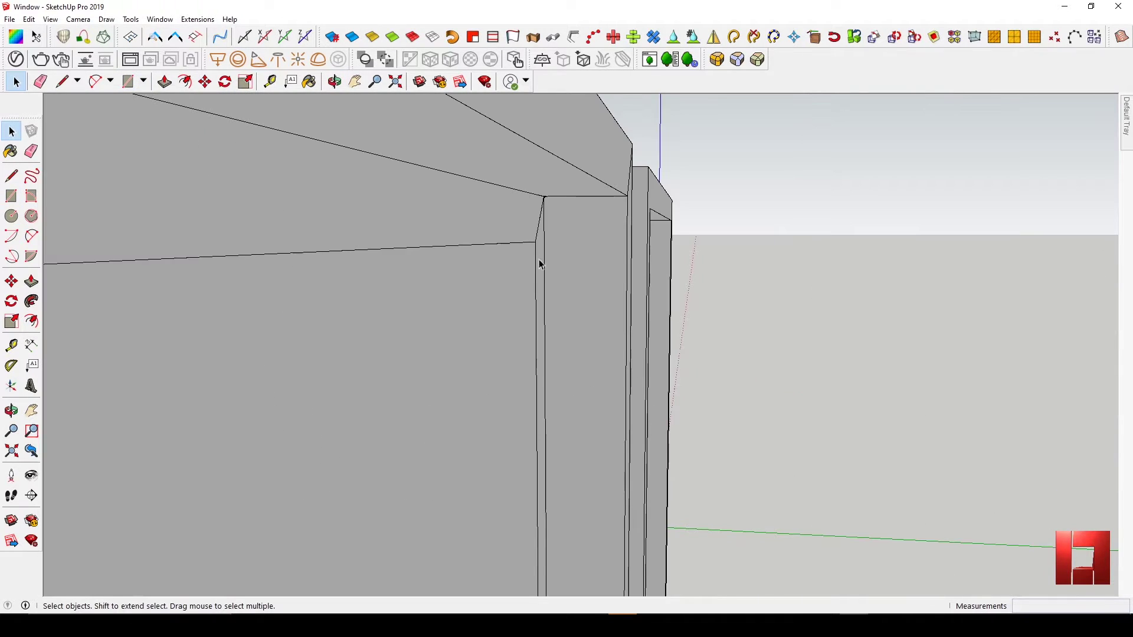
# - Offset the rectangle 15 mm inward and delete the inner face to leave a narrow border
pyautogui.click(509, 254)
pyautogui.press('f')
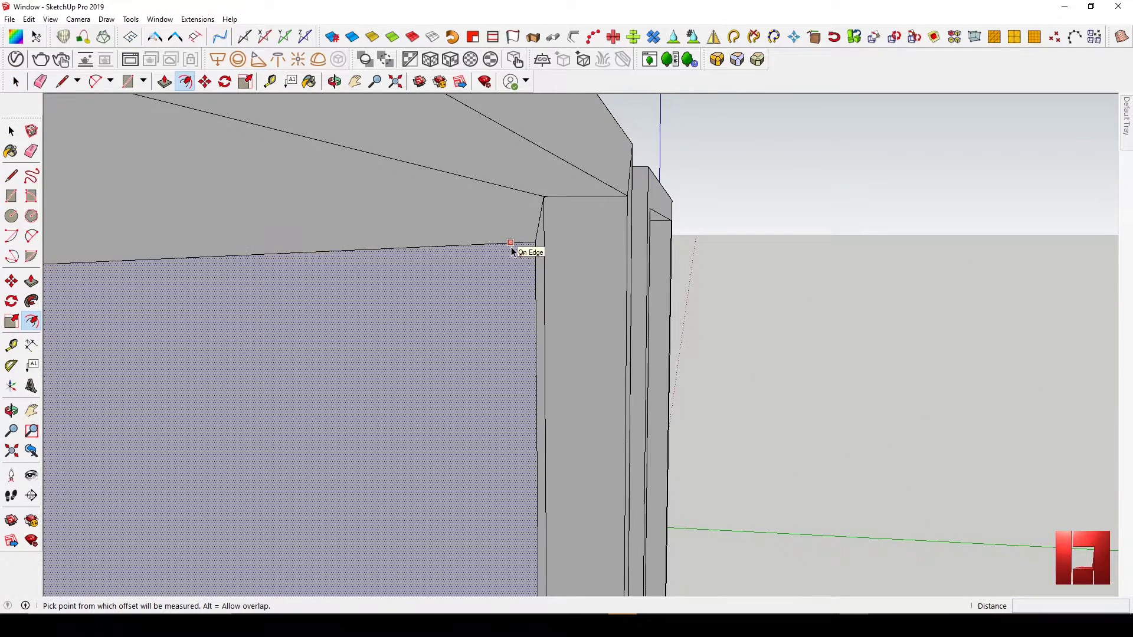
pyautogui.moveTo(513, 252); pyautogui.dragTo(503, 245, button='middle')
pyautogui.click(501, 240)
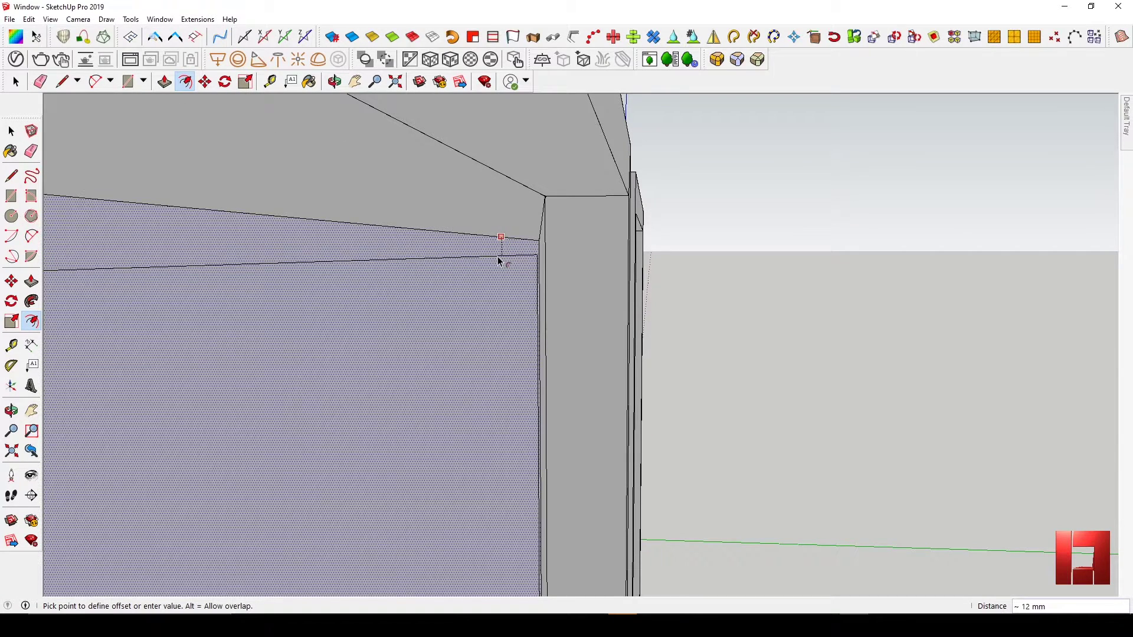
pyautogui.click(497, 256)
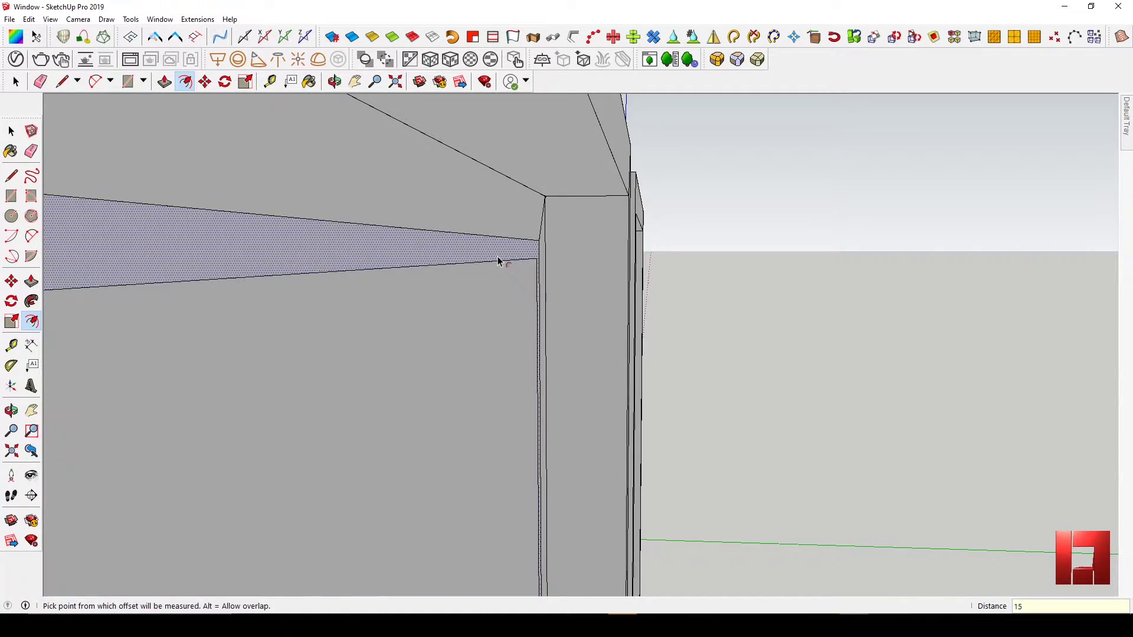
pyautogui.press('space')
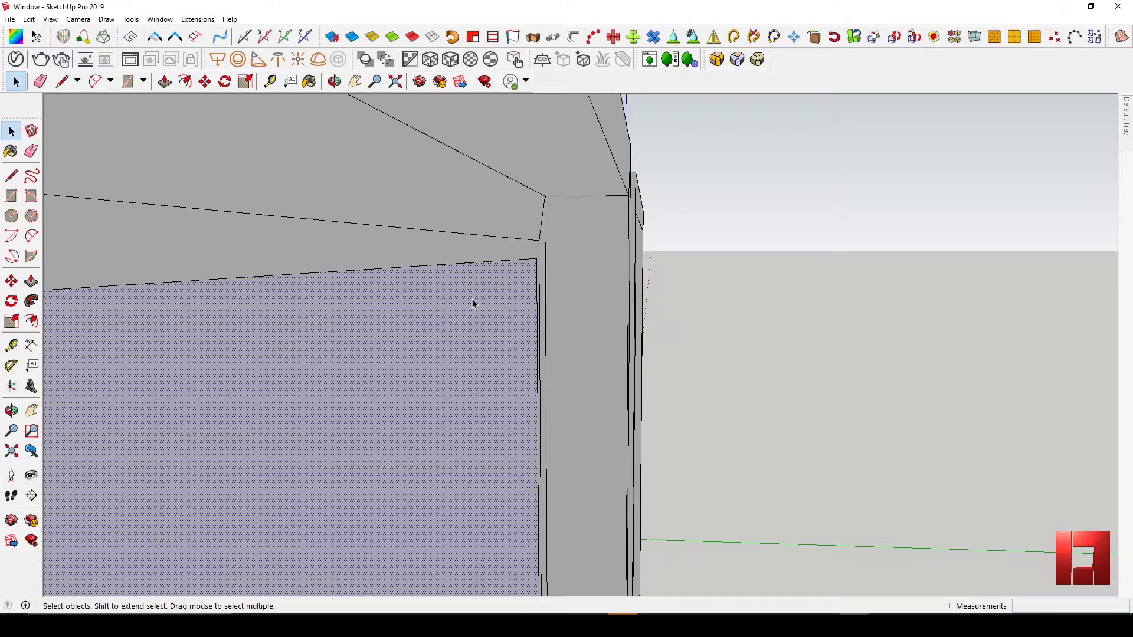
pyautogui.press('Delete')
# - Extrude the narrow border 15 mm into a bead around the opening
pyautogui.press('p')
pyautogui.moveTo(523, 247); pyautogui.dragTo(562, 328, button='middle')
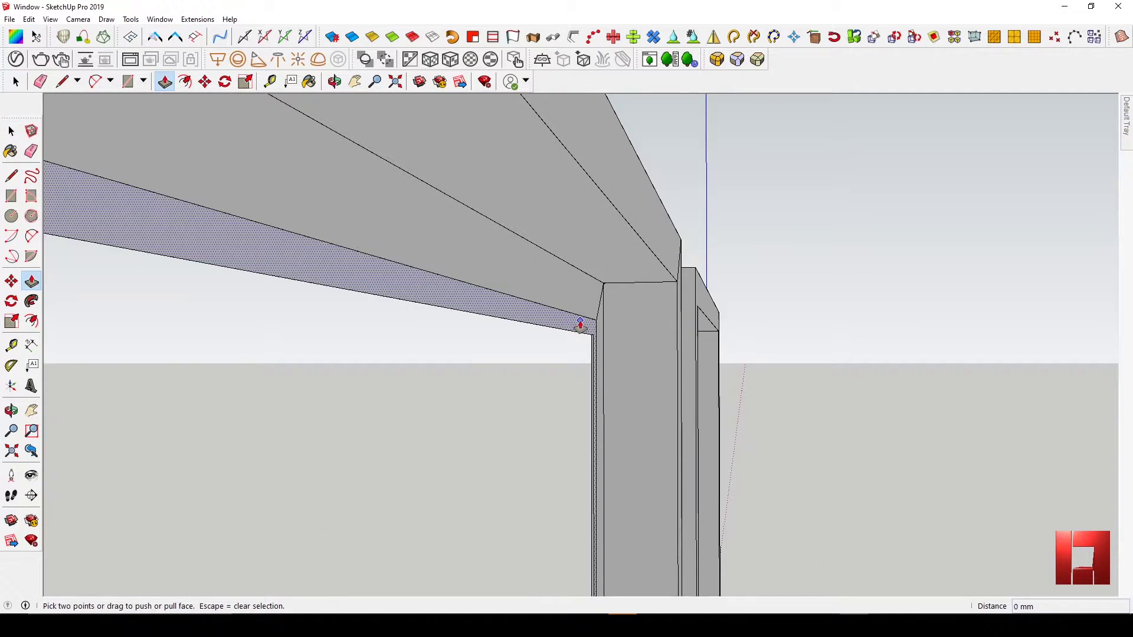
pyautogui.click(591, 328)
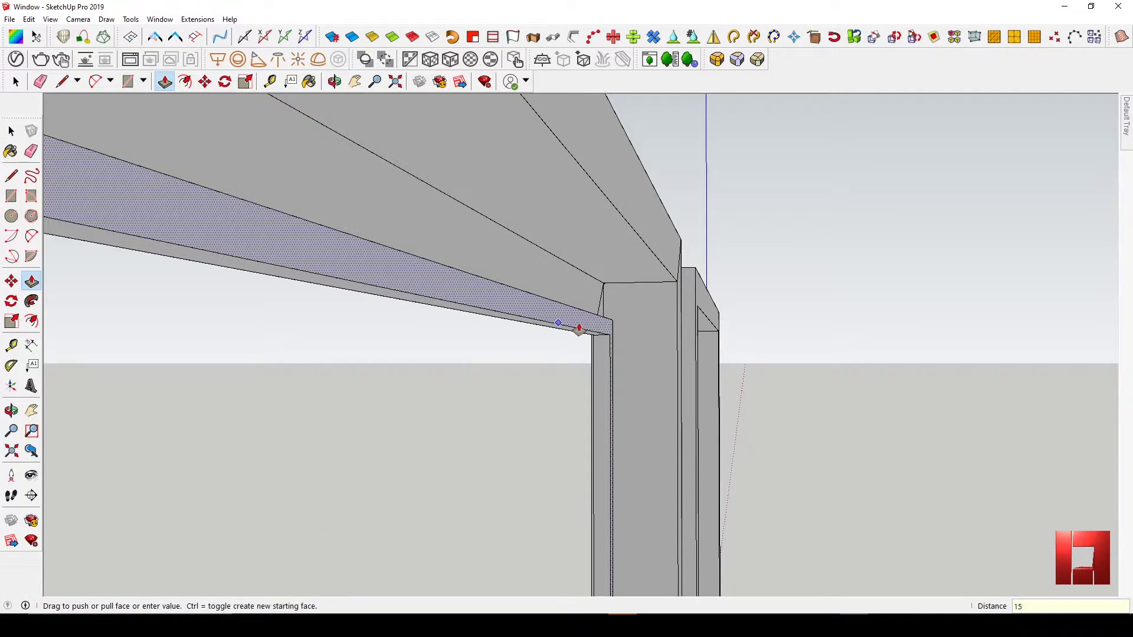
pyautogui.click(578, 329)
# - Copy the bead 15 mm along the frame's depth, corner to corner, so it sits flush against the first
pyautogui.moveTo(612, 323)
pyautogui.mouseDown(button='middle')
pyautogui.moveTo(513, 283)
pyautogui.moveTo(751, 291)
pyautogui.moveTo(837, 339)
pyautogui.moveTo(675, 284)
pyautogui.moveTo(548, 303)
pyautogui.moveTo(612, 329)
pyautogui.moveTo(561, 324)
pyautogui.moveTo(578, 317)
pyautogui.moveTo(523, 329)
pyautogui.moveTo(646, 275)
pyautogui.moveTo(536, 322)
pyautogui.mouseUp(button='middle')
pyautogui.press('space')
pyautogui.click(560, 327)
pyautogui.press('m')
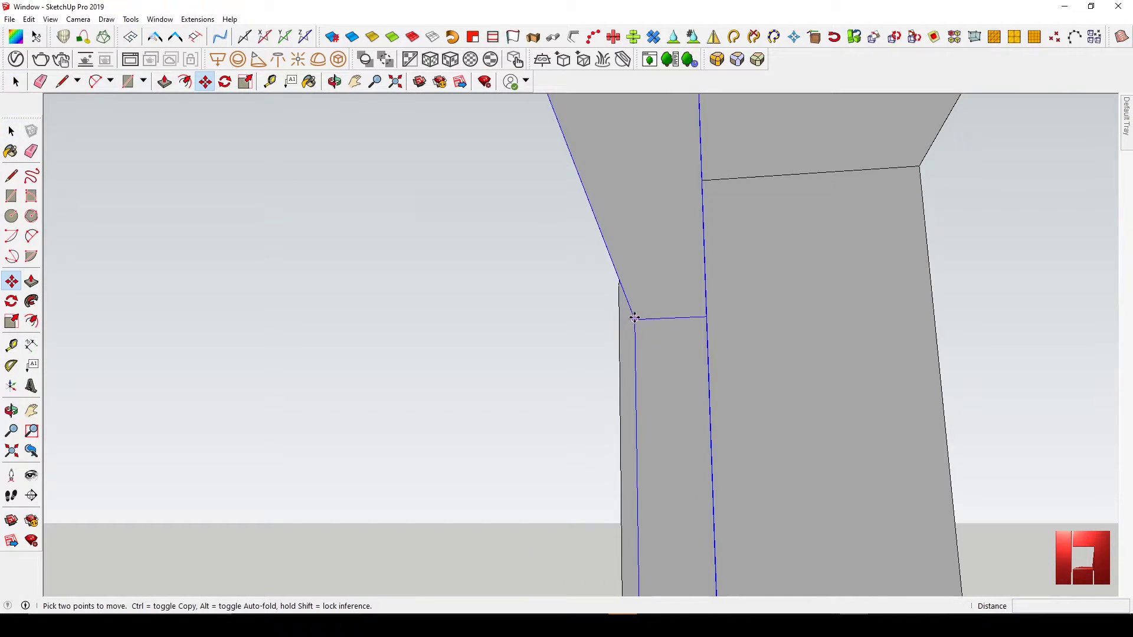
pyautogui.press('ctrl')
pyautogui.click(636, 320)
pyautogui.click(707, 317)
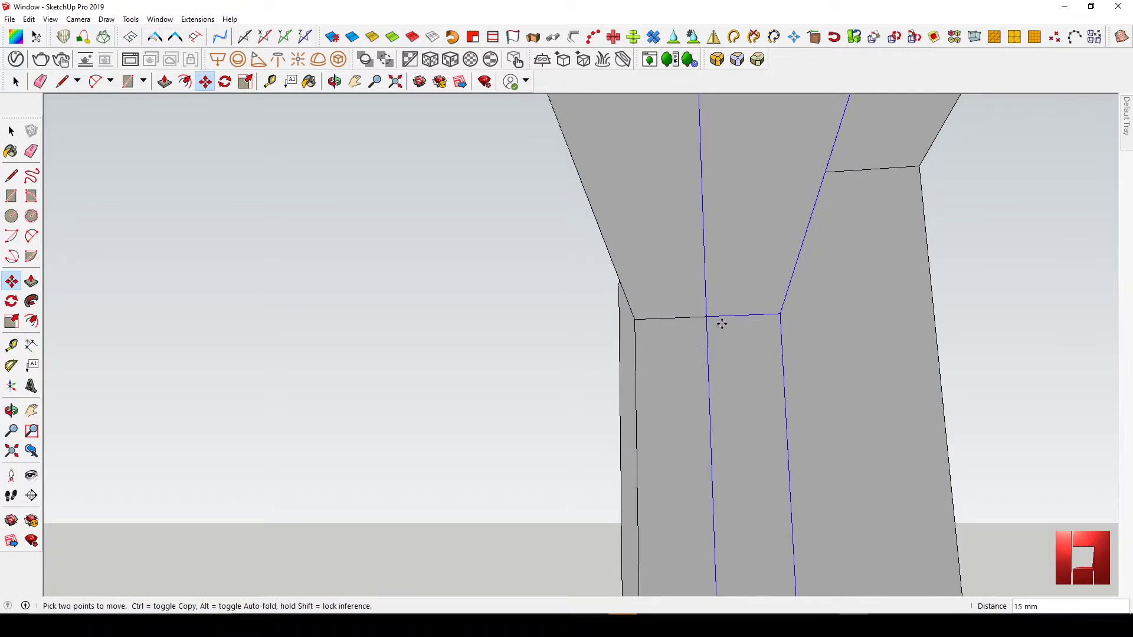
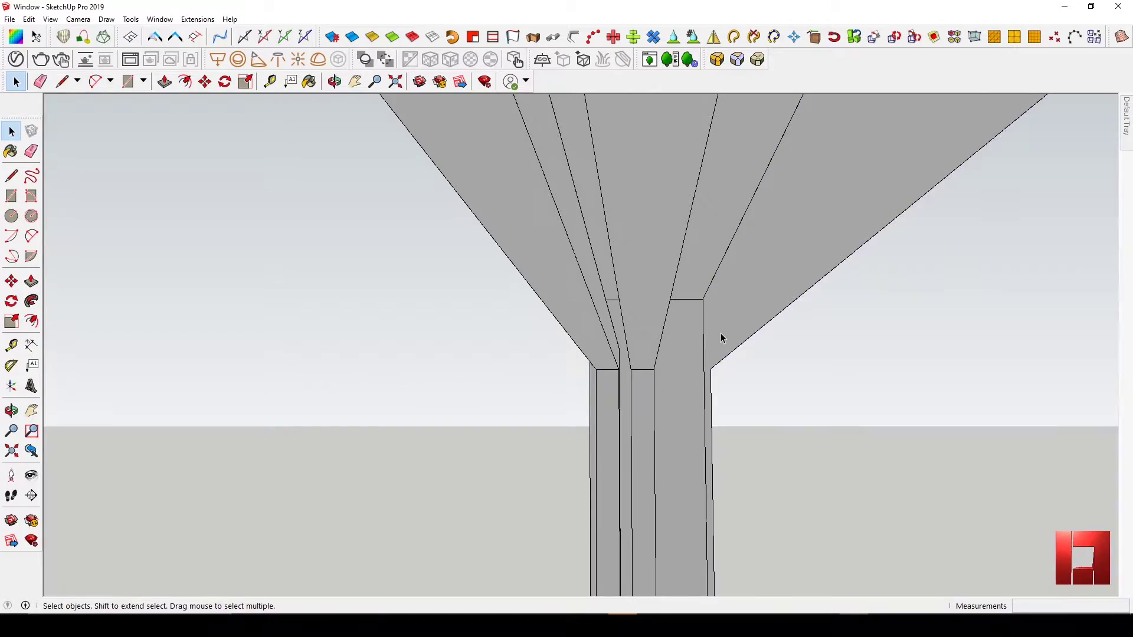
# - Push/pull the face band surrounding the copied frame's inner opening, snapping its depth to the adjoining inner corner
pyautogui.moveTo(720, 336)
pyautogui.mouseDown(button='middle')
pyautogui.moveTo(652, 324)
pyautogui.moveTo(731, 325)
pyautogui.mouseUp(button='middle')
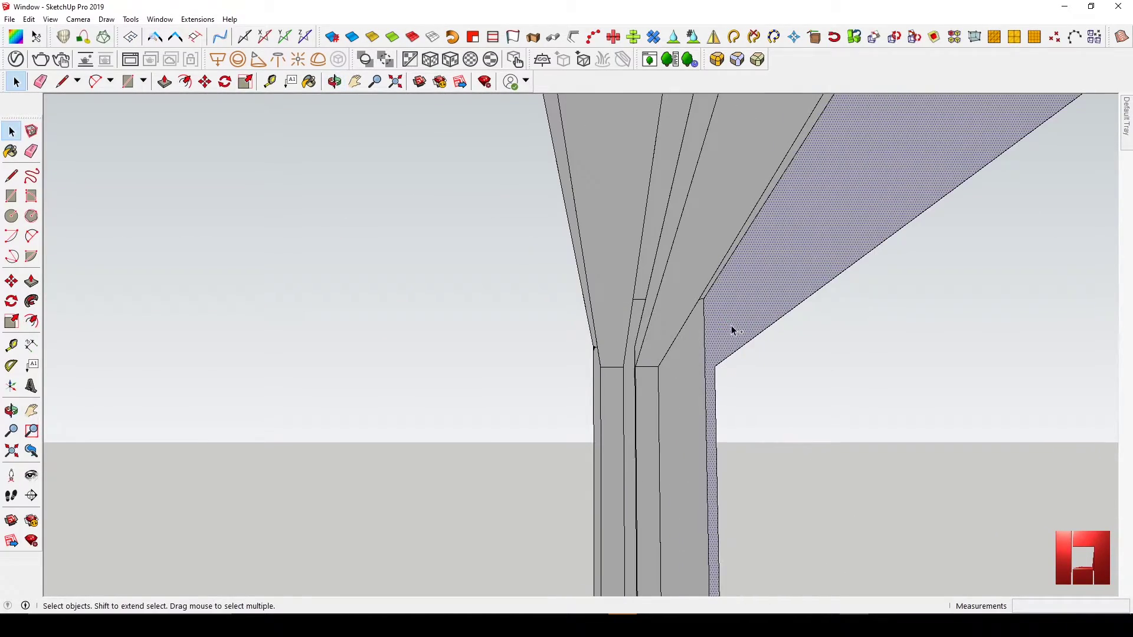
pyautogui.moveTo(734, 285)
pyautogui.mouseDown(button='middle')
pyautogui.moveTo(710, 314)
pyautogui.moveTo(718, 284)
pyautogui.mouseUp(button='middle')
pyautogui.press('f')
pyautogui.click(714, 282)
pyautogui.moveTo(686, 355)
pyautogui.mouseDown(button='middle')
pyautogui.moveTo(655, 336)
pyautogui.moveTo(663, 362)
pyautogui.moveTo(759, 348)
pyautogui.moveTo(731, 367)
pyautogui.moveTo(703, 344)
pyautogui.mouseUp(button='middle')
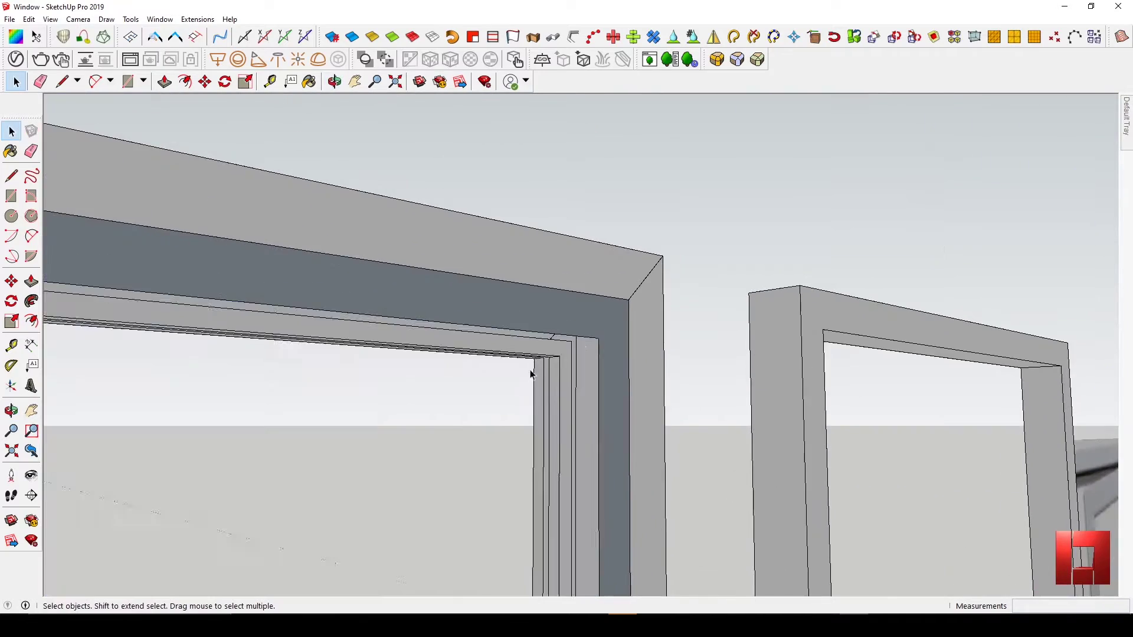
pyautogui.scroll(-1, 531, 374)
pyautogui.moveTo(589, 336)
pyautogui.mouseDown(button='middle')
pyautogui.moveTo(643, 306)
pyautogui.moveTo(577, 329)
pyautogui.moveTo(602, 321)
pyautogui.mouseUp(button='middle')
pyautogui.scroll(1, 616, 317)
pyautogui.press('p')
pyautogui.click(608, 319)
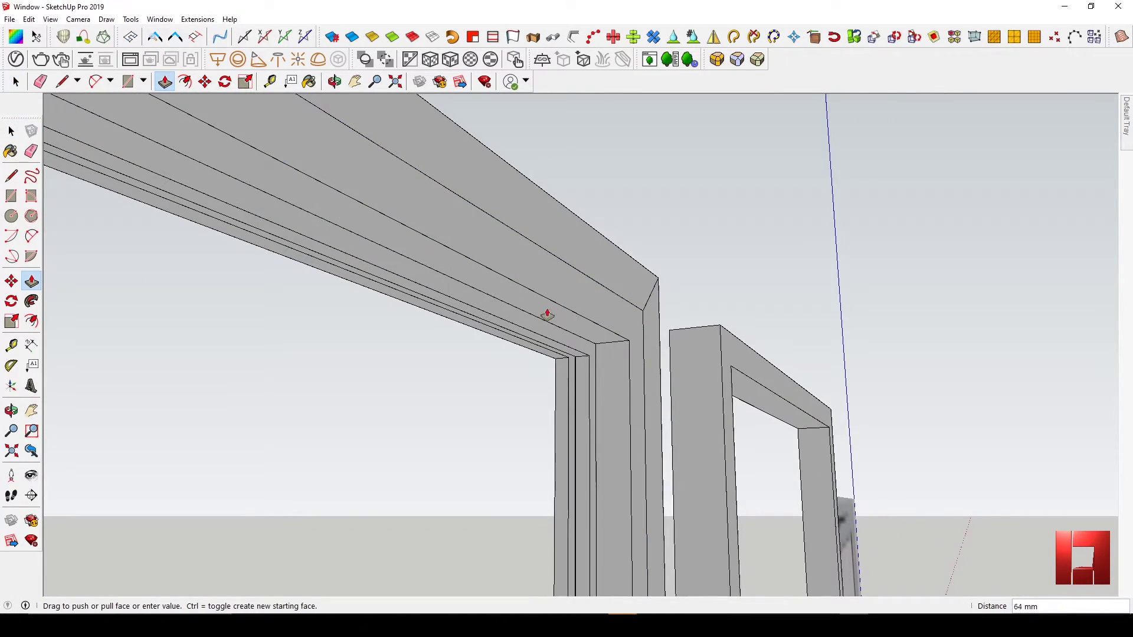
pyautogui.click(578, 368)
pyautogui.moveTo(582, 374); pyautogui.dragTo(716, 458, button='middle')
pyautogui.click(716, 458)
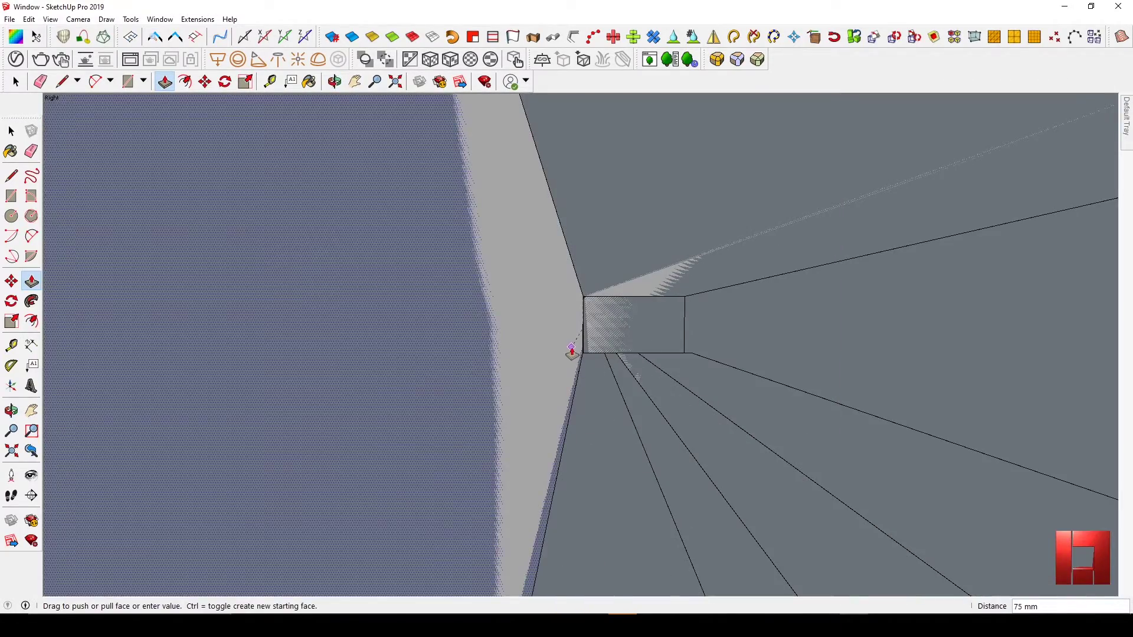
pyautogui.click(571, 348)
# - Select all connected geometry of the pulled band and make it a group
pyautogui.moveTo(571, 347); pyautogui.dragTo(407, 325, button='middle')
pyautogui.press('space')
pyautogui.doubleClick(585, 378)
pyautogui.tripleClick(586, 381)
pyautogui.scroll(-2, 599, 433)
pyautogui.hotkey('ctrl', 'g')
# - Draw a narrow rectangle down one side of the opening, filling the gap between the two beads
pyautogui.moveTo(607, 432); pyautogui.dragTo(684, 66, button='middle')
pyautogui.doubleClick(638, 361)
pyautogui.press('p')
pyautogui.press('r')
pyautogui.click(611, 333)
pyautogui.moveTo(626, 472); pyautogui.dragTo(611, 512, button='middle')
pyautogui.press('space')
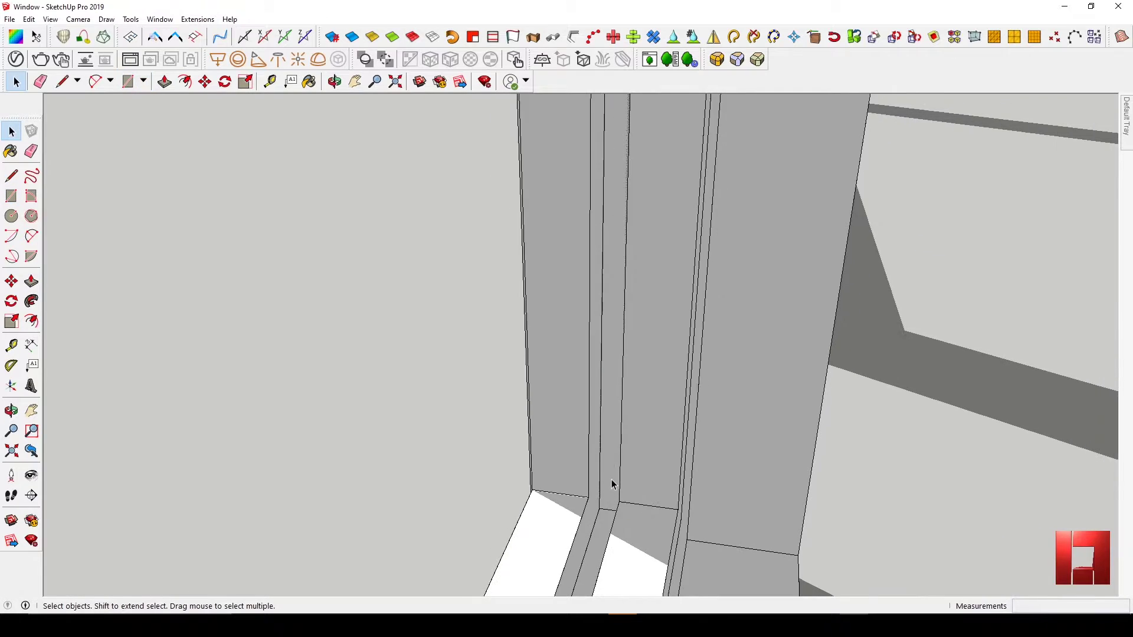
# - Extrude the narrow strip about 817 mm across the opening to the opposite inner corner, forming the glass pane
pyautogui.press('p')
pyautogui.click(612, 467)
pyautogui.moveTo(614, 473); pyautogui.dragTo(564, 443, button='middle')
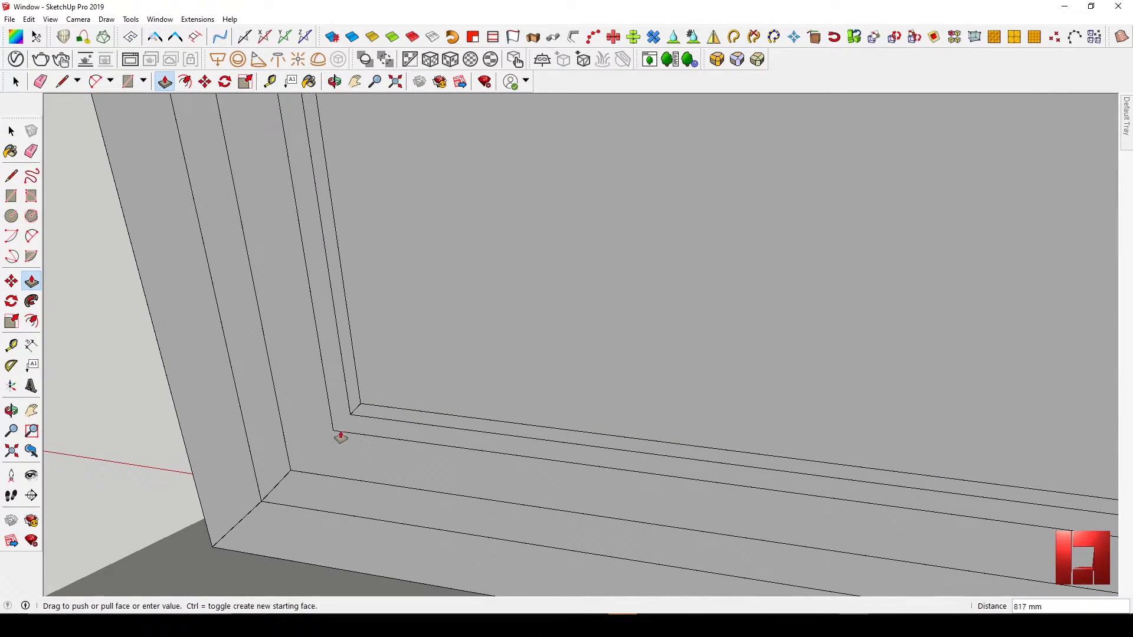
pyautogui.click(337, 434)
pyautogui.press('space')
# - Inspect the assembled frame, beads and pane from the front, close up and from a distance
pyautogui.scroll(-4, 389, 453)
pyautogui.moveTo(390, 452); pyautogui.dragTo(644, 331, button='middle')
pyautogui.hotkey('ctrl', 't')
pyautogui.scroll(-4, 654, 361)
pyautogui.scroll(3, 568, 219)
pyautogui.scroll(2, 568, 219)
pyautogui.keyDown('shift'); pyautogui.moveTo(568, 219); pyautogui.dragTo(826, 401, button='middle'); pyautogui.keyUp('shift')
pyautogui.scroll(5, 299, 267)
pyautogui.keyDown('shift'); pyautogui.moveTo(299, 267); pyautogui.dragTo(257, 273, button='middle'); pyautogui.keyUp('shift')
pyautogui.scroll(2, 552, 314)
pyautogui.scroll(-8, 322, 304)
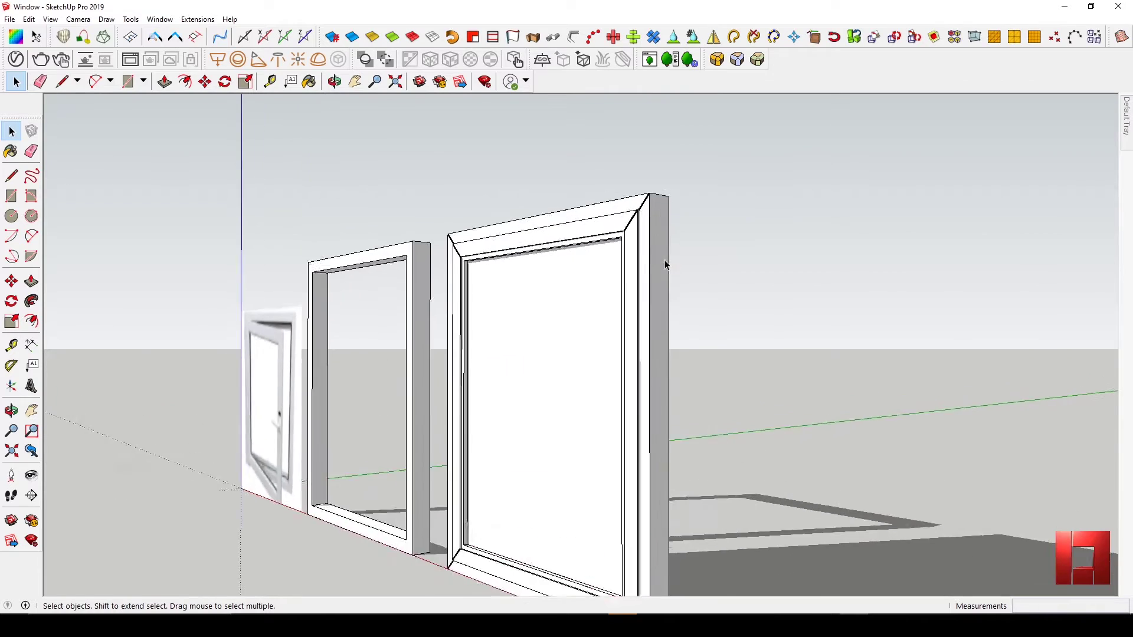
# - Measure the depth of the front bead at the upper corner of the opening
pyautogui.scroll(4, 397, 272)
pyautogui.scroll(4, 396, 269)
pyautogui.moveTo(404, 255); pyautogui.dragTo(469, 273, button='middle')
pyautogui.scroll(1, 488, 246)
pyautogui.press('t')
pyautogui.click(493, 273)
pyautogui.press('space')
pyautogui.press('t')
pyautogui.click(475, 284)
pyautogui.press('space')
pyautogui.press('t')
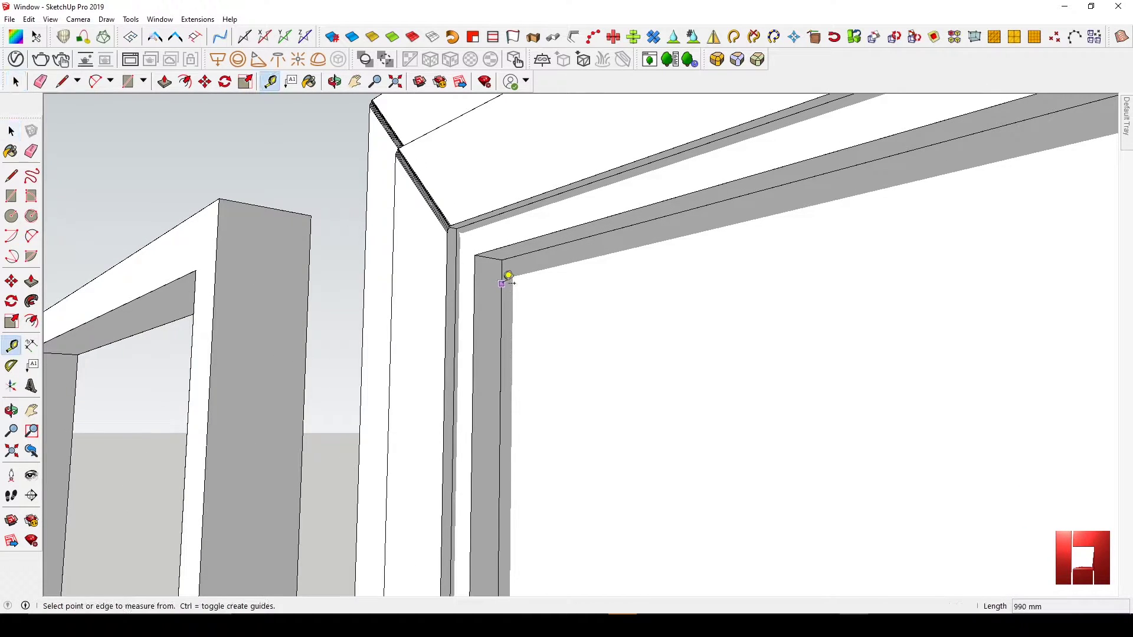
pyautogui.click(496, 278)
pyautogui.press('space')
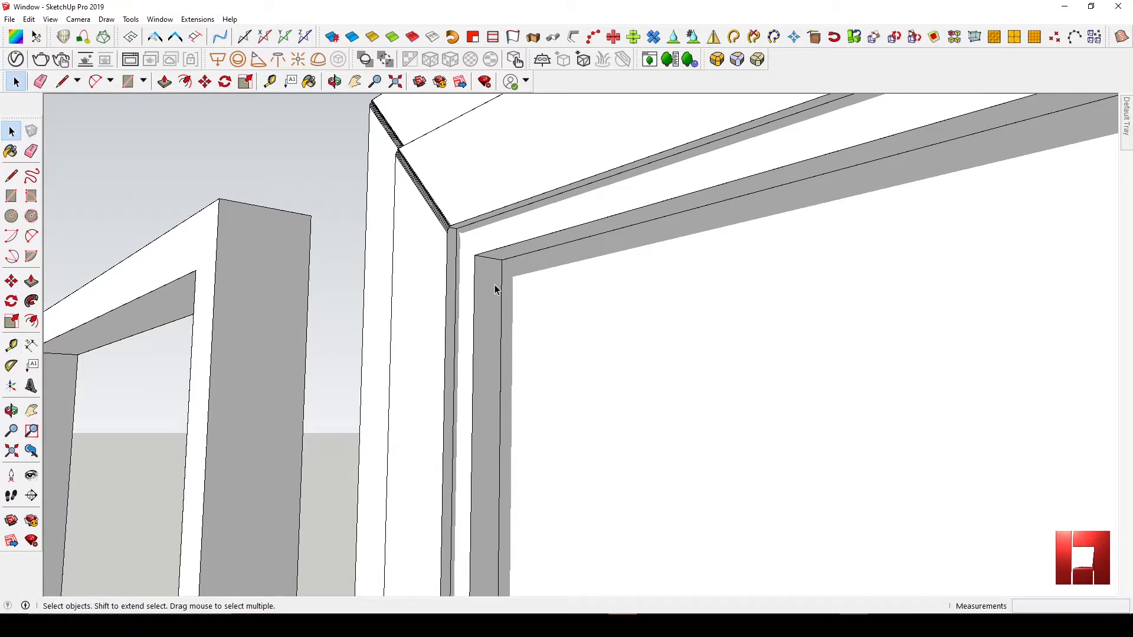
# - Try to bevel the front bead's four inner edges with a 15 mm Sharp Corner offset
pyautogui.moveTo(496, 285); pyautogui.dragTo(336, 343, button='middle')
pyautogui.click(469, 252)
pyautogui.keyDown('shift'); pyautogui.click(458, 272); pyautogui.keyUp('shift')
pyautogui.moveTo(865, 254); pyautogui.dragTo(794, 245, button='middle')
pyautogui.scroll(-5, 771, 260)
pyautogui.keyDown('shift'); pyautogui.moveTo(726, 523); pyautogui.dragTo(698, 330, button='middle'); pyautogui.keyUp('shift')
pyautogui.scroll(4, 698, 330)
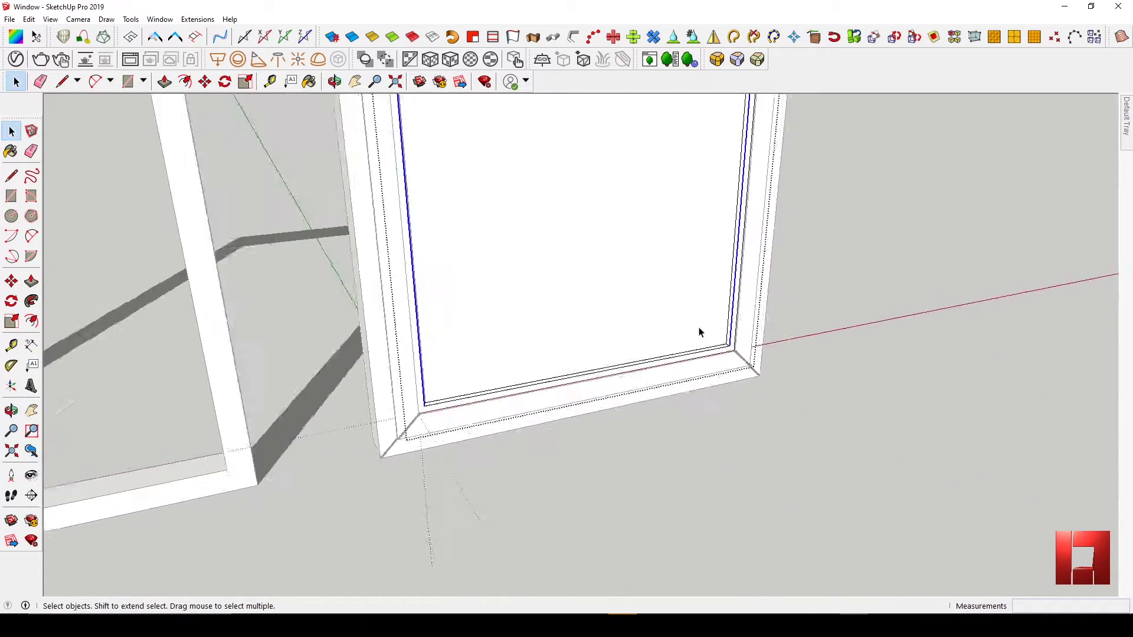
pyautogui.keyDown('shift'); pyautogui.click(720, 353); pyautogui.keyUp('shift')
pyautogui.scroll(-5, 690, 379)
pyautogui.moveTo(689, 379); pyautogui.dragTo(572, 252, button='middle')
pyautogui.scroll(2, 693, 236)
pyautogui.click(742, 64)
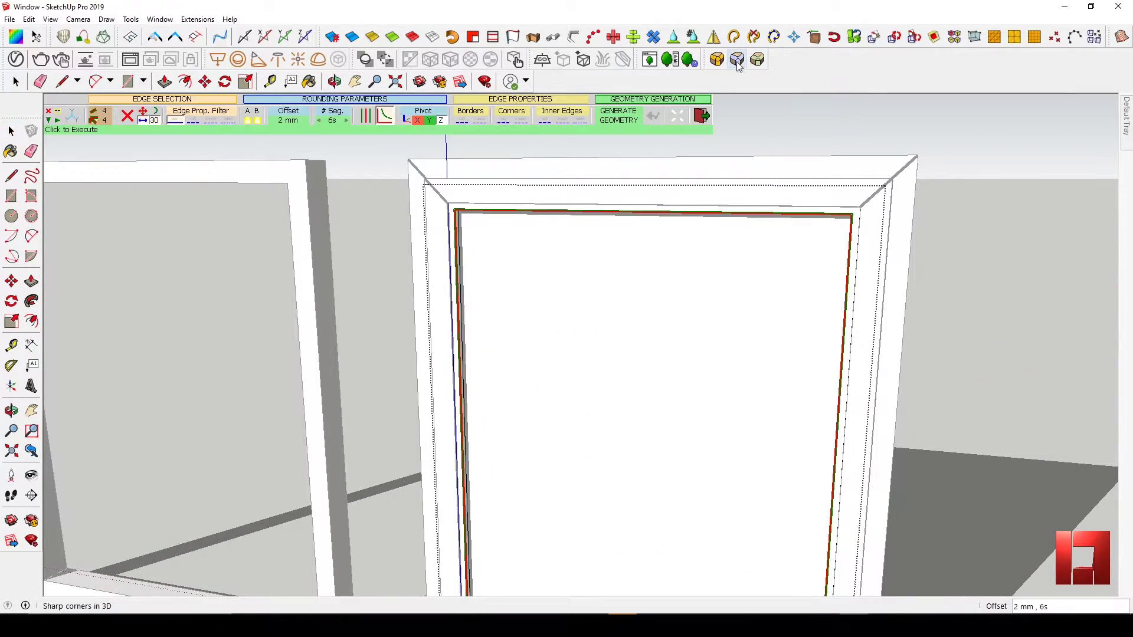
pyautogui.click(289, 120)
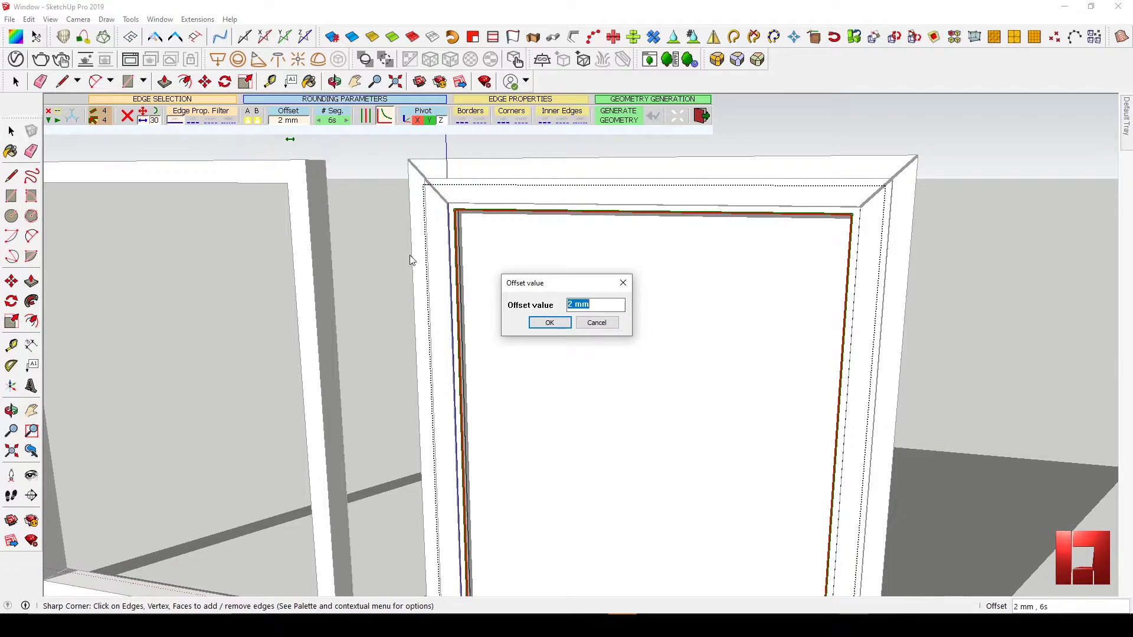
pyautogui.click(549, 323)
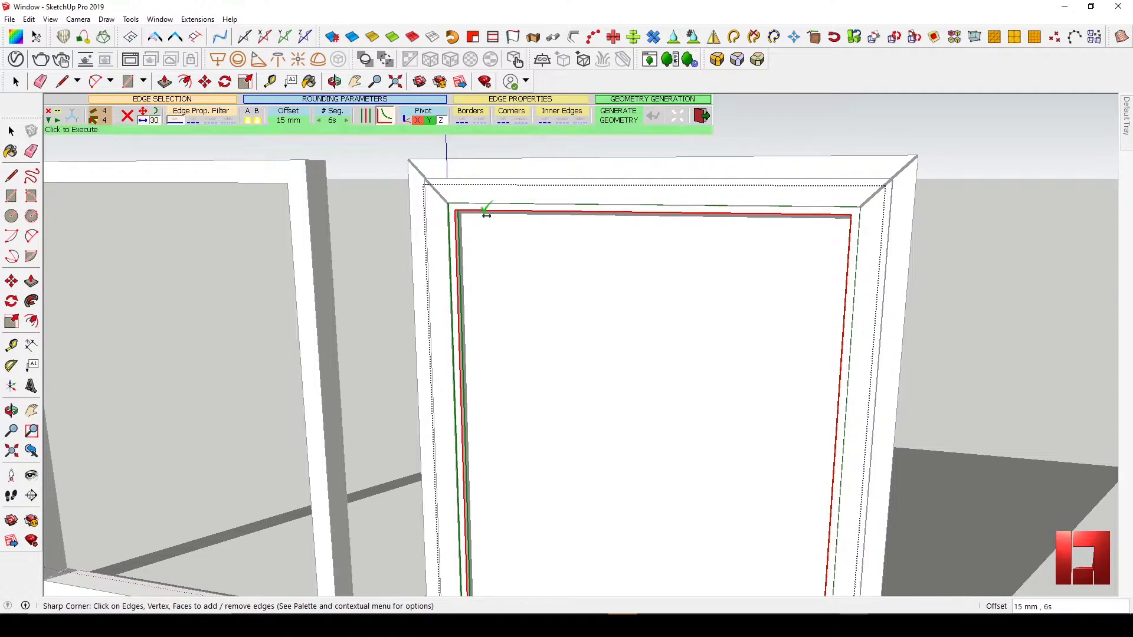
pyautogui.scroll(5, 463, 223)
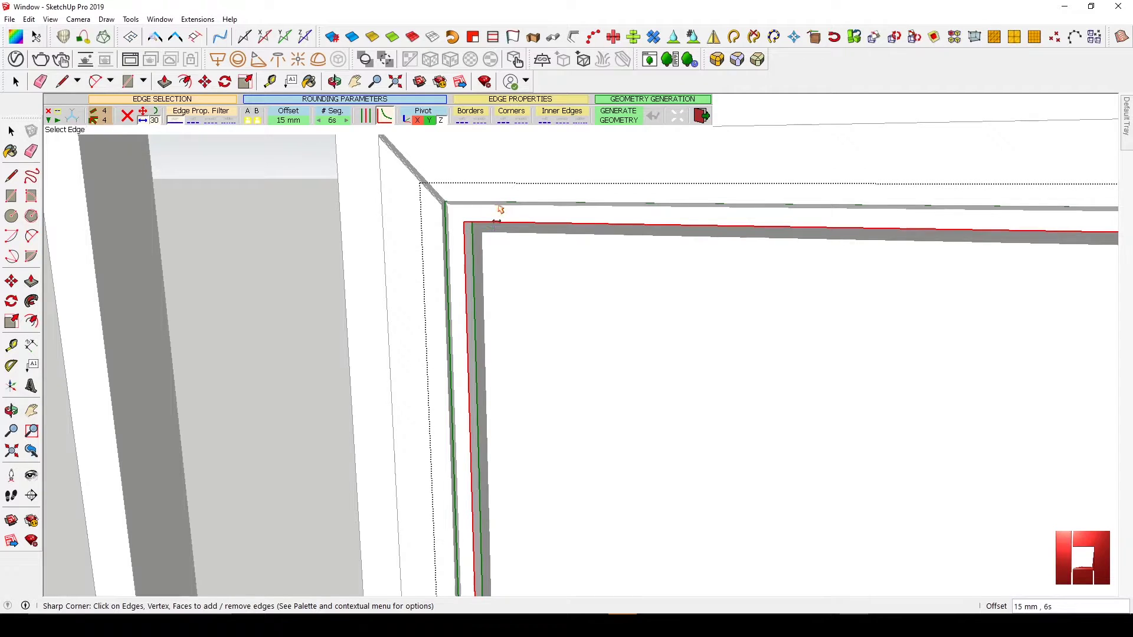
pyautogui.click(489, 251)
pyautogui.press('space')
pyautogui.click(602, 309)
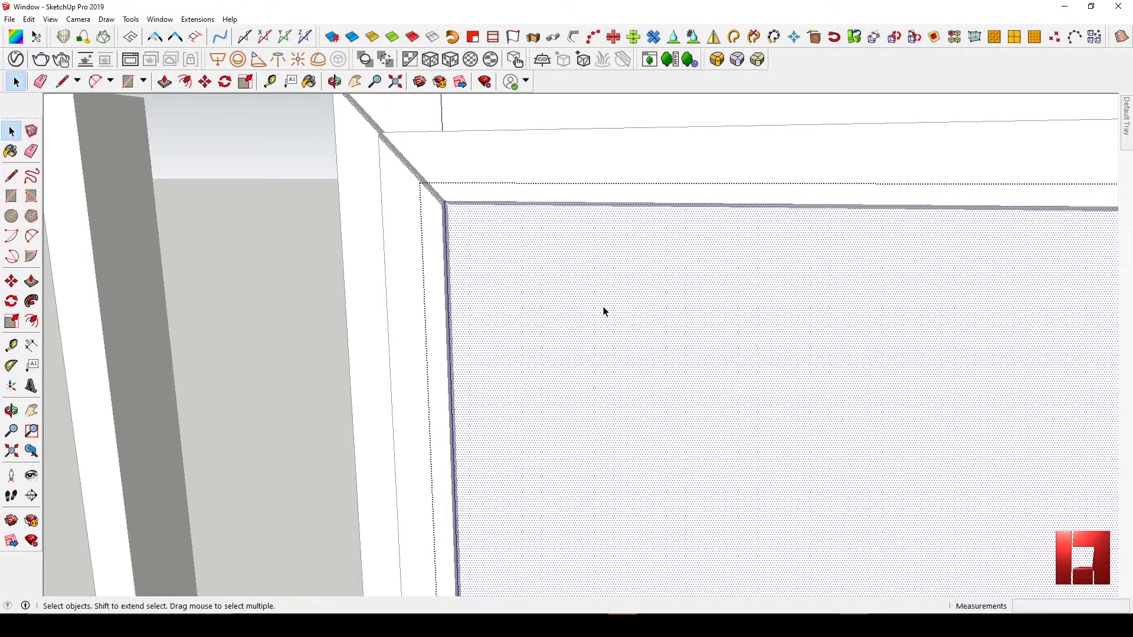
pyautogui.moveTo(601, 309); pyautogui.dragTo(496, 259, button='middle')
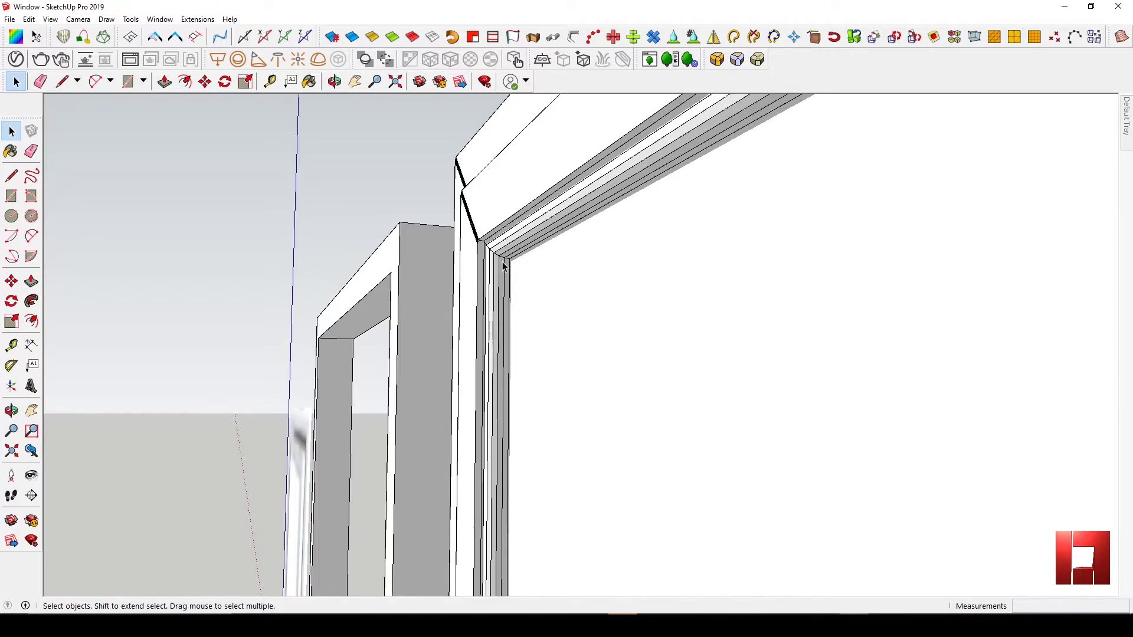
pyautogui.moveTo(503, 267)
pyautogui.mouseDown(button='middle')
pyautogui.moveTo(637, 329)
pyautogui.moveTo(476, 283)
pyautogui.moveTo(352, 278)
pyautogui.moveTo(504, 289)
pyautogui.mouseUp(button='middle')
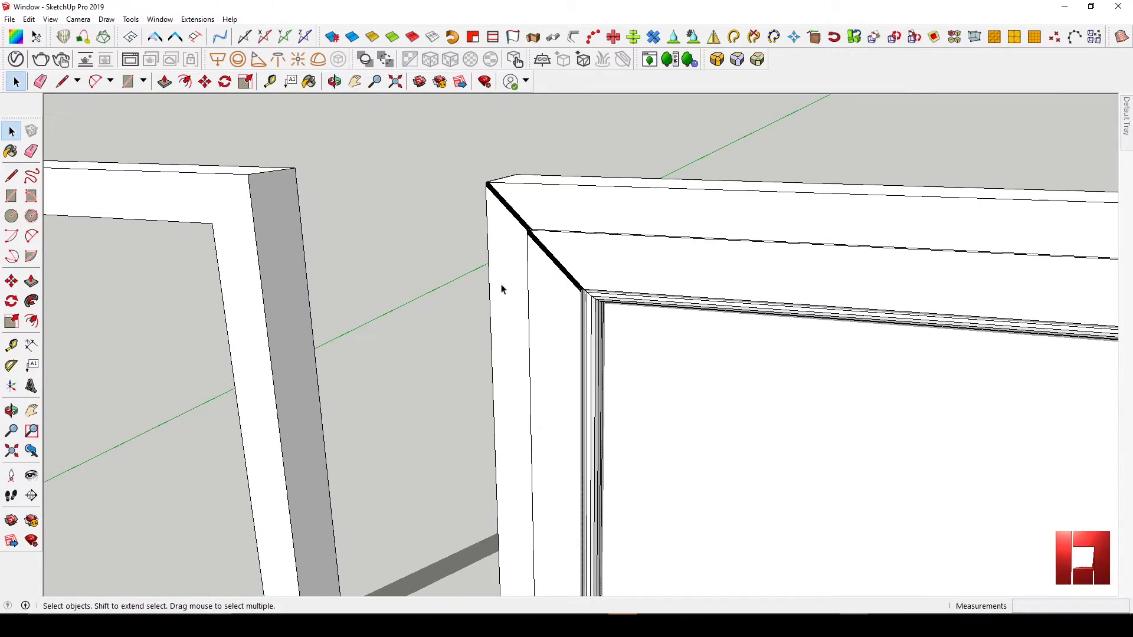
pyautogui.scroll(-10, 604, 324)
pyautogui.moveTo(604, 324)
pyautogui.mouseDown(button='middle')
pyautogui.moveTo(619, 317)
pyautogui.moveTo(609, 324)
pyautogui.moveTo(642, 352)
pyautogui.moveTo(649, 334)
pyautogui.moveTo(602, 321)
pyautogui.moveTo(581, 341)
pyautogui.moveTo(586, 328)
pyautogui.mouseUp(button='middle')
pyautogui.scroll(1, 620, 337)
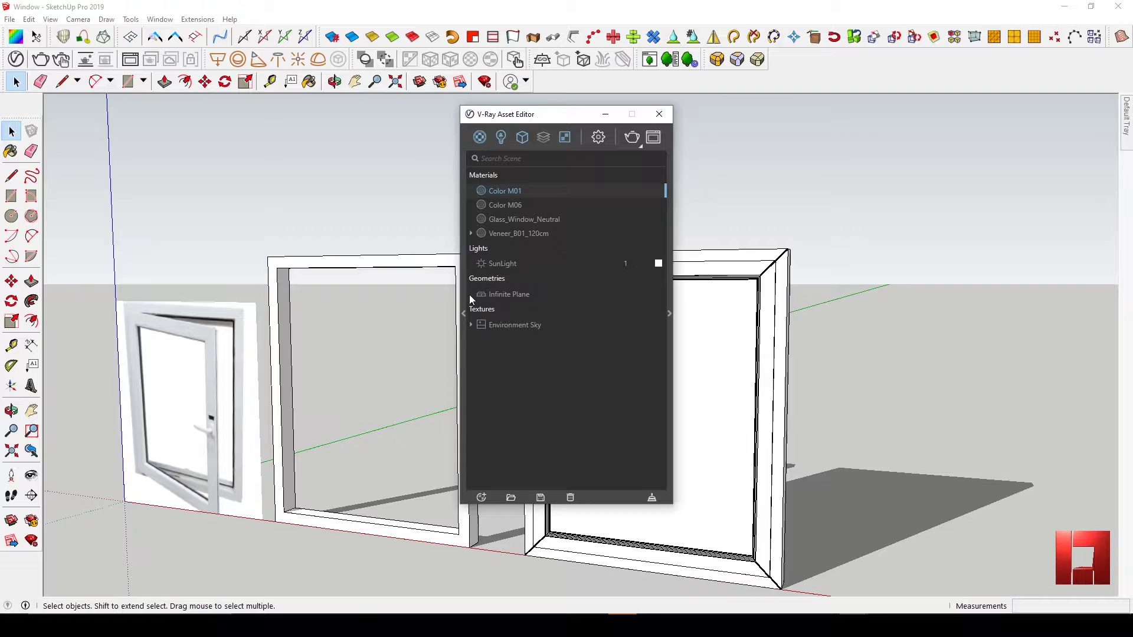
# - Add the Laminate D01 120cm material from the V-Ray library's Wood & Laminate category to the scene materials
pyautogui.click(464, 297)
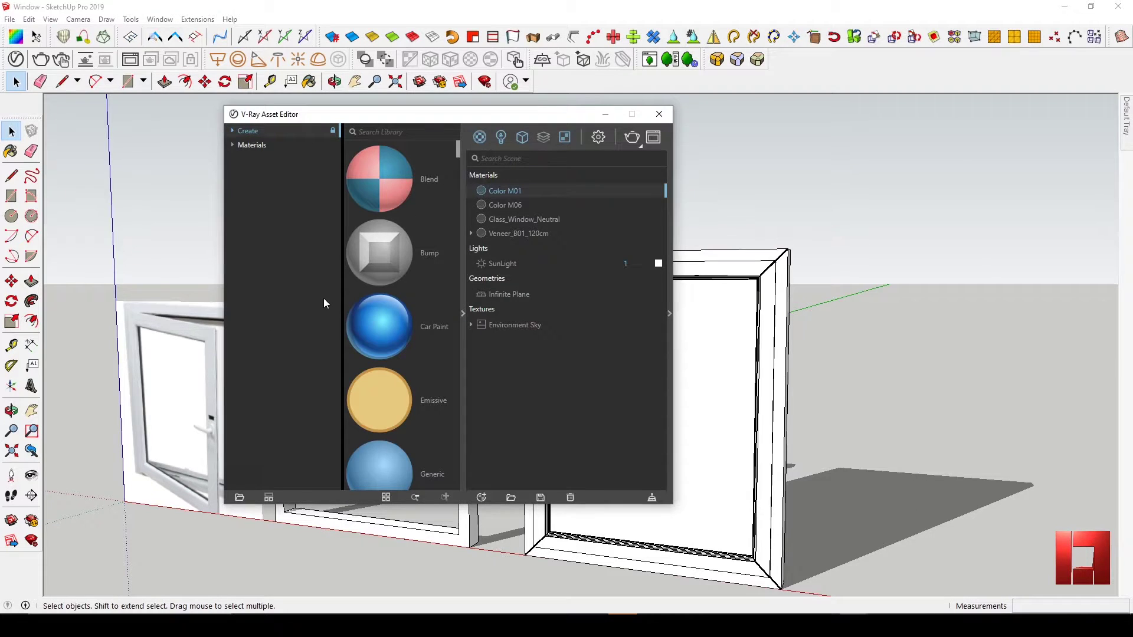
pyautogui.click(234, 146)
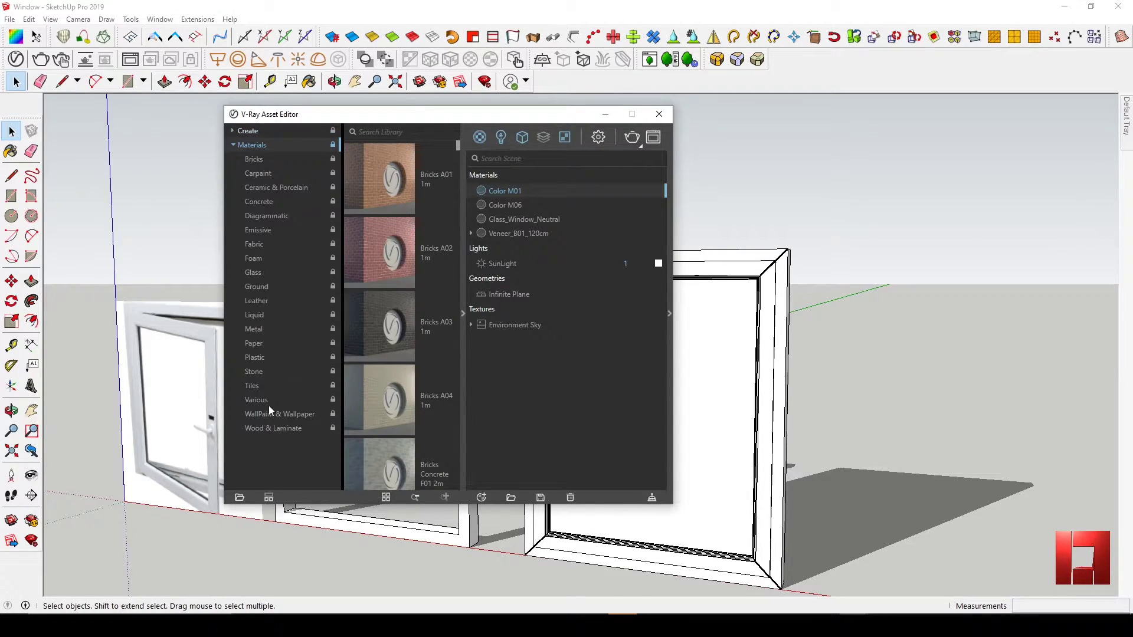
pyautogui.click(267, 428)
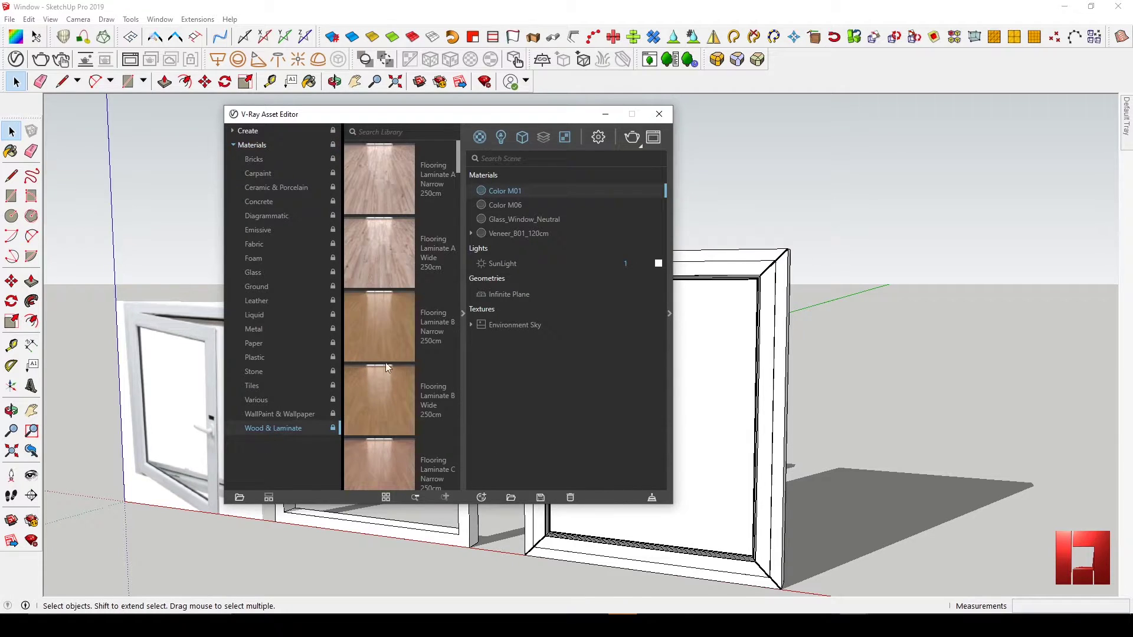
pyautogui.scroll(-10, 413, 416)
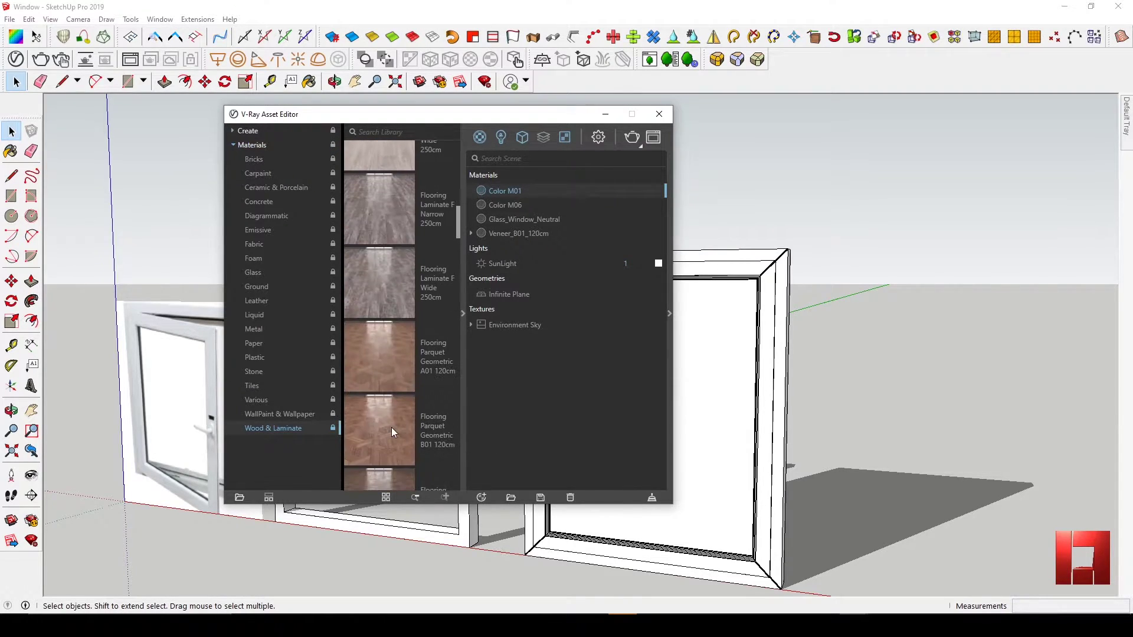
pyautogui.scroll(-10, 391, 442)
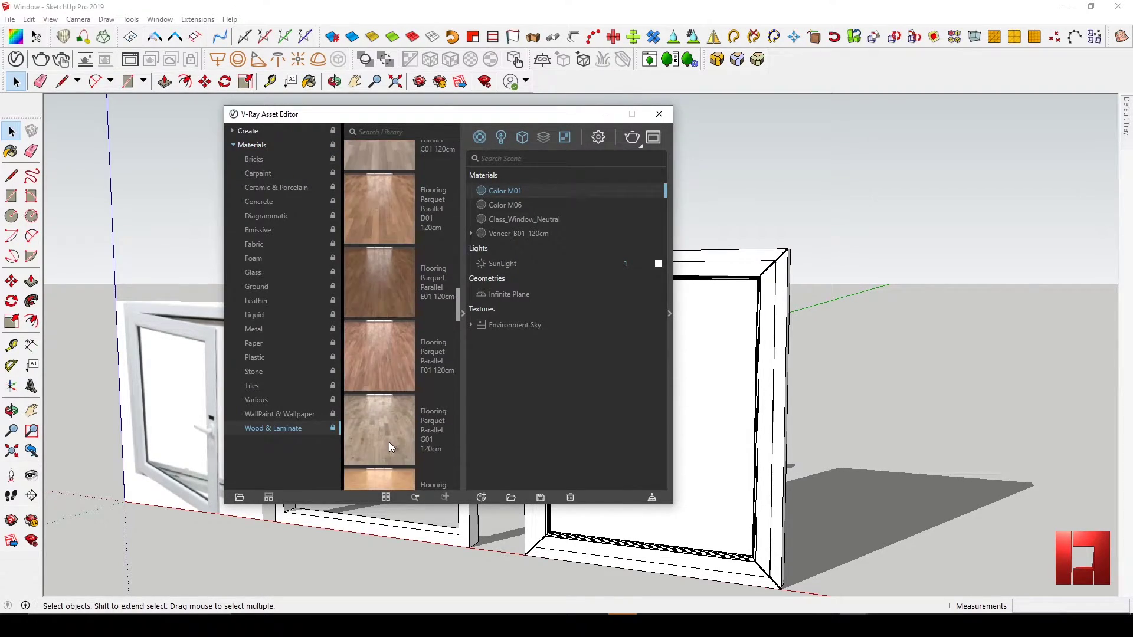
pyautogui.scroll(-5, 390, 441)
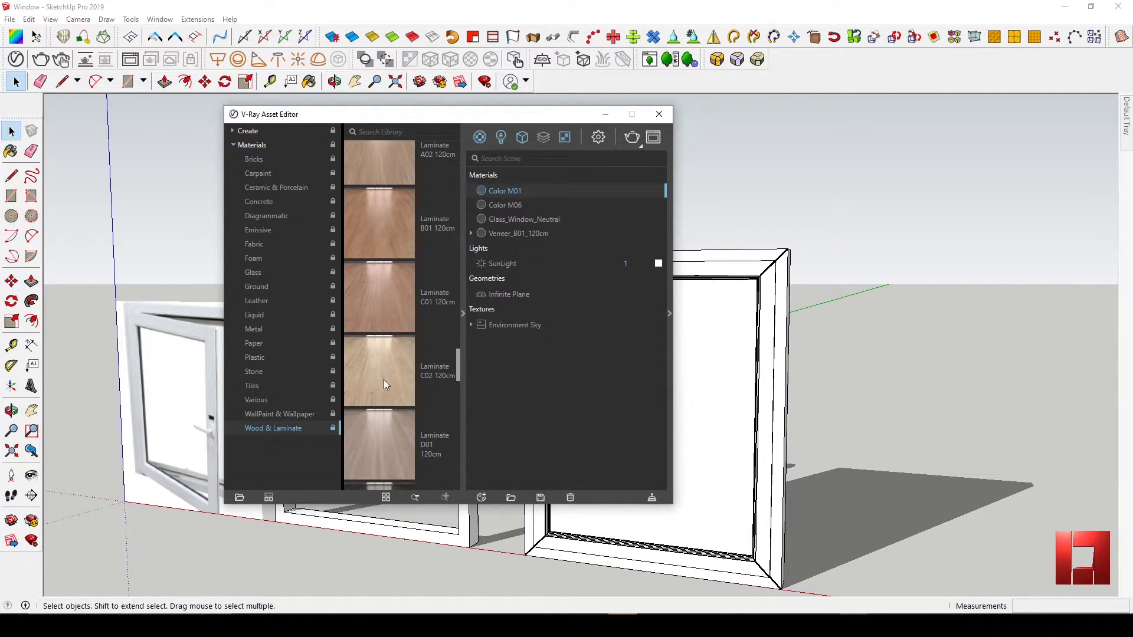
pyautogui.scroll(-2, 379, 372)
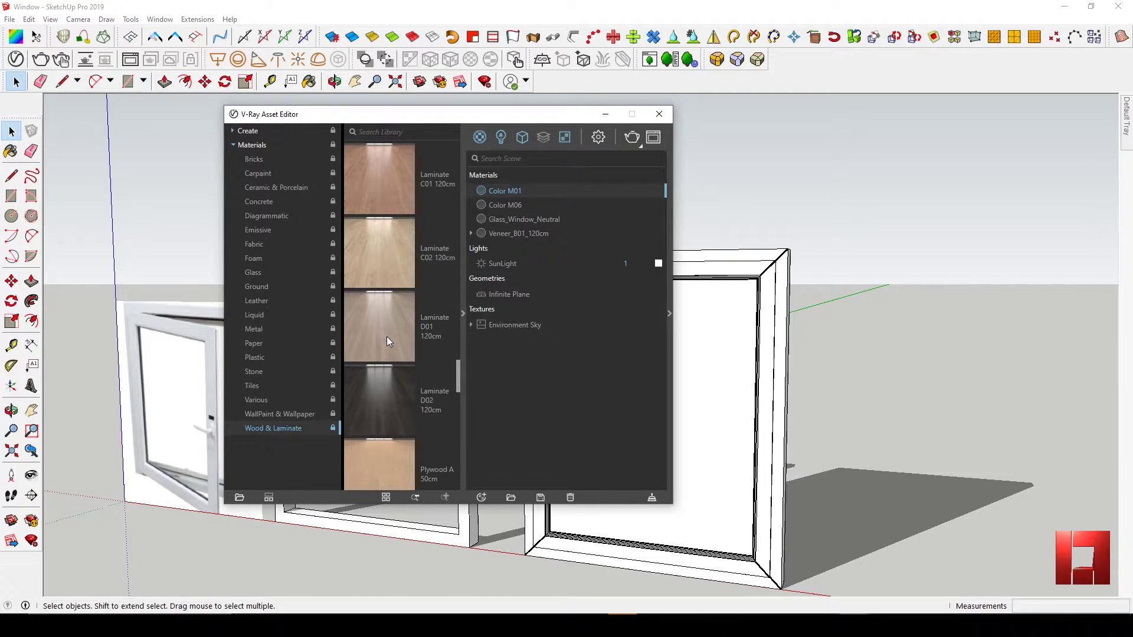
pyautogui.moveTo(378, 306); pyautogui.dragTo(540, 373)
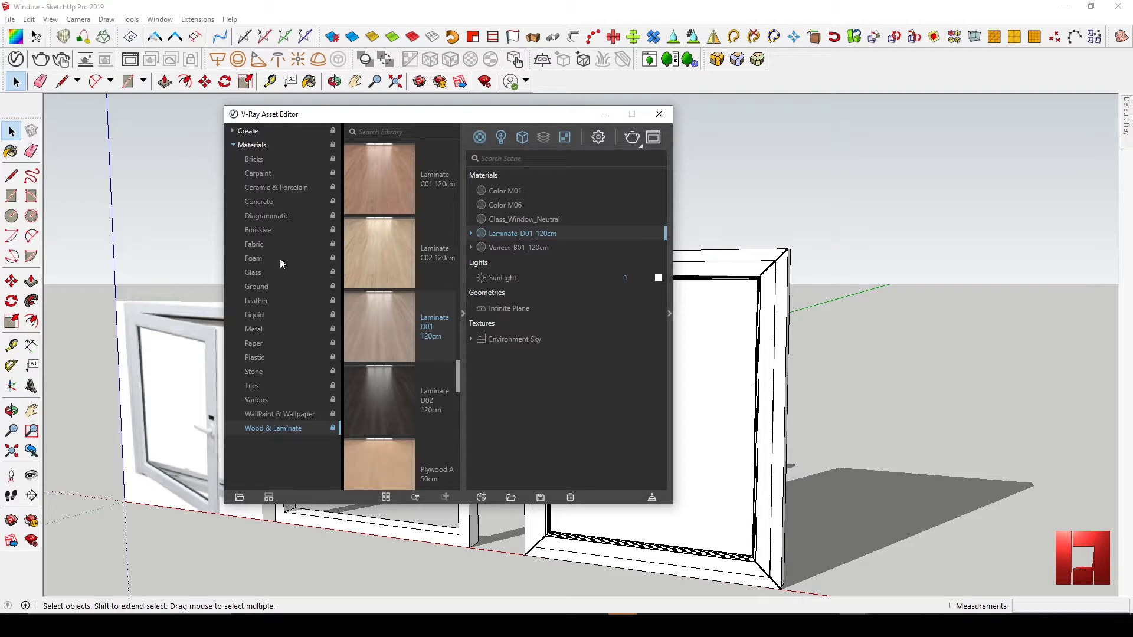
# - Add the Glass Window Neutral material from the Glass library category to the scene, and delete the resulting duplicate
pyautogui.click(253, 273)
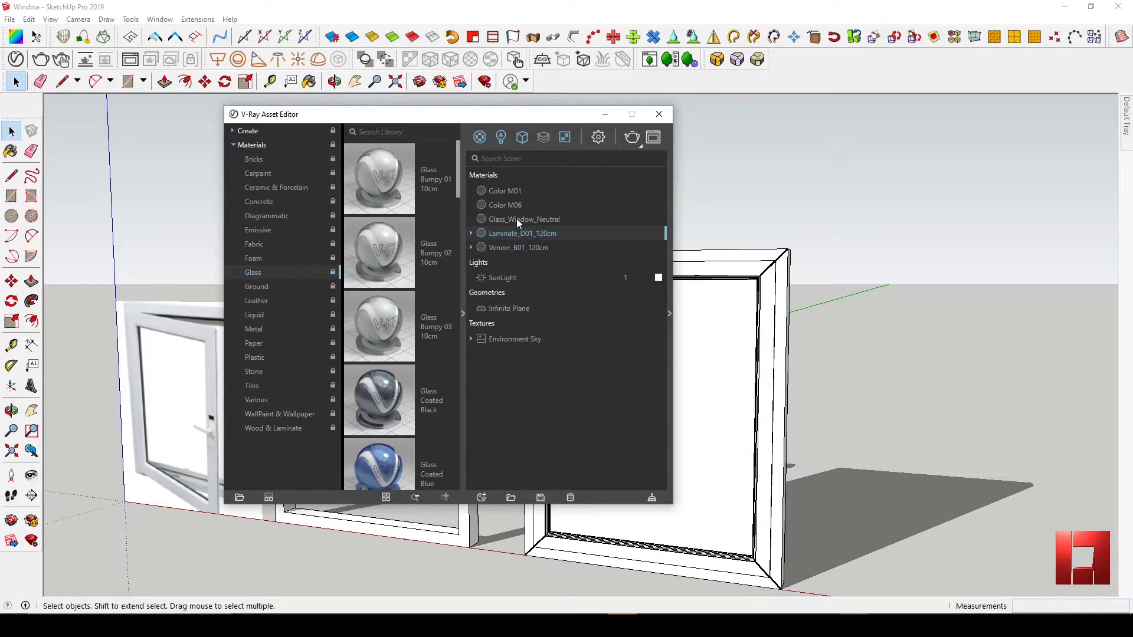
pyautogui.click(497, 220)
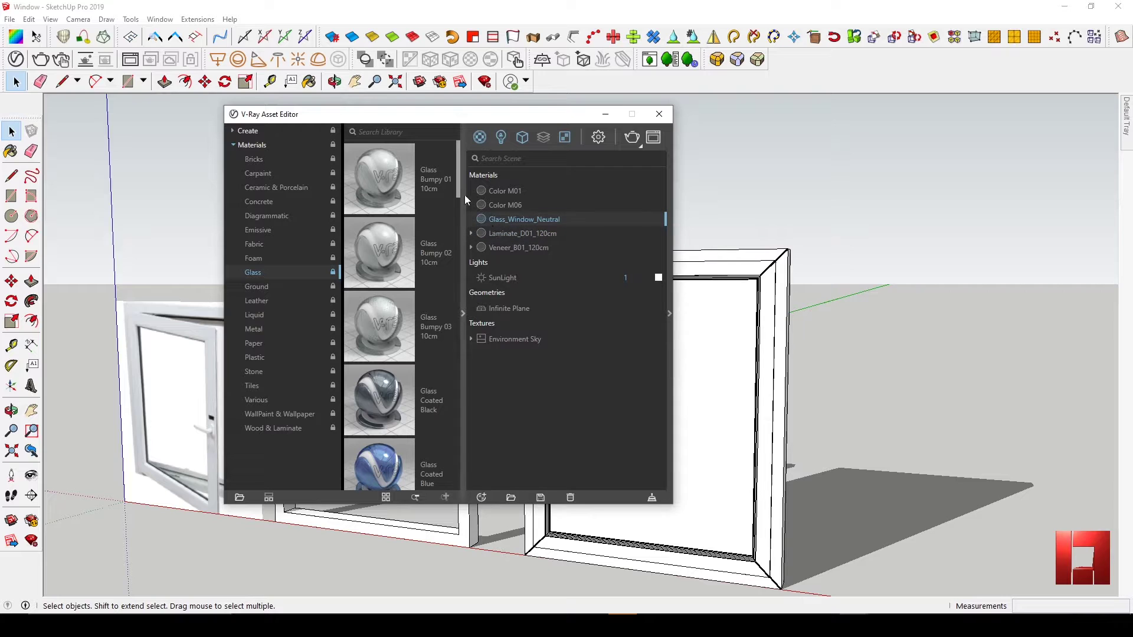
pyautogui.moveTo(459, 172); pyautogui.dragTo(455, 419)
pyautogui.moveTo(369, 387); pyautogui.dragTo(549, 217)
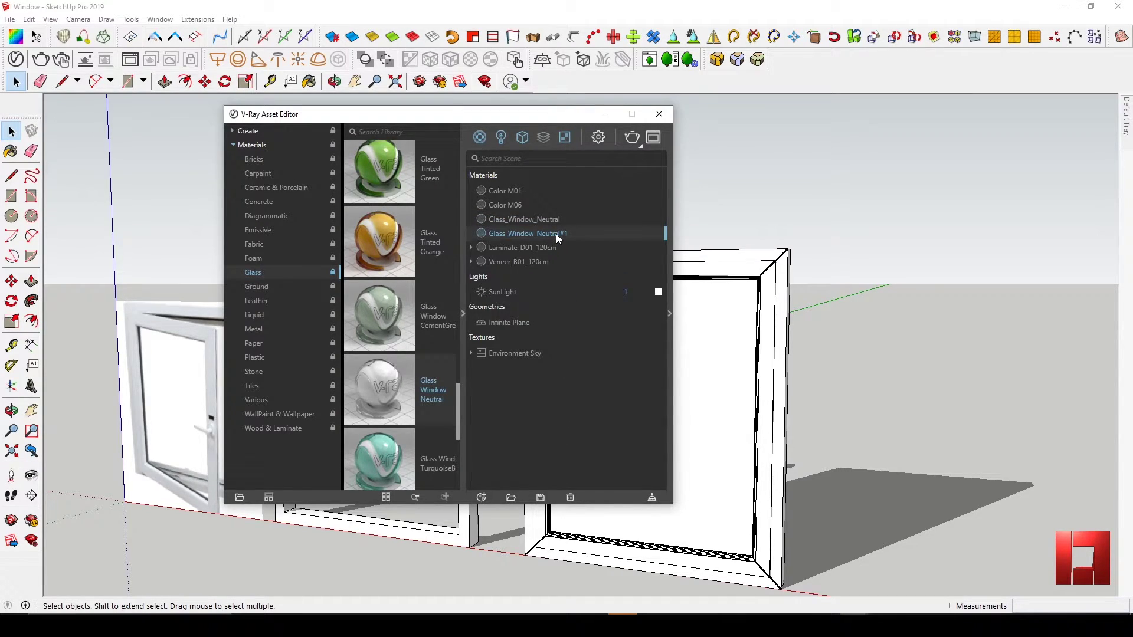
pyautogui.click(569, 498)
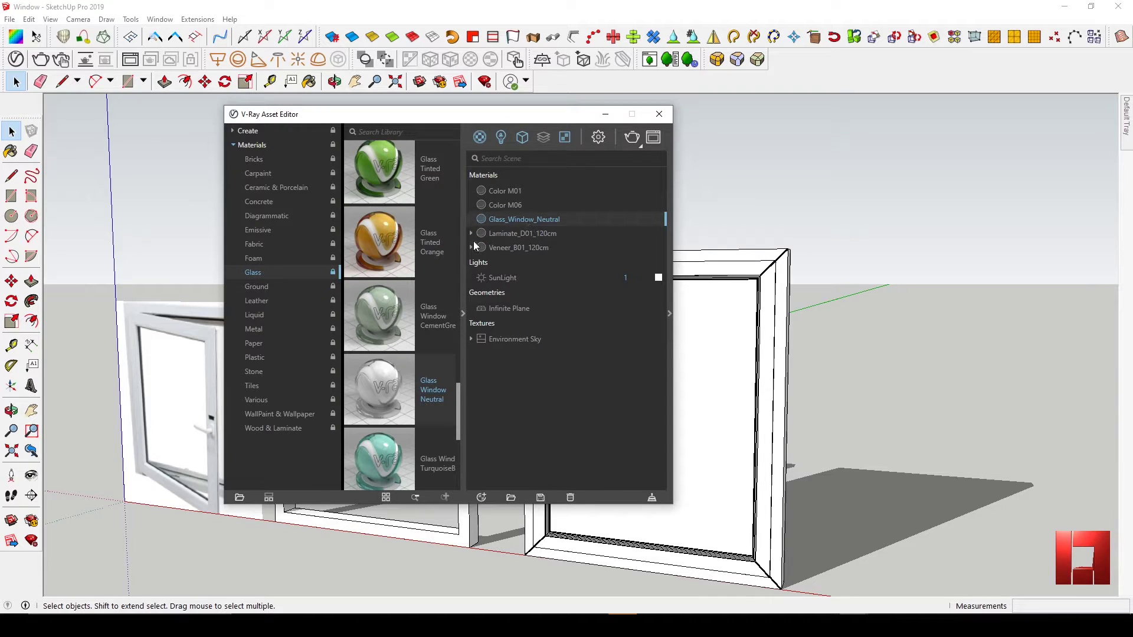
# - Choose the Laminate_D01_120cm material, then open the window's top outer frame member for editing and select its front face
pyautogui.click(526, 235)
pyautogui.moveTo(540, 114); pyautogui.dragTo(294, 96)
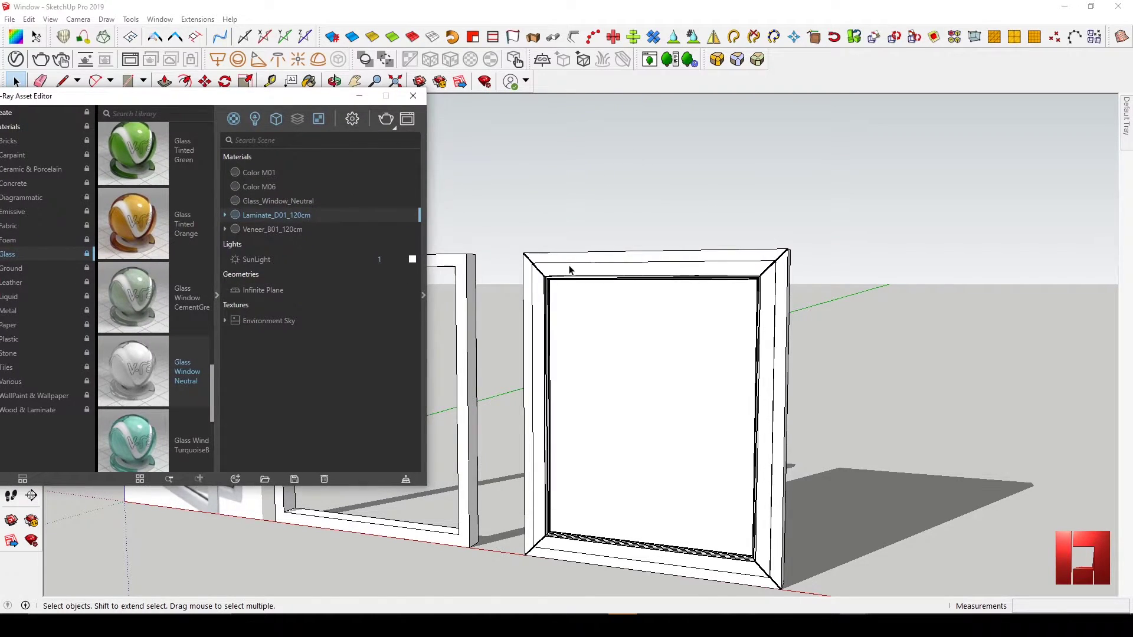
pyautogui.scroll(2, 569, 269)
pyautogui.click(597, 253)
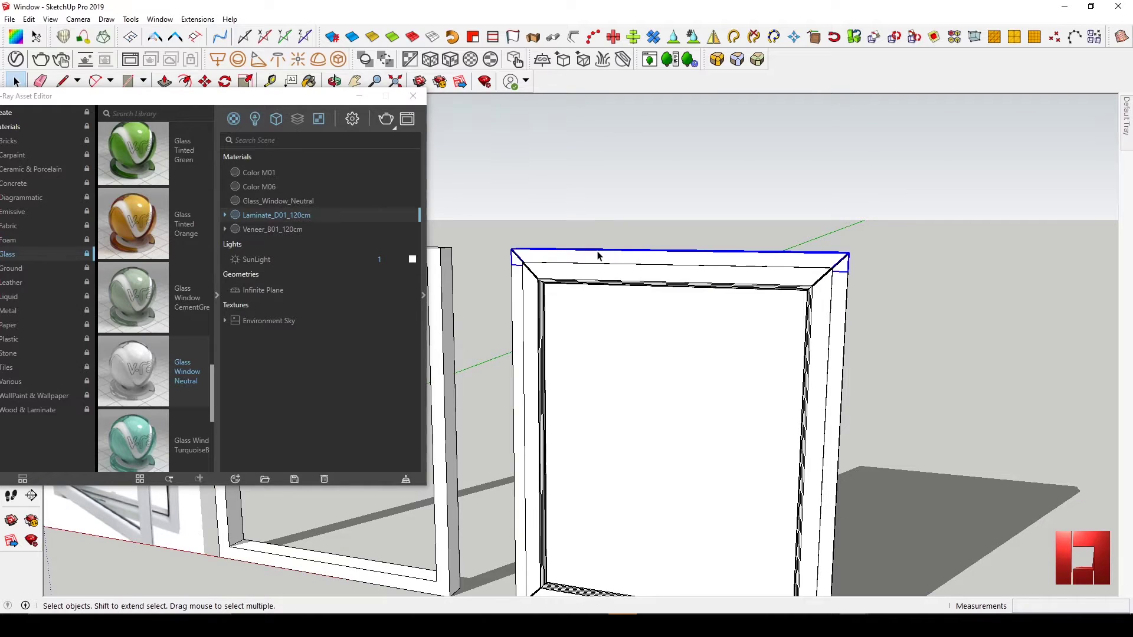
pyautogui.moveTo(597, 252); pyautogui.dragTo(637, 294, button='middle')
pyautogui.doubleClick(625, 295)
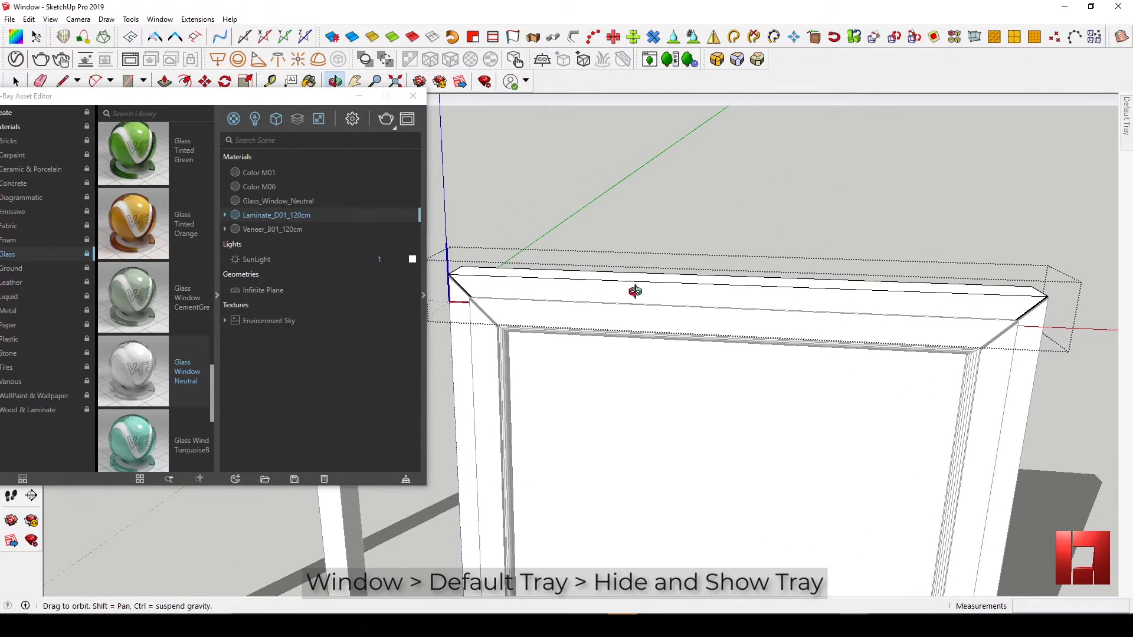
pyautogui.moveTo(539, 293)
pyautogui.mouseDown(button='middle')
pyautogui.moveTo(574, 293)
pyautogui.moveTo(561, 293)
pyautogui.mouseUp(button='middle')
pyautogui.scroll(4, 561, 293)
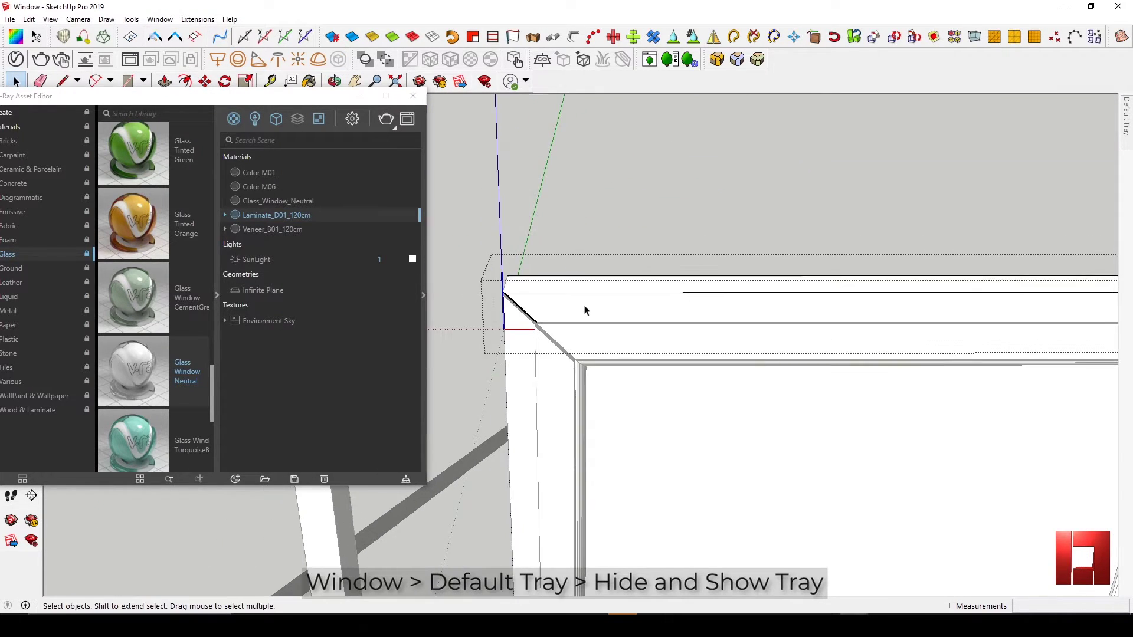
pyautogui.click(563, 296)
pyautogui.click(564, 307)
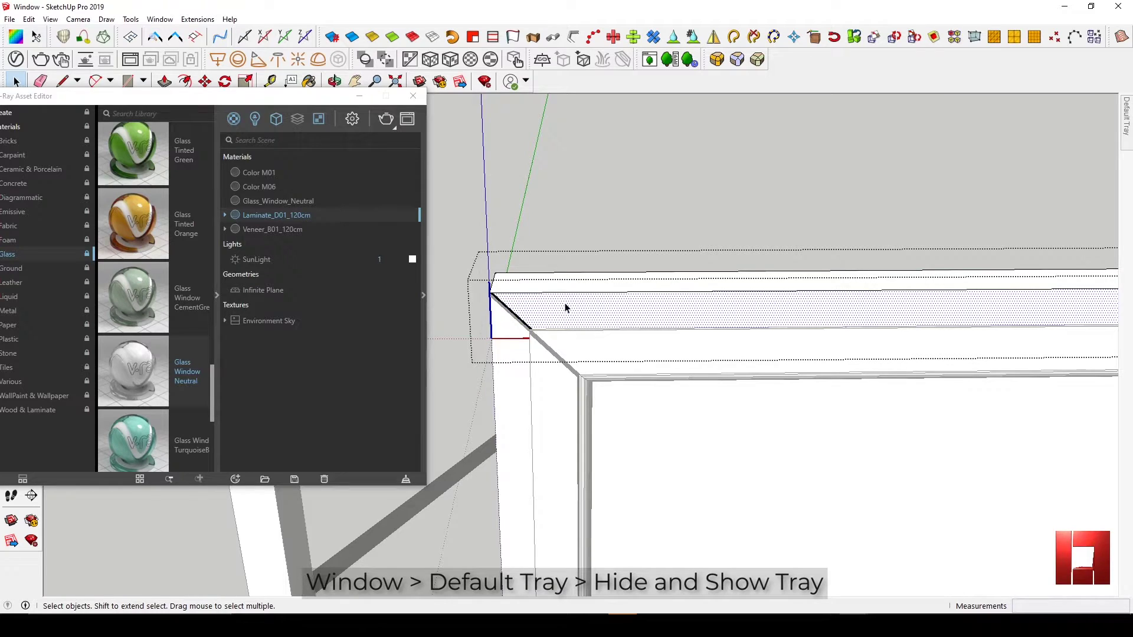
# - Pin the Default Tray open, hide and redisplay it, and collapse its Entity Info section
pyautogui.moveTo(1127, 124)
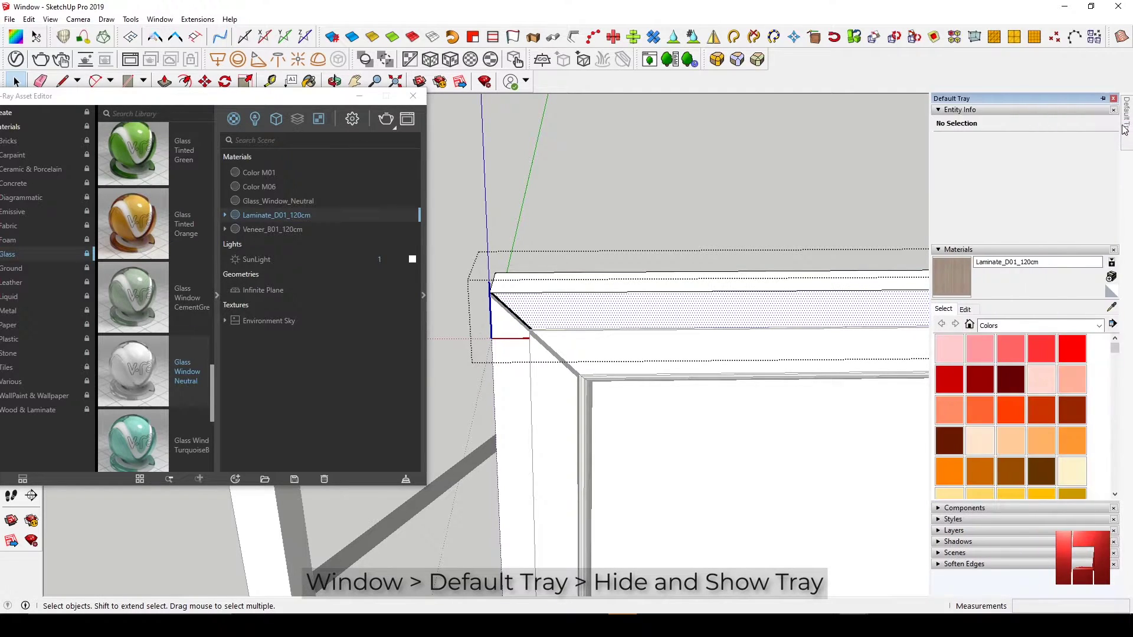
pyautogui.click(1102, 98)
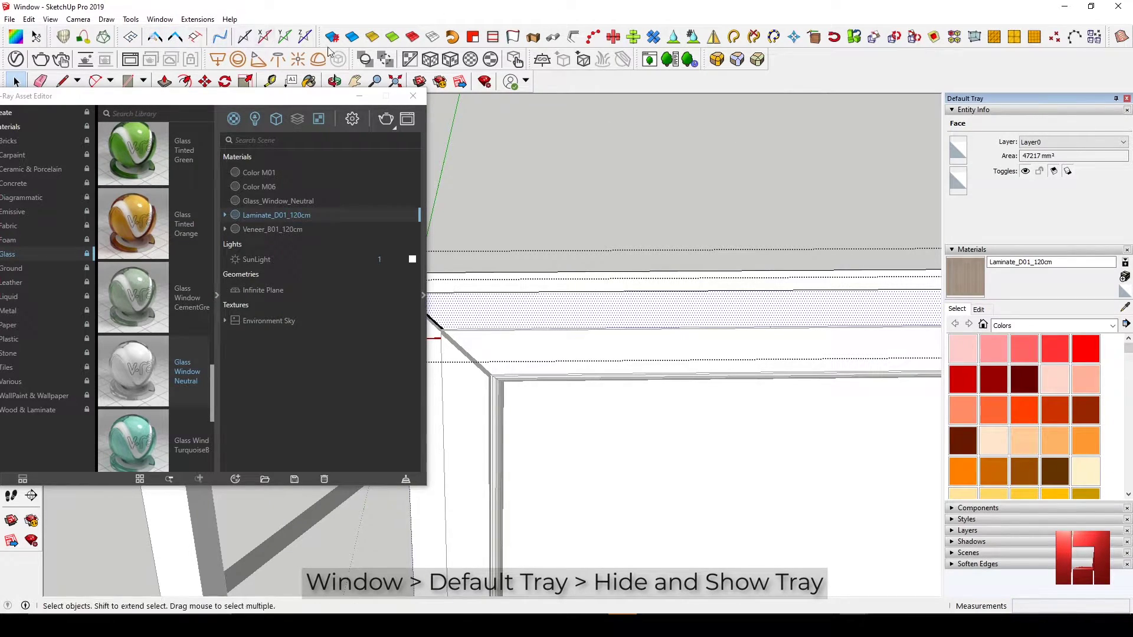
pyautogui.click(166, 21)
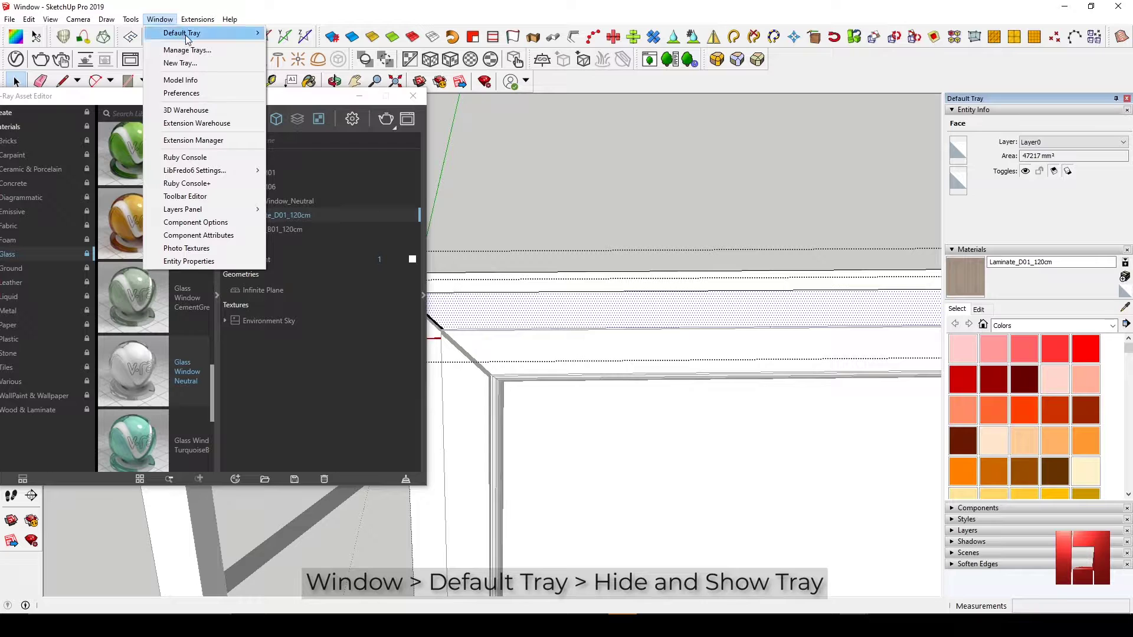
pyautogui.moveTo(200, 33)
pyautogui.click(303, 36)
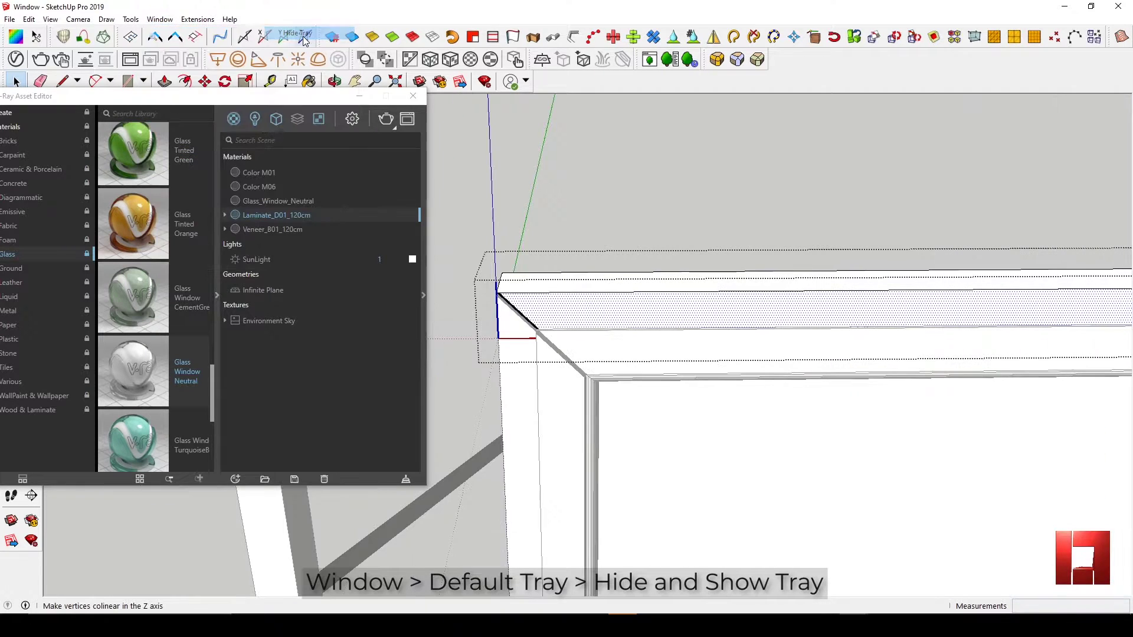
pyautogui.click(160, 19)
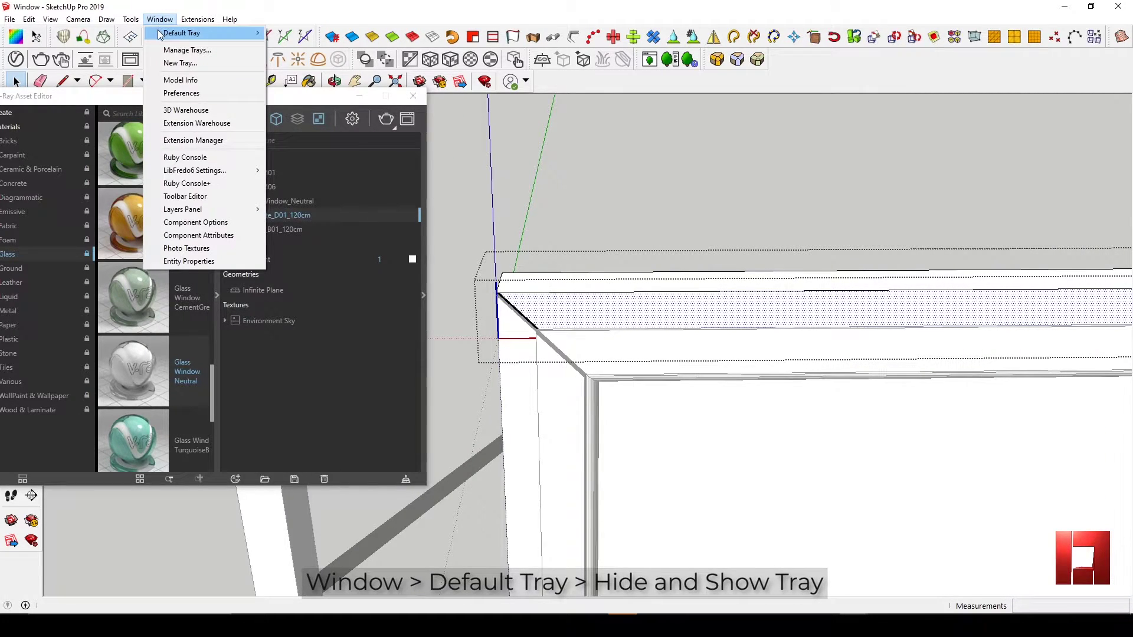
pyautogui.moveTo(236, 33)
pyautogui.click(318, 33)
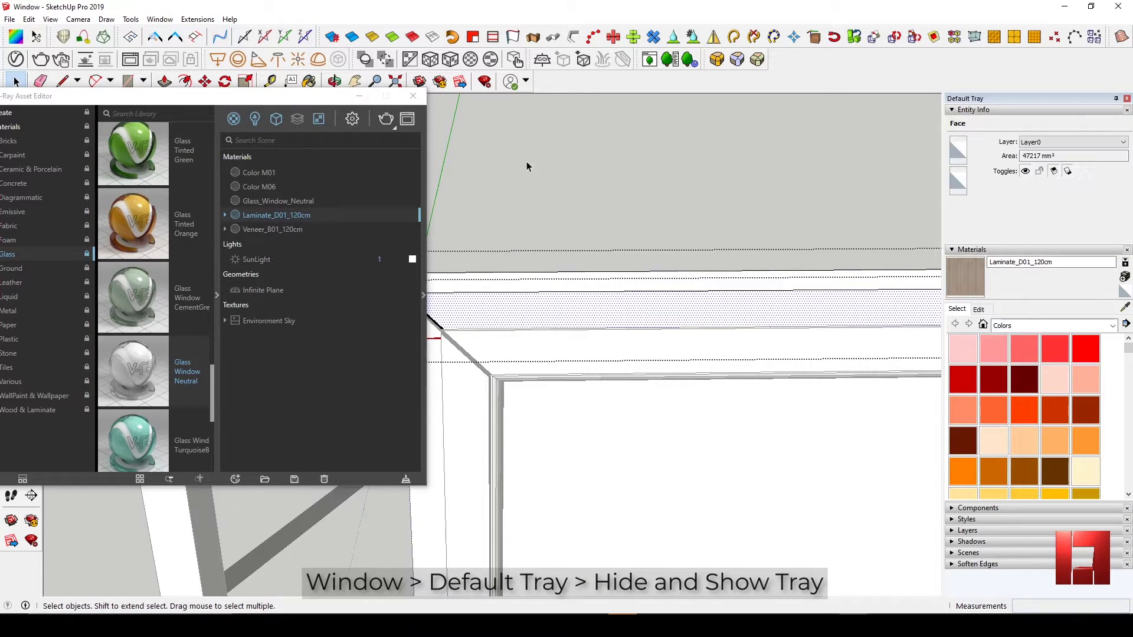
pyautogui.click(1035, 111)
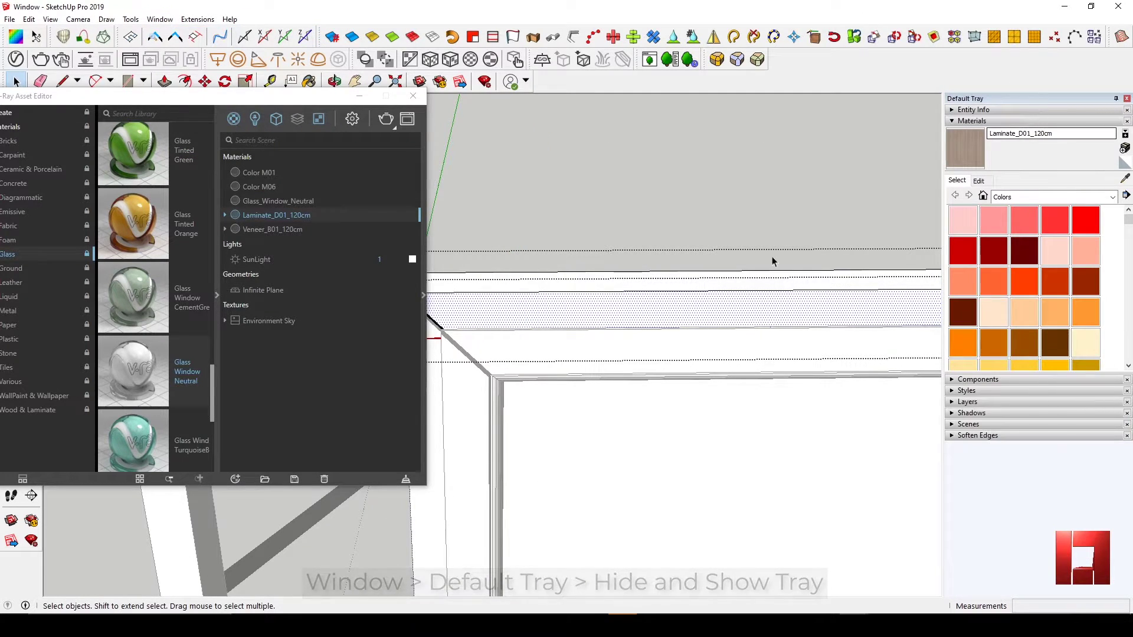
# - Paint all faces of the top outer frame member with the Laminate_D01_120cm material
pyautogui.click(277, 229)
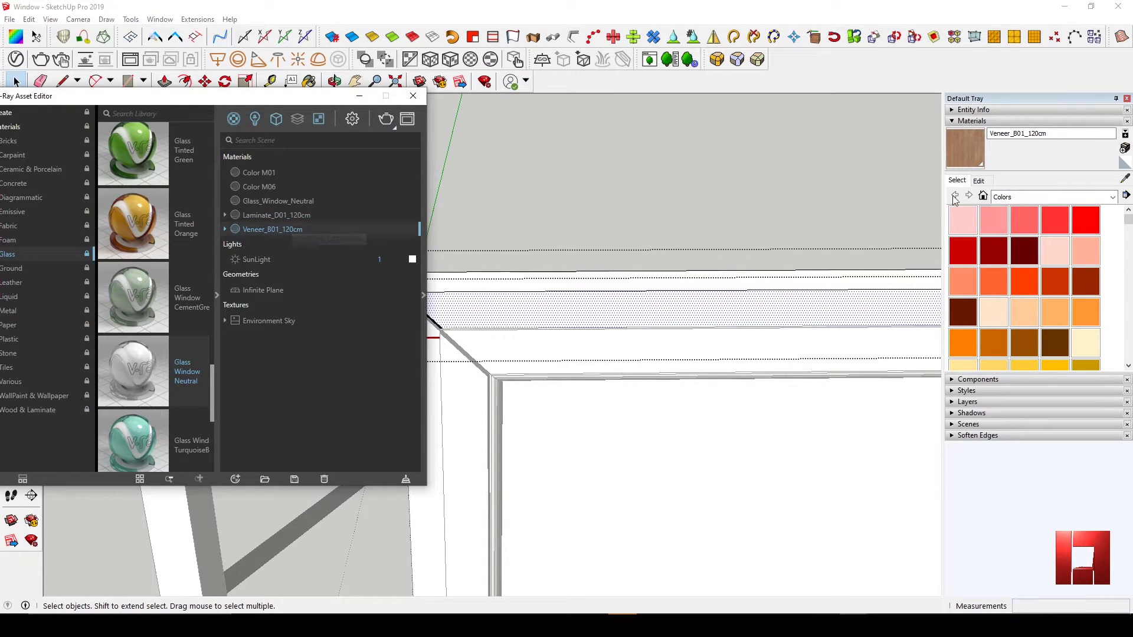
pyautogui.rightClick(270, 212)
pyautogui.press('Escape')
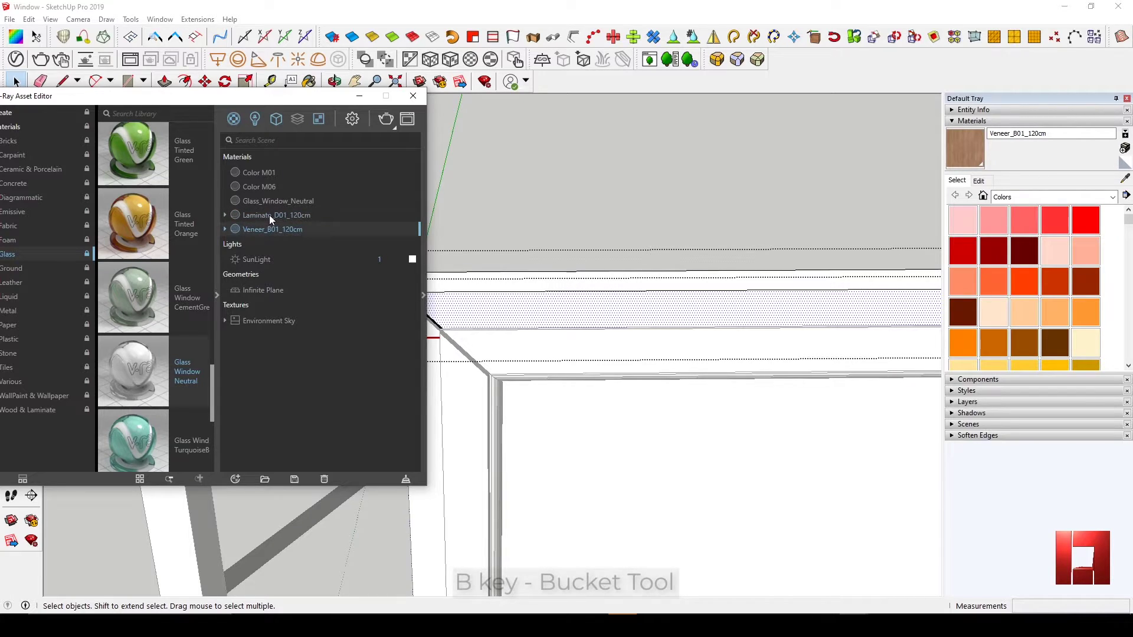
pyautogui.click(269, 214)
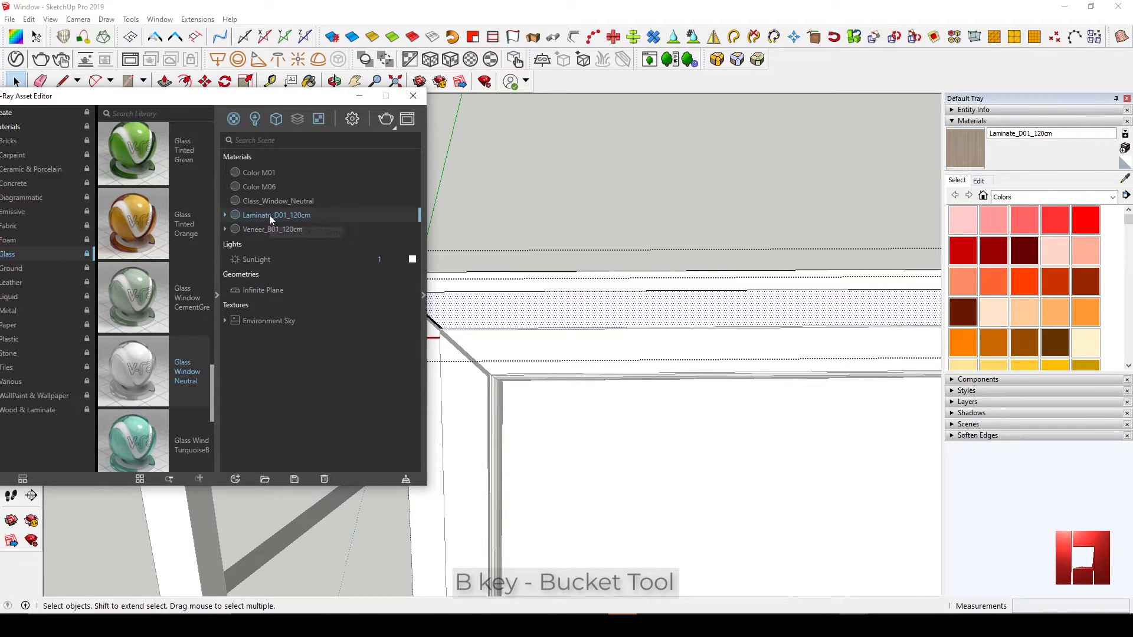
pyautogui.click(578, 304)
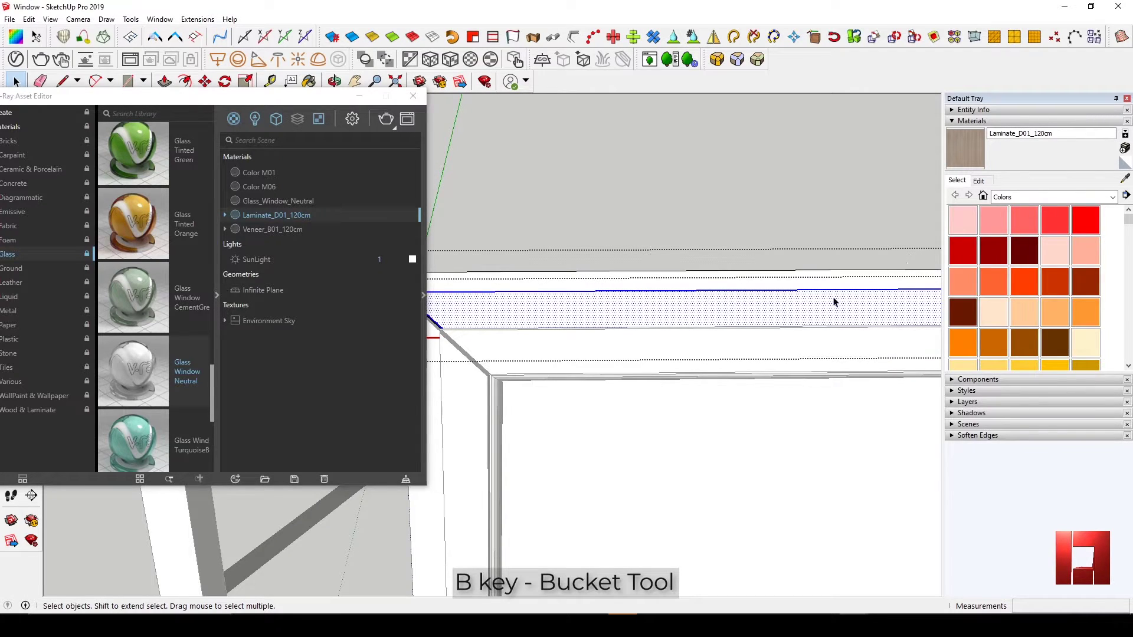
pyautogui.tripleClick(668, 314)
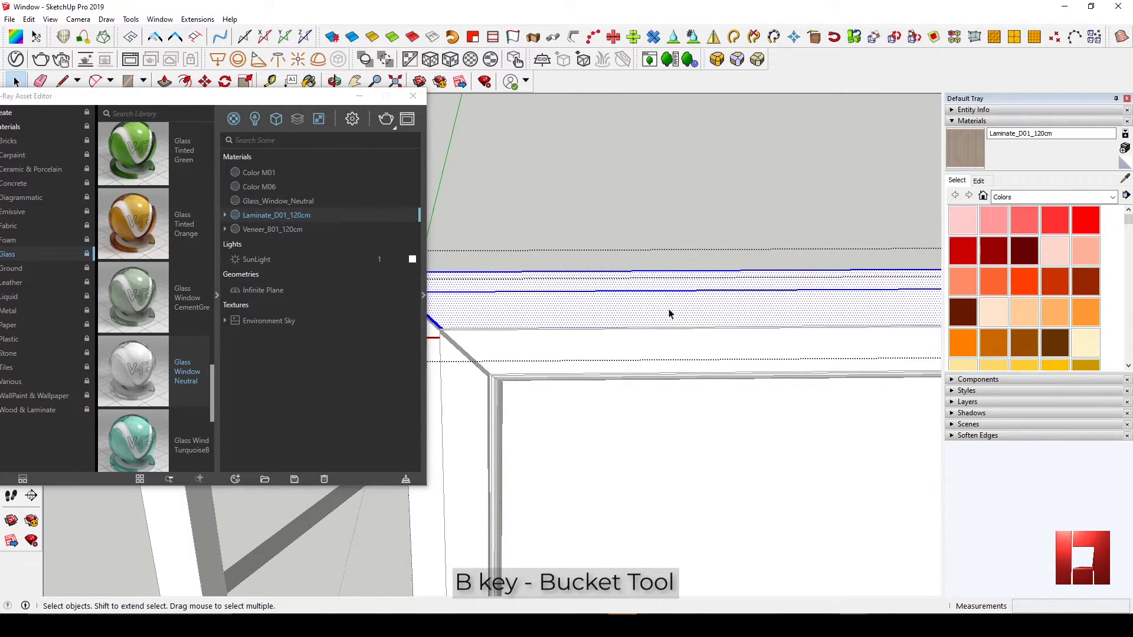
pyautogui.press('b')
pyautogui.click(694, 302)
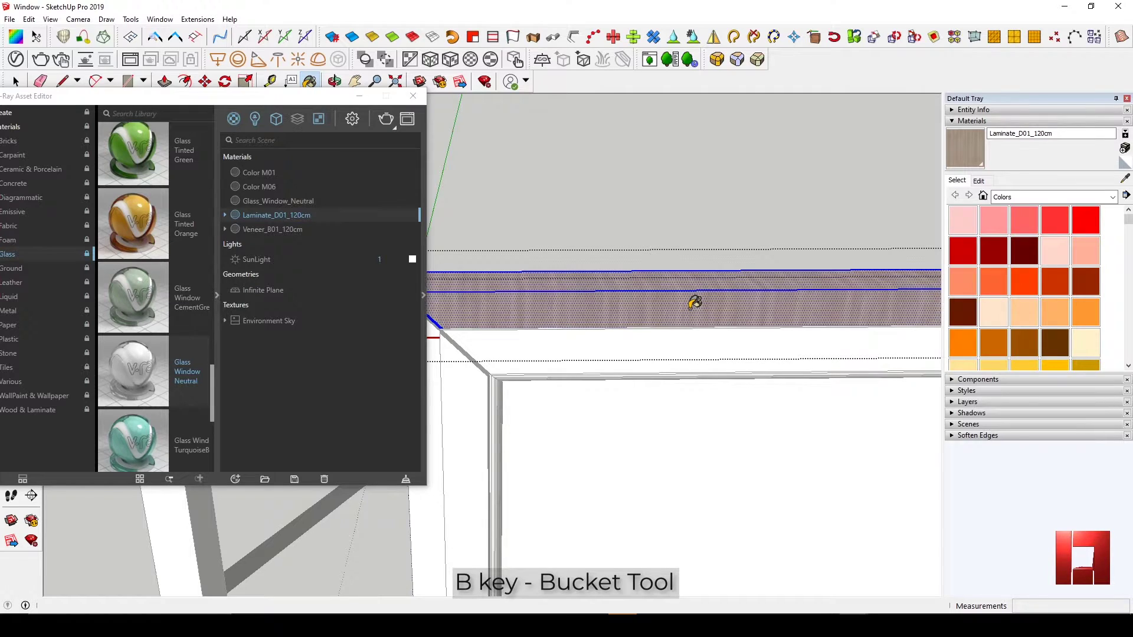
# - Rotate the laminate texture by 90 degrees on the front face of the top frame member
pyautogui.moveTo(634, 294); pyautogui.dragTo(715, 319, button='middle')
pyautogui.press('space')
pyautogui.click(596, 297)
pyautogui.rightClick(596, 297)
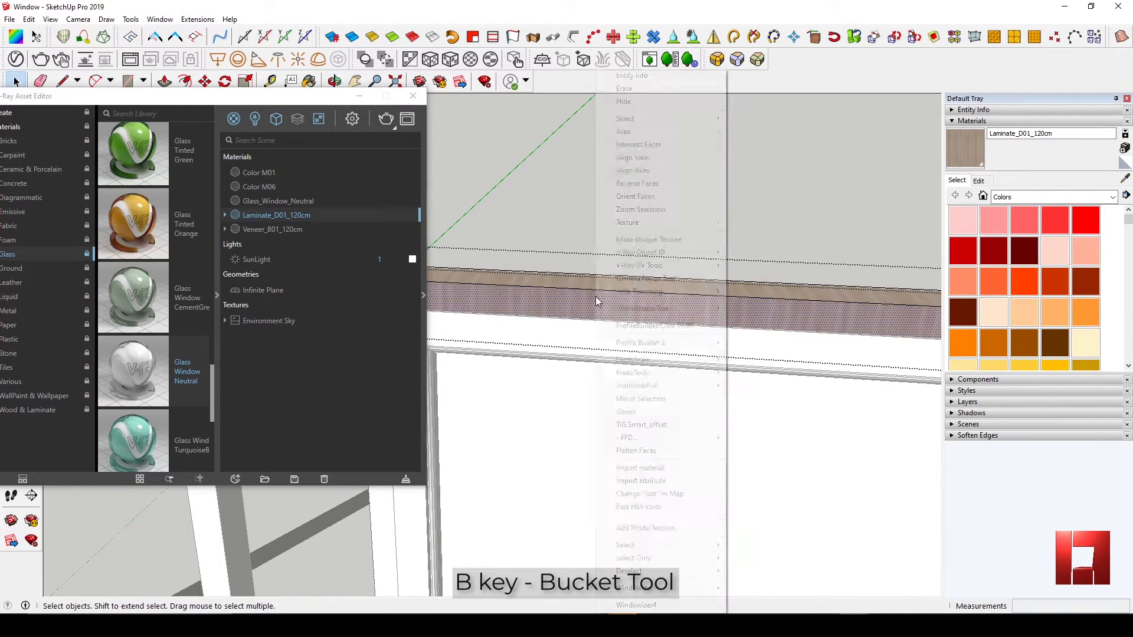
pyautogui.click(829, 4)
pyautogui.rightClick(657, 314)
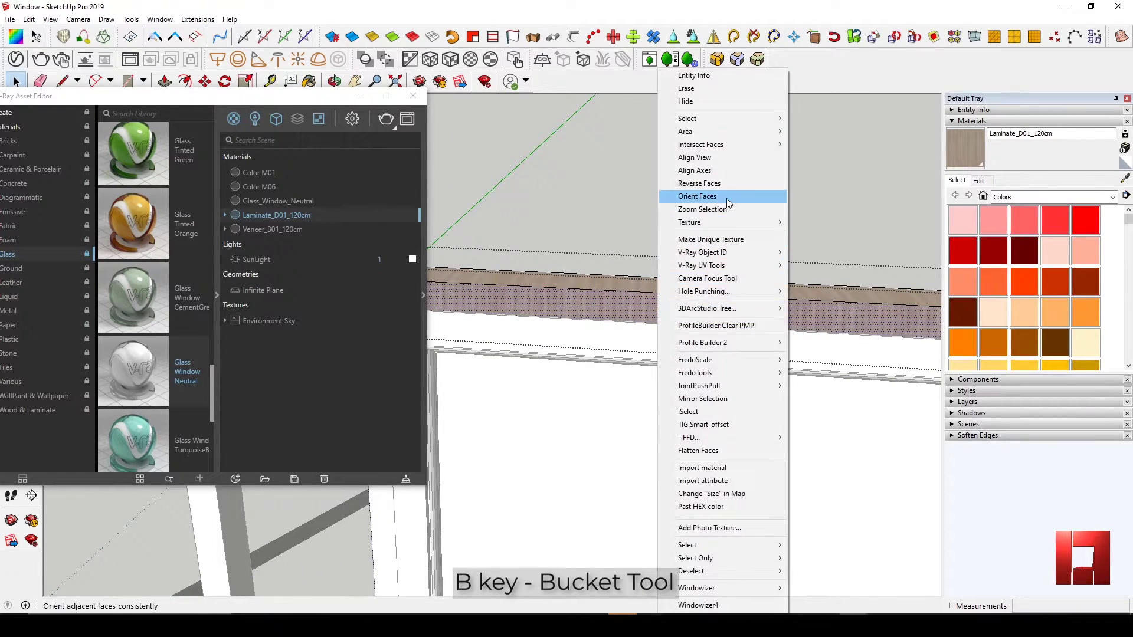
pyautogui.moveTo(717, 222)
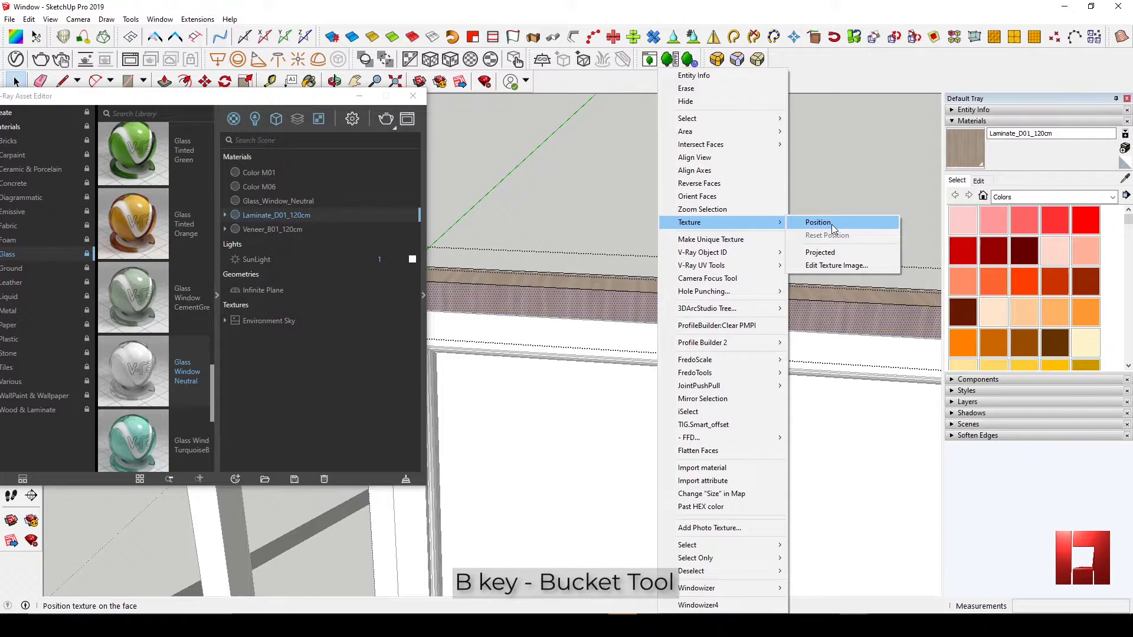
pyautogui.click(476, 276)
pyautogui.moveTo(519, 306); pyautogui.dragTo(646, 302, button='middle')
pyautogui.rightClick(647, 302)
pyautogui.moveTo(708, 228)
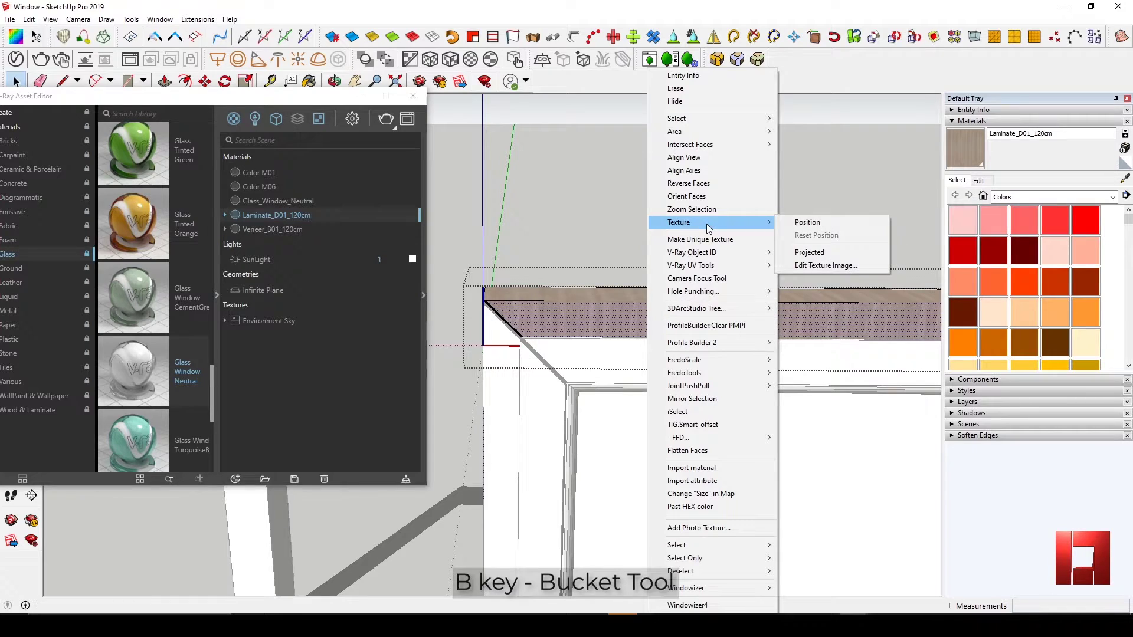
pyautogui.click(808, 223)
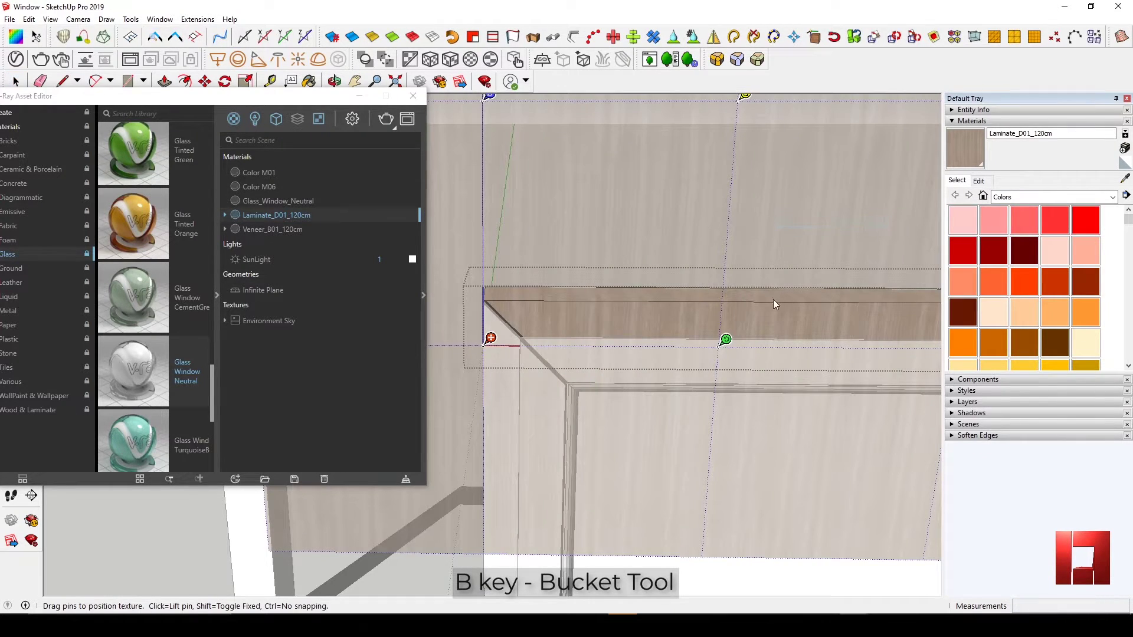
pyautogui.rightClick(605, 316)
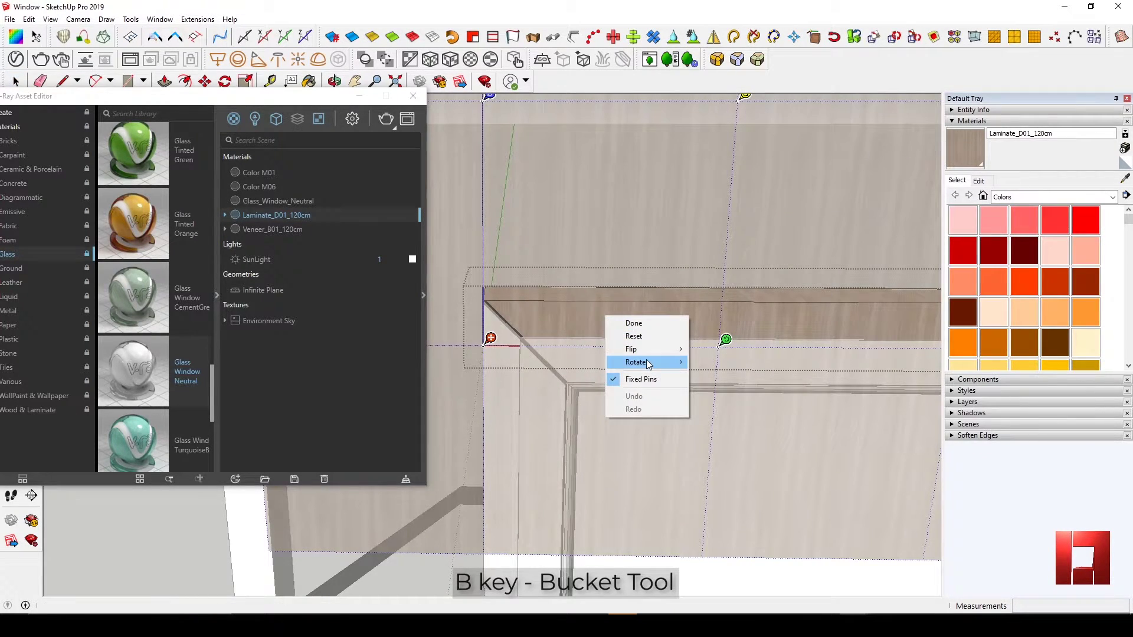
pyautogui.moveTo(654, 363)
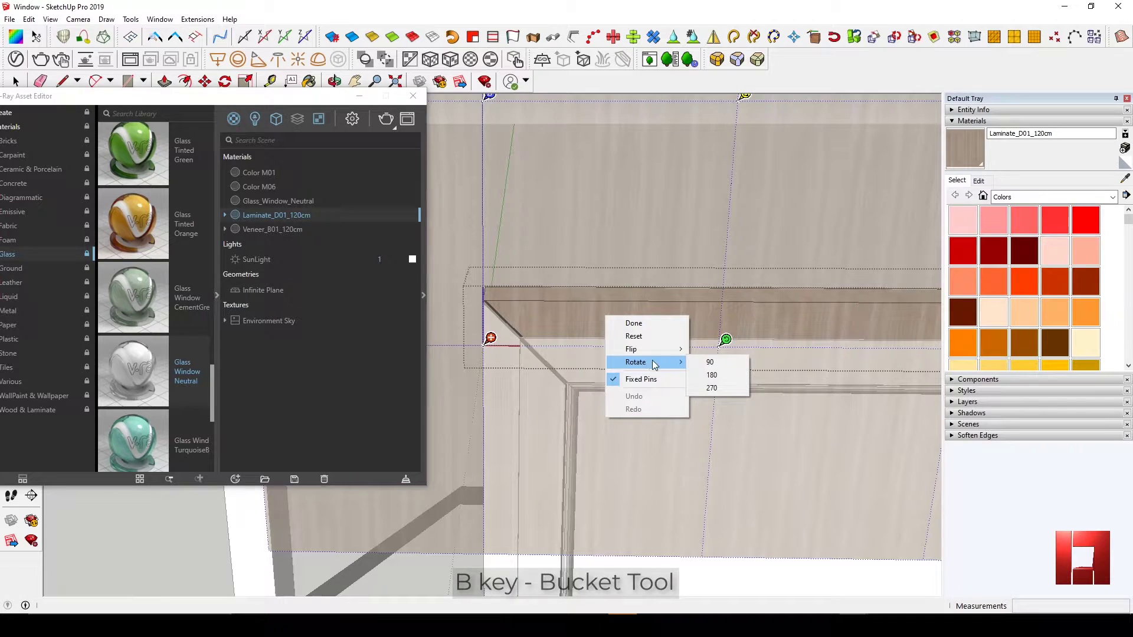
pyautogui.click(722, 363)
pyautogui.click(450, 354)
# - Set the Laminate_D01_120cm texture size to 500 mm by 500 mm
pyautogui.scroll(-4, 451, 354)
pyautogui.moveTo(696, 369); pyautogui.dragTo(622, 307, button='middle')
pyautogui.scroll(2, 638, 361)
pyautogui.moveTo(638, 362); pyautogui.dragTo(834, 299, button='middle')
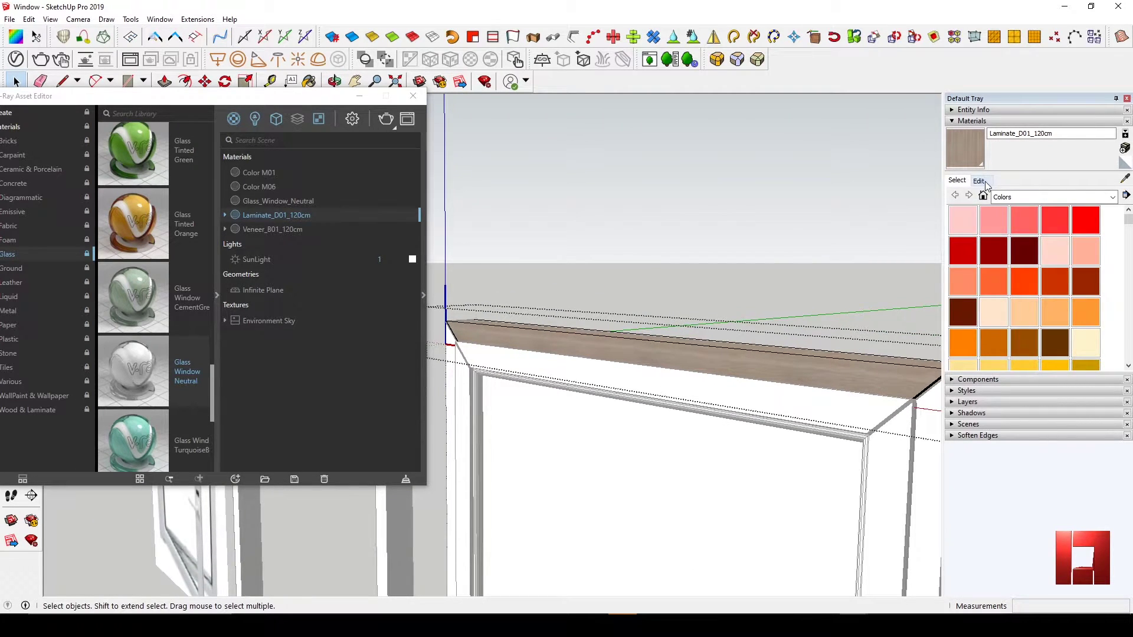
pyautogui.click(978, 181)
pyautogui.click(969, 315)
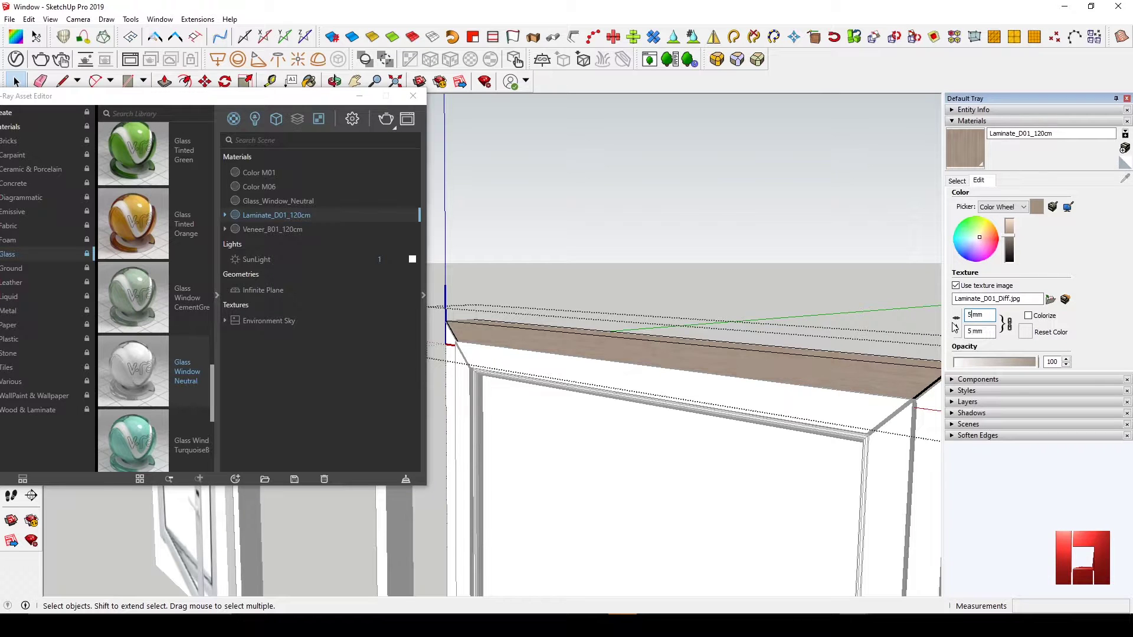
pyautogui.write('00')
pyautogui.moveTo(710, 376); pyautogui.dragTo(662, 463, button='middle')
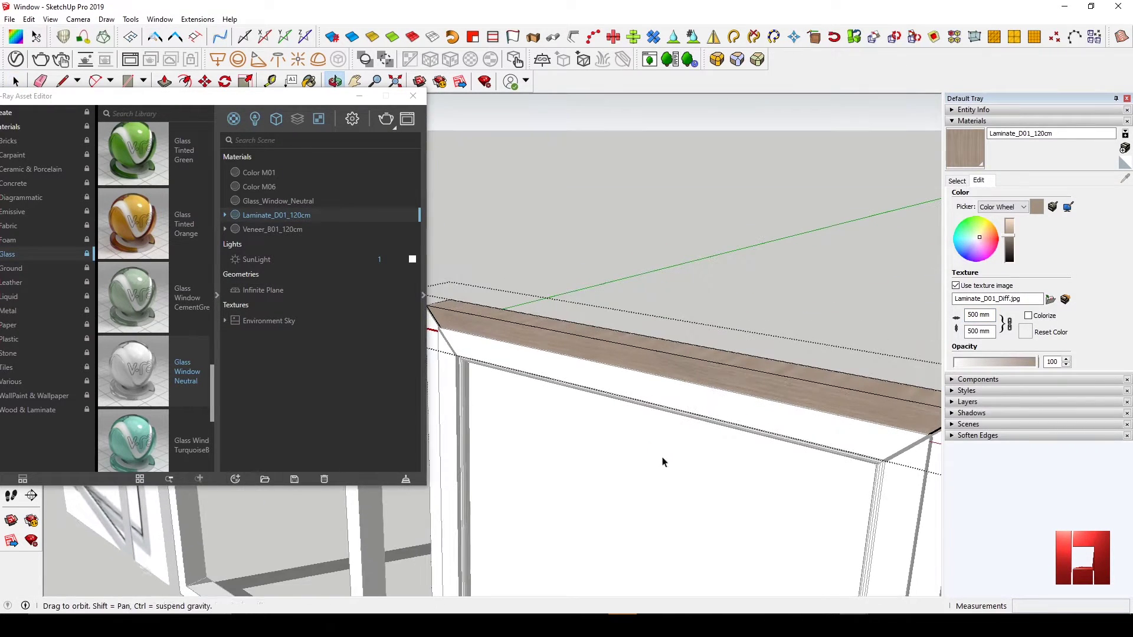
pyautogui.moveTo(638, 336)
pyautogui.mouseDown(button='middle')
pyautogui.moveTo(649, 366)
pyautogui.moveTo(645, 349)
pyautogui.mouseUp(button='middle')
# - Sample the rotated laminate texture from the top frame member's front face for painting
pyautogui.press('b')
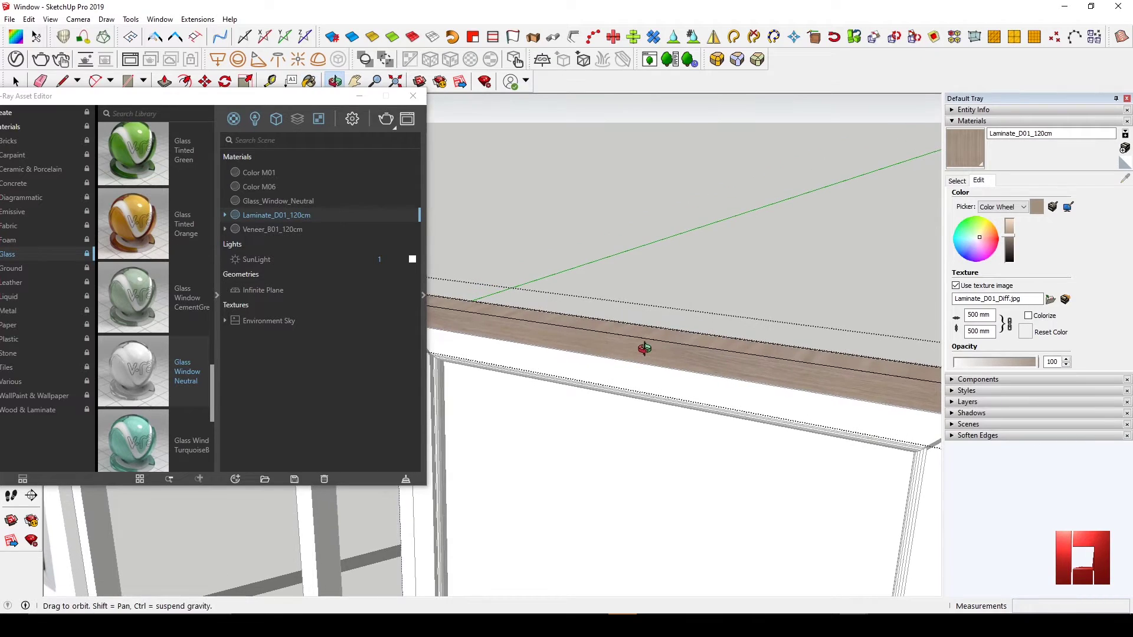
pyautogui.click(957, 181)
pyautogui.moveTo(754, 363); pyautogui.dragTo(668, 392, button='middle')
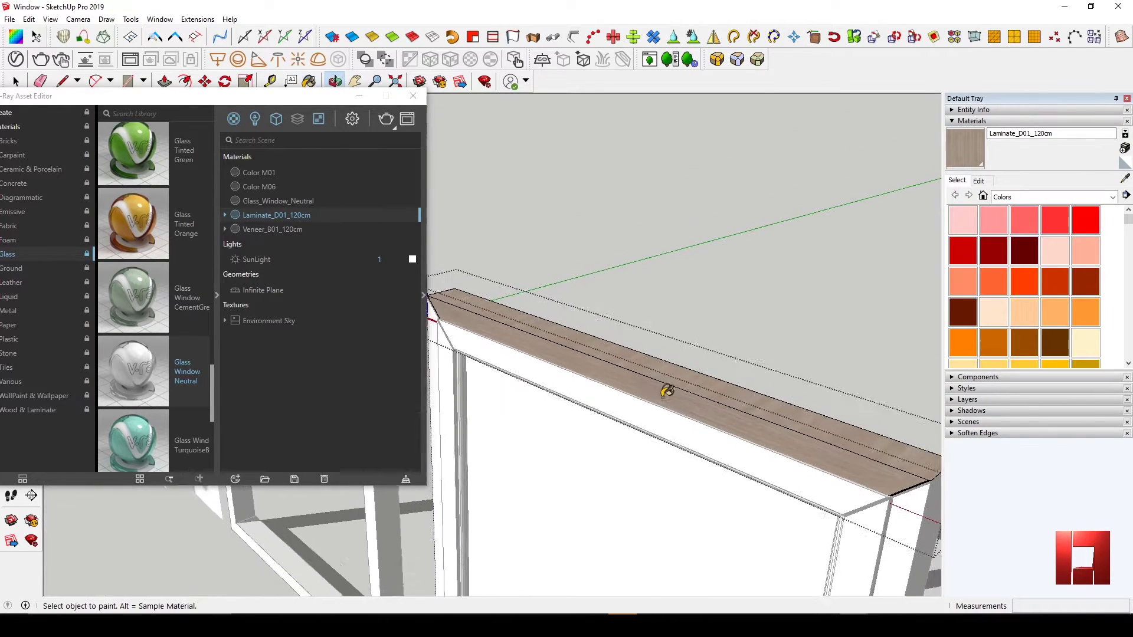
pyautogui.scroll(3, 660, 381)
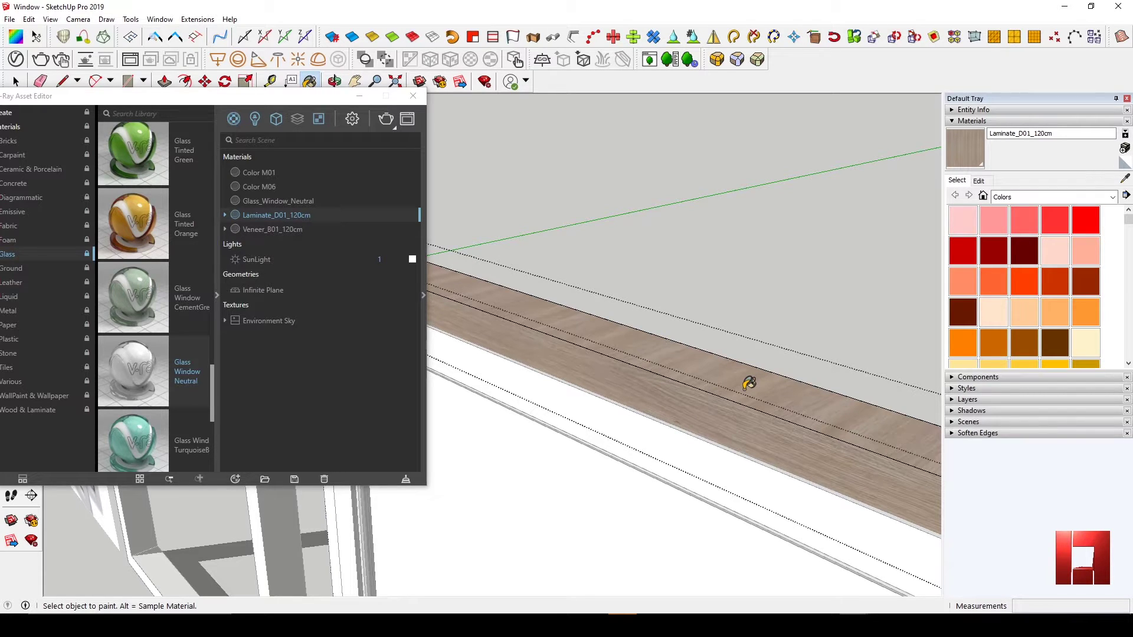
pyautogui.click(1125, 178)
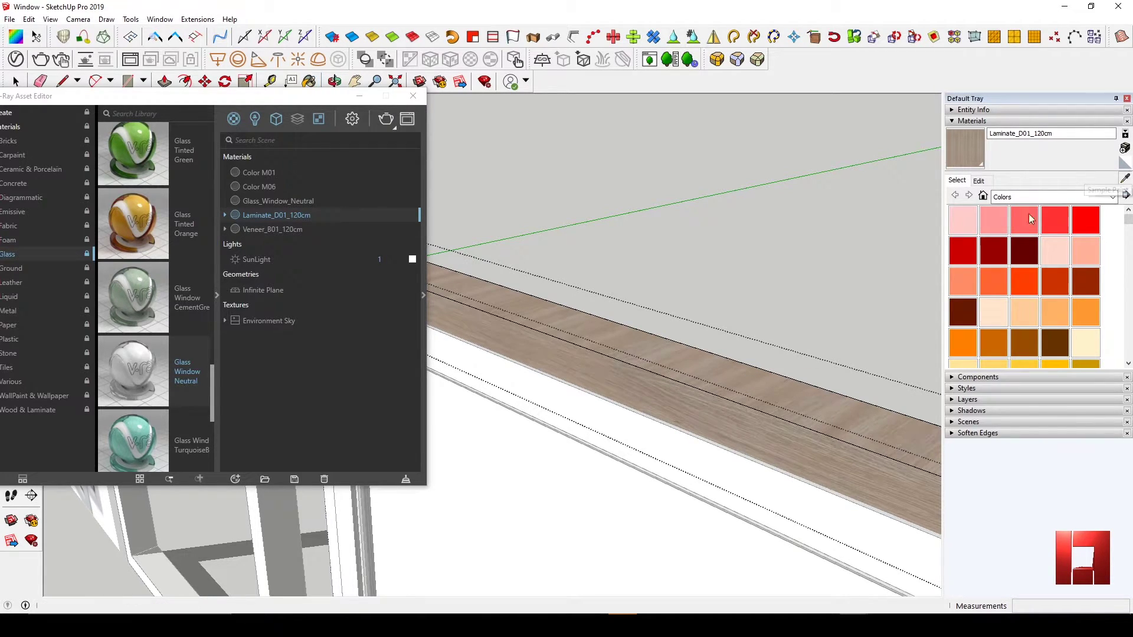
pyautogui.click(705, 399)
pyautogui.moveTo(572, 360); pyautogui.dragTo(733, 358, button='middle')
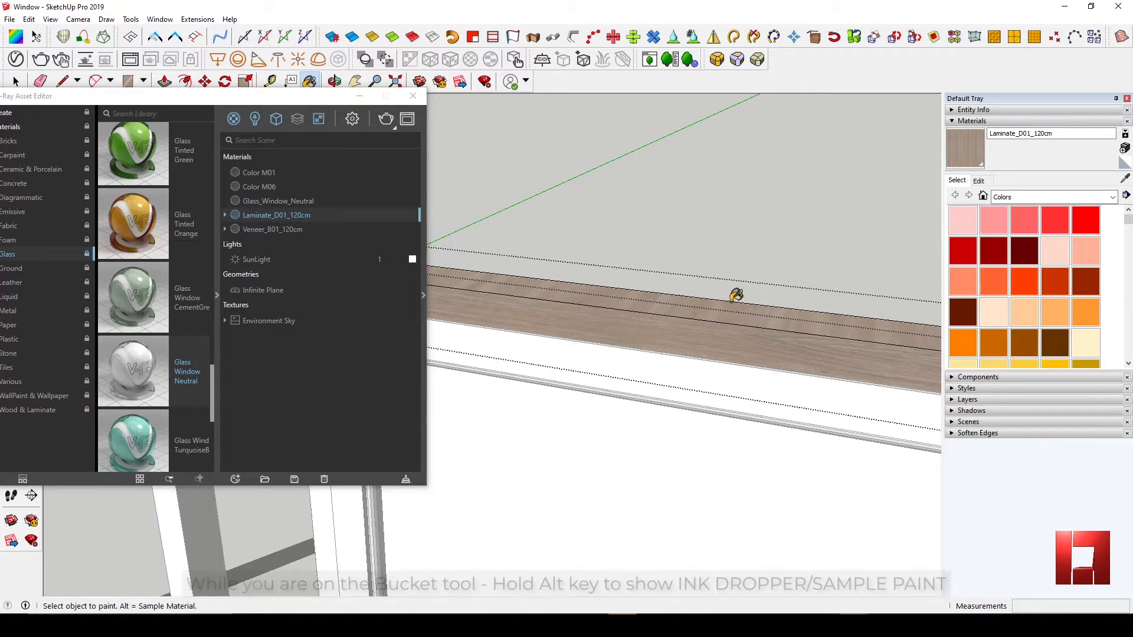
# - Repaint the top frame member's selected faces with the sampled laminate and close the member's group
pyautogui.press('space')
pyautogui.moveTo(752, 403); pyautogui.dragTo(701, 289)
pyautogui.press('b')
pyautogui.press('space')
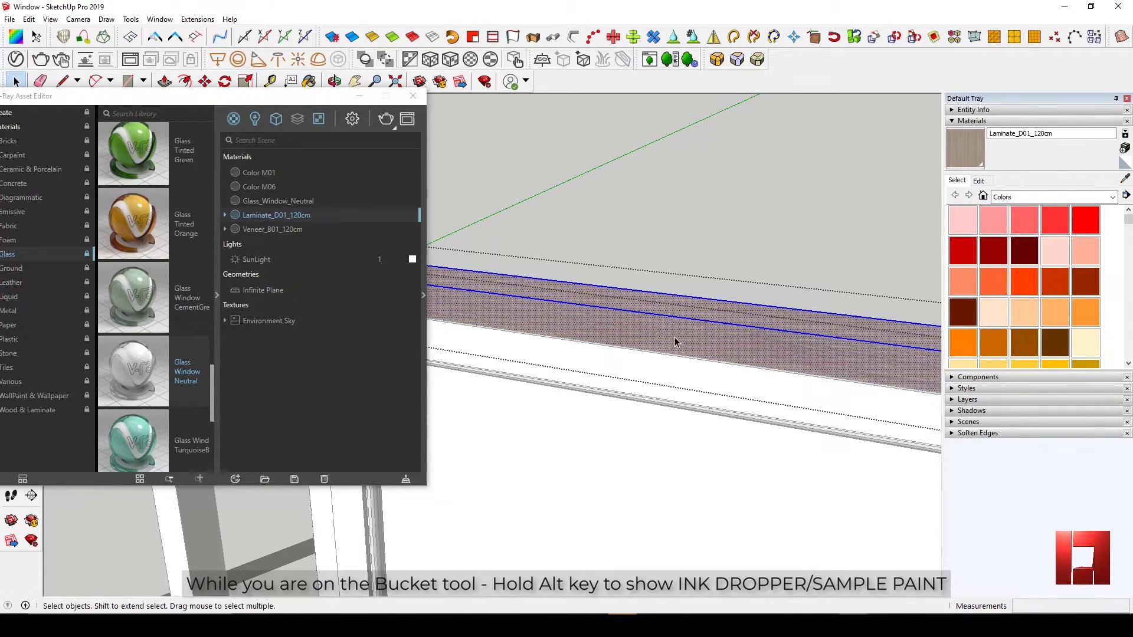
pyautogui.scroll(-5, 676, 341)
pyautogui.click(654, 254)
pyautogui.moveTo(655, 253); pyautogui.dragTo(693, 407, button='middle')
pyautogui.scroll(2, 528, 319)
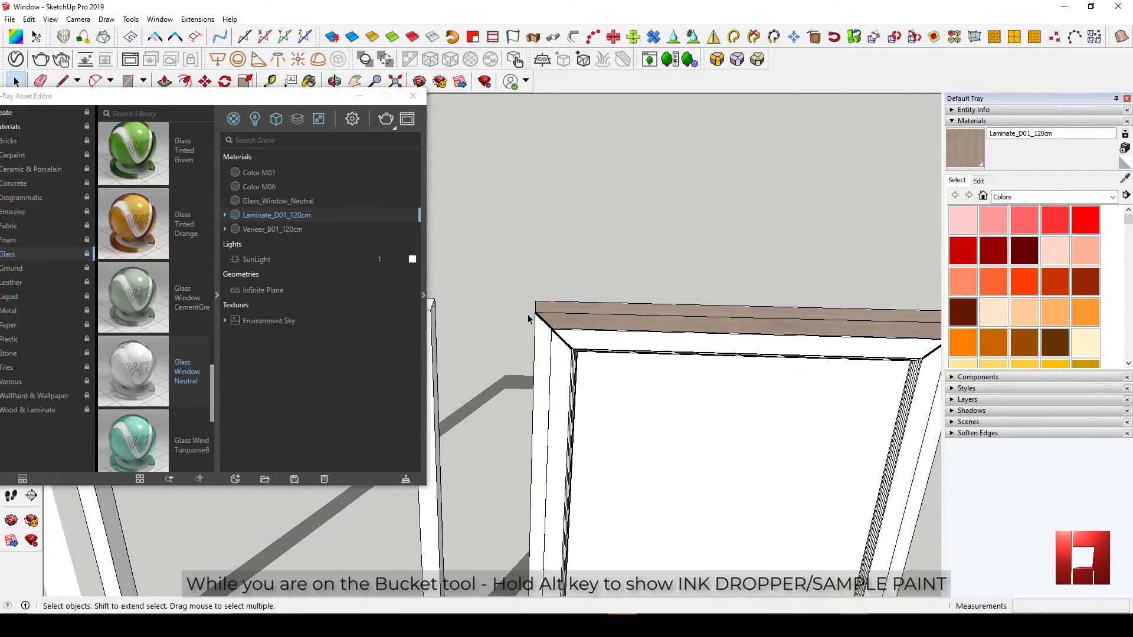
# - Sample the laminate from the top frame member and paint the left frame member's front and side faces with it
pyautogui.moveTo(528, 319)
pyautogui.mouseDown(button='middle')
pyautogui.moveTo(621, 336)
pyautogui.moveTo(720, 240)
pyautogui.moveTo(627, 263)
pyautogui.moveTo(636, 282)
pyautogui.mouseUp(button='middle')
pyautogui.scroll(4, 607, 309)
pyautogui.scroll(-2, 627, 262)
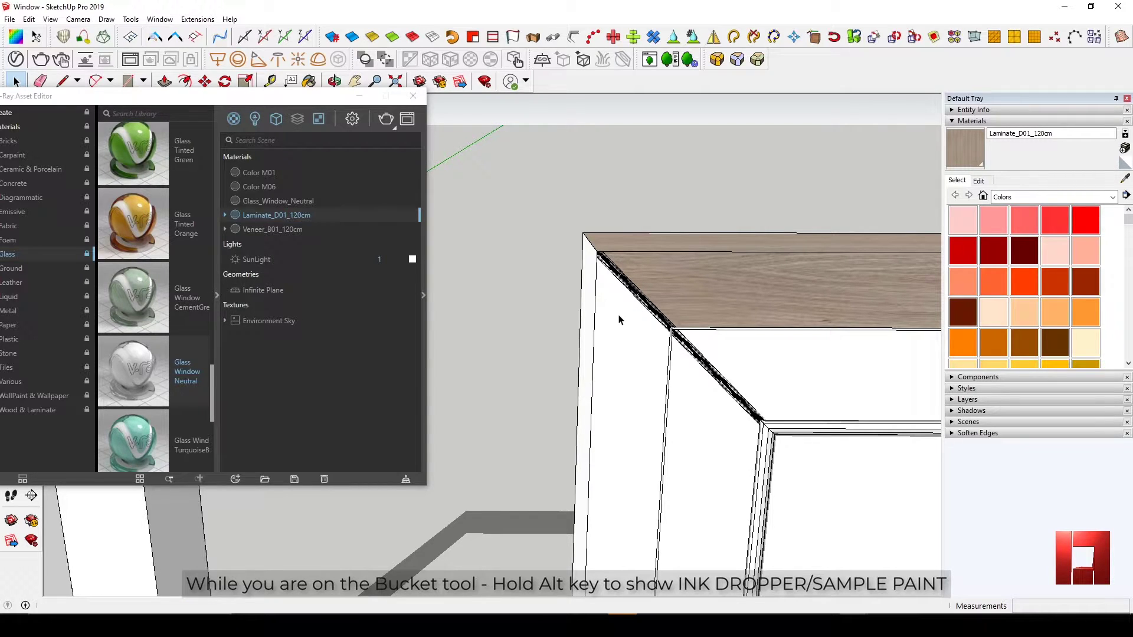
pyautogui.press('b')
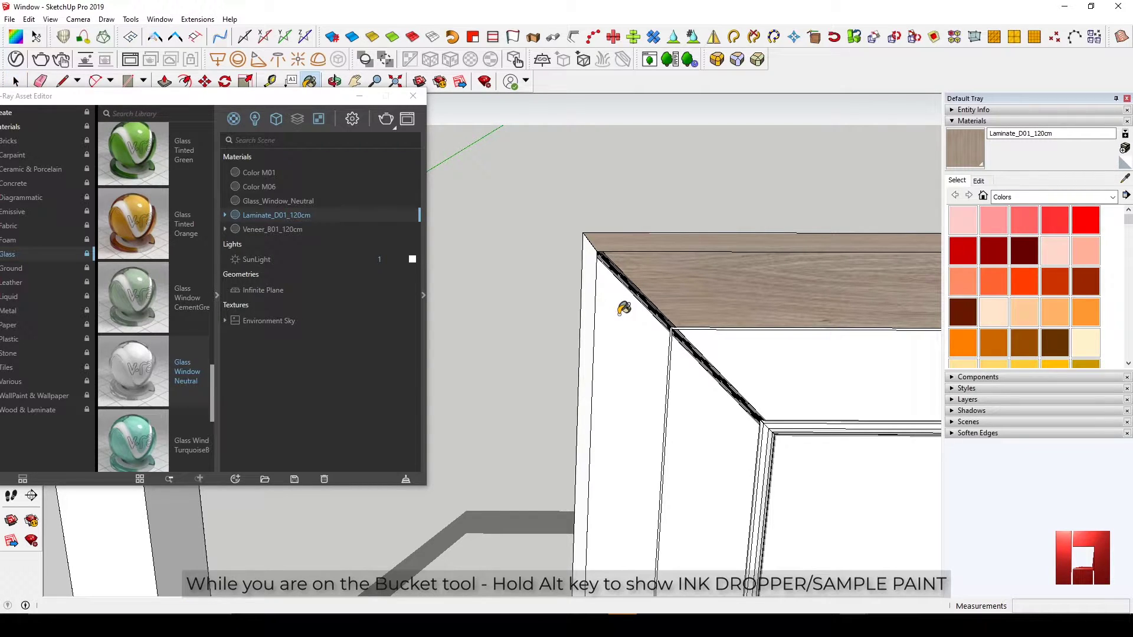
pyautogui.press('alt')
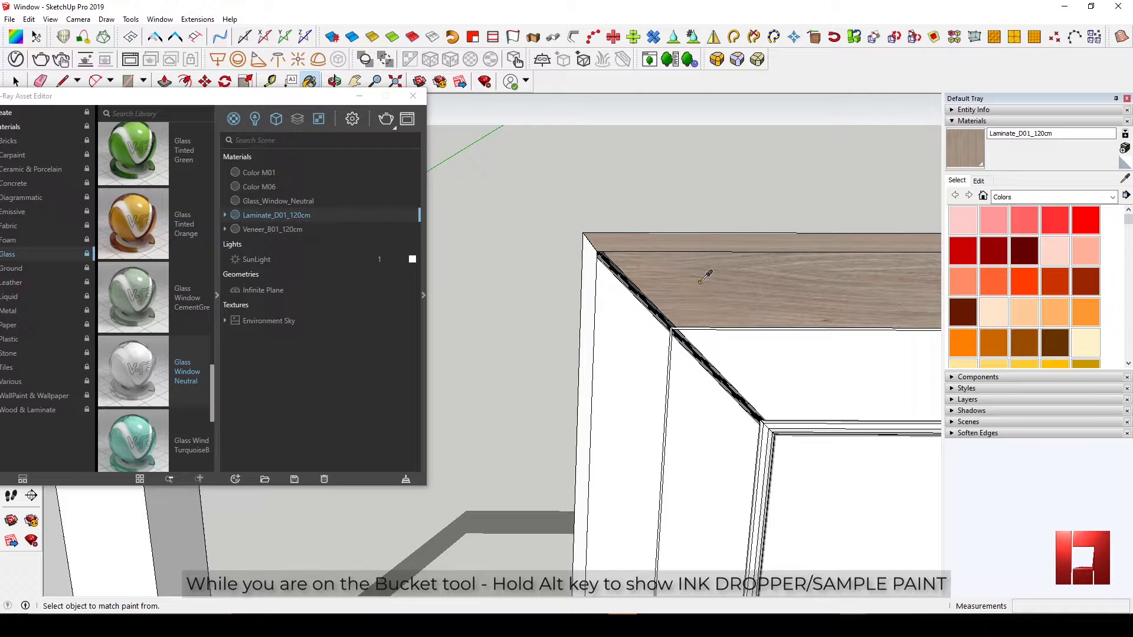
pyautogui.press('space')
pyautogui.click(616, 298)
pyautogui.moveTo(614, 295); pyautogui.dragTo(598, 295, button='middle')
pyautogui.press('b')
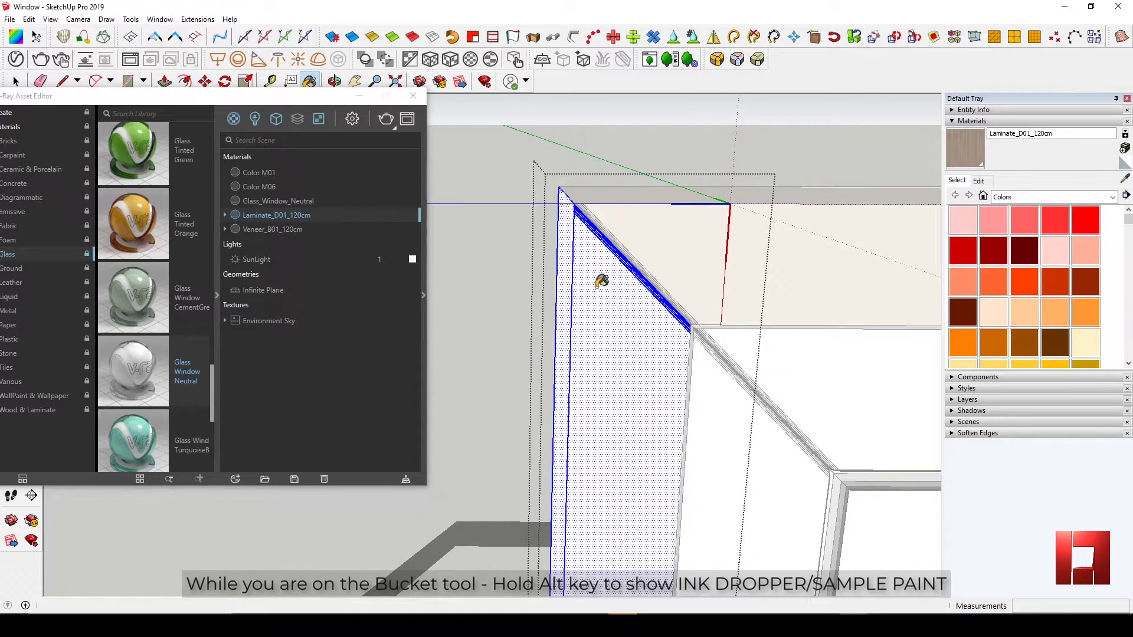
pyautogui.click(603, 283)
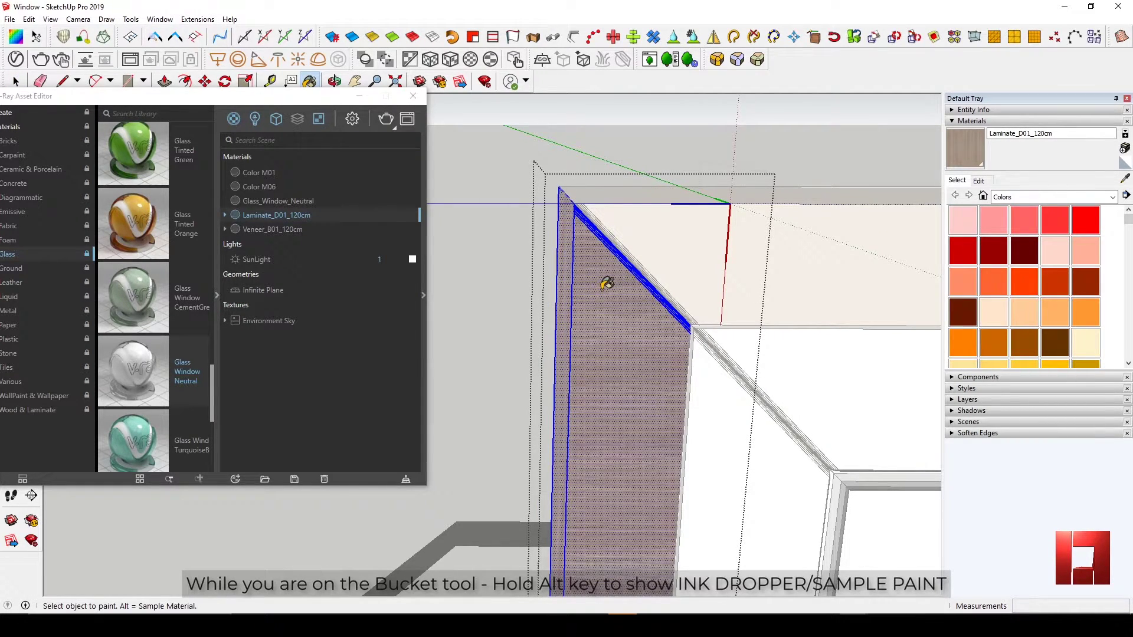
# - Rotate the laminate texture by 90 degrees on the left frame member's front face
pyautogui.press('space')
pyautogui.rightClick(604, 289)
pyautogui.moveTo(708, 222)
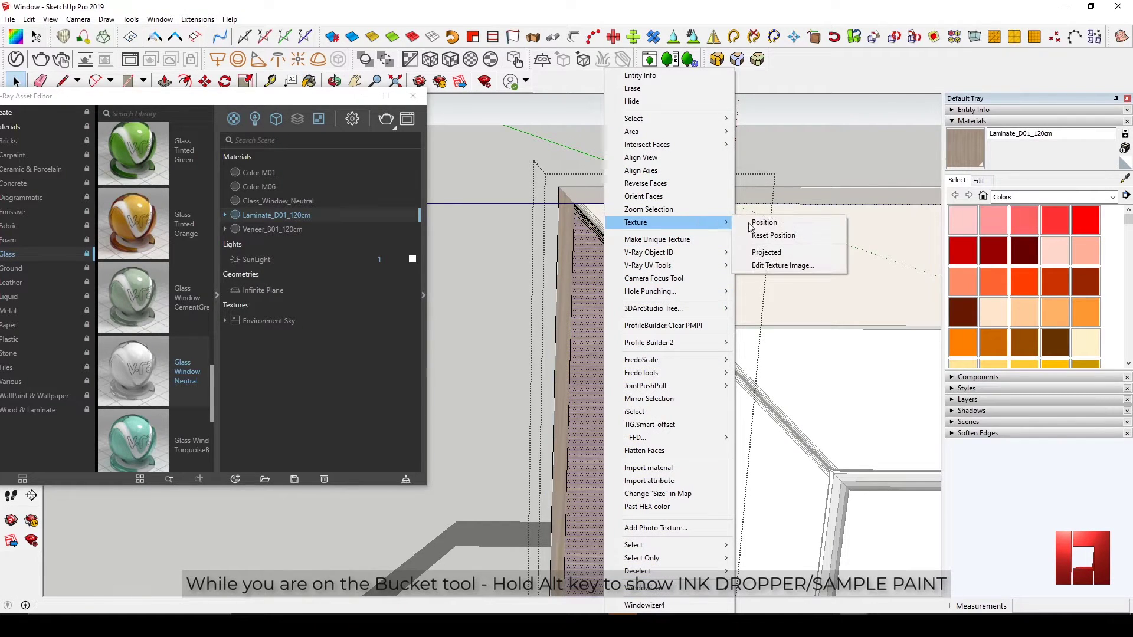
pyautogui.click(751, 225)
pyautogui.rightClick(604, 314)
pyautogui.moveTo(677, 370)
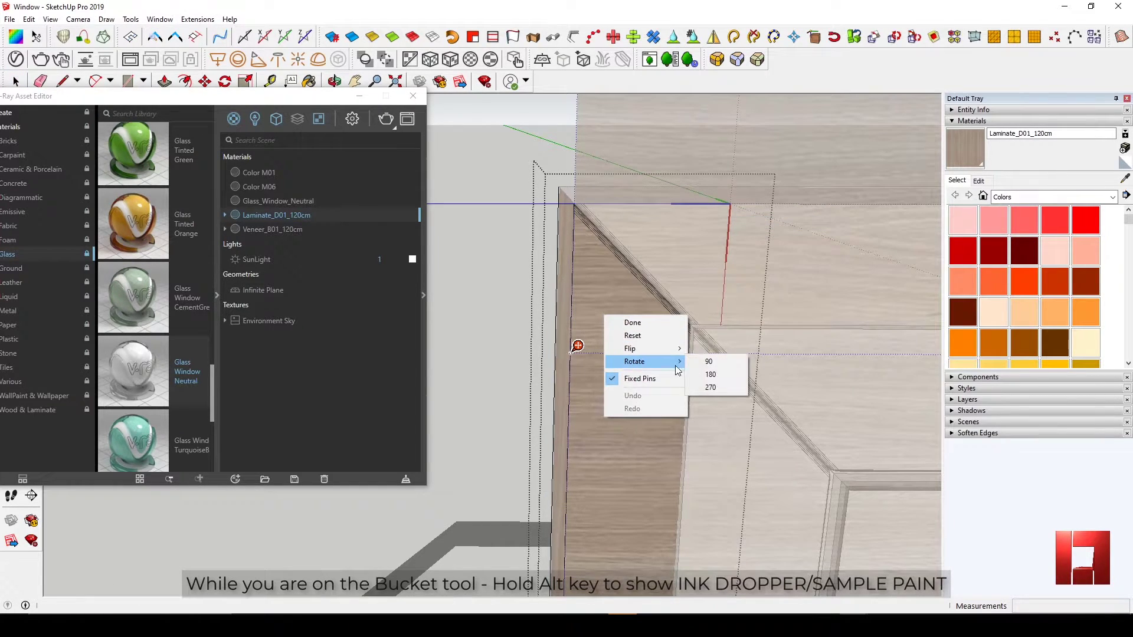
pyautogui.click(708, 361)
pyautogui.press('Return')
# - Sample the rotated laminate, repaint all faces of the left frame member with it, and close the member's group
pyautogui.press('b')
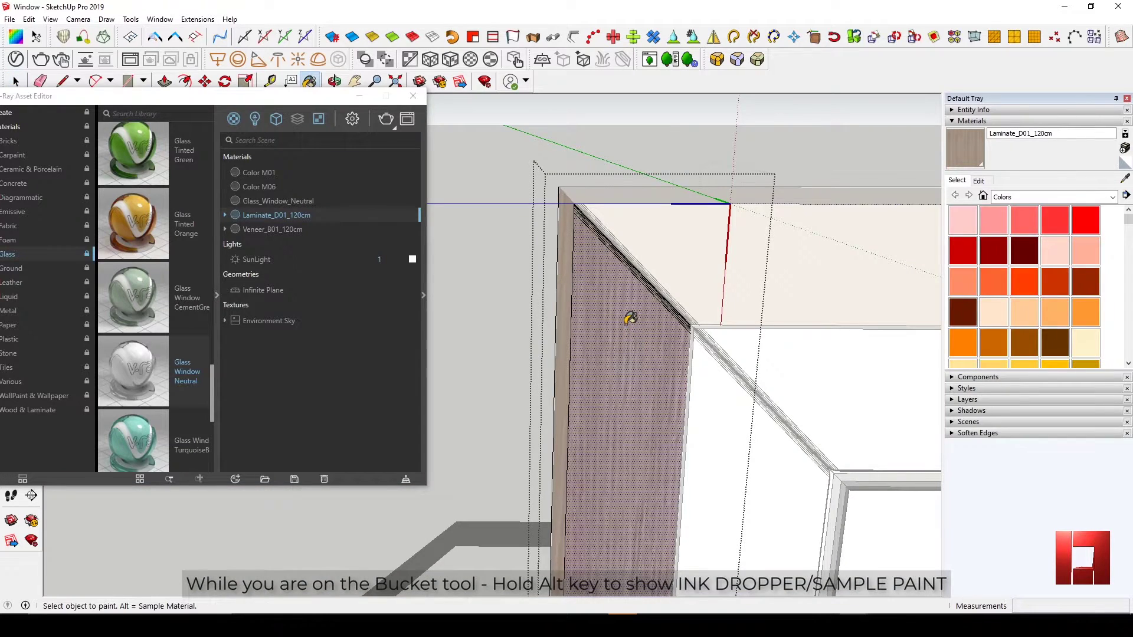
pyautogui.press('alt')
pyautogui.scroll(-3, 616, 236)
pyautogui.press('space')
pyautogui.scroll(-2, 606, 254)
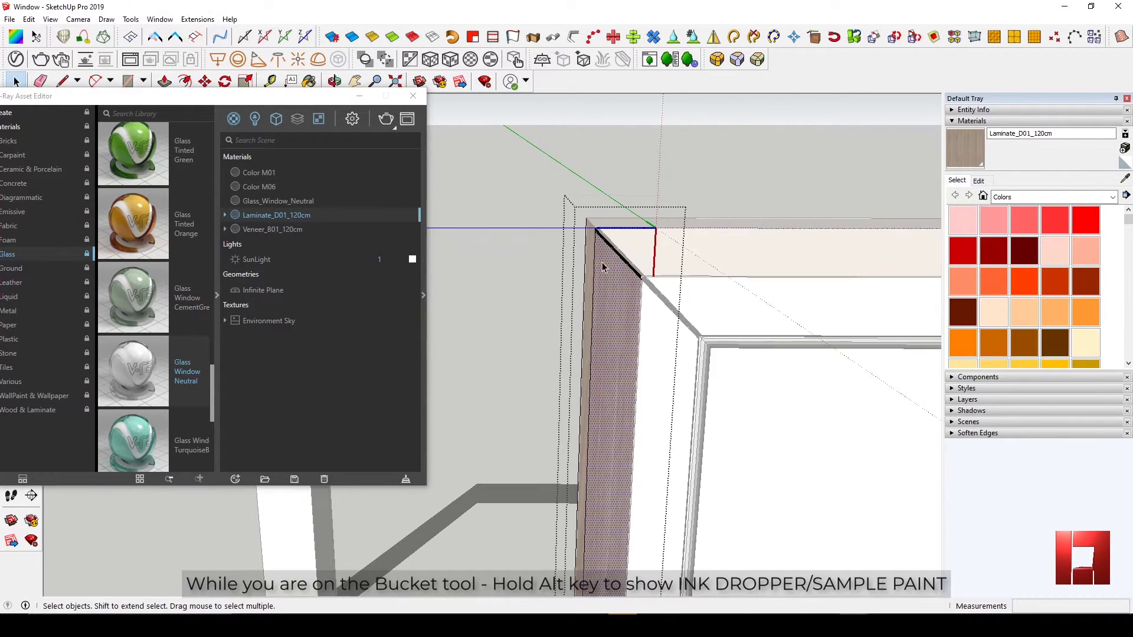
pyautogui.scroll(4, 603, 252)
pyautogui.tripleClick(598, 257)
pyautogui.press('b')
pyautogui.moveTo(597, 257)
pyautogui.mouseDown(button='middle')
pyautogui.moveTo(608, 250)
pyautogui.moveTo(577, 281)
pyautogui.moveTo(519, 273)
pyautogui.moveTo(637, 314)
pyautogui.moveTo(669, 377)
pyautogui.mouseUp(button='middle')
pyautogui.click(569, 257)
pyautogui.press('space')
pyautogui.press('Escape')
pyautogui.scroll(-5, 545, 279)
pyautogui.scroll(-2, 576, 305)
pyautogui.scroll(3, 669, 278)
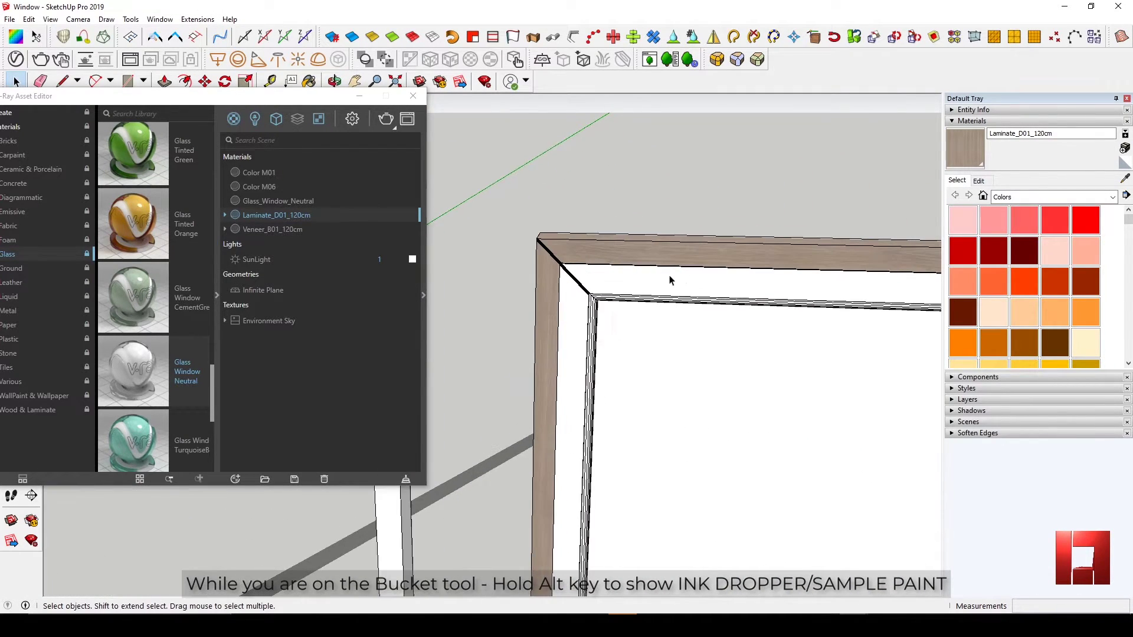
pyautogui.click(621, 286)
pyautogui.moveTo(622, 283)
pyautogui.mouseDown(button='middle')
pyautogui.moveTo(635, 286)
pyautogui.moveTo(528, 269)
pyautogui.mouseUp(button='middle')
pyautogui.press('b')
pyautogui.press('space')
pyautogui.click(553, 235)
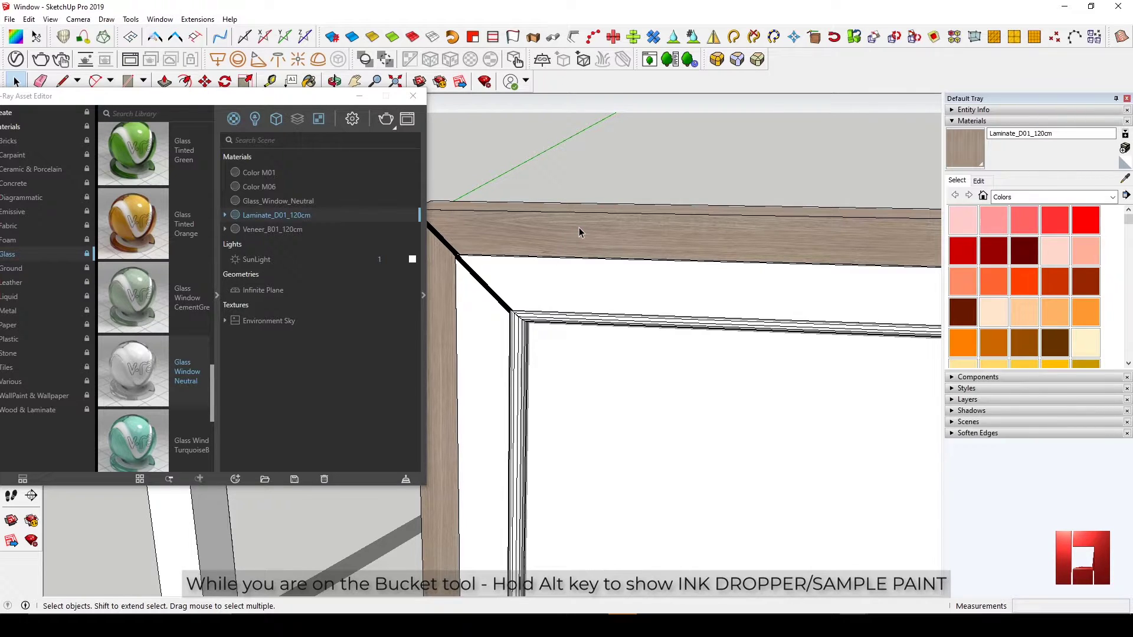
pyautogui.moveTo(572, 240); pyautogui.dragTo(541, 292, button='middle')
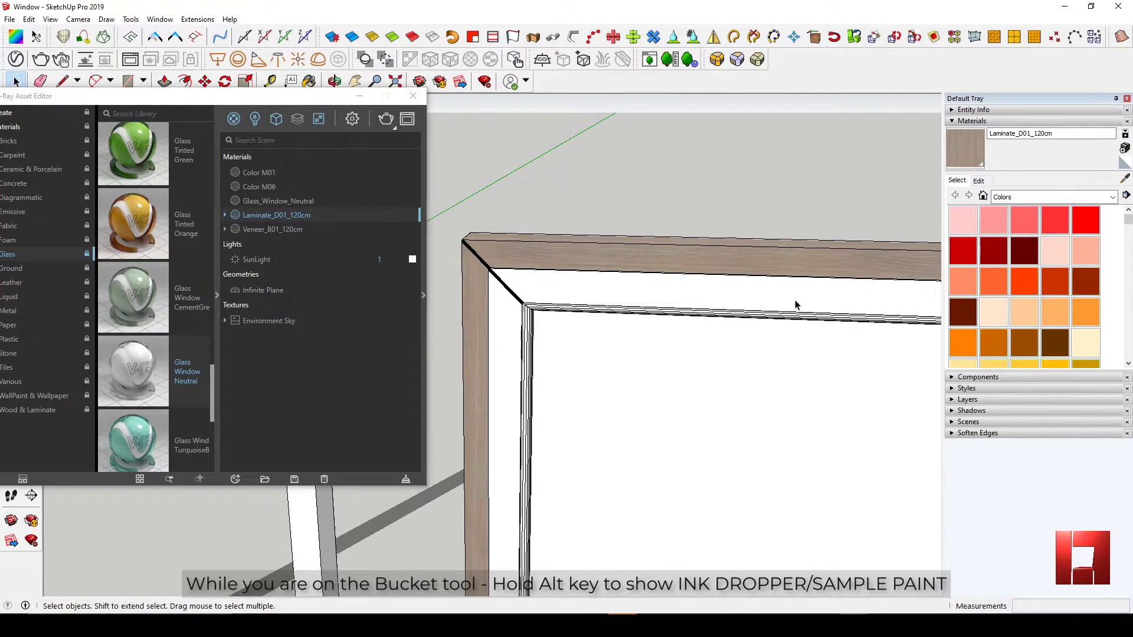
pyautogui.moveTo(727, 306); pyautogui.dragTo(593, 255, button='middle')
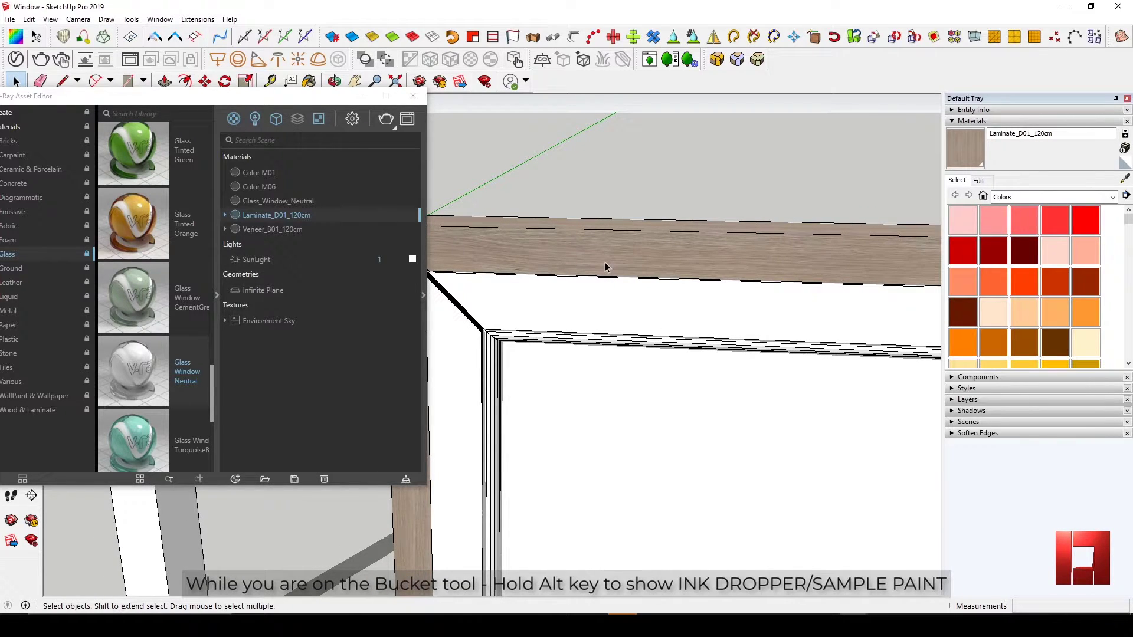
pyautogui.rightClick(587, 328)
# - Open the top sash member and paint its front face with the laminate sampled from the top frame member
pyautogui.doubleClick(546, 312)
pyautogui.moveTo(546, 312)
pyautogui.mouseDown(button='middle')
pyautogui.moveTo(533, 291)
pyautogui.moveTo(579, 295)
pyautogui.mouseUp(button='middle')
pyautogui.click(587, 301)
pyautogui.press('b')
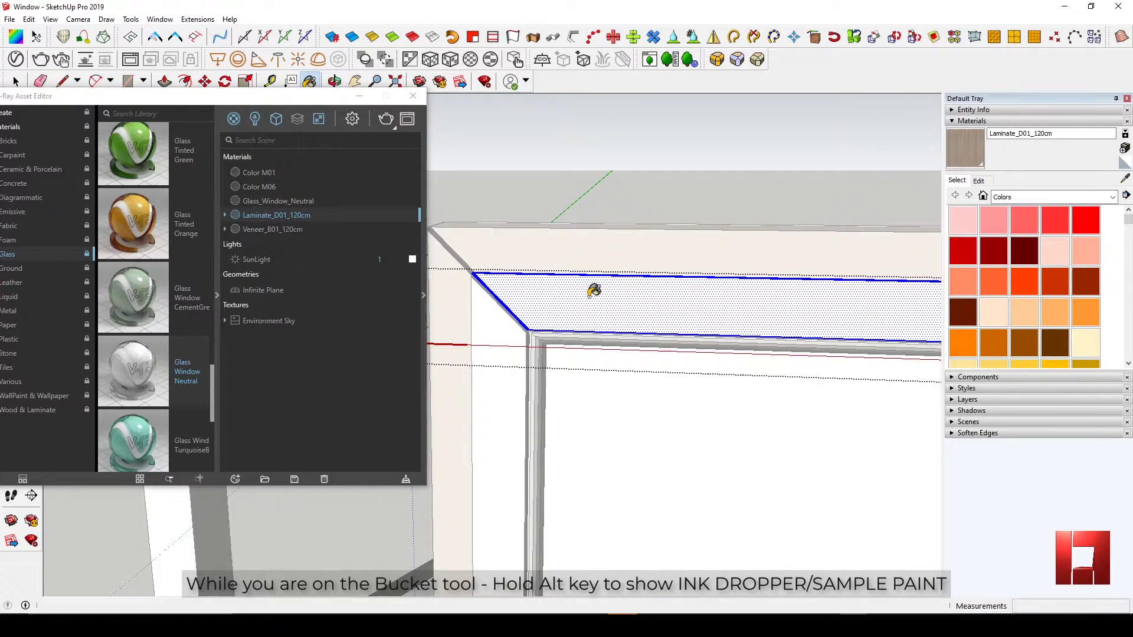
pyautogui.press('alt')
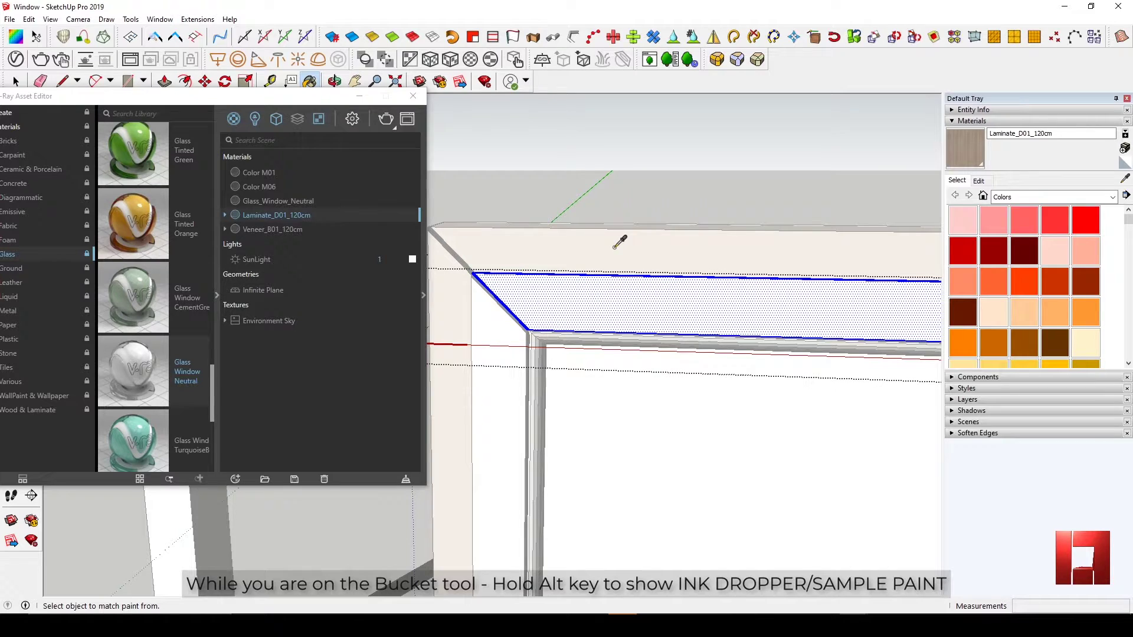
pyautogui.click(581, 295)
pyautogui.press('space')
pyautogui.moveTo(584, 295)
pyautogui.mouseDown(button='middle')
pyautogui.moveTo(566, 325)
pyautogui.moveTo(561, 268)
pyautogui.moveTo(592, 195)
pyautogui.moveTo(617, 263)
pyautogui.moveTo(564, 252)
pyautogui.mouseUp(button='middle')
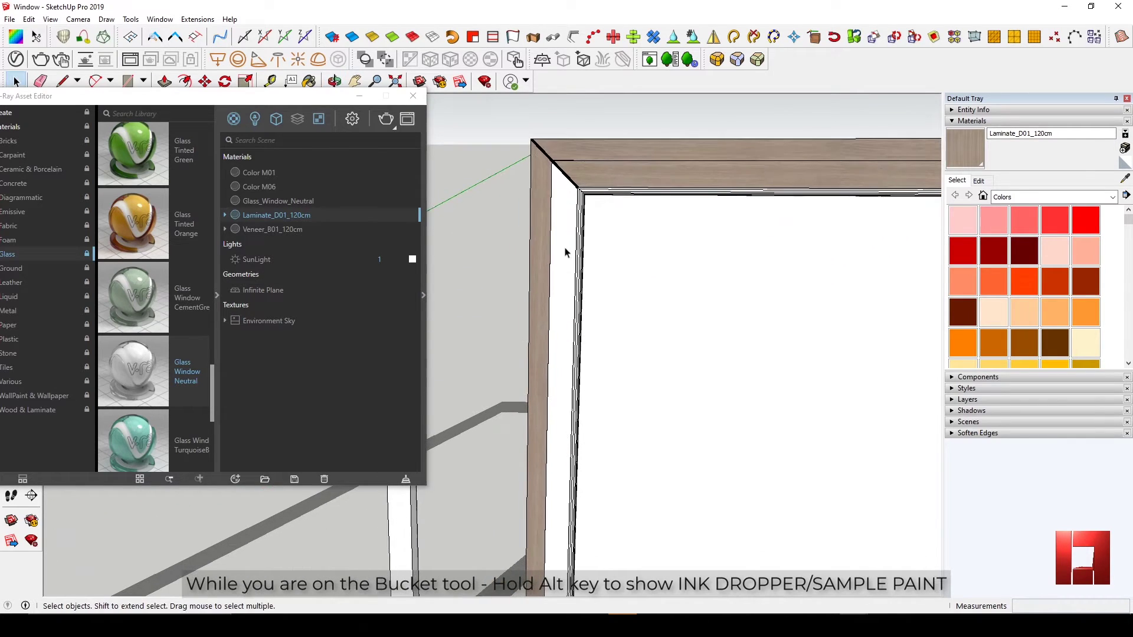
# - Paint the right sash member's front face with the laminate sampled from the right frame member and close its group
pyautogui.scroll(-5, 565, 253)
pyautogui.moveTo(630, 374); pyautogui.dragTo(763, 209, button='middle')
pyautogui.scroll(5, 763, 209)
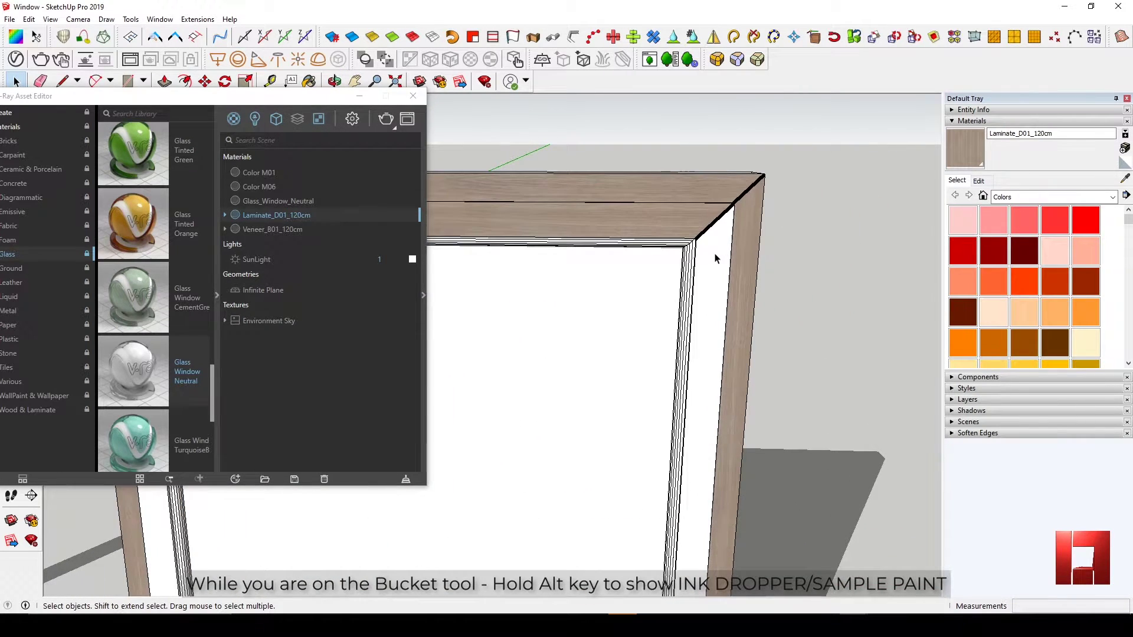
pyautogui.doubleClick(715, 256)
pyautogui.click(716, 256)
pyautogui.scroll(2, 716, 253)
pyautogui.press('b')
pyautogui.press('alt')
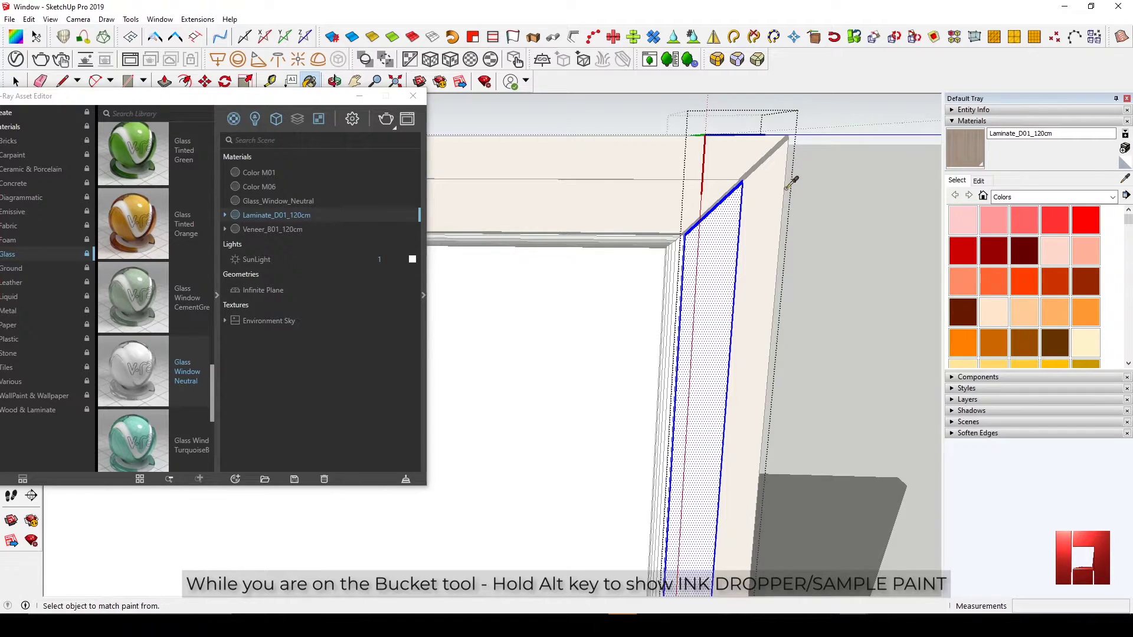
pyautogui.click(722, 228)
pyautogui.press('space')
pyautogui.scroll(-4, 723, 231)
pyautogui.press('Escape')
# - Open the bead group inside the sash and sample the vertical-grain laminate from the adjacent right member
pyautogui.moveTo(658, 276); pyautogui.dragTo(832, 283, button='middle')
pyautogui.scroll(4, 627, 228)
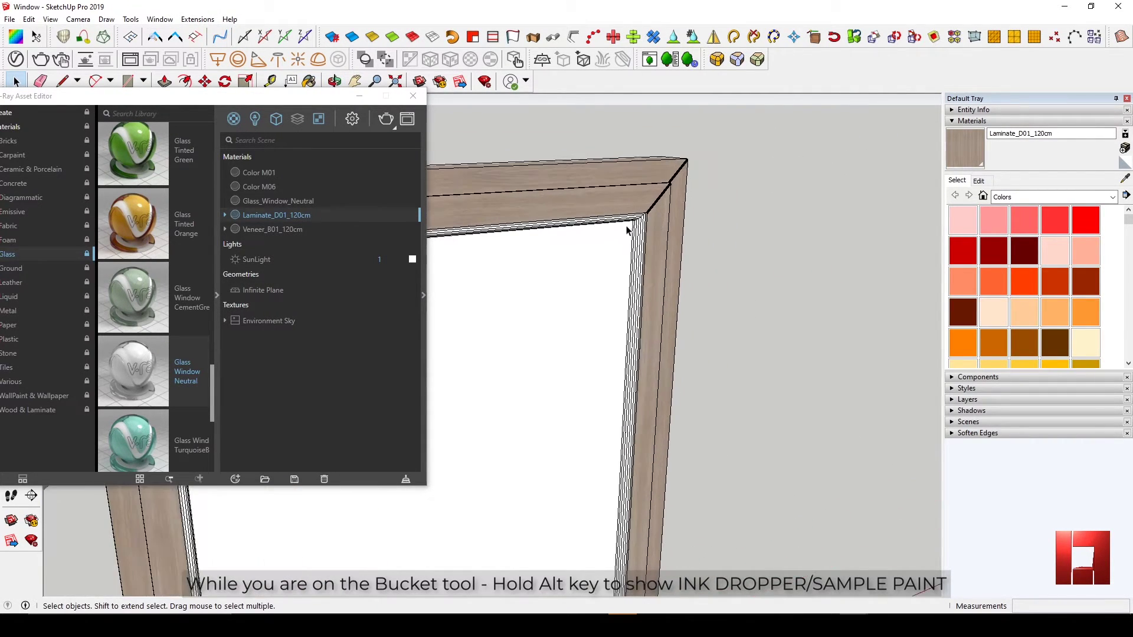
pyautogui.tripleClick(652, 228)
pyautogui.scroll(-1, 653, 229)
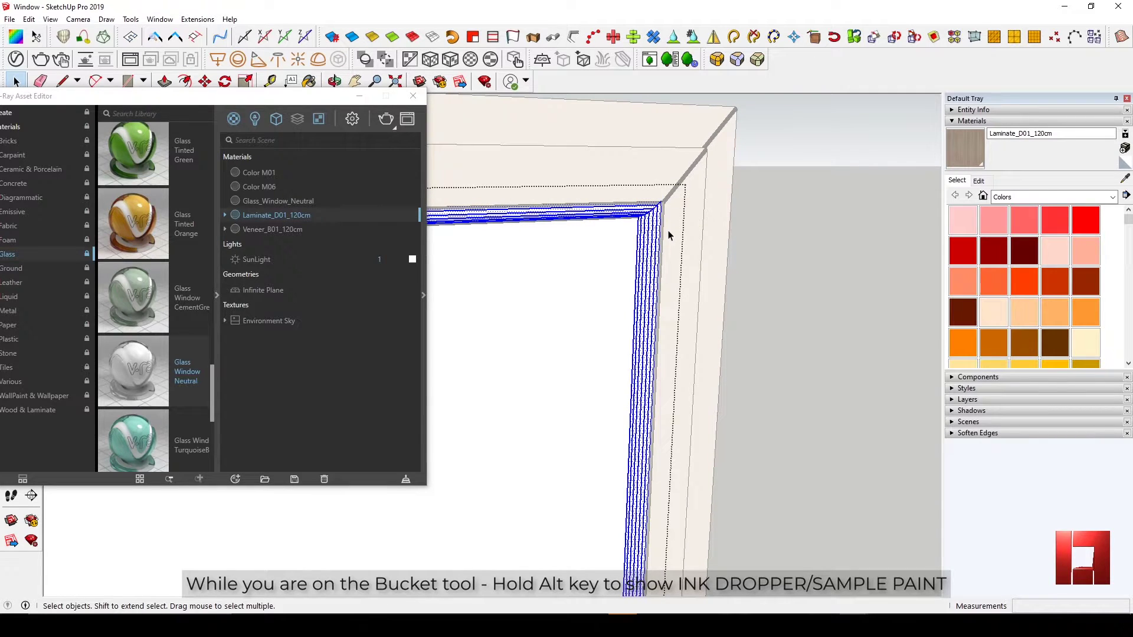
pyautogui.press('b')
pyautogui.press('alt')
pyautogui.press('space')
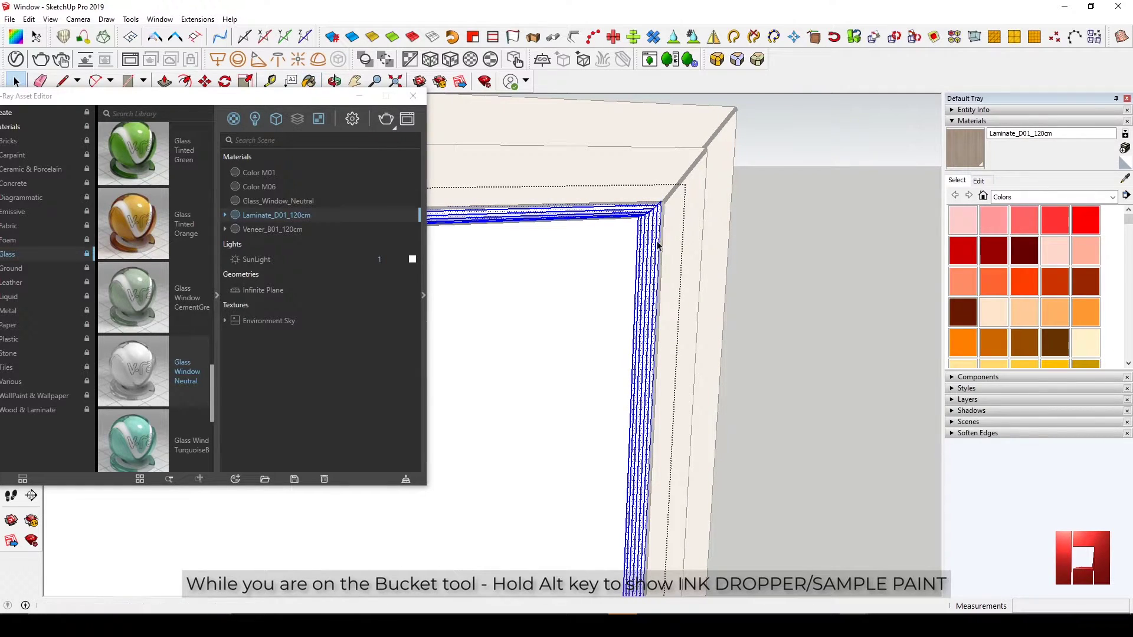
pyautogui.moveTo(692, 246); pyautogui.dragTo(581, 245)
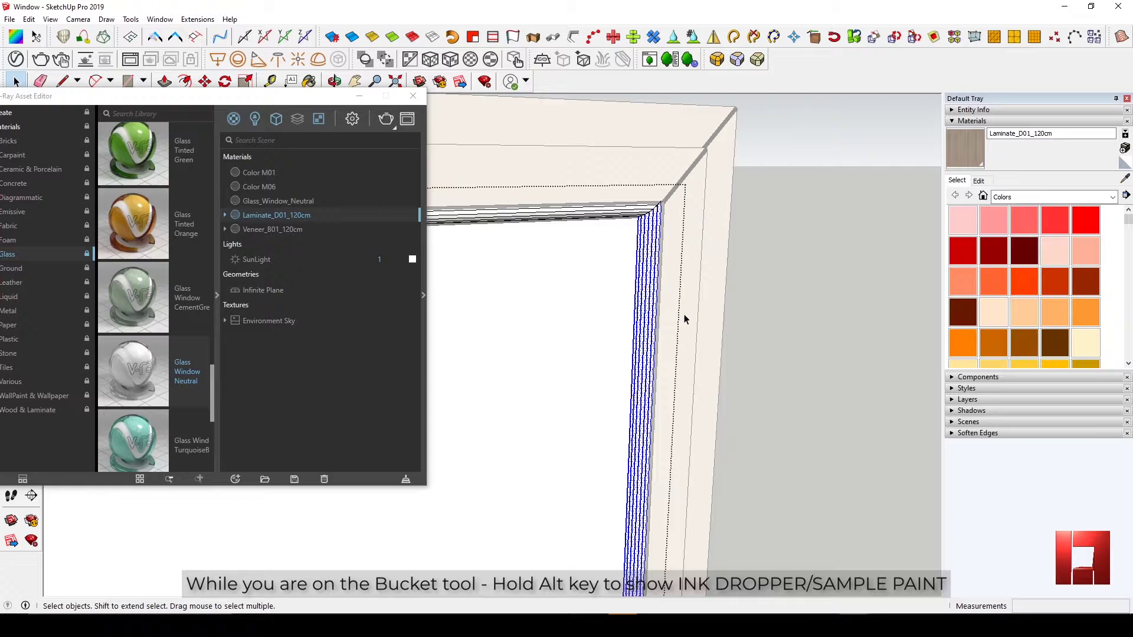
pyautogui.moveTo(557, 282); pyautogui.dragTo(699, 359)
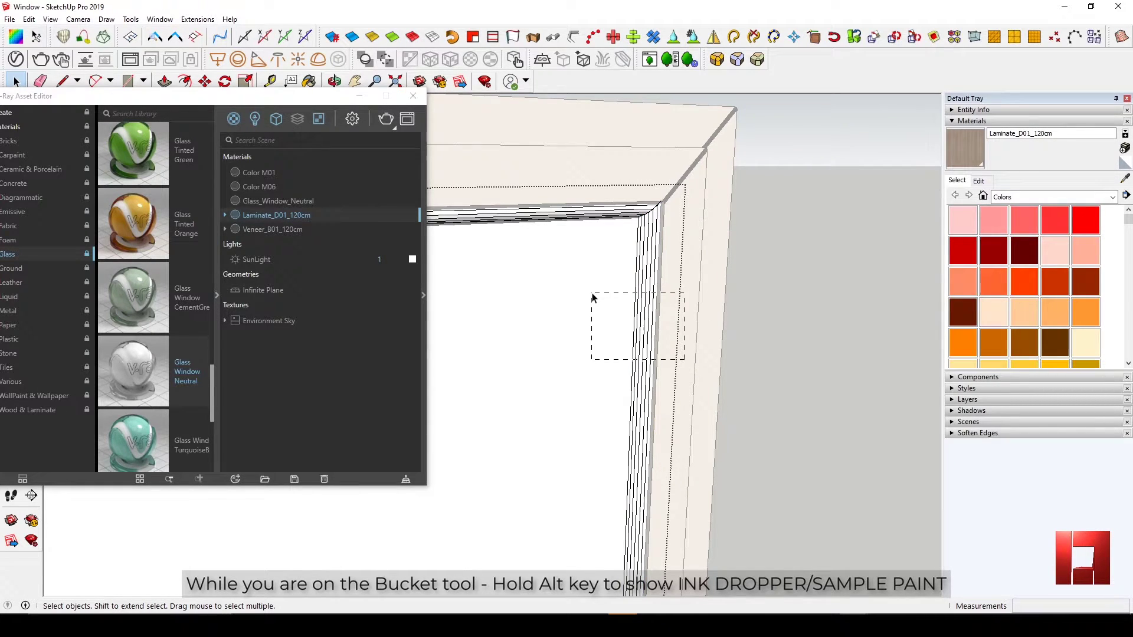
pyautogui.moveTo(591, 295); pyautogui.dragTo(593, 296)
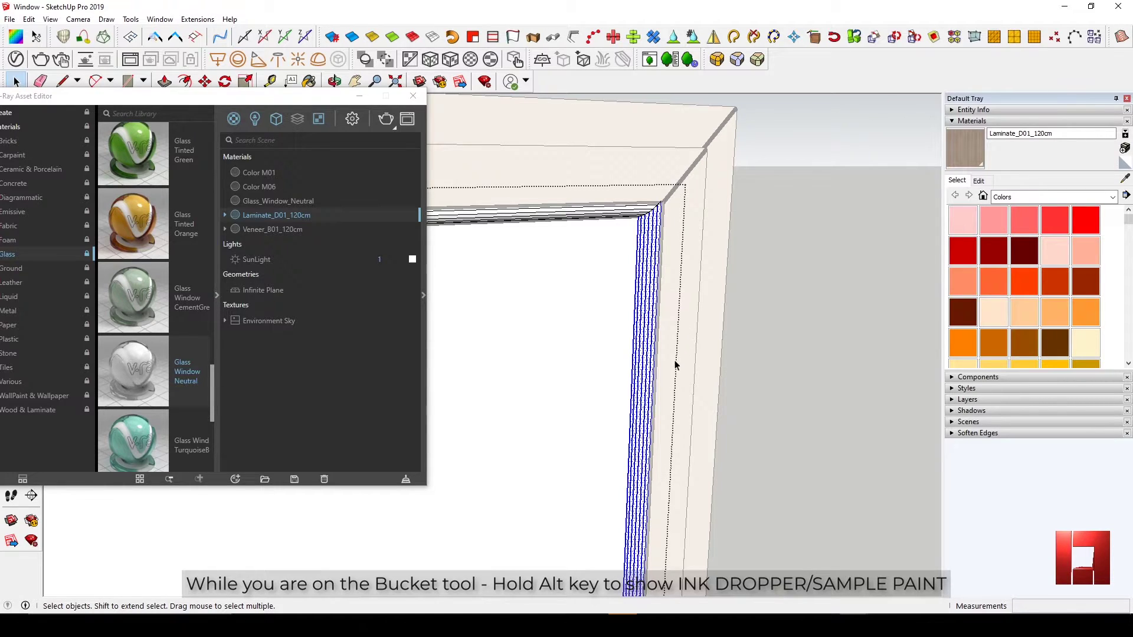
pyautogui.press('b')
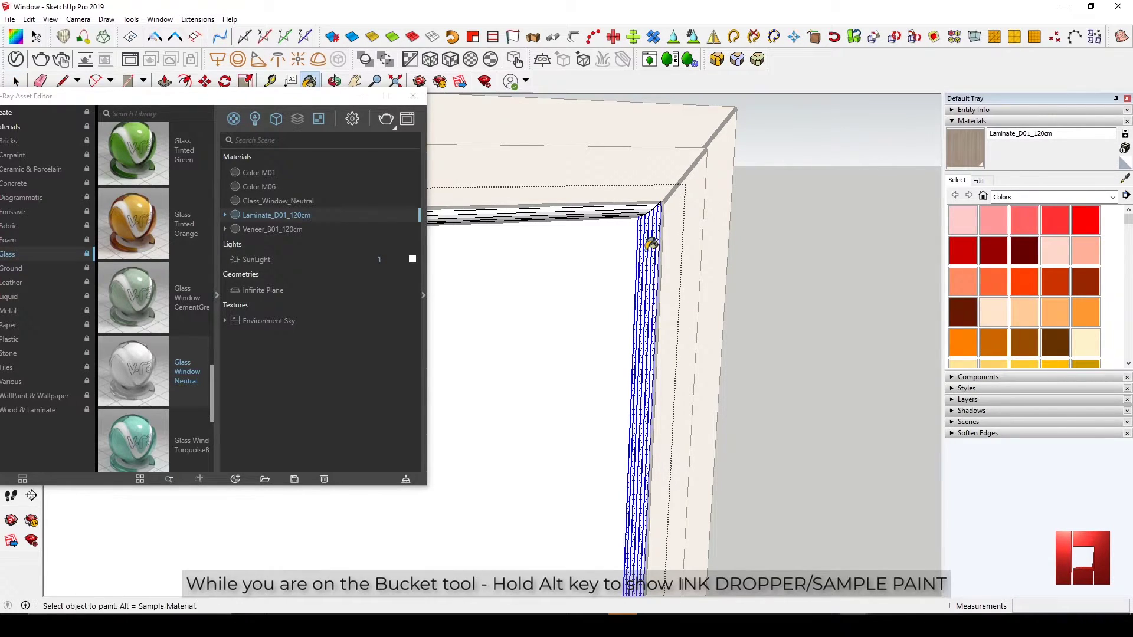
pyautogui.press('space')
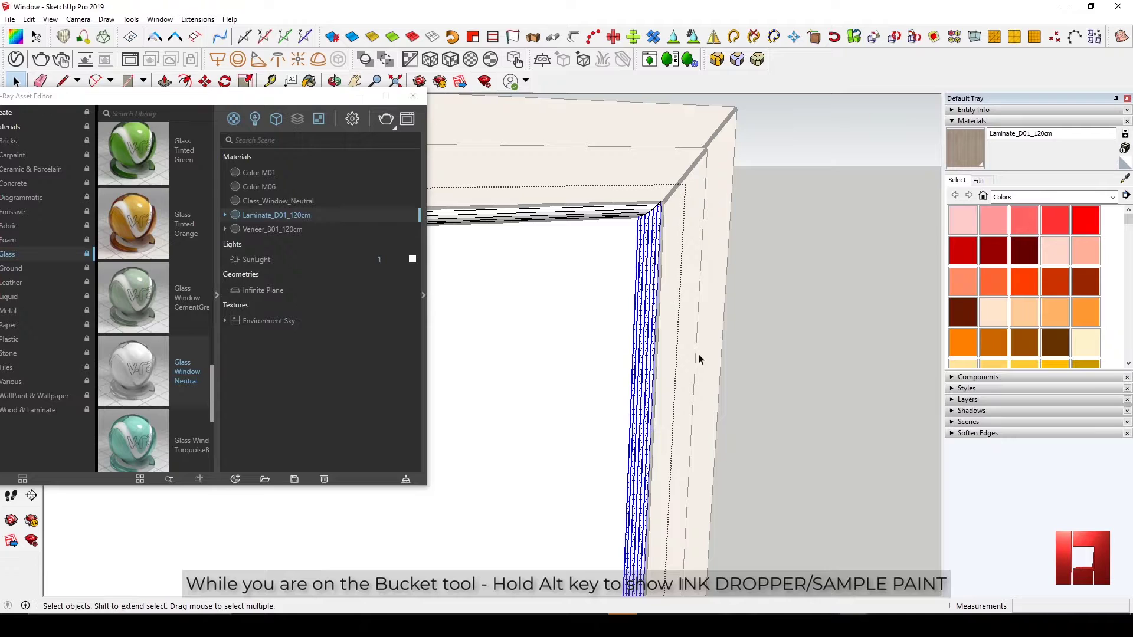
pyautogui.press('b')
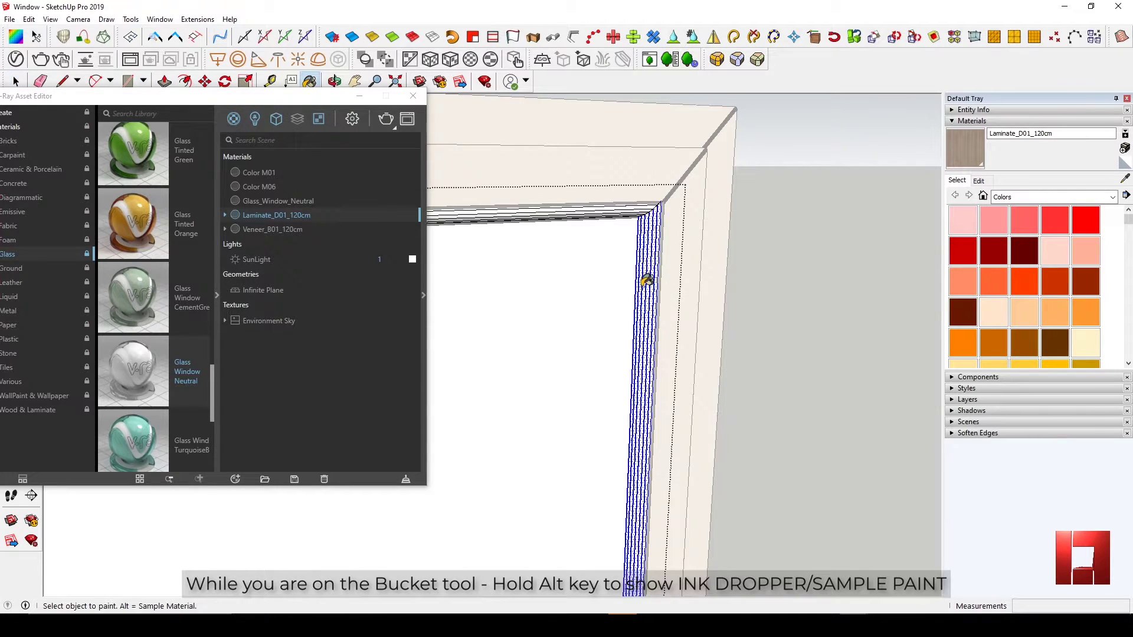
pyautogui.press('space')
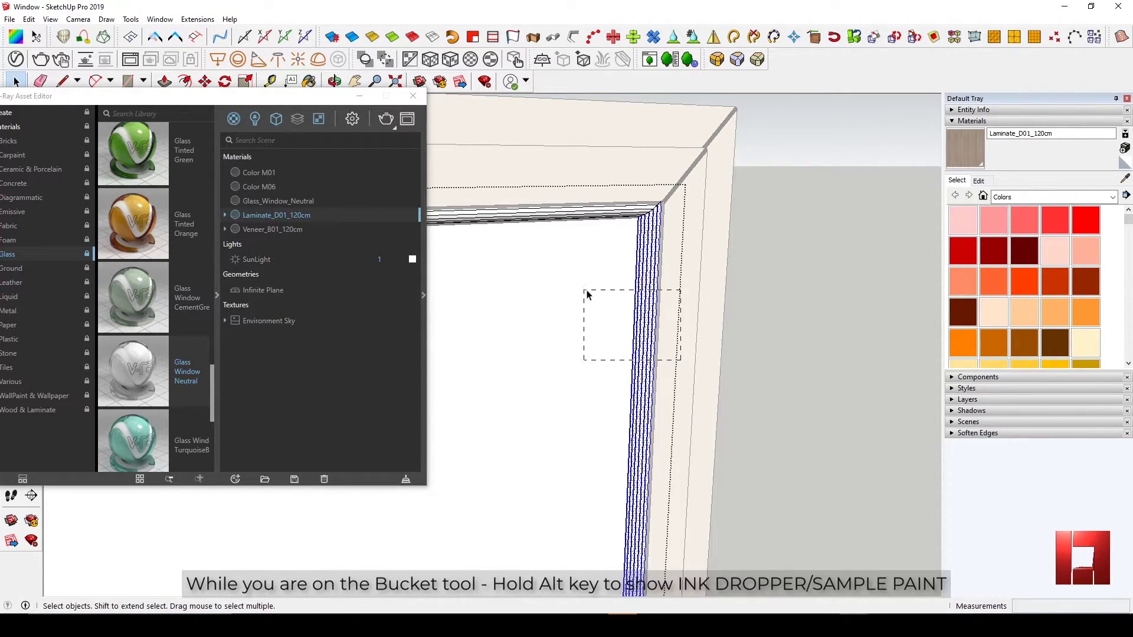
pyautogui.moveTo(566, 253); pyautogui.dragTo(738, 382)
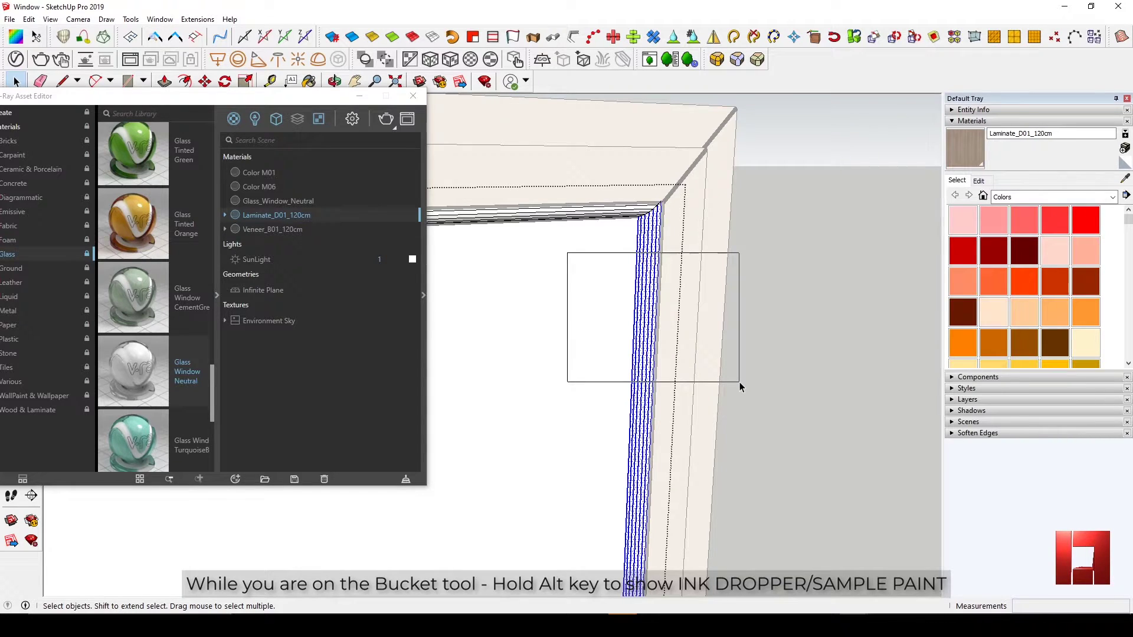
pyautogui.moveTo(541, 245); pyautogui.dragTo(692, 364)
pyautogui.scroll(-4, 556, 248)
pyautogui.keyDown('shift'); pyautogui.moveTo(569, 238); pyautogui.dragTo(596, 290, button='middle'); pyautogui.keyUp('shift')
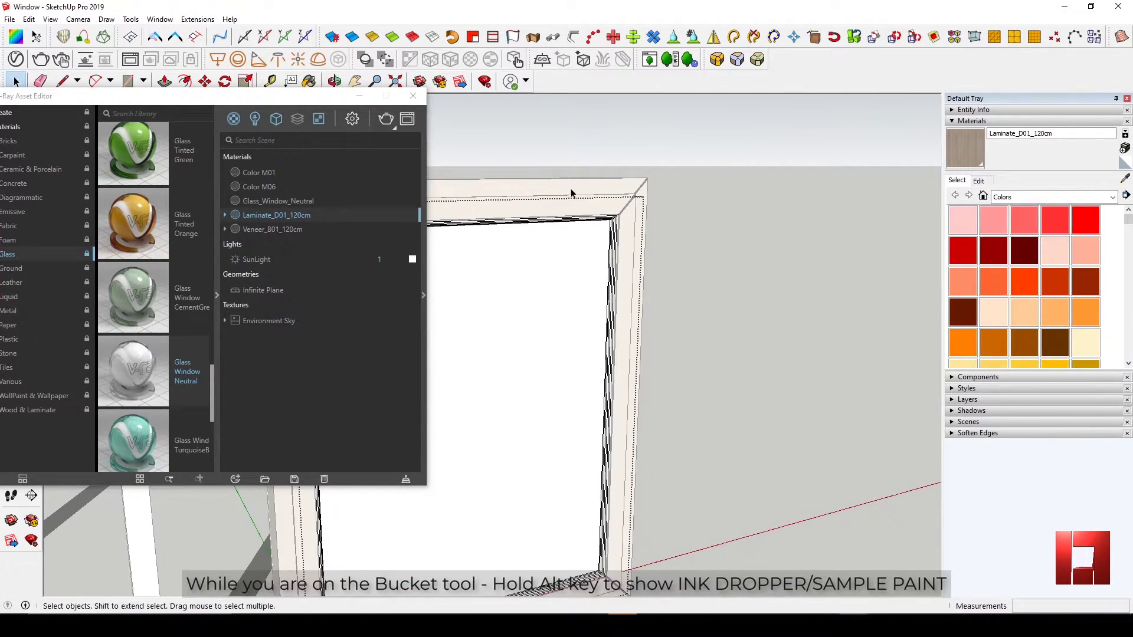
# - Select only the right vertical bead's faces, paint them with the vertical-grain laminate, and close the bead group
pyautogui.moveTo(557, 182); pyautogui.dragTo(674, 584)
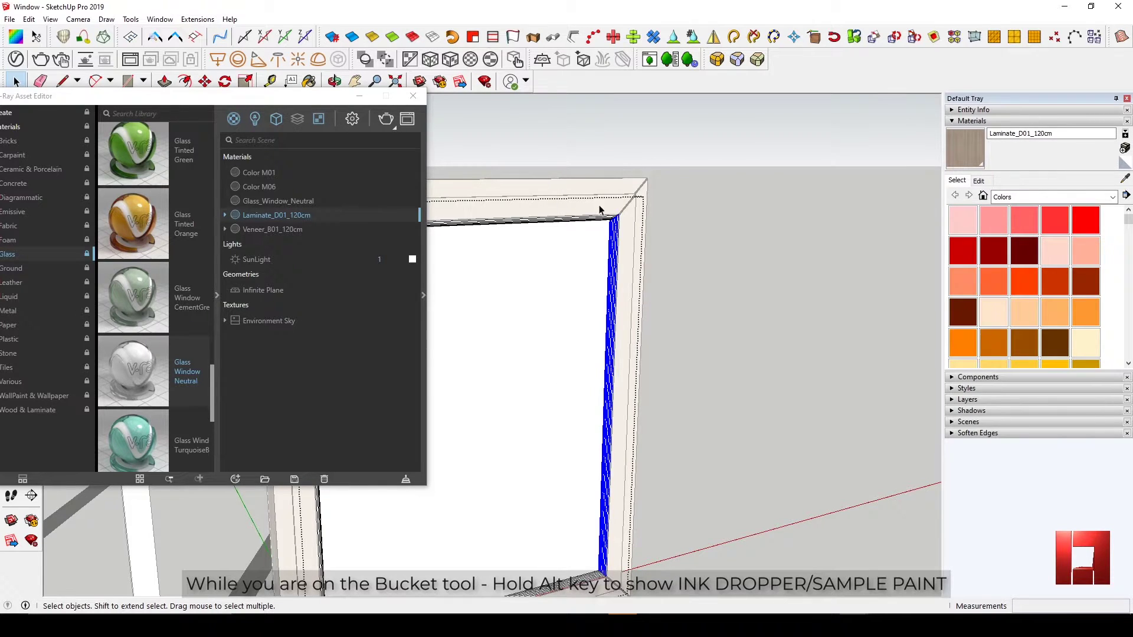
pyautogui.scroll(2, 615, 256)
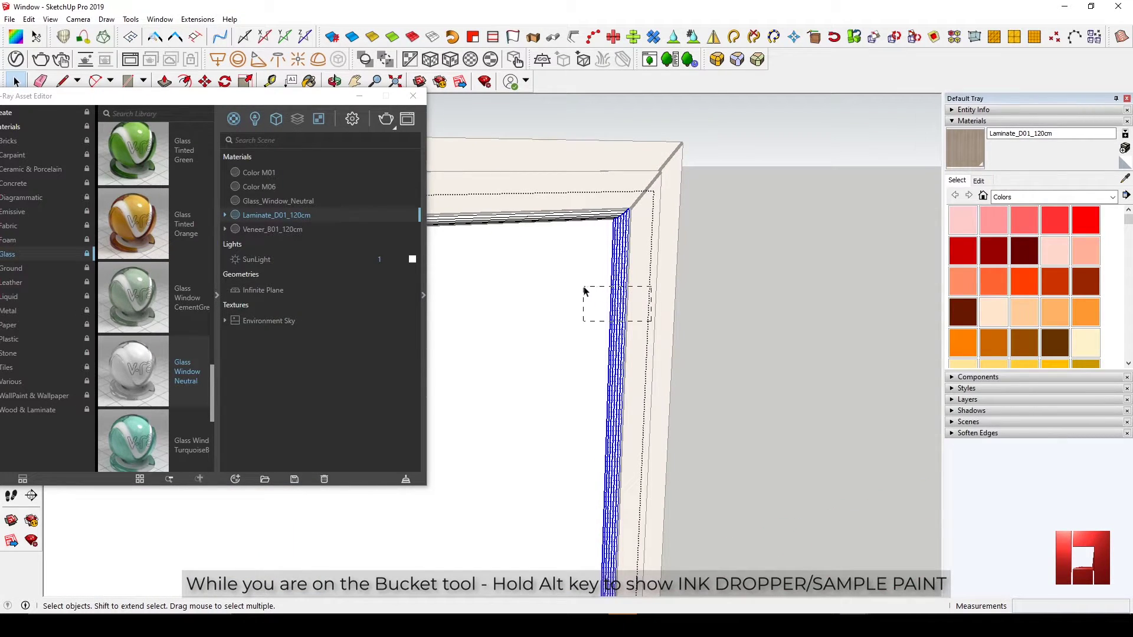
pyautogui.scroll(1, 628, 304)
pyautogui.scroll(1, 595, 211)
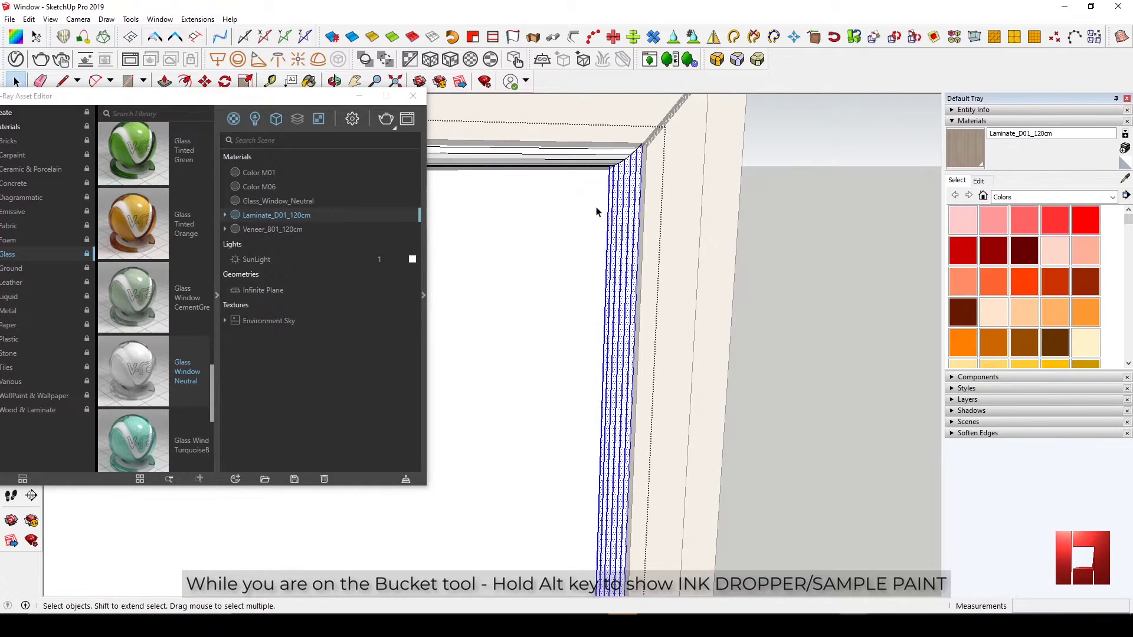
pyautogui.press('b')
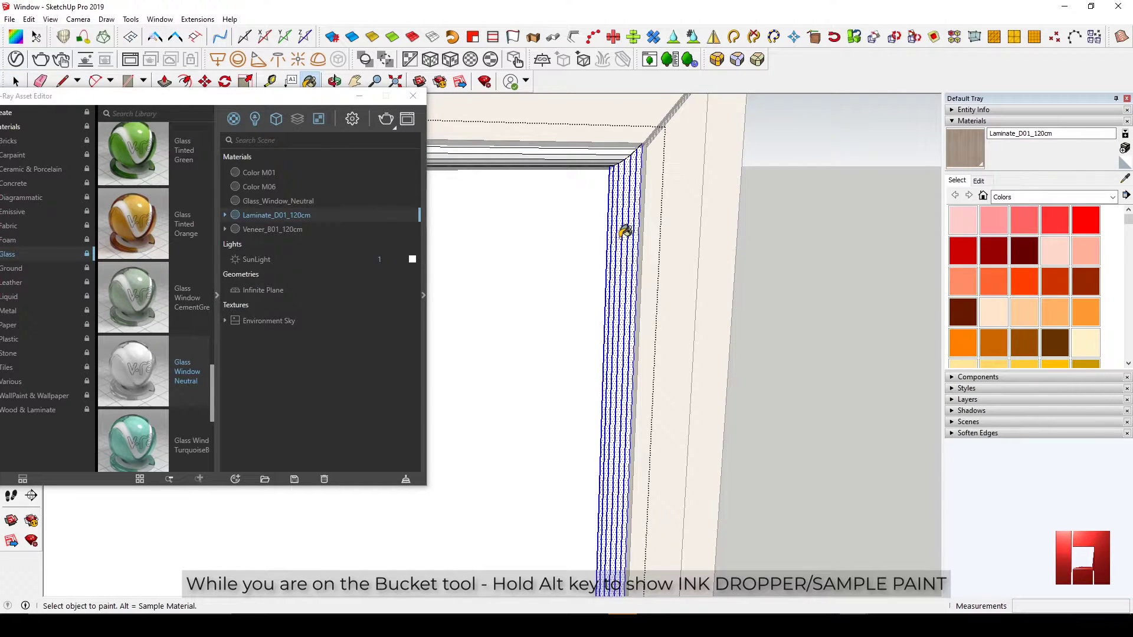
pyautogui.click(621, 235)
pyautogui.press('space')
pyautogui.press('Escape')
pyautogui.press('Escape')
# - Sample the laminate from the window's top member to use on the top bead
pyautogui.moveTo(633, 232)
pyautogui.mouseDown(button='middle')
pyautogui.moveTo(584, 239)
pyautogui.moveTo(738, 228)
pyautogui.moveTo(672, 286)
pyautogui.mouseUp(button='middle')
pyautogui.scroll(-3, 738, 228)
pyautogui.scroll(3, 593, 233)
pyautogui.press('b')
pyautogui.press('alt')
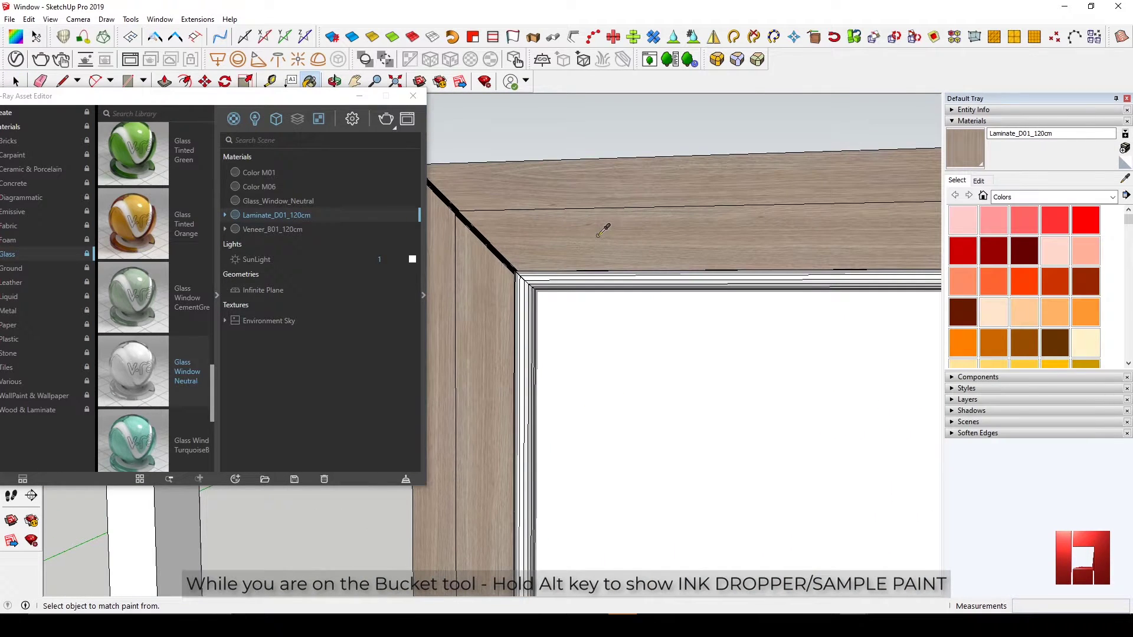
# - Open the bead group, select only the top bead's faces, and paint them with the sampled Laminate_D01_120cm
pyautogui.press('space')
pyautogui.tripleClick(594, 283)
pyautogui.moveTo(657, 340); pyautogui.dragTo(614, 217)
pyautogui.press('b')
pyautogui.click(624, 278)
pyautogui.press('space')
pyautogui.scroll(-3, 581, 217)
pyautogui.scroll(6, 642, 248)
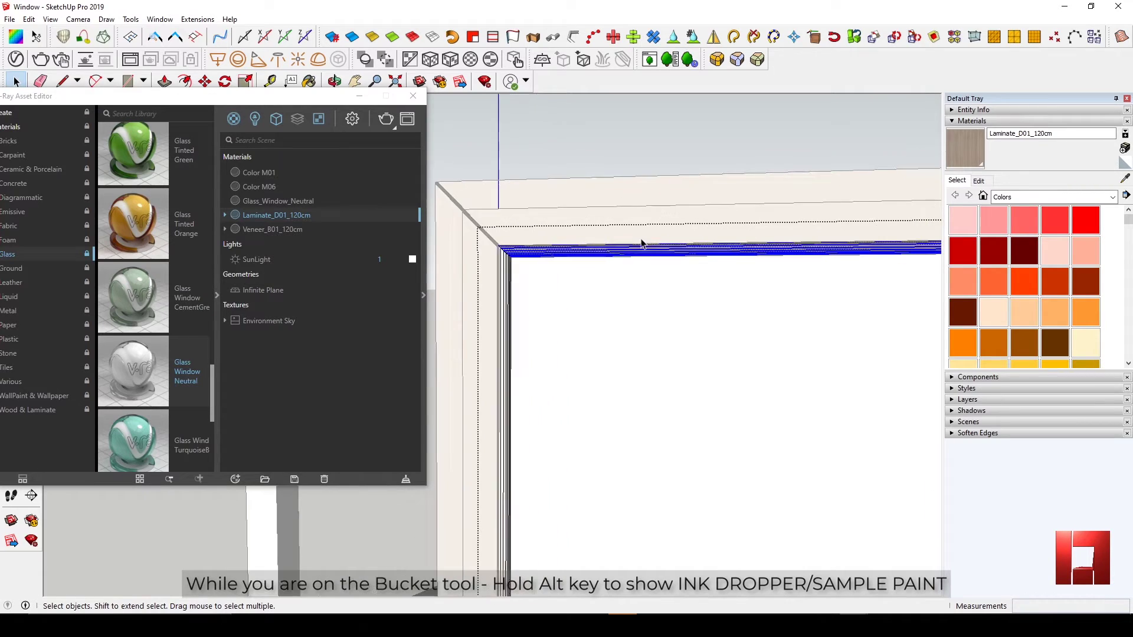
pyautogui.press('b')
pyautogui.press('alt')
pyautogui.press('alt')
pyautogui.press('space')
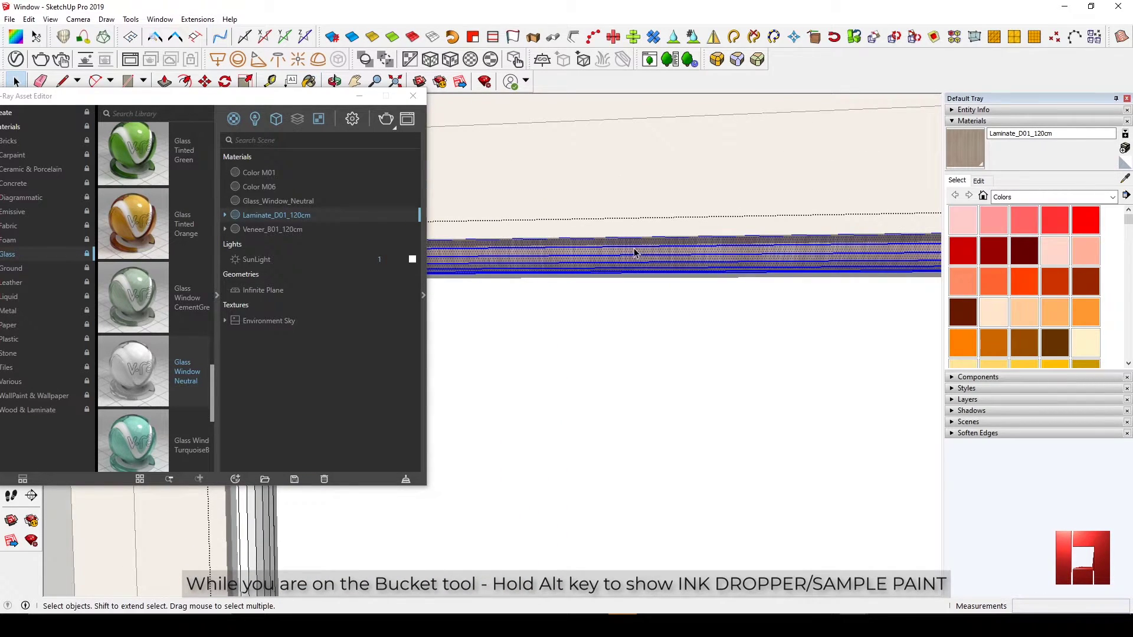
# - Select only the uppermost face strip of the top bead and rotate its texture by 90 degrees
pyautogui.scroll(-2, 633, 250)
pyautogui.click(558, 204)
pyautogui.scroll(2, 544, 251)
pyautogui.moveTo(544, 253)
pyautogui.mouseDown(button='middle')
pyautogui.moveTo(539, 238)
pyautogui.moveTo(621, 169)
pyautogui.moveTo(561, 248)
pyautogui.moveTo(589, 242)
pyautogui.mouseUp(button='middle')
pyautogui.tripleClick(575, 242)
pyautogui.scroll(2, 554, 245)
pyautogui.click(549, 247)
pyautogui.press('b')
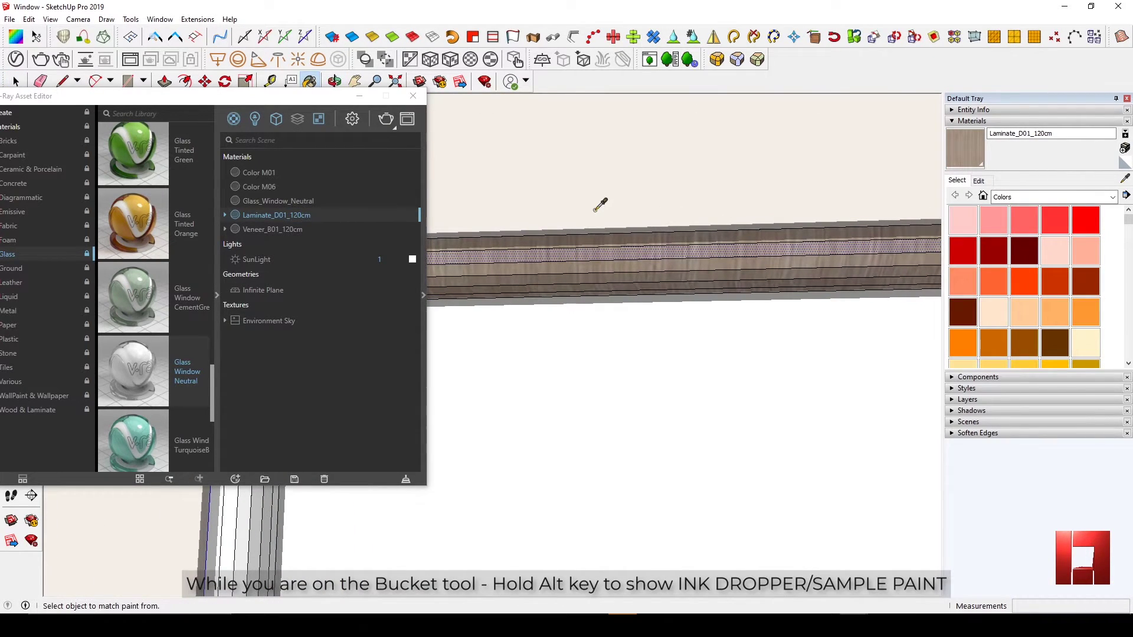
pyautogui.press('space')
pyautogui.click(589, 241)
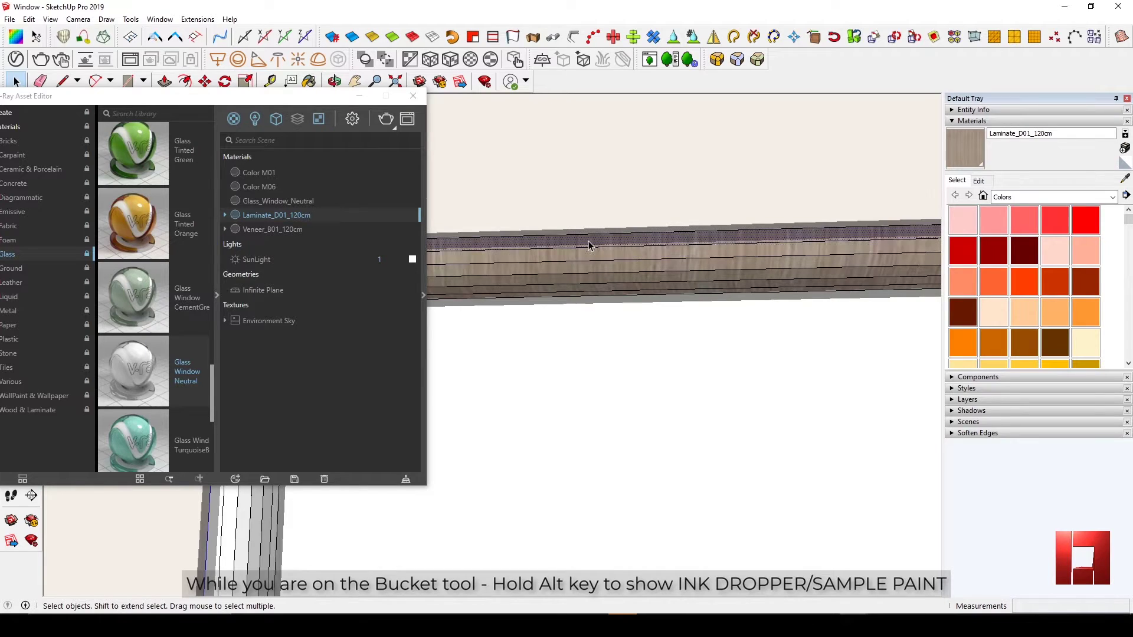
pyautogui.rightClick(588, 245)
pyautogui.moveTo(626, 226)
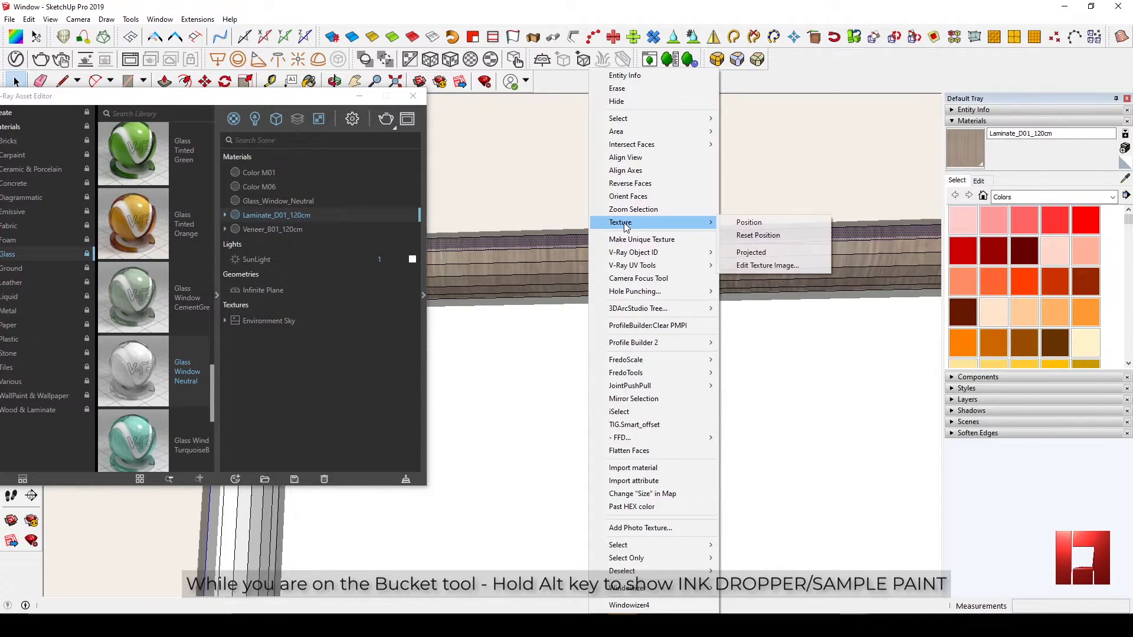
pyautogui.click(750, 223)
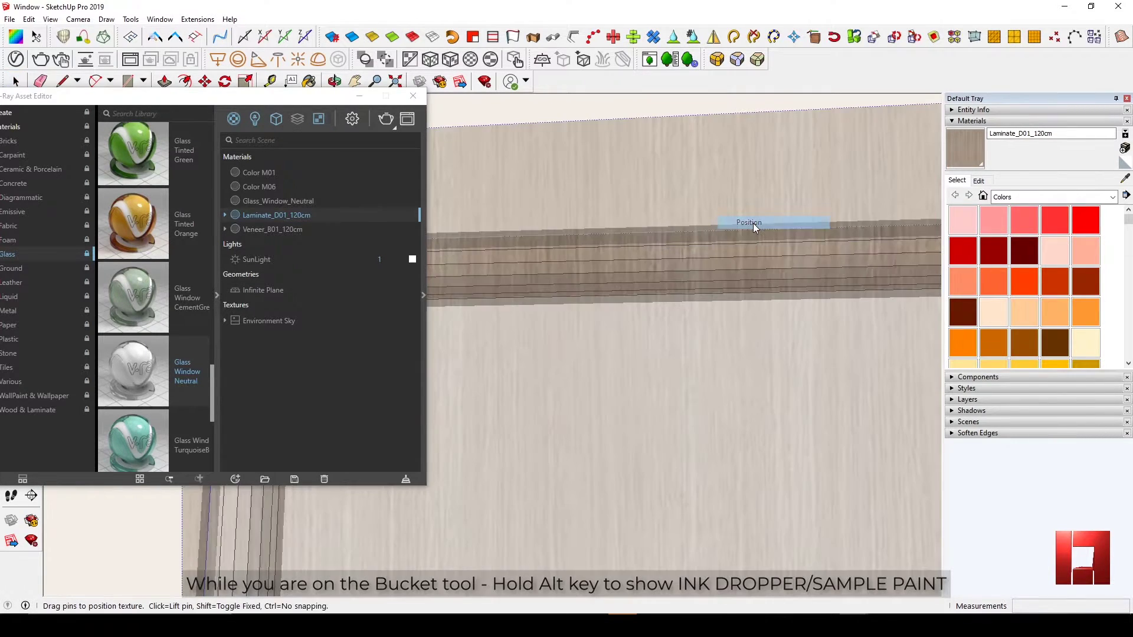
pyautogui.rightClick(646, 235)
pyautogui.moveTo(696, 282)
pyautogui.click(765, 282)
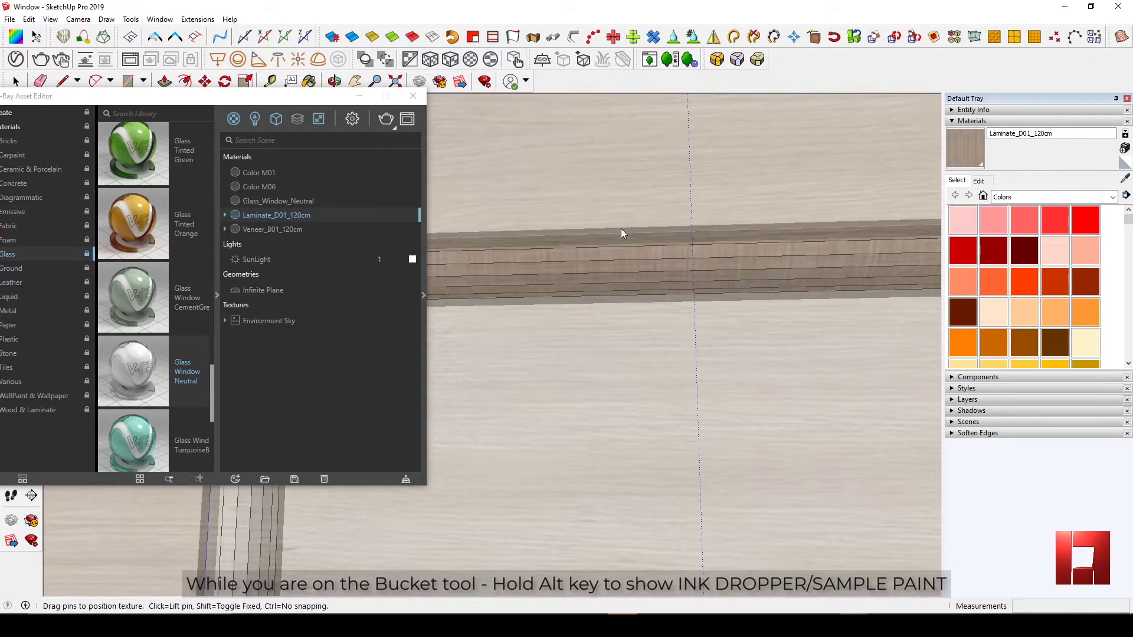
pyautogui.press('Return')
# - Sample the rotated laminate from the uppermost strip, paint all the top bead's faces with it, and close the group
pyautogui.press('b')
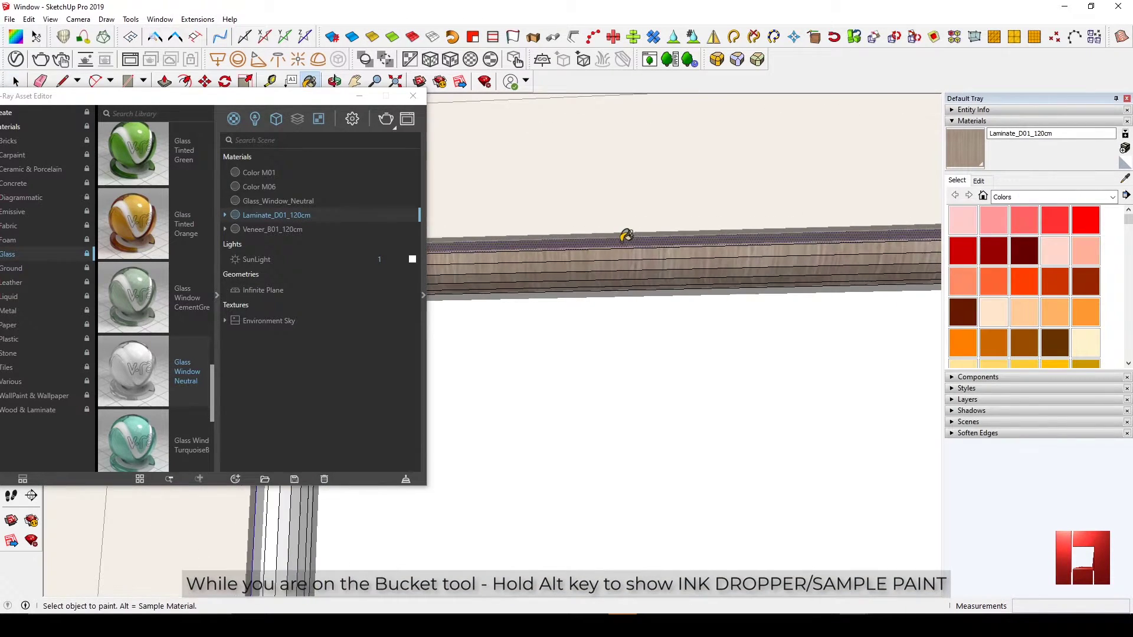
pyautogui.scroll(1, 629, 238)
pyautogui.press('alt')
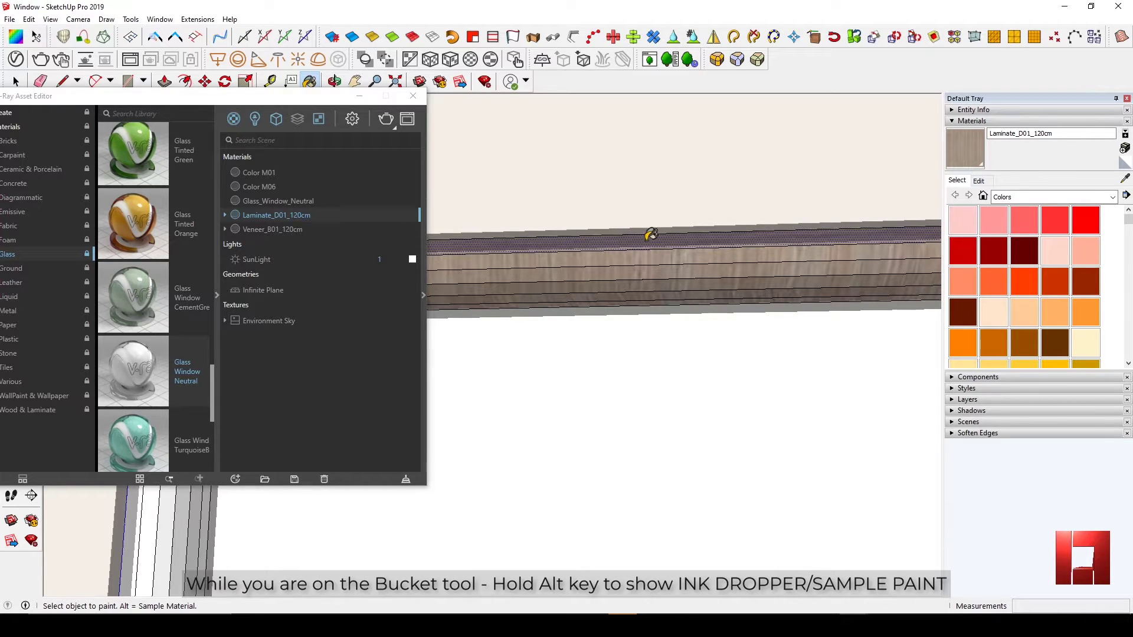
pyautogui.press('alt')
pyautogui.press('space')
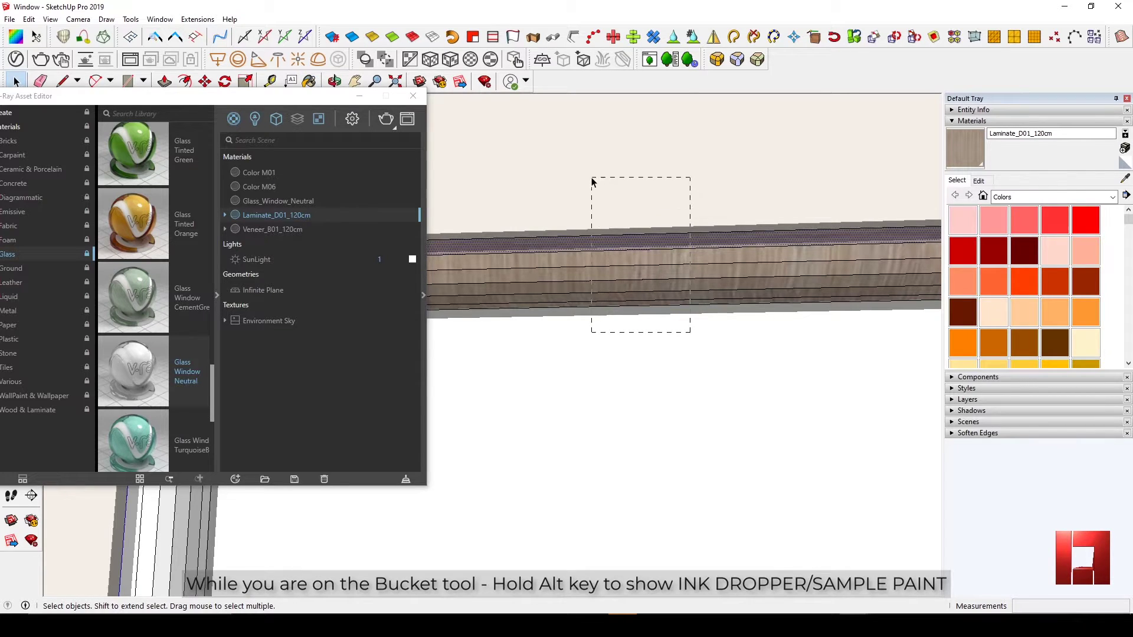
pyautogui.moveTo(593, 182); pyautogui.dragTo(592, 183)
pyautogui.press('b')
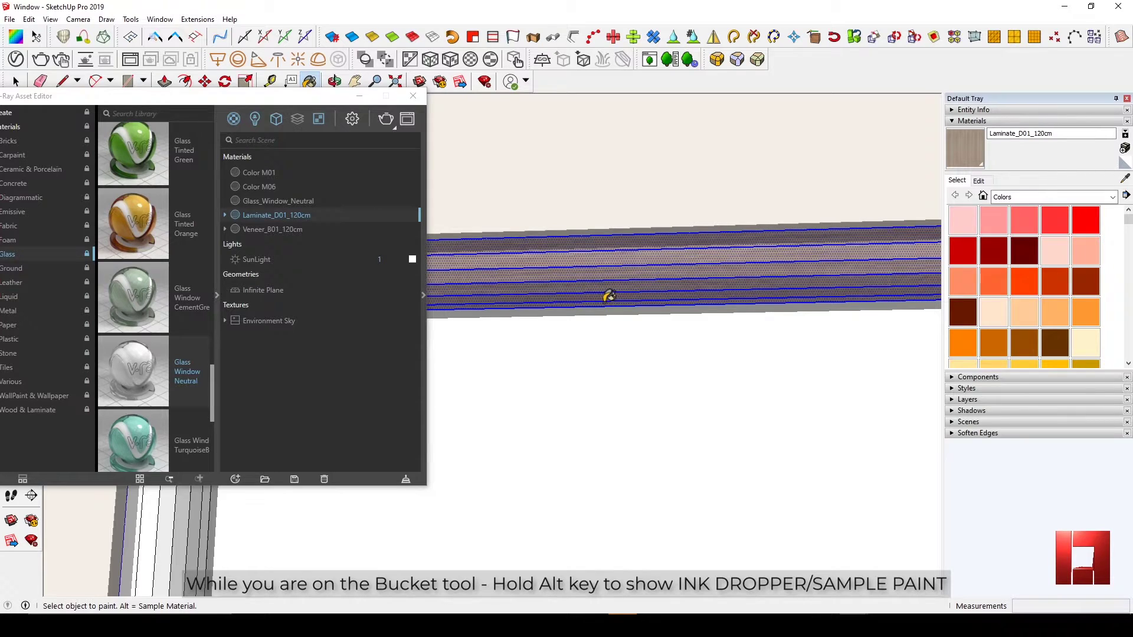
pyautogui.press('space')
pyautogui.scroll(-4, 609, 254)
pyautogui.click(617, 344)
# - Open the bottom bead, select all its faces, and paint them with Laminate_D01_120cm
pyautogui.scroll(-3, 614, 306)
pyautogui.keyDown('shift'); pyautogui.moveTo(614, 306); pyautogui.dragTo(570, 201, button='middle'); pyautogui.keyUp('shift')
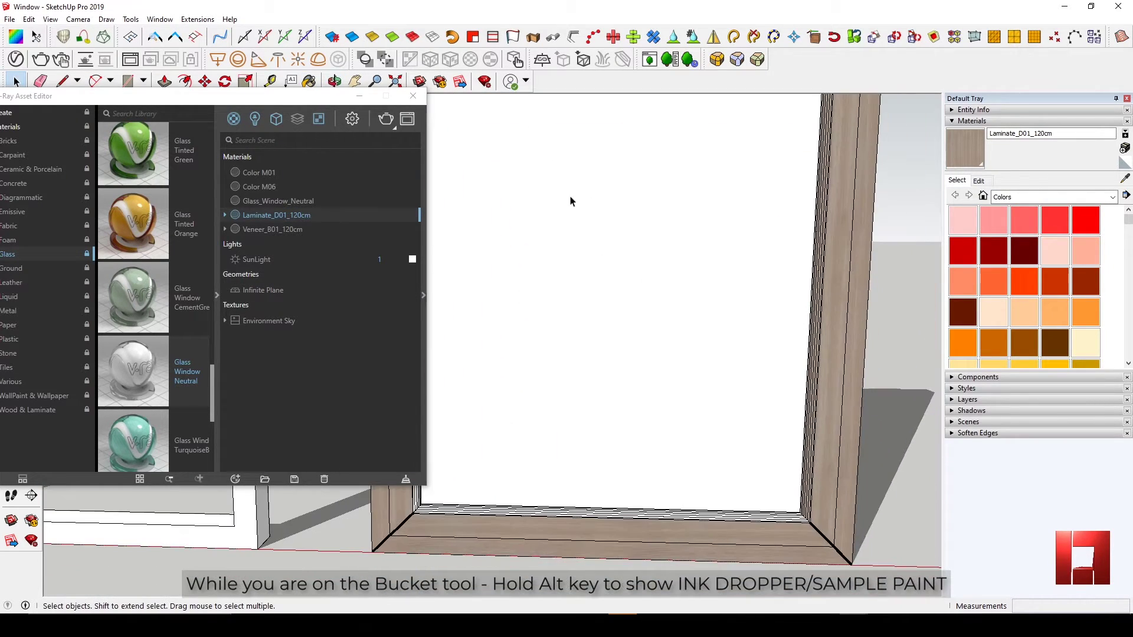
pyautogui.keyDown('shift'); pyautogui.moveTo(638, 555); pyautogui.dragTo(596, 455, button='middle'); pyautogui.keyUp('shift')
pyautogui.scroll(4, 596, 448)
pyautogui.tripleClick(579, 415)
pyautogui.scroll(2, 584, 436)
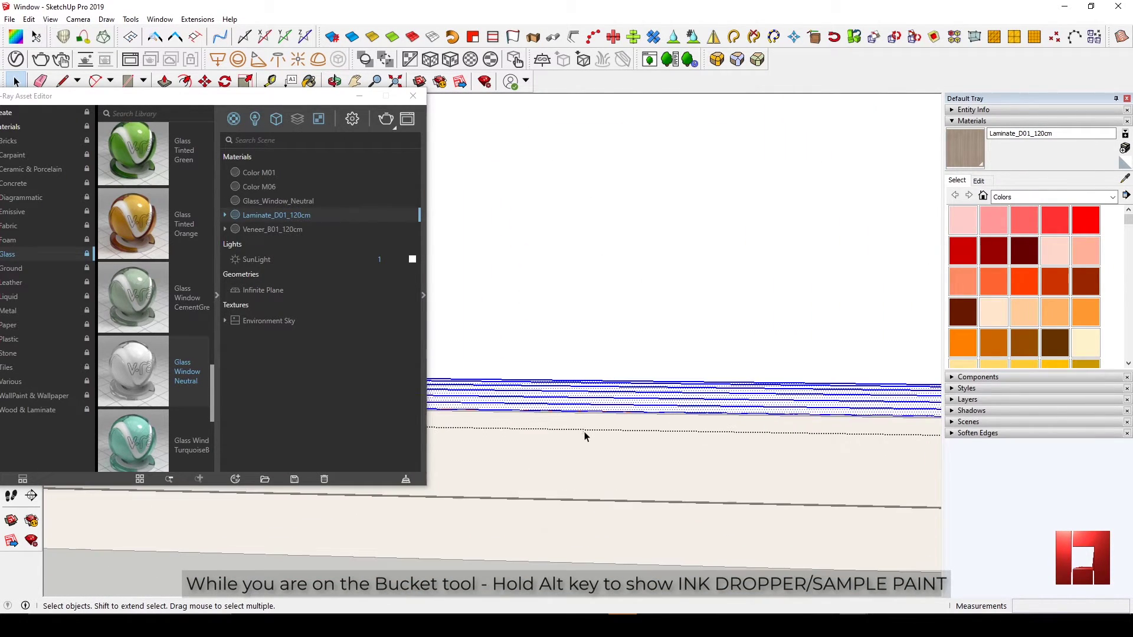
pyautogui.scroll(1, 571, 394)
pyautogui.press('b')
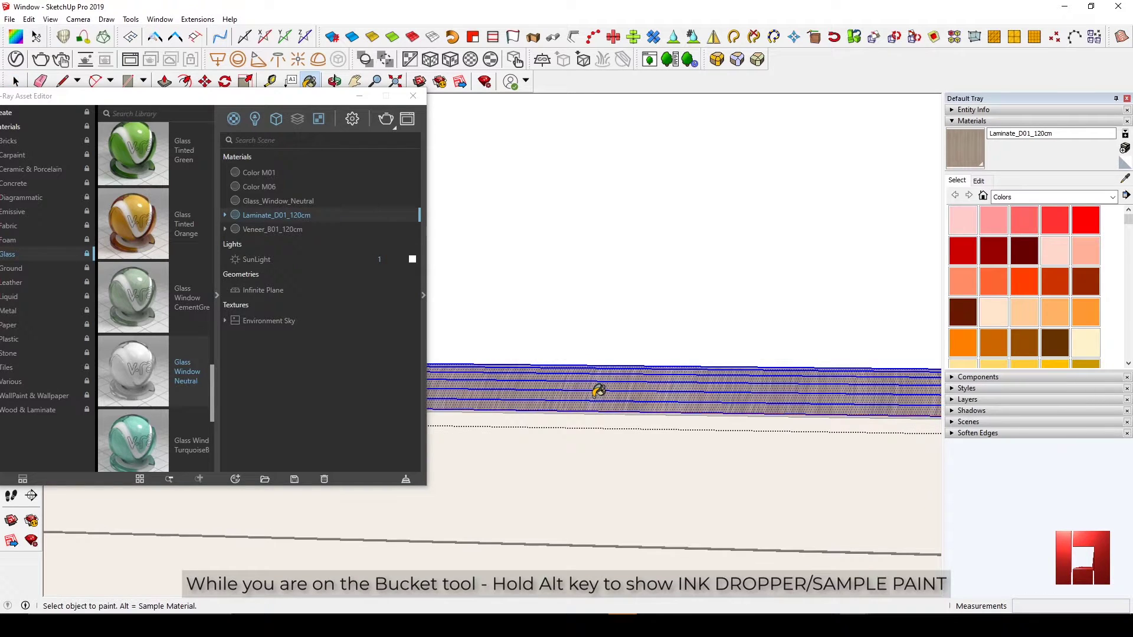
pyautogui.press('space')
# - Select only the lowest face strip of the bottom bead and reset its texture position
pyautogui.press('b')
pyautogui.press('alt')
pyautogui.press('space')
pyautogui.press('space')
pyautogui.rightClick(581, 392)
pyautogui.moveTo(692, 230)
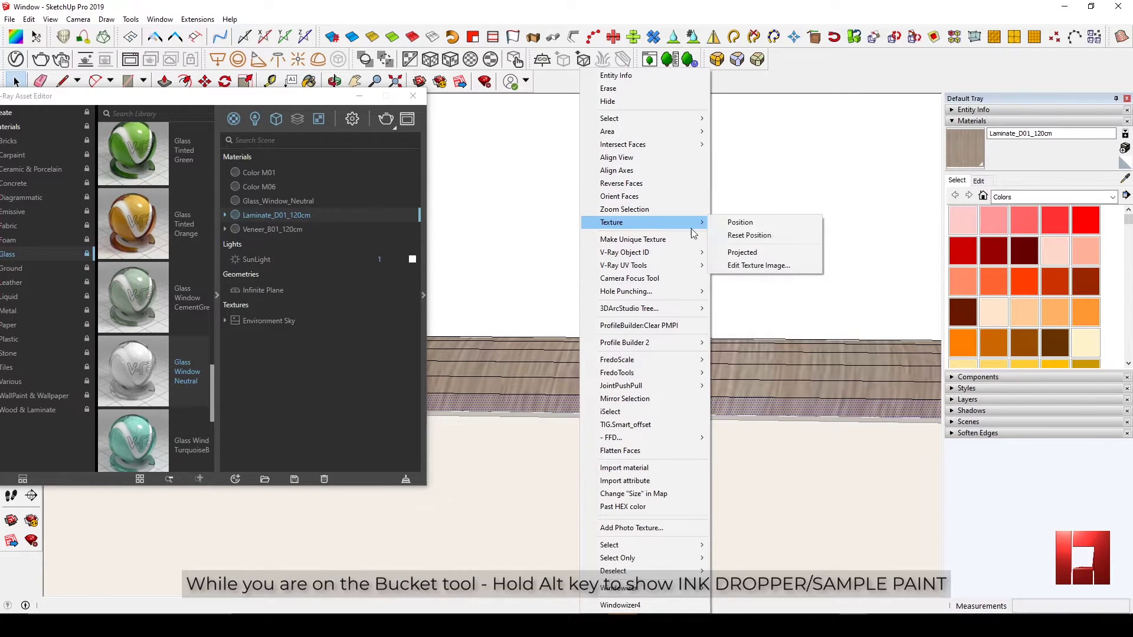
pyautogui.click(748, 236)
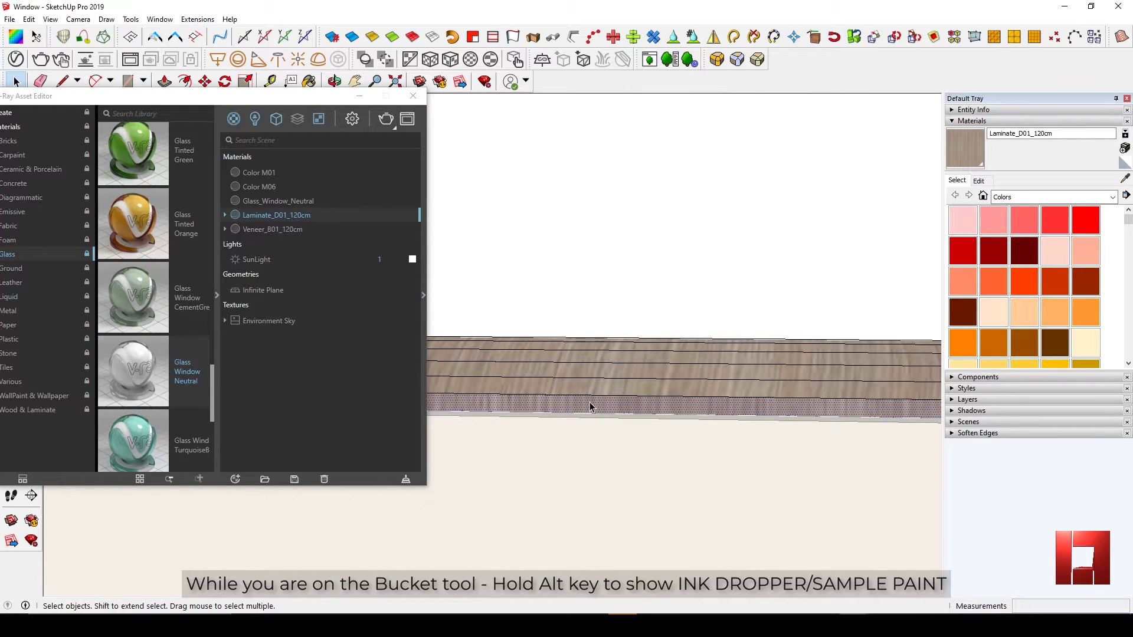
# - Rotate the texture on the bottom bead's lowest face strip by 90 degrees
pyautogui.rightClick(590, 407)
pyautogui.moveTo(679, 222)
pyautogui.click(784, 223)
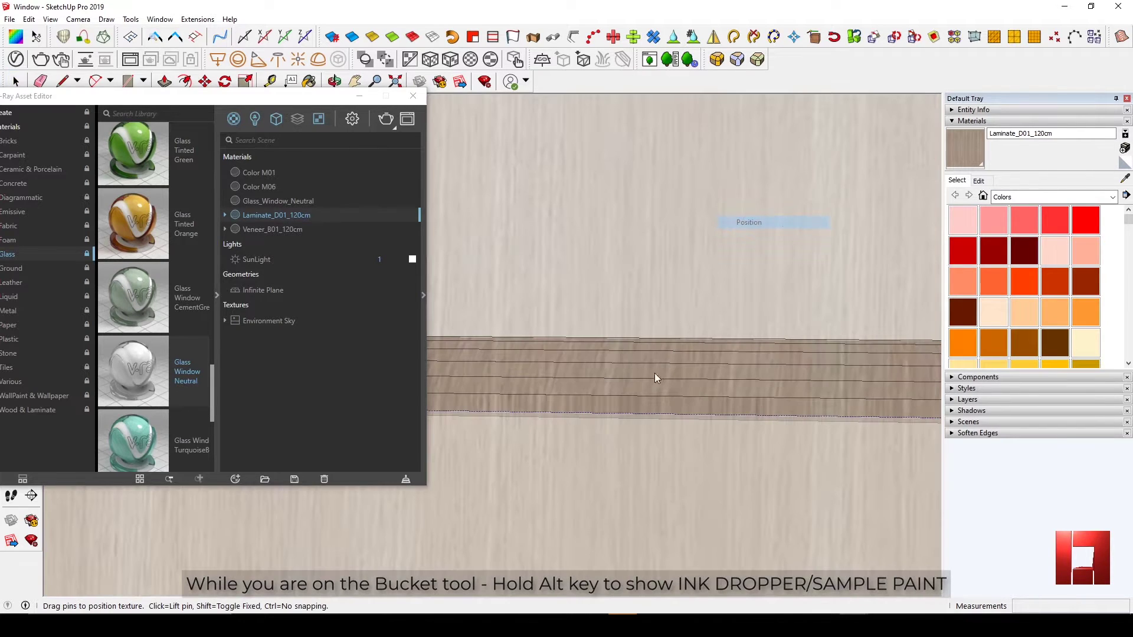
pyautogui.rightClick(606, 404)
pyautogui.moveTo(643, 450)
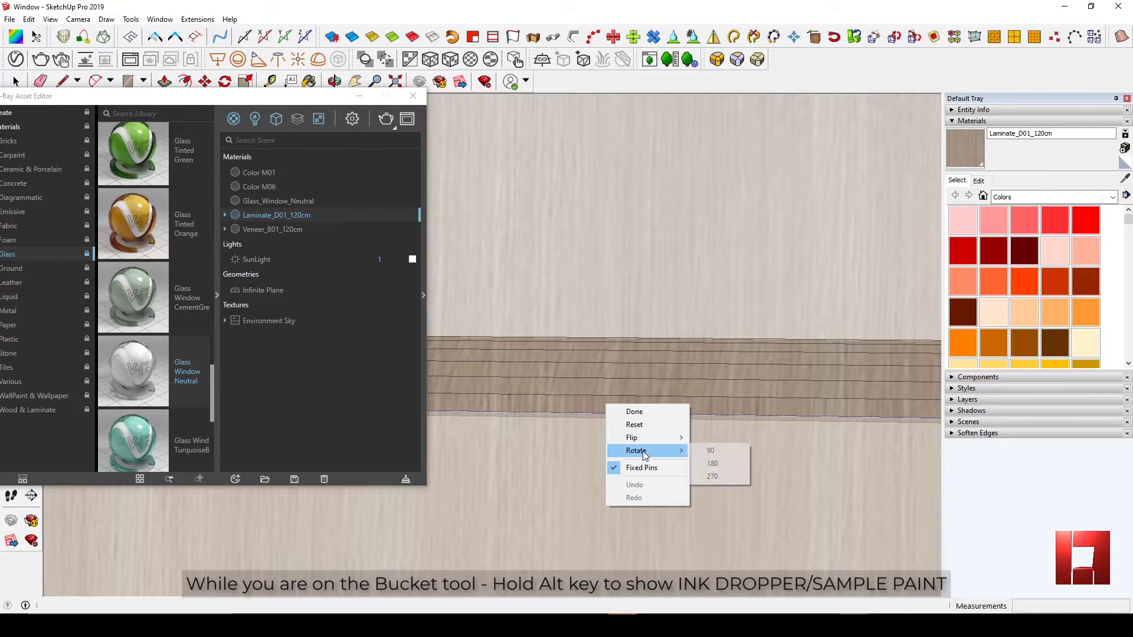
pyautogui.click(710, 452)
pyautogui.press('Return')
# - Sample the rotated laminate, paint all the bottom bead's faces with it, and close the group
pyautogui.press('b')
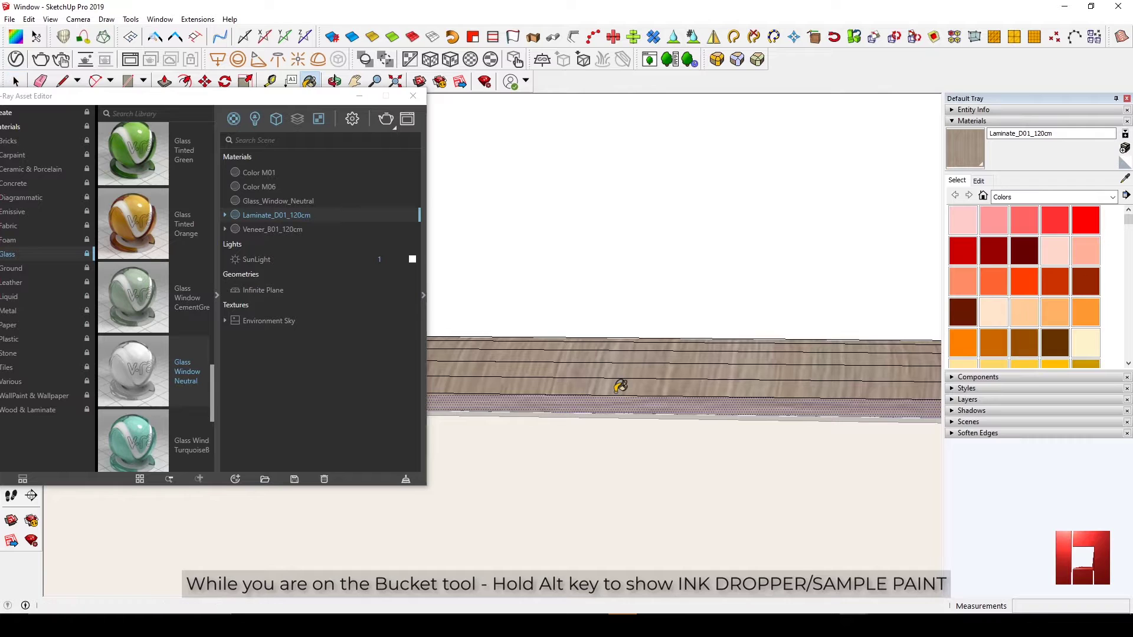
pyautogui.press('alt')
pyautogui.click(644, 417)
pyautogui.press('b')
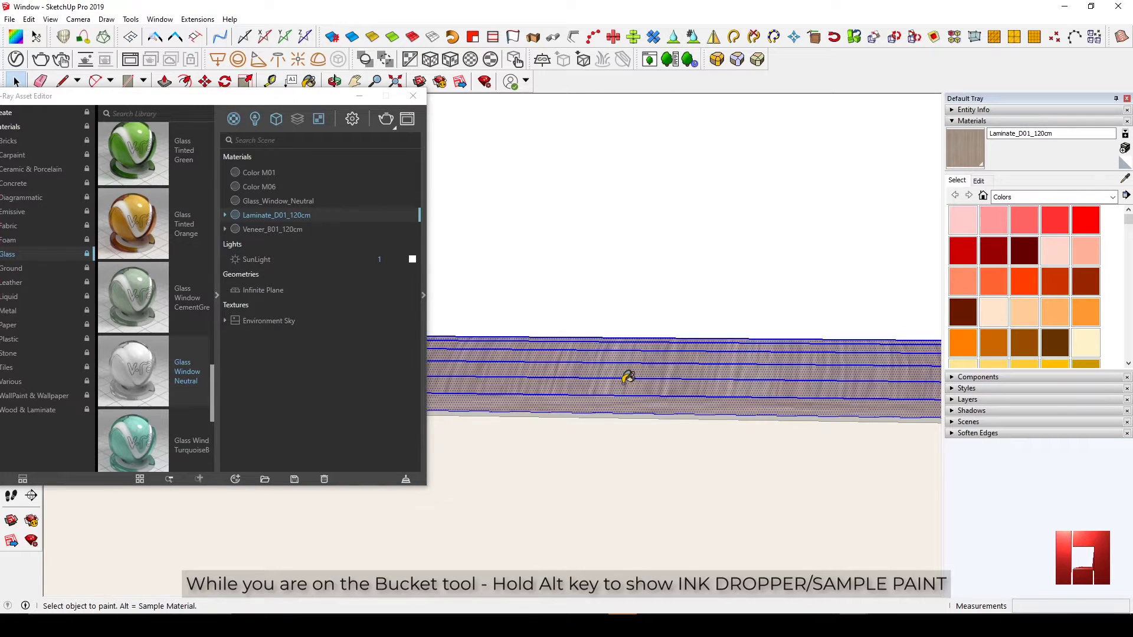
pyautogui.press('space')
pyautogui.scroll(-2, 643, 413)
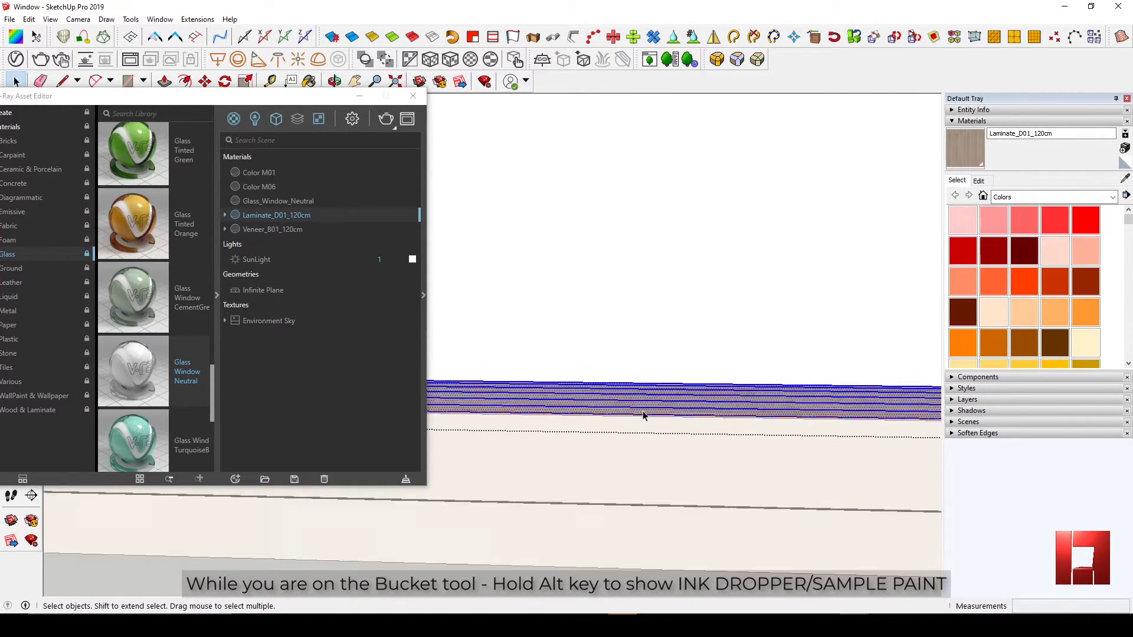
pyautogui.click(643, 417)
# - Open the left vertical bead, select its faces, and paint them with the vertical-grain laminate
pyautogui.scroll(-2, 544, 374)
pyautogui.moveTo(544, 374)
pyautogui.keyDown('shift'); pyautogui.mouseDown(button='middle')
pyautogui.moveTo(642, 390)
pyautogui.moveTo(572, 356)
pyautogui.mouseUp(button='middle'); pyautogui.keyUp('shift')
pyautogui.scroll(-1, 642, 390)
pyautogui.press('b')
pyautogui.press('space')
pyautogui.doubleClick(665, 363)
pyautogui.tripleClick(665, 363)
pyautogui.scroll(1, 684, 362)
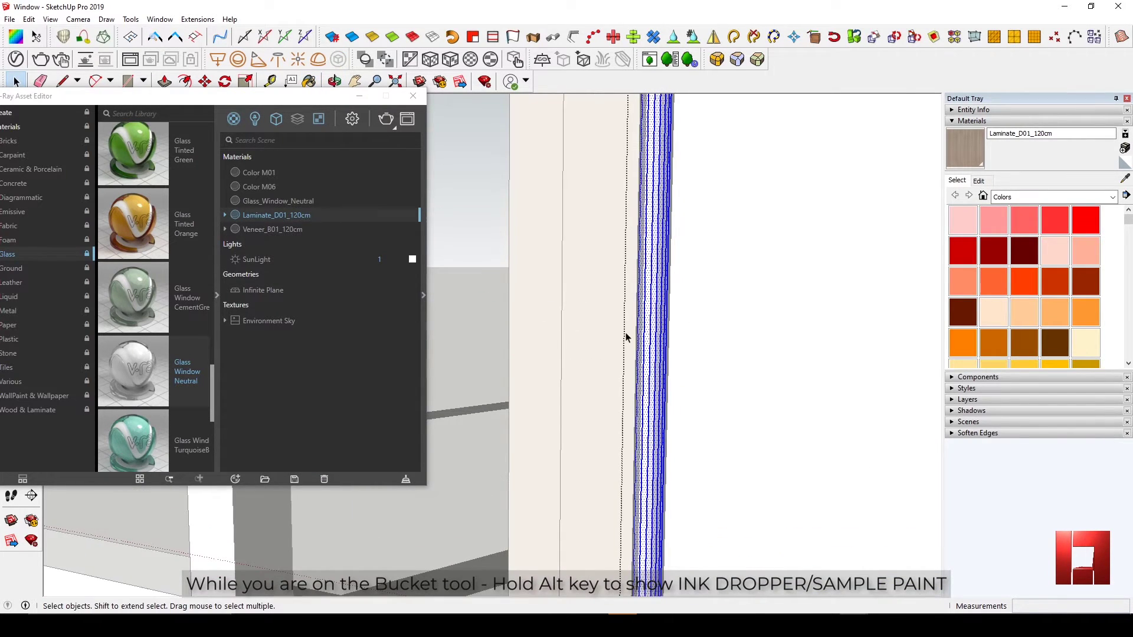
pyautogui.moveTo(659, 343)
pyautogui.mouseDown(button='middle')
pyautogui.moveTo(667, 349)
pyautogui.moveTo(588, 341)
pyautogui.moveTo(556, 403)
pyautogui.mouseUp(button='middle')
pyautogui.press('space')
# - Make Glass_Window_Neutral the current material for the window pane
pyautogui.scroll(-8, 557, 398)
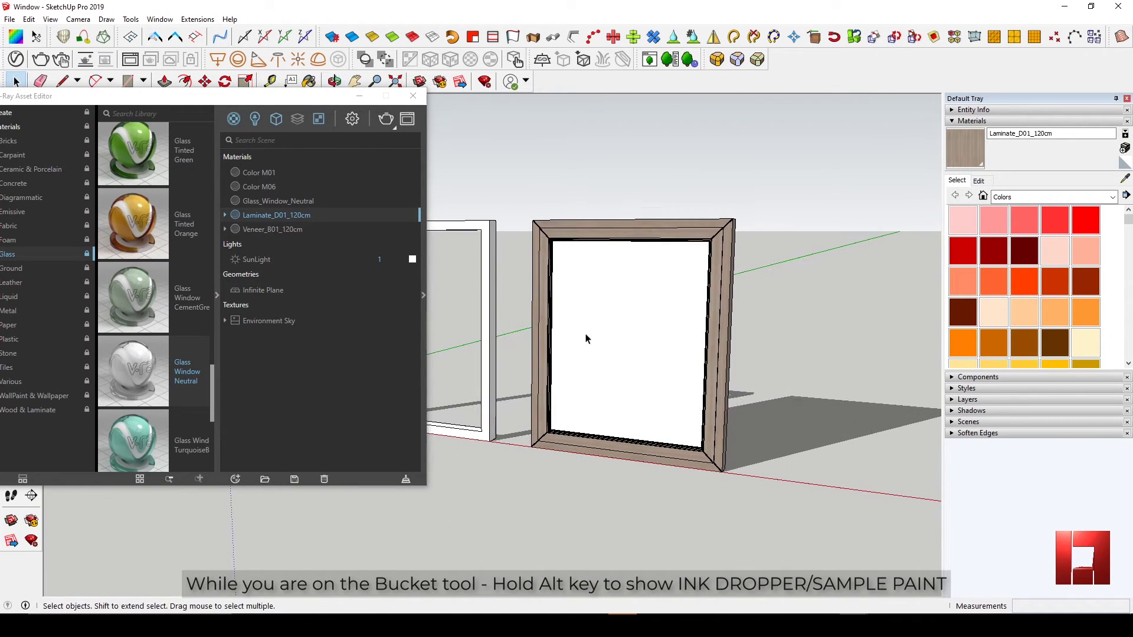
pyautogui.click(265, 201)
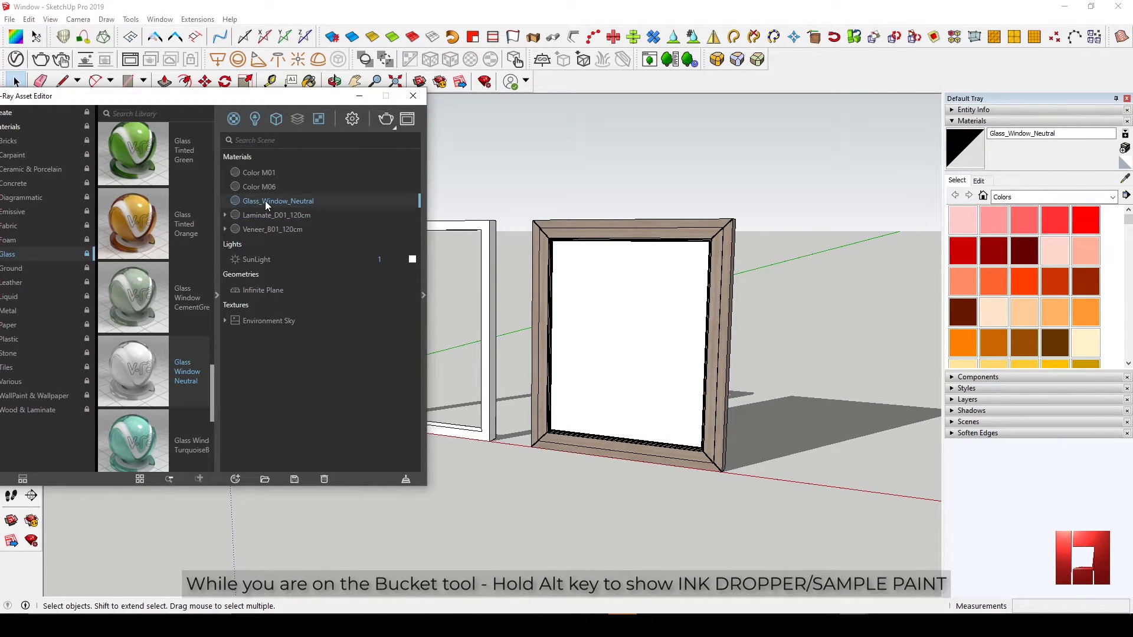
pyautogui.scroll(1, 599, 345)
pyautogui.click(585, 317)
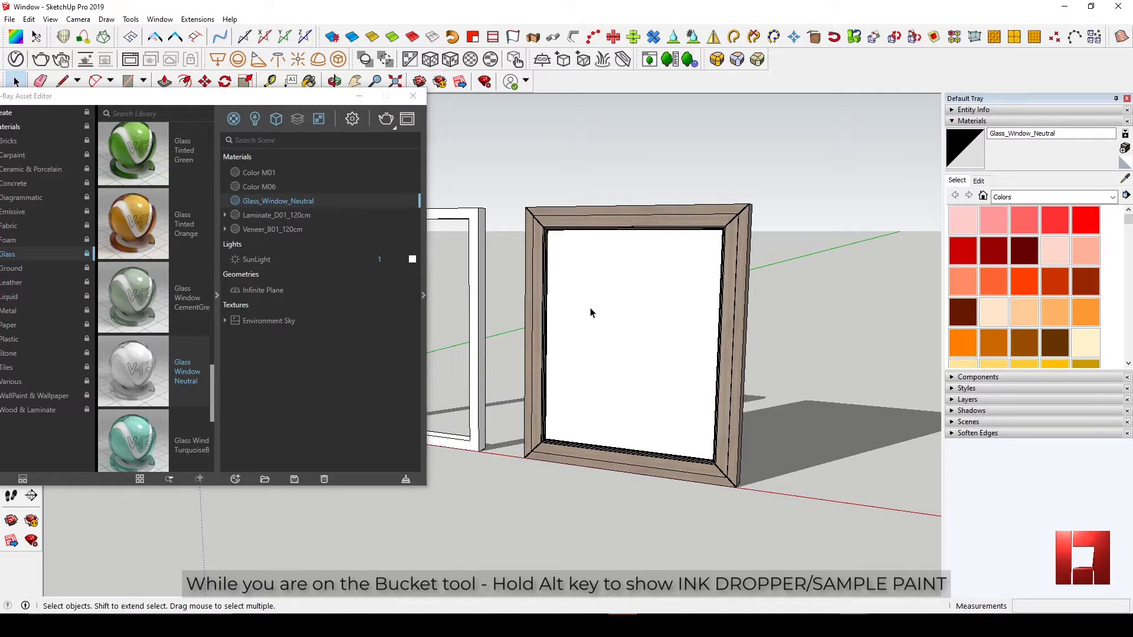
pyautogui.scroll(6, 603, 299)
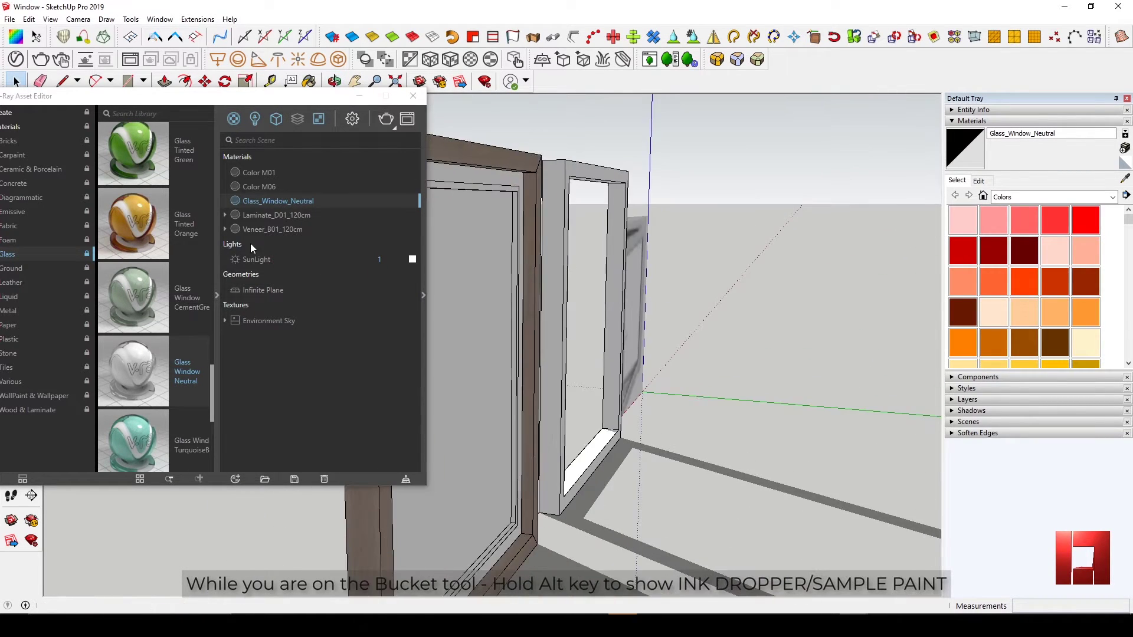
# - Open the bead group on the back of the window and select the bead's inner perimeter edges
pyautogui.scroll(2, 524, 189)
pyautogui.moveTo(523, 189)
pyautogui.mouseDown(button='middle')
pyautogui.moveTo(501, 172)
pyautogui.moveTo(515, 179)
pyautogui.mouseUp(button='middle')
pyautogui.doubleClick(511, 192)
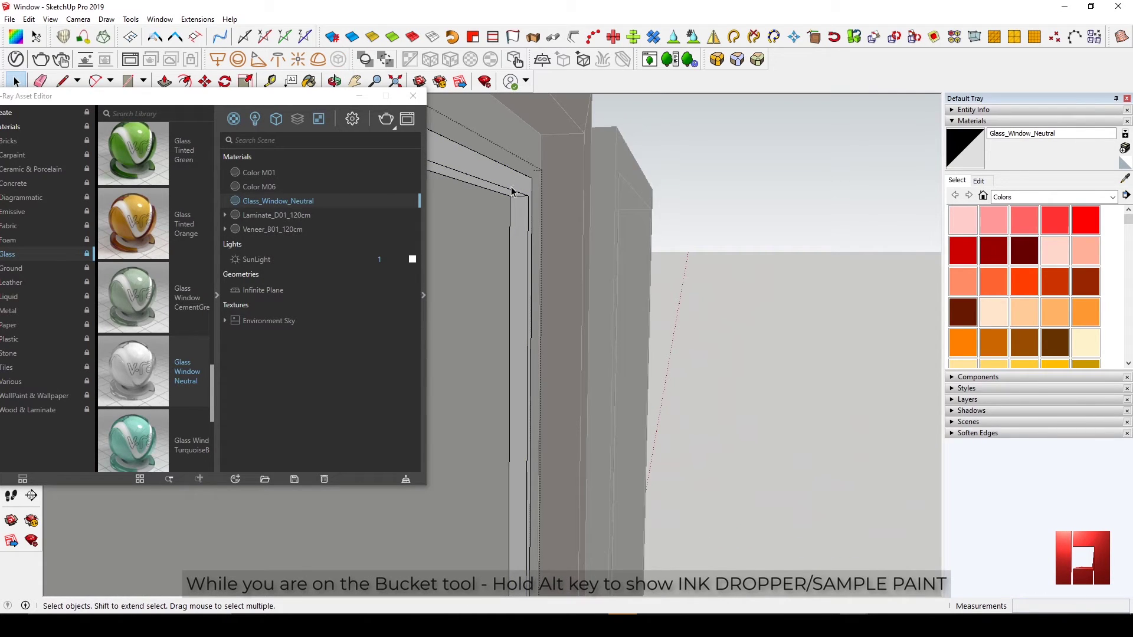
pyautogui.keyDown('ctrl'); pyautogui.click(528, 212); pyautogui.keyUp('ctrl')
pyautogui.scroll(-1, 551, 224)
pyautogui.moveTo(551, 225); pyautogui.dragTo(565, 197, button='middle')
pyautogui.moveTo(707, 261); pyautogui.dragTo(593, 347, button='middle')
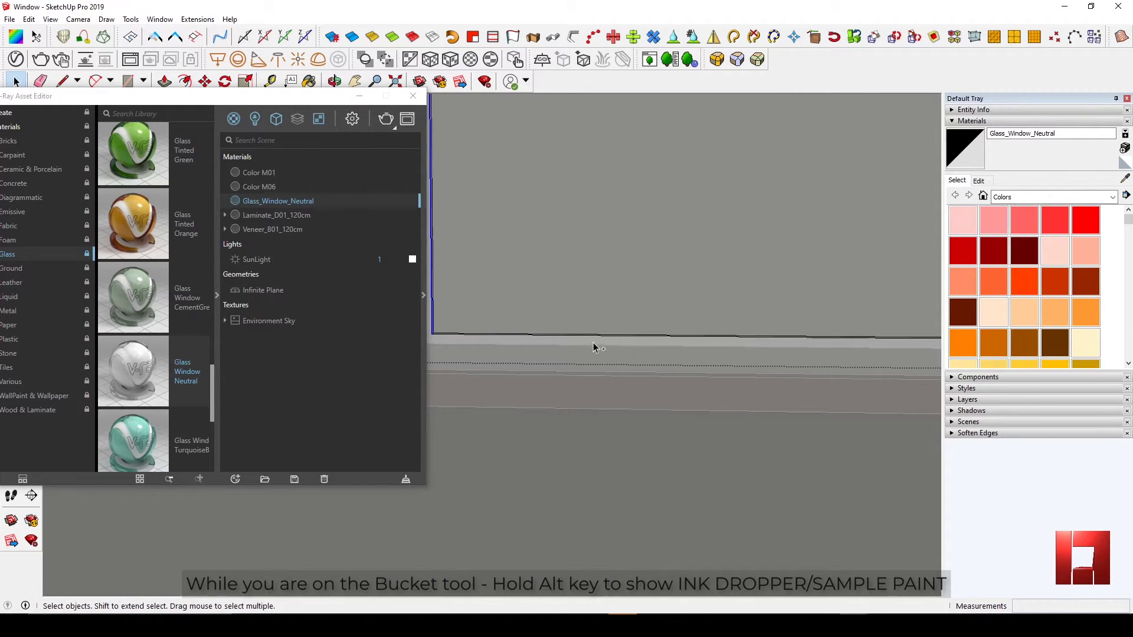
pyautogui.scroll(2, 603, 337)
pyautogui.keyDown('shift'); pyautogui.moveTo(716, 230); pyautogui.dragTo(679, 359, button='middle'); pyautogui.keyUp('shift')
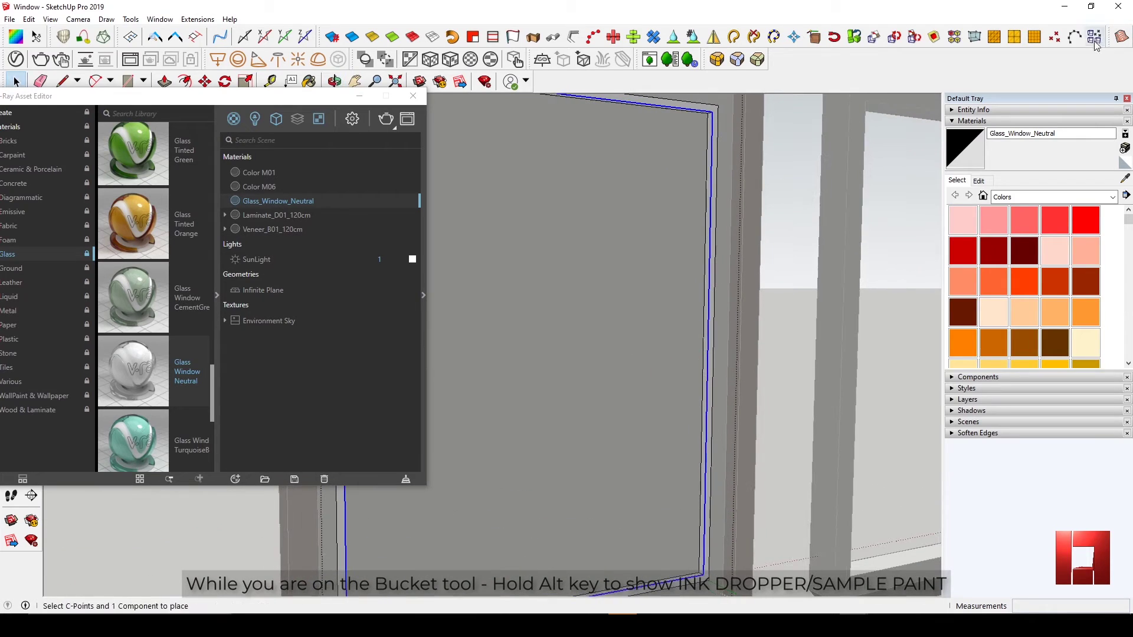
# - Round the selected back bead edges with a 15 mm offset and 6 segments, and delete the face covering the opening
pyautogui.click(737, 60)
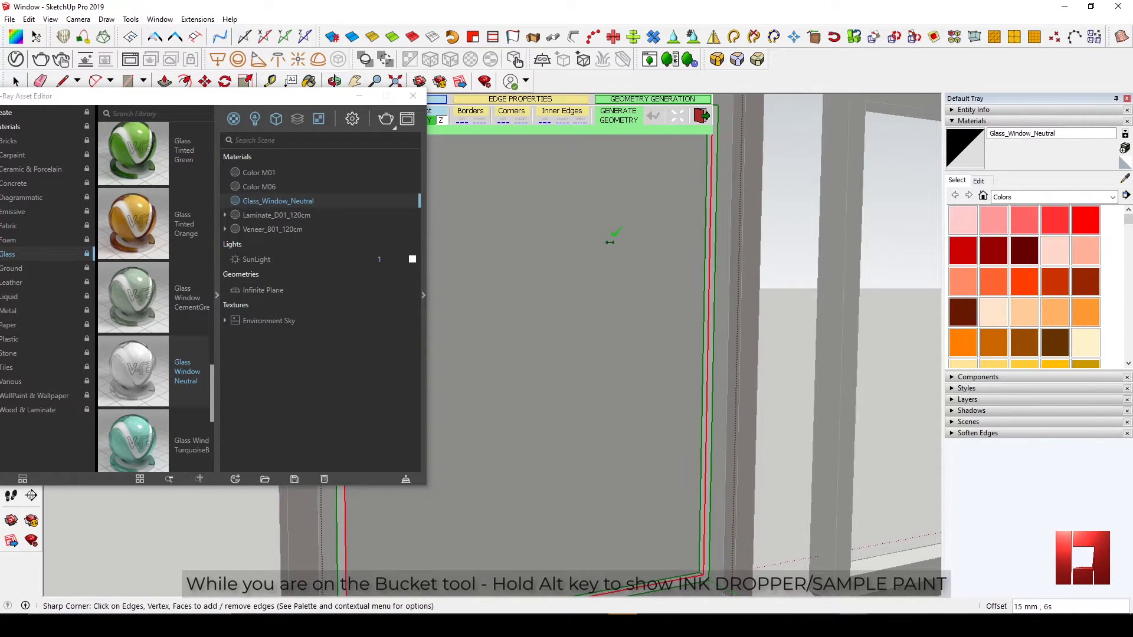
pyautogui.click(613, 235)
pyautogui.press('space')
pyautogui.click(649, 247)
pyautogui.press('Delete')
pyautogui.scroll(1, 725, 134)
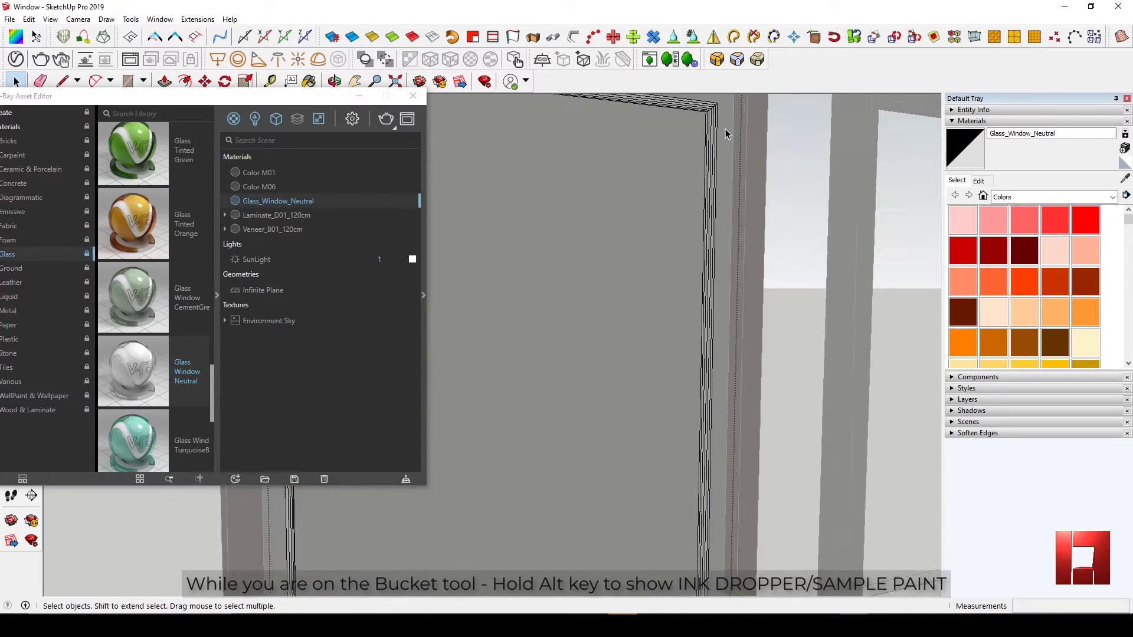
# - Select only the right vertical bead's faces on the back side and paint them with Laminate_D01_120cm
pyautogui.scroll(2, 725, 134)
pyautogui.moveTo(690, 177)
pyautogui.keyDown('shift'); pyautogui.mouseDown(button='middle')
pyautogui.moveTo(663, 240)
pyautogui.moveTo(696, 251)
pyautogui.mouseUp(button='middle'); pyautogui.keyUp('shift')
pyautogui.moveTo(713, 257); pyautogui.dragTo(632, 227)
pyautogui.scroll(2, 698, 197)
pyautogui.press('b')
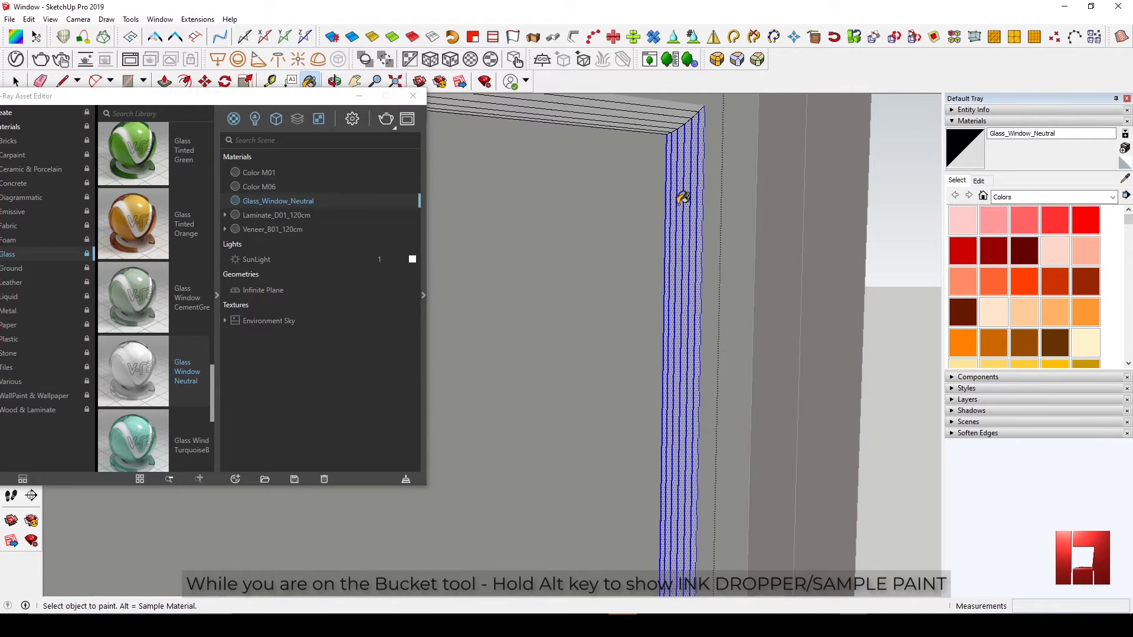
pyautogui.click(275, 215)
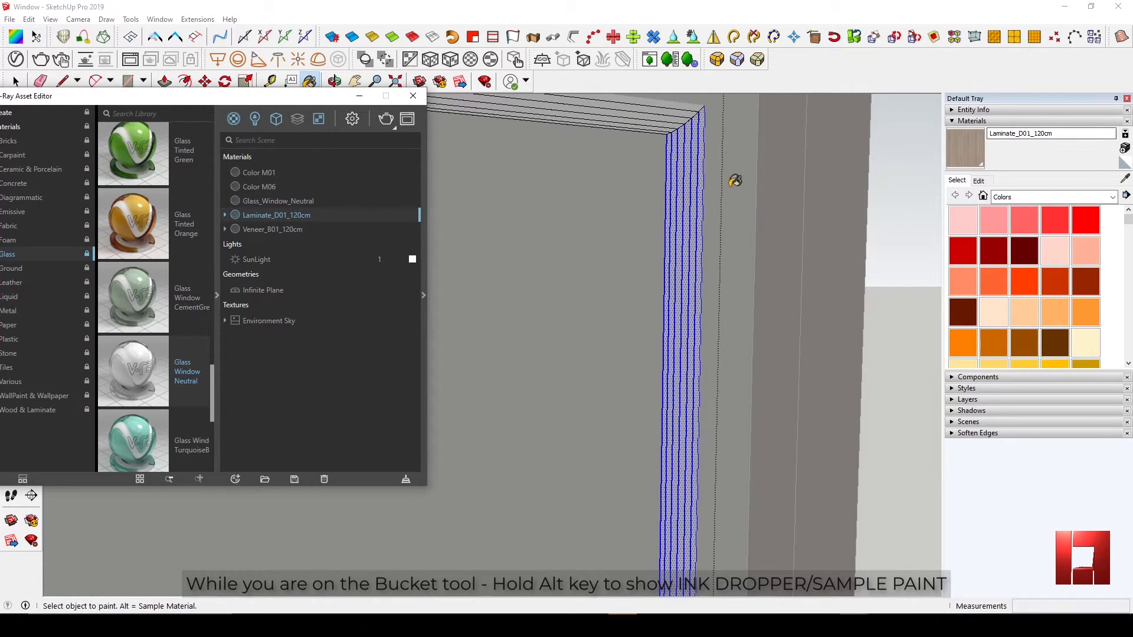
pyautogui.click(699, 172)
pyautogui.press('space')
pyautogui.scroll(2, 685, 169)
pyautogui.keyDown('shift'); pyautogui.moveTo(675, 169); pyautogui.dragTo(667, 283, button='middle'); pyautogui.keyUp('shift')
pyautogui.scroll(1, 668, 283)
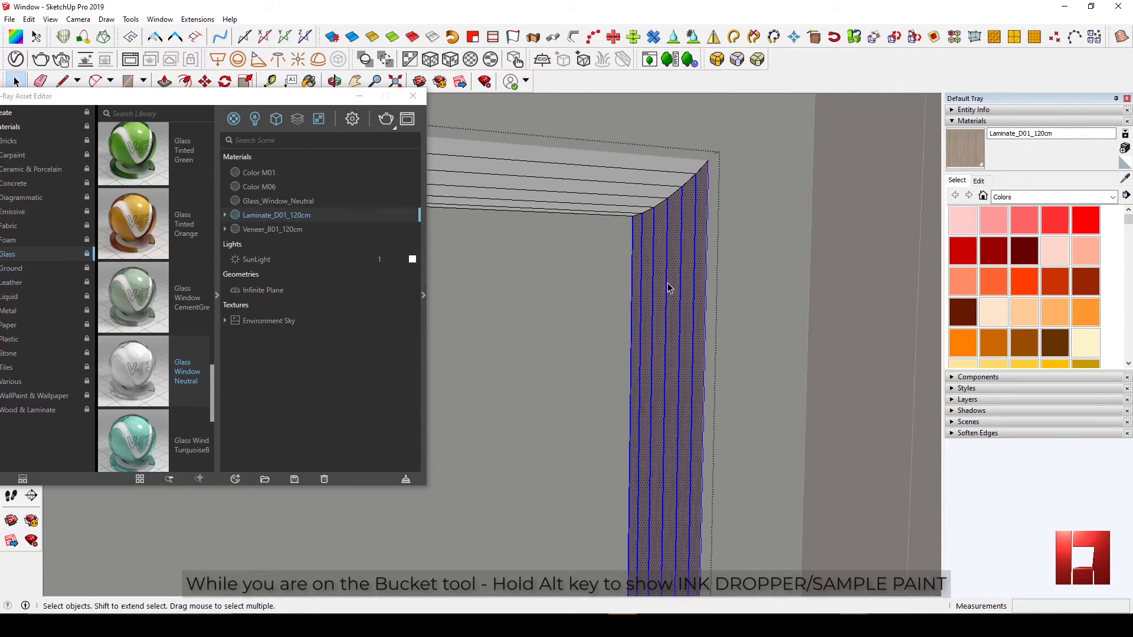
# - Select the top bead's faces on the back side and paint them with Laminate_D01_120cm
pyautogui.click(642, 184)
pyautogui.moveTo(543, 239); pyautogui.dragTo(522, 141)
pyautogui.press('b')
pyautogui.click(555, 180)
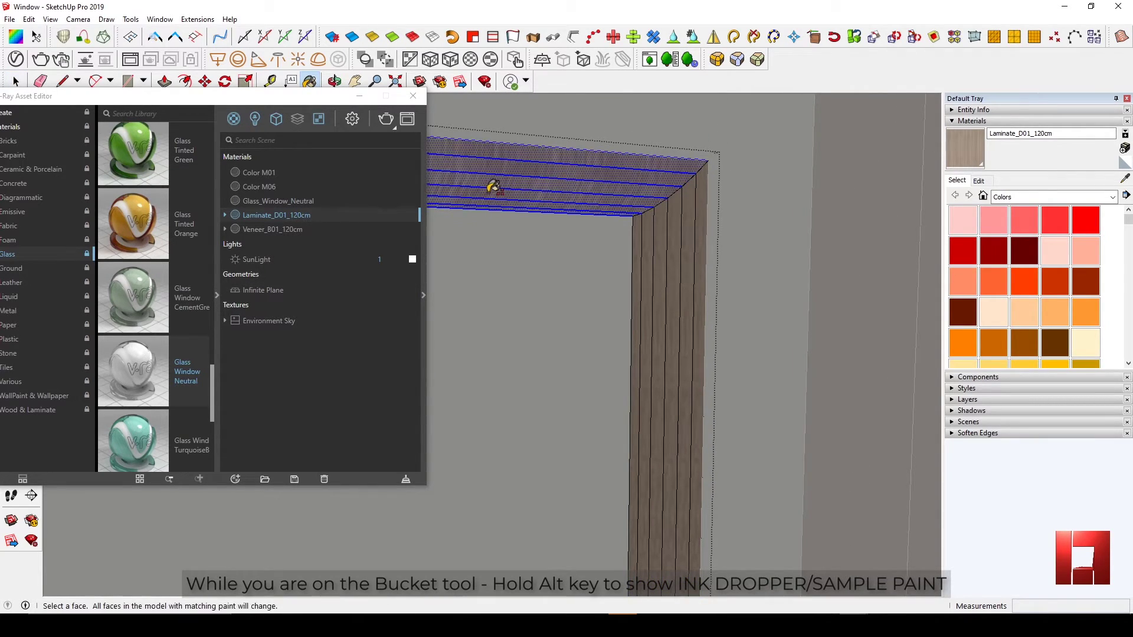
# - Rotate the laminate texture by 90 degrees on the top bead's outermost face
pyautogui.moveTo(490, 184); pyautogui.dragTo(523, 144, button='middle')
pyautogui.press('space')
pyautogui.click(535, 145)
pyautogui.rightClick(535, 149)
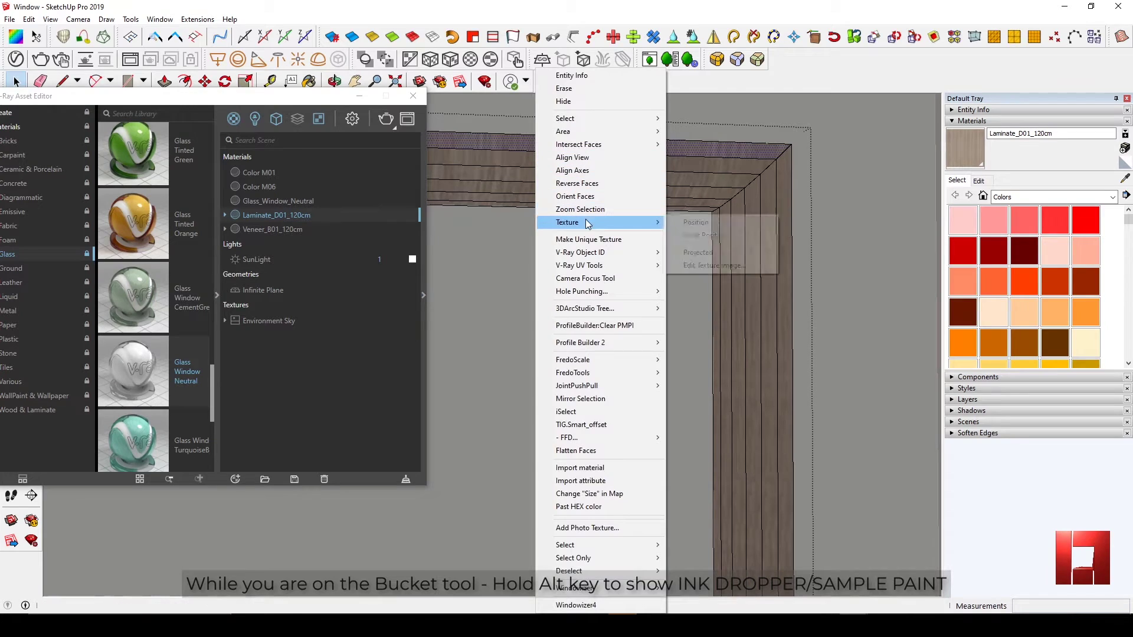
pyautogui.moveTo(590, 222)
pyautogui.click(672, 222)
pyautogui.rightClick(556, 146)
pyautogui.moveTo(586, 190)
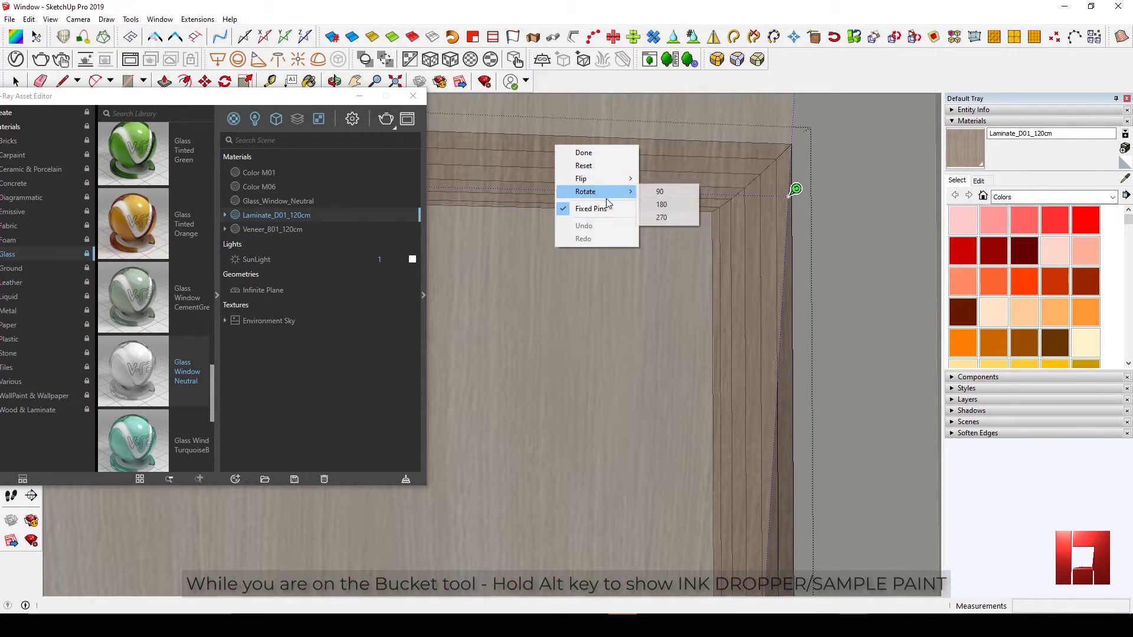
pyautogui.click(664, 188)
pyautogui.press('Return')
# - Sample the rotated laminate and apply it to all of the top bead's faces
pyautogui.press('b')
pyautogui.press('alt')
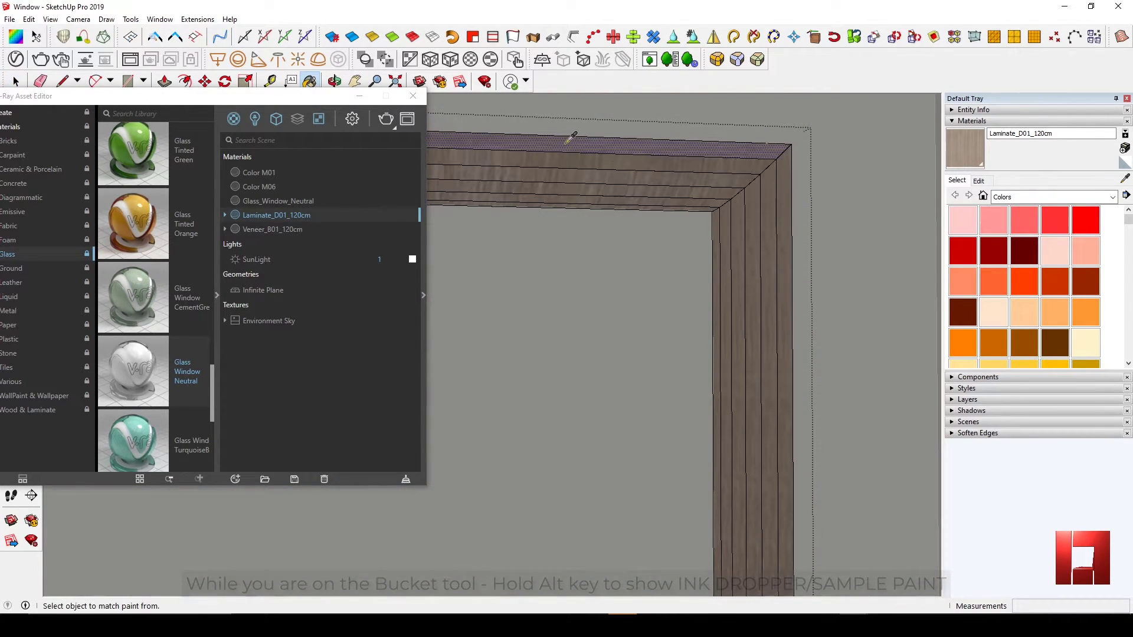
pyautogui.click(533, 145)
pyautogui.press('b')
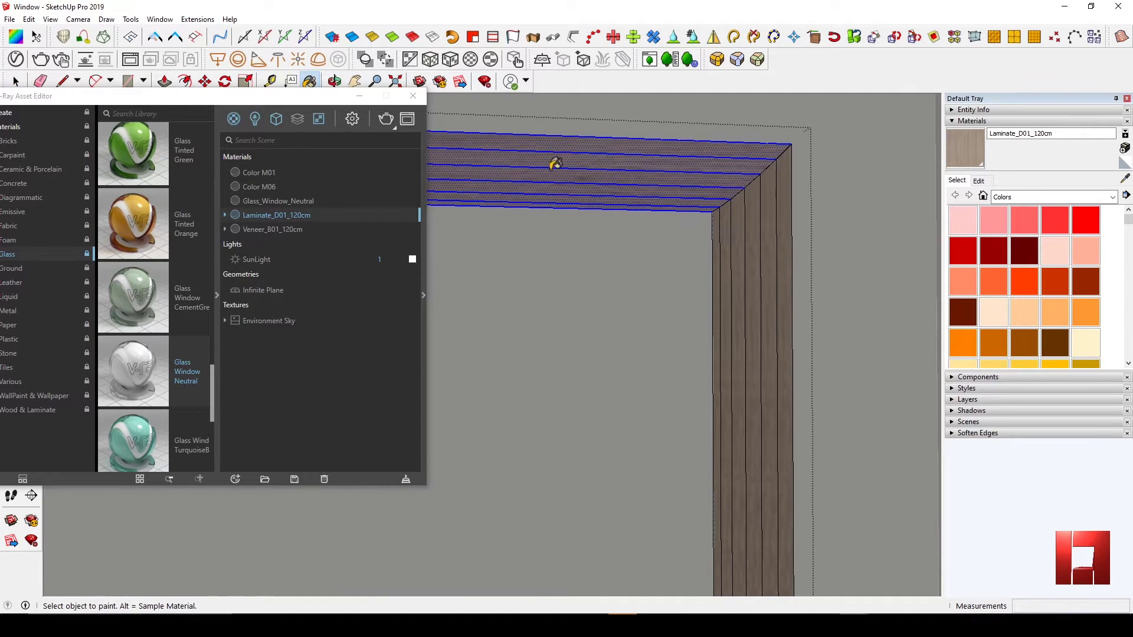
pyautogui.press('space')
# - Select the bottom bead's faces on the back side and paint them with the sampled horizontal-grain laminate
pyautogui.scroll(-5, 650, 179)
pyautogui.scroll(4, 619, 265)
pyautogui.scroll(-5, 698, 289)
pyautogui.moveTo(698, 289)
pyautogui.mouseDown(button='middle')
pyautogui.moveTo(686, 409)
pyautogui.moveTo(694, 156)
pyautogui.mouseUp(button='middle')
pyautogui.scroll(3, 561, 300)
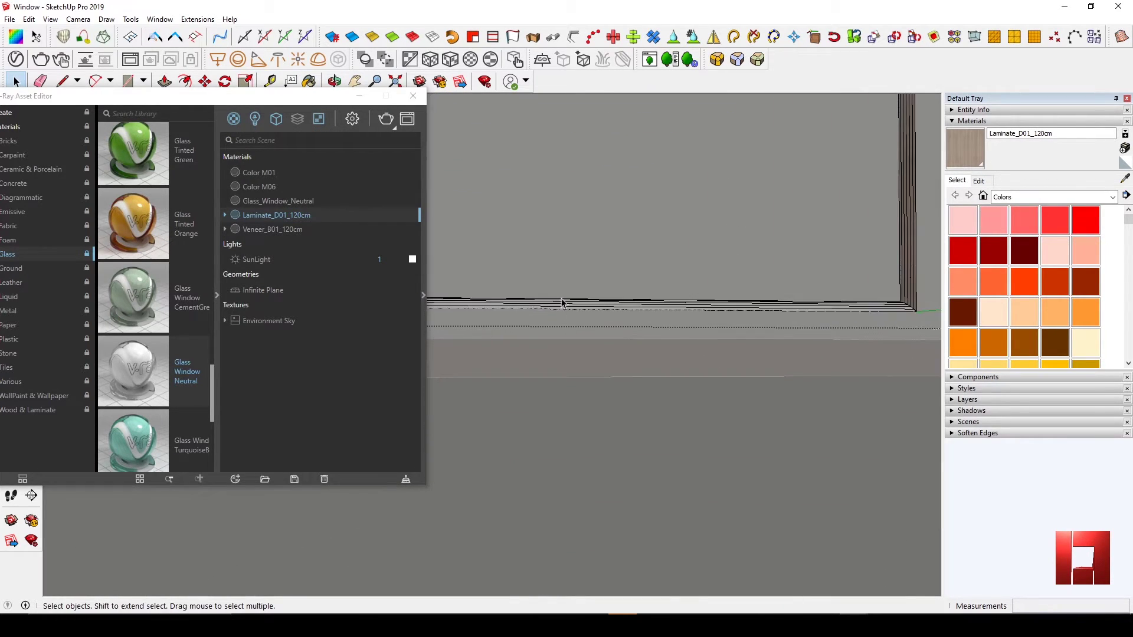
pyautogui.moveTo(562, 304)
pyautogui.mouseDown(button='middle')
pyautogui.moveTo(678, 409)
pyautogui.moveTo(650, 329)
pyautogui.mouseUp(button='middle')
pyautogui.click(658, 358)
pyautogui.press('b')
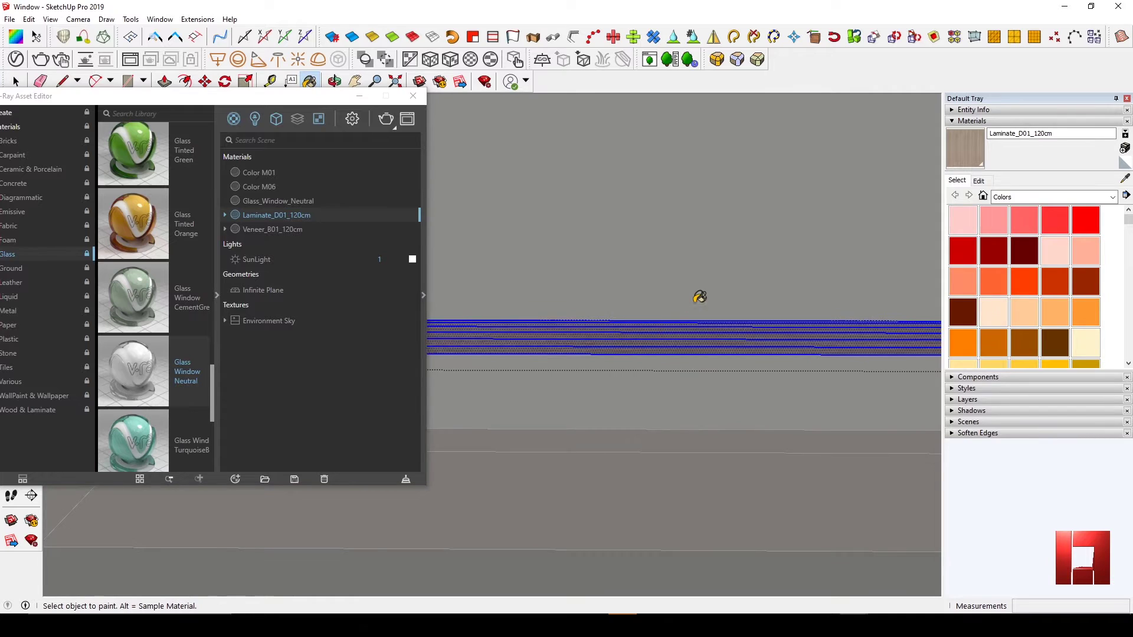
pyautogui.moveTo(699, 297)
pyautogui.mouseDown(button='middle')
pyautogui.moveTo(612, 354)
pyautogui.moveTo(699, 304)
pyautogui.mouseUp(button='middle')
pyautogui.press('space')
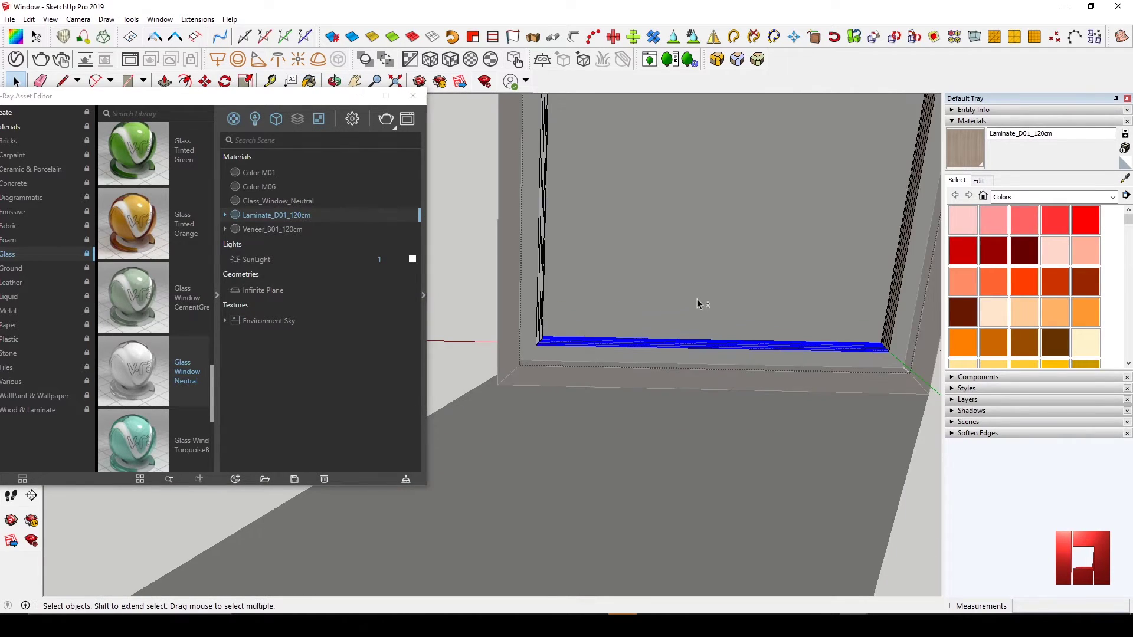
# - Select the left vertical bead's faces on the back side and paint them with Laminate_D01_120cm
pyautogui.keyDown('shift'); pyautogui.moveTo(496, 226); pyautogui.dragTo(530, 288, button='middle'); pyautogui.keyUp('shift')
pyautogui.scroll(2, 530, 288)
pyautogui.press('b')
pyautogui.press('space')
pyautogui.scroll(1, 598, 307)
pyautogui.click(598, 306)
pyautogui.scroll(2, 608, 312)
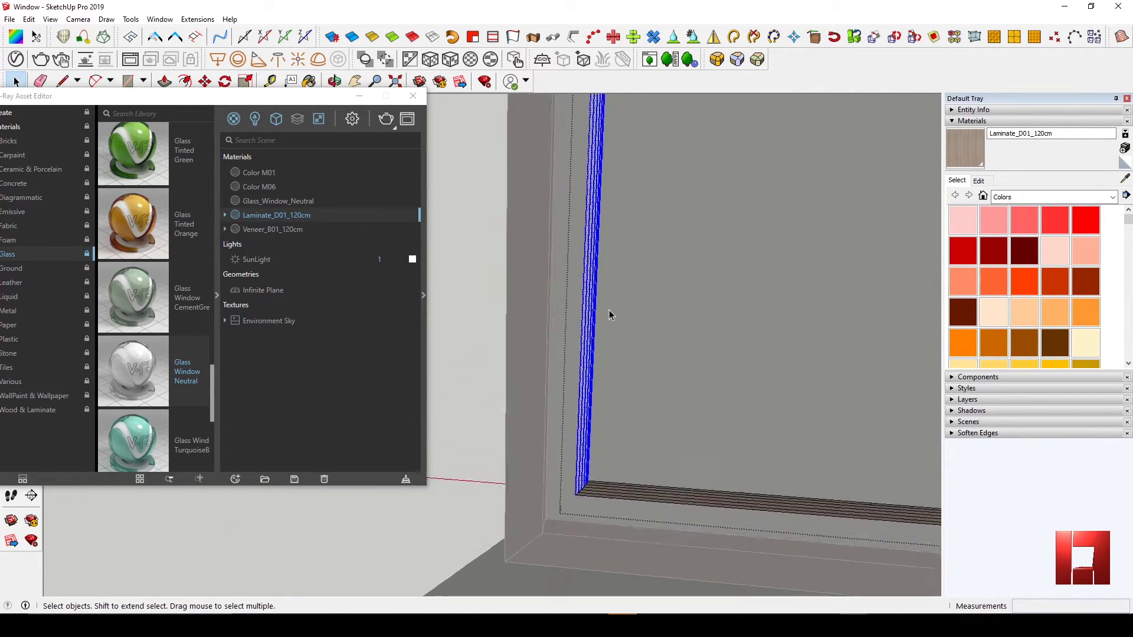
pyautogui.press('b')
pyautogui.click(581, 303)
pyautogui.press('space')
# - Open the sash group and draw mitre lines across its bottom corners on the back face
pyautogui.scroll(2, 546, 354)
pyautogui.click(535, 404)
pyautogui.scroll(-3, 513, 377)
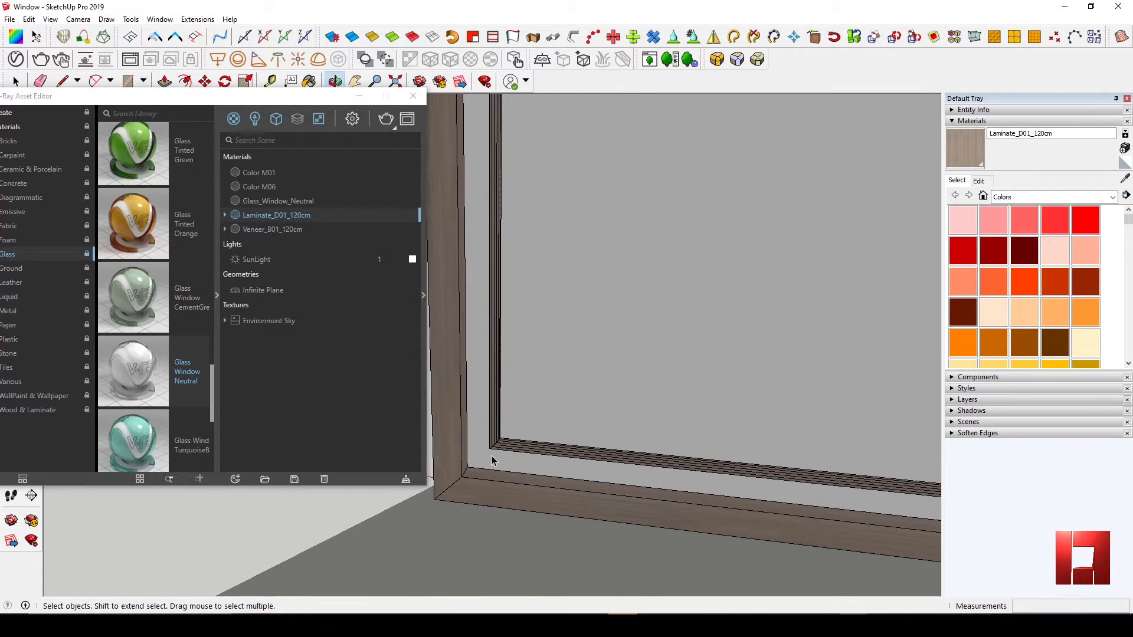
pyautogui.doubleClick(487, 458)
pyautogui.moveTo(488, 459)
pyautogui.mouseDown(button='middle')
pyautogui.moveTo(560, 424)
pyautogui.moveTo(614, 419)
pyautogui.moveTo(495, 451)
pyautogui.moveTo(498, 438)
pyautogui.moveTo(453, 465)
pyautogui.moveTo(344, 423)
pyautogui.moveTo(551, 445)
pyautogui.moveTo(583, 433)
pyautogui.mouseUp(button='middle')
pyautogui.press('l')
pyautogui.click(453, 465)
pyautogui.click(597, 459)
pyautogui.click(562, 424)
pyautogui.press('space')
# - Draw a mitre line across the sash's top-right corner on the back face
pyautogui.scroll(-5, 592, 480)
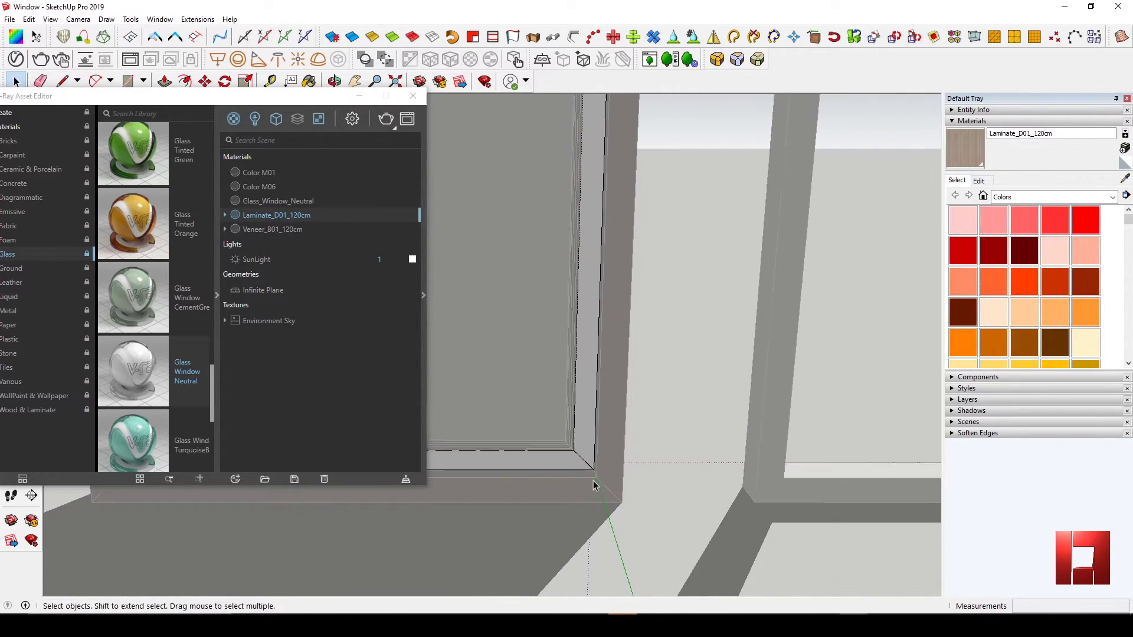
pyautogui.scroll(3, 598, 324)
pyautogui.moveTo(598, 323)
pyautogui.mouseDown(button='middle')
pyautogui.moveTo(598, 386)
pyautogui.moveTo(656, 284)
pyautogui.mouseUp(button='middle')
pyautogui.press('l')
pyautogui.scroll(8, 598, 386)
pyautogui.click(583, 370)
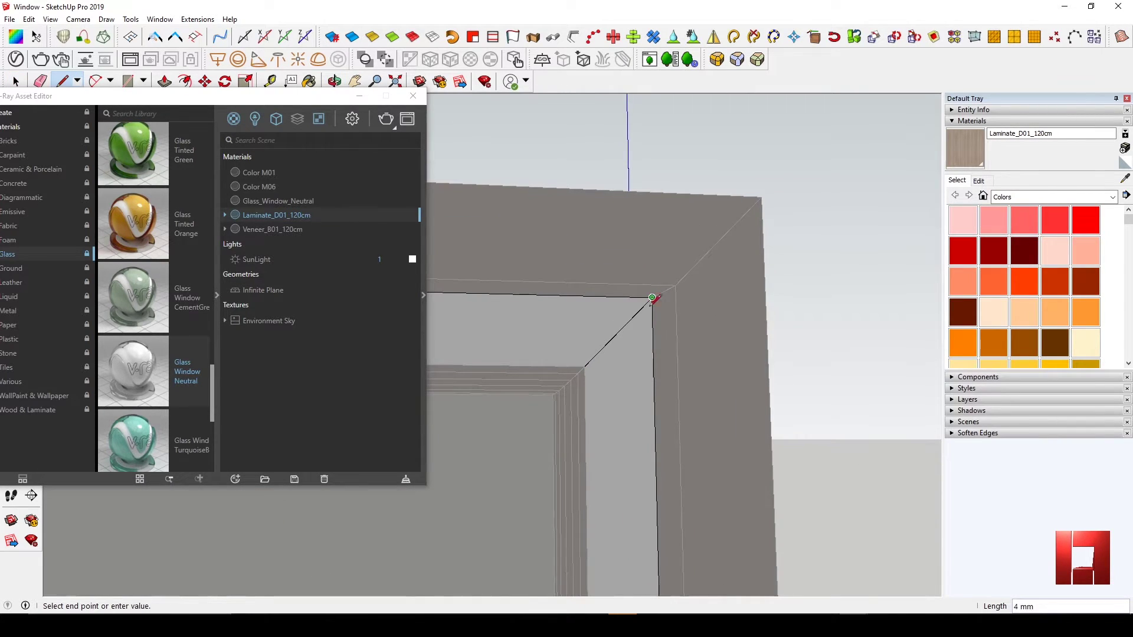
pyautogui.click(652, 299)
pyautogui.press('space')
# - Draw a mitre line across the sash's top-left corner on the back face
pyautogui.scroll(-5, 597, 362)
pyautogui.moveTo(597, 362); pyautogui.dragTo(814, 324, button='middle')
pyautogui.scroll(4, 630, 283)
pyautogui.press('l')
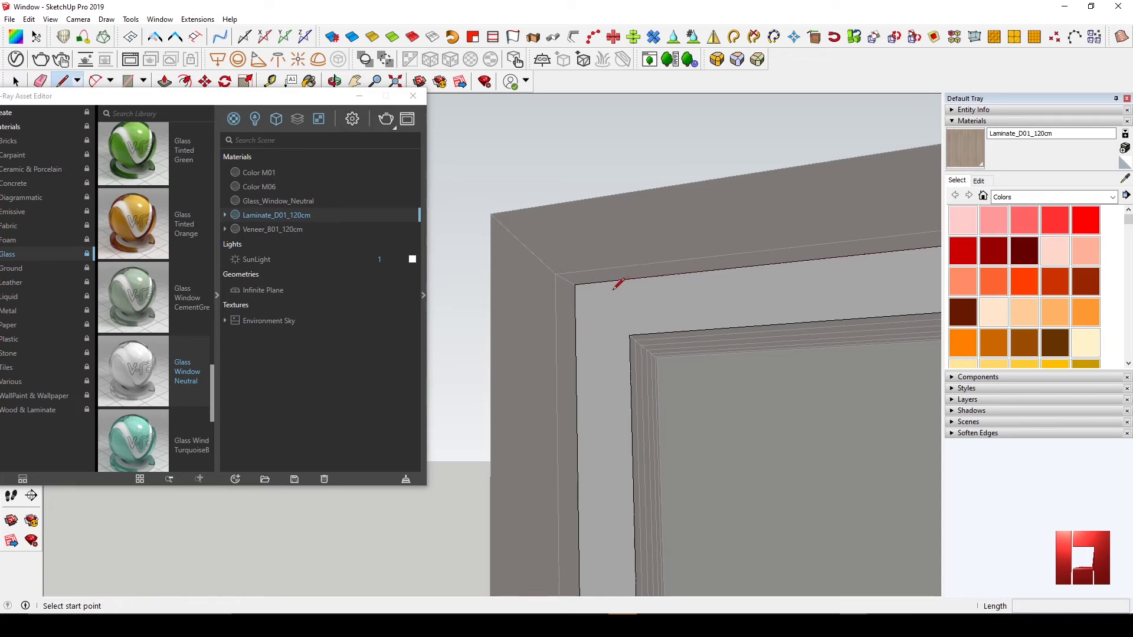
pyautogui.click(629, 335)
pyautogui.click(575, 285)
pyautogui.press('space')
pyautogui.scroll(-4, 573, 357)
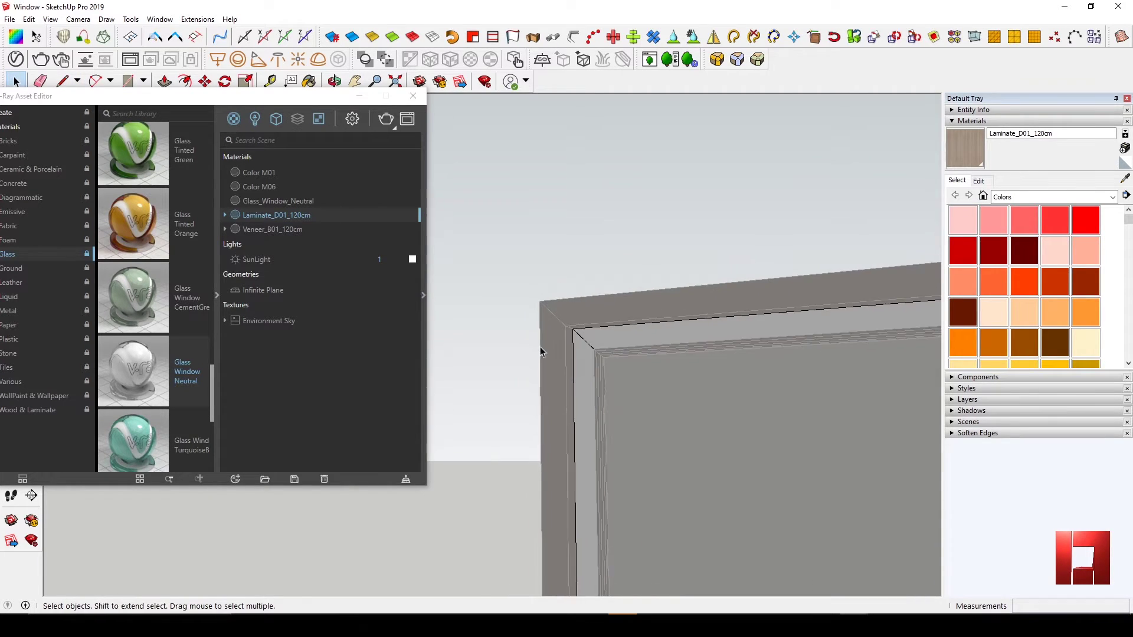
# - Select the sash's back faces and paint them with Laminate_D01_120cm
pyautogui.moveTo(541, 352); pyautogui.dragTo(599, 324, button='middle')
pyautogui.click(600, 309)
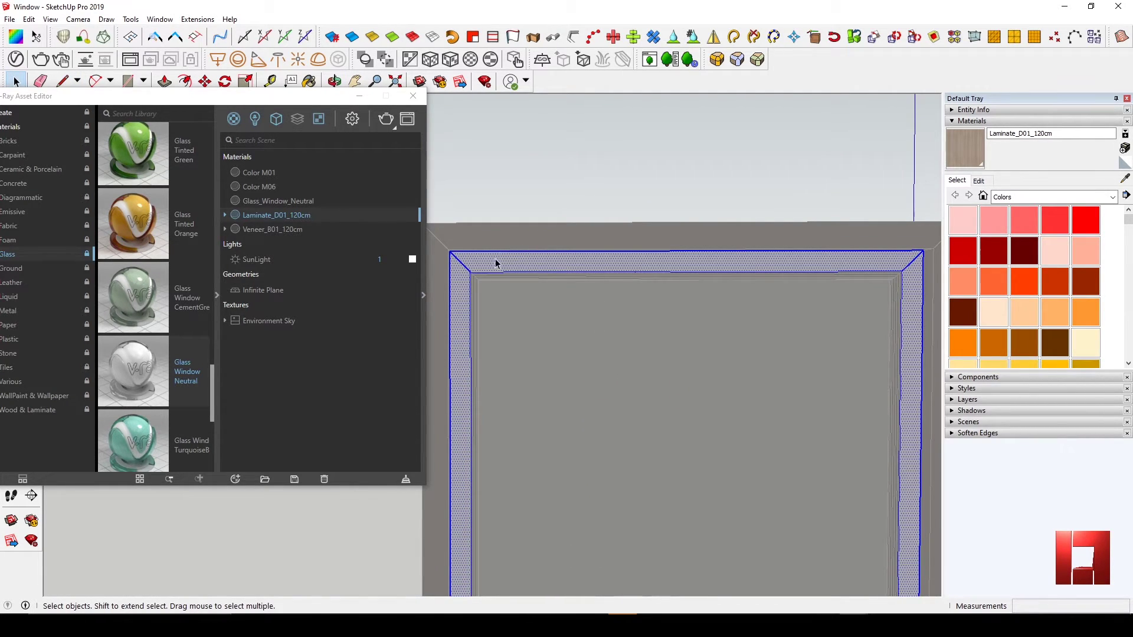
pyautogui.moveTo(474, 265); pyautogui.dragTo(591, 280, button='middle')
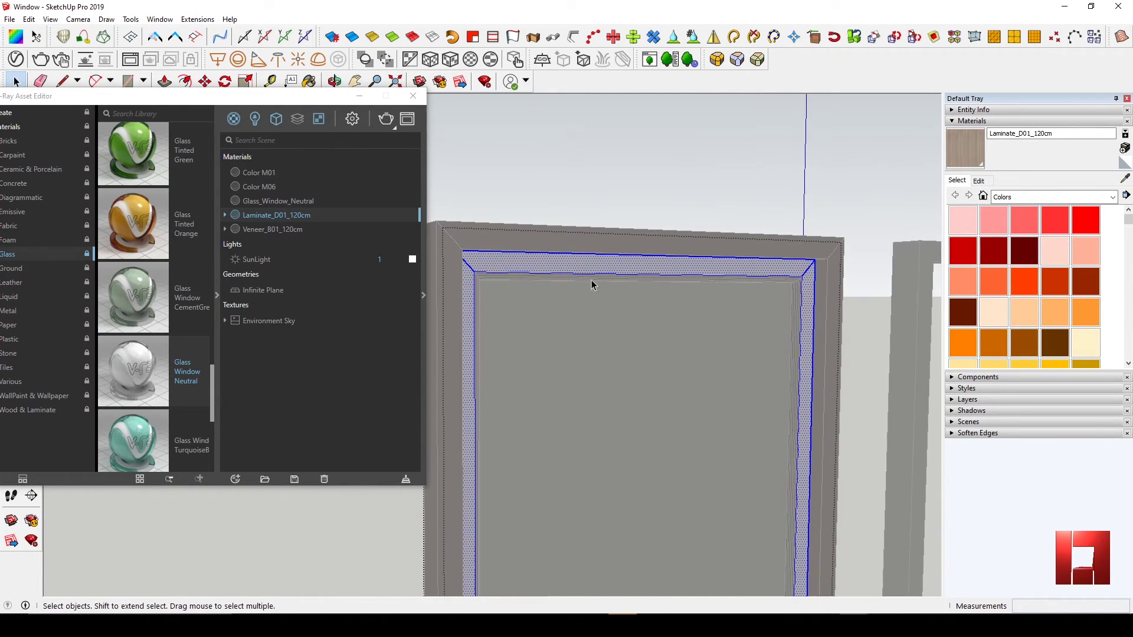
pyautogui.press('b')
pyautogui.click(497, 259)
# - Rotate the laminate texture by 90 degrees on the back face of the sash's top rail
pyautogui.press('space')
pyautogui.scroll(3, 578, 270)
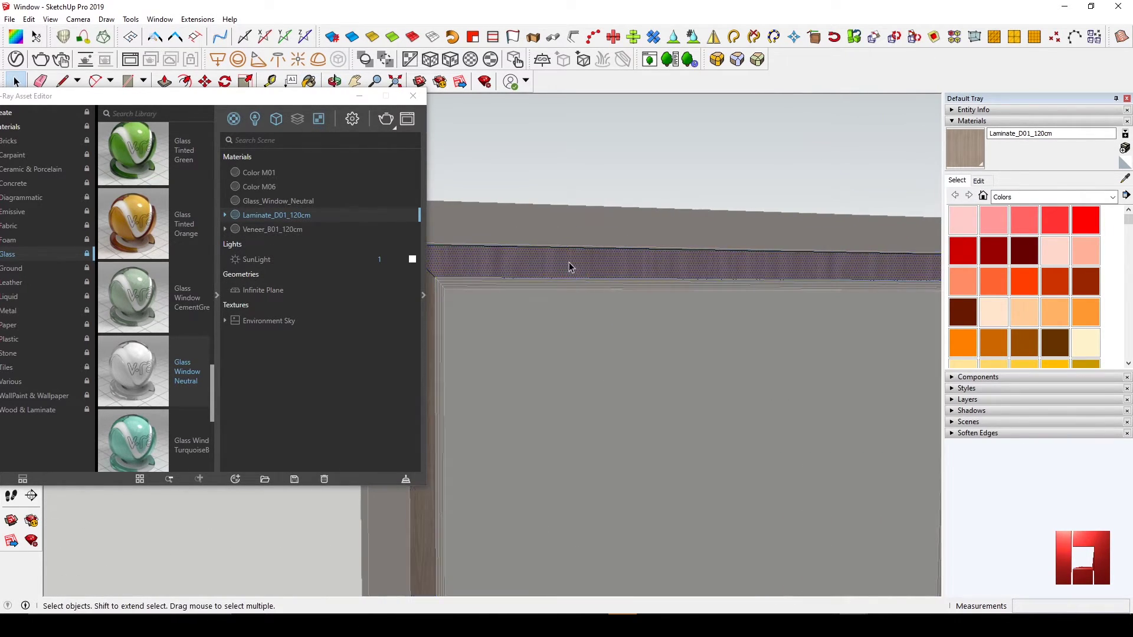
pyautogui.rightClick(569, 266)
pyautogui.moveTo(655, 223)
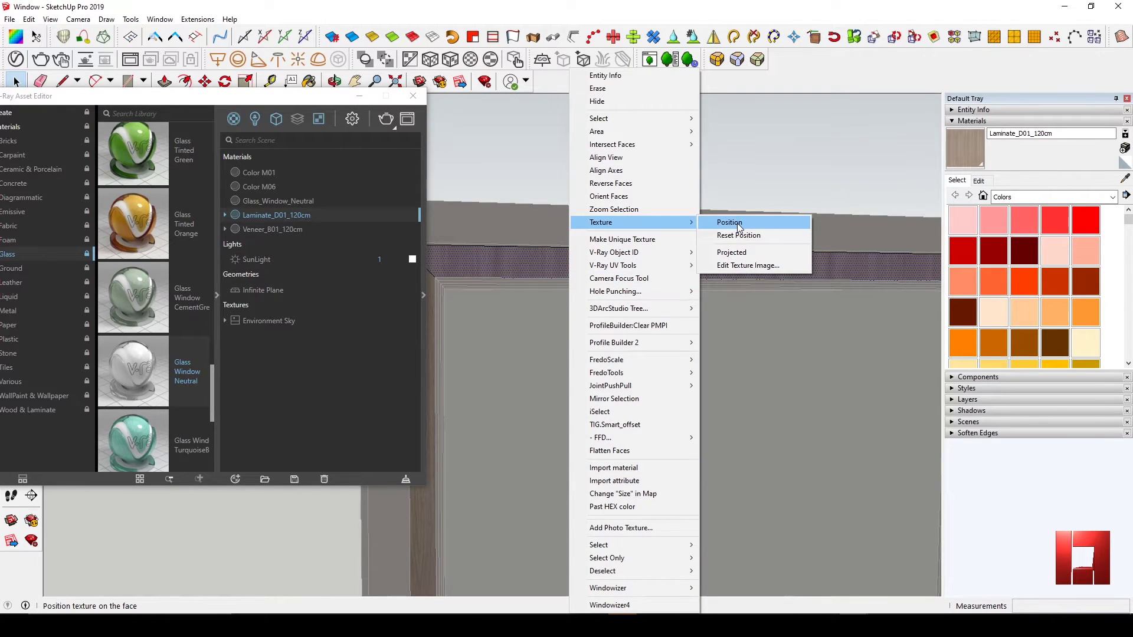
pyautogui.click(738, 228)
pyautogui.rightClick(610, 278)
pyautogui.moveTo(635, 324)
pyautogui.click(714, 324)
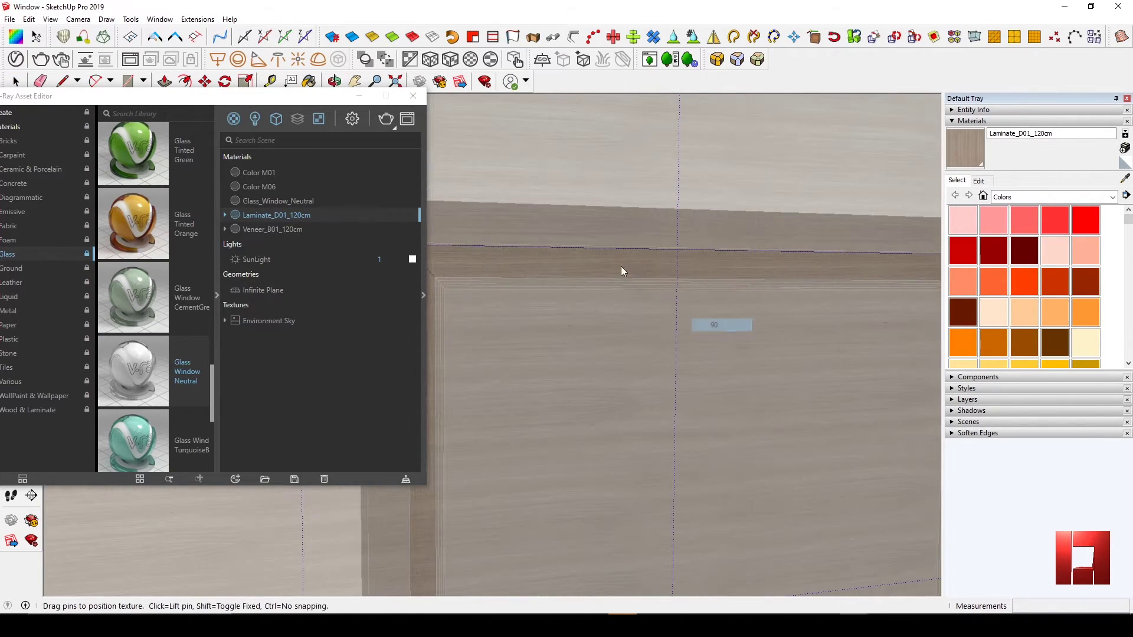
pyautogui.press('Return')
# - Isolate the sash, erase the top-right mitre line on its back, and redraw it from inner to outer corner to split the face
pyautogui.scroll(-5, 621, 272)
pyautogui.press('b')
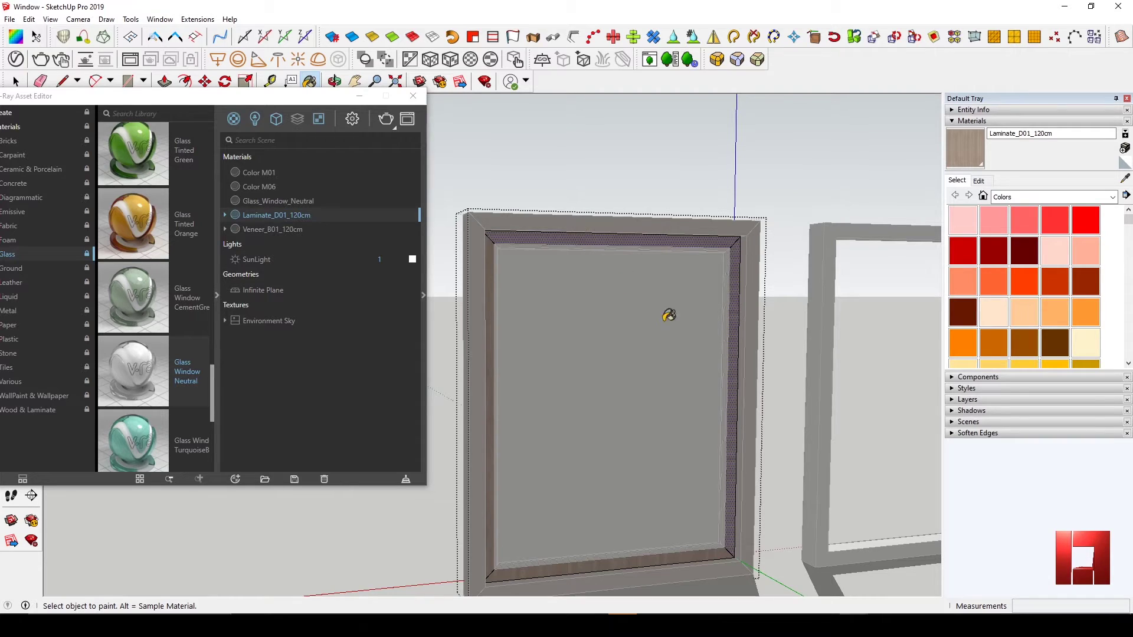
pyautogui.scroll(6, 742, 250)
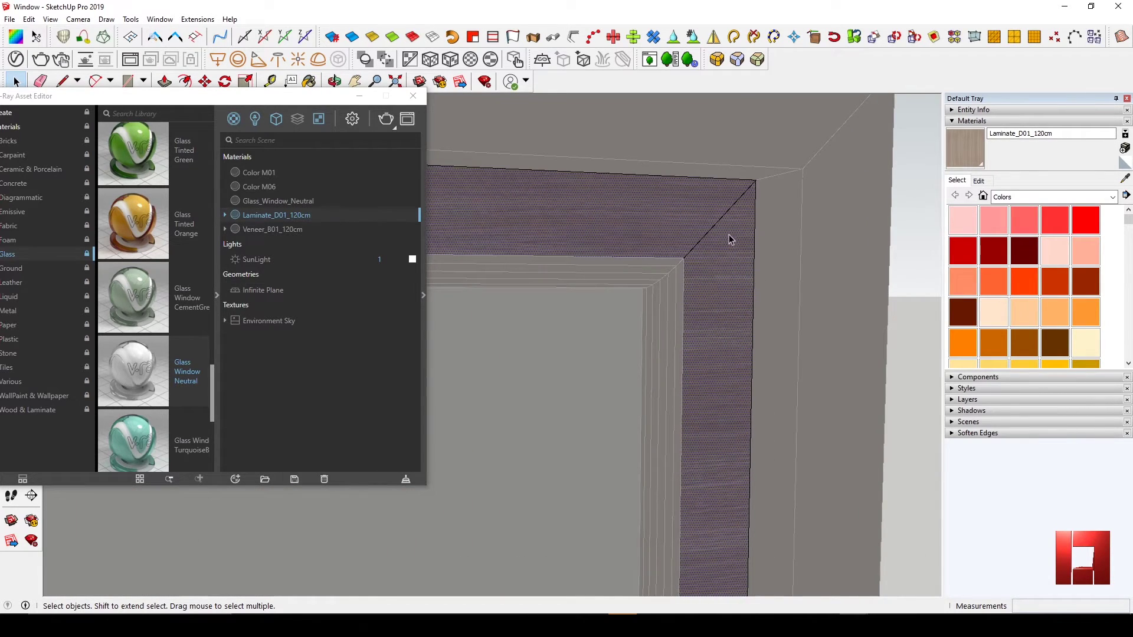
pyautogui.scroll(4, 732, 234)
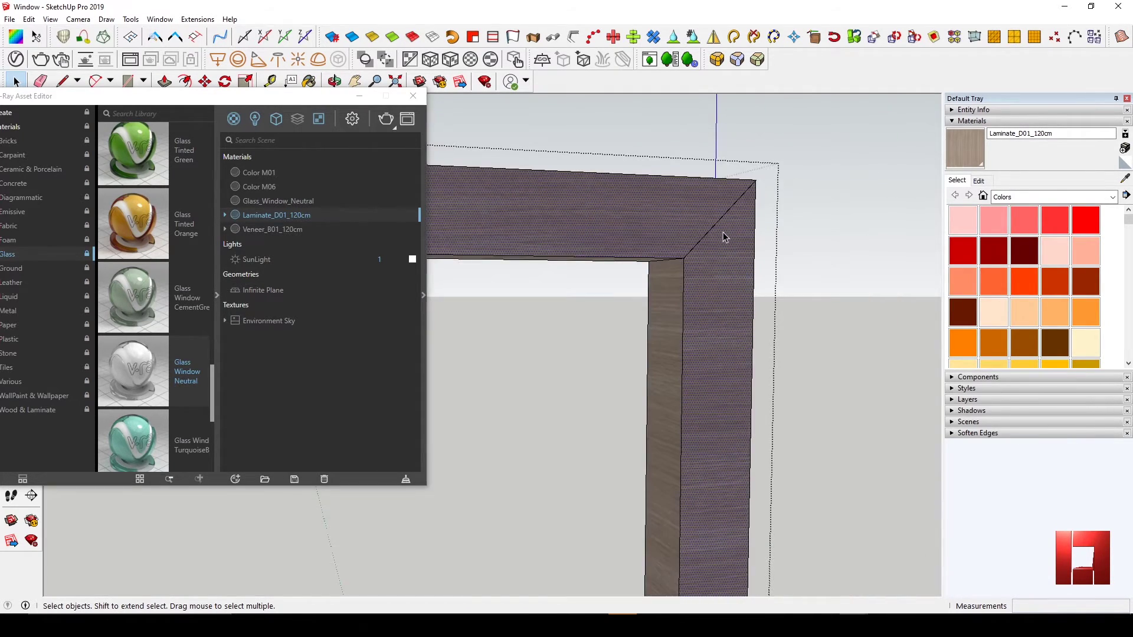
pyautogui.press('e')
pyautogui.click(725, 202)
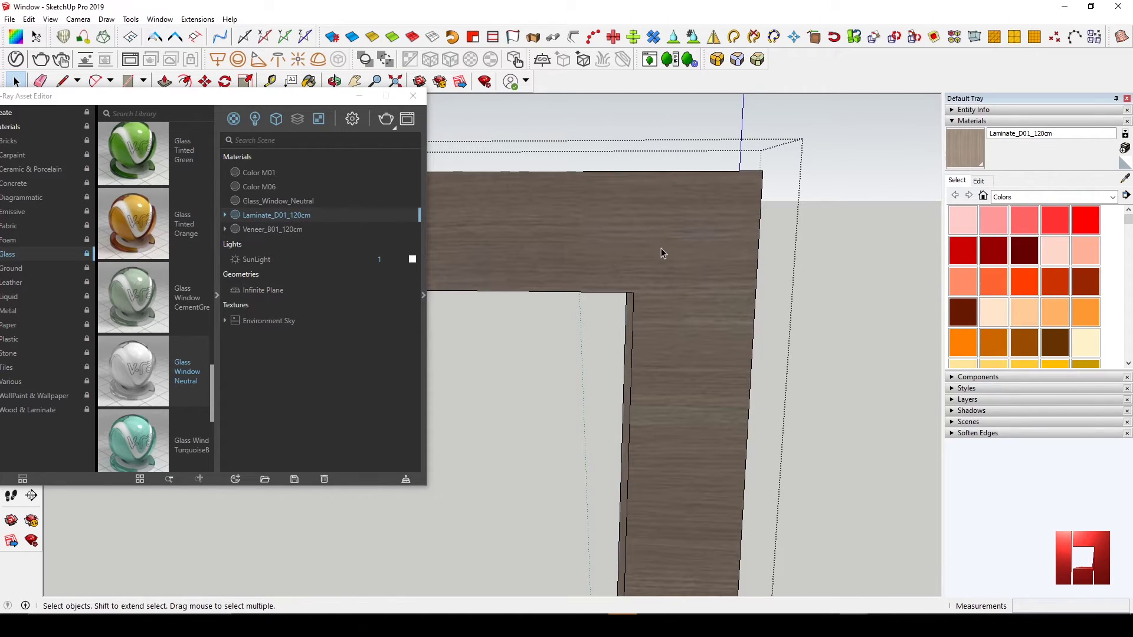
pyautogui.press('l')
pyautogui.click(633, 292)
pyautogui.click(763, 170)
pyautogui.press('space')
# - Rotate the laminate texture by 90 degrees on the back face of the sash's right stile
pyautogui.rightClick(700, 297)
pyautogui.moveTo(789, 227)
pyautogui.click(851, 221)
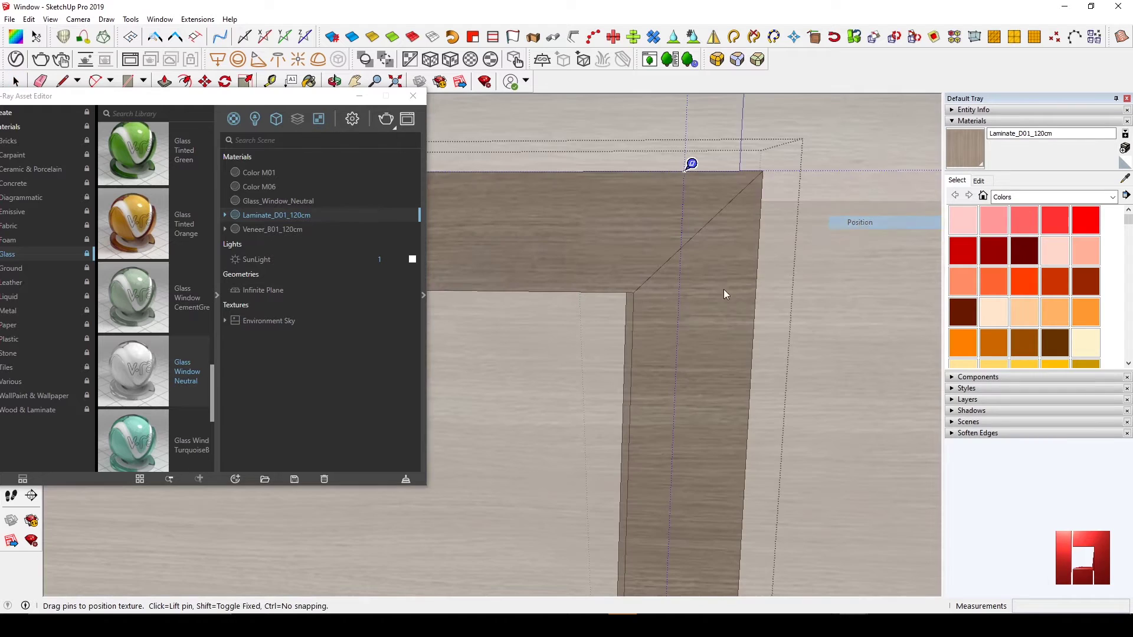
pyautogui.rightClick(676, 313)
pyautogui.moveTo(724, 359)
pyautogui.click(783, 359)
pyautogui.press('Return')
pyautogui.scroll(-8, 668, 265)
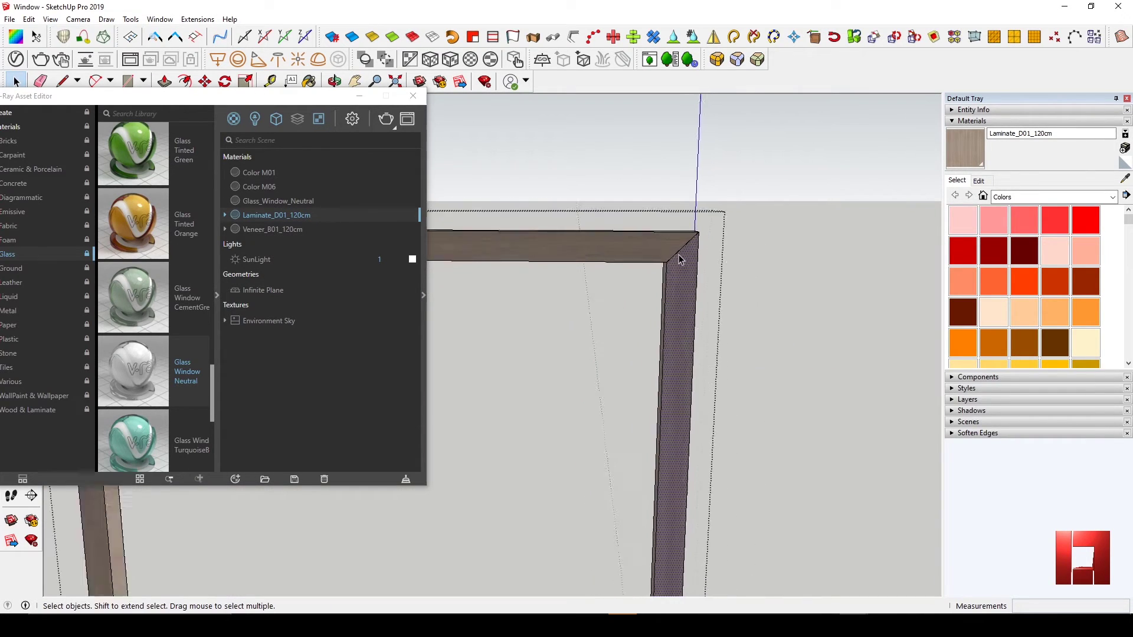
# - Paint the back face of the sash's bottom rail with the top rail's horizontal-grain laminate and close the sash group
pyautogui.moveTo(688, 331)
pyautogui.keyDown('shift'); pyautogui.mouseDown(button='middle')
pyautogui.moveTo(801, 161)
pyautogui.moveTo(822, 69)
pyautogui.mouseUp(button='middle'); pyautogui.keyUp('shift')
pyautogui.scroll(3, 588, 354)
pyautogui.scroll(-5, 533, 381)
pyautogui.keyDown('shift'); pyautogui.moveTo(577, 185); pyautogui.dragTo(576, 296, button='middle'); pyautogui.keyUp('shift')
pyautogui.press('b')
pyautogui.press('space')
pyautogui.doubleClick(619, 196)
pyautogui.press('b')
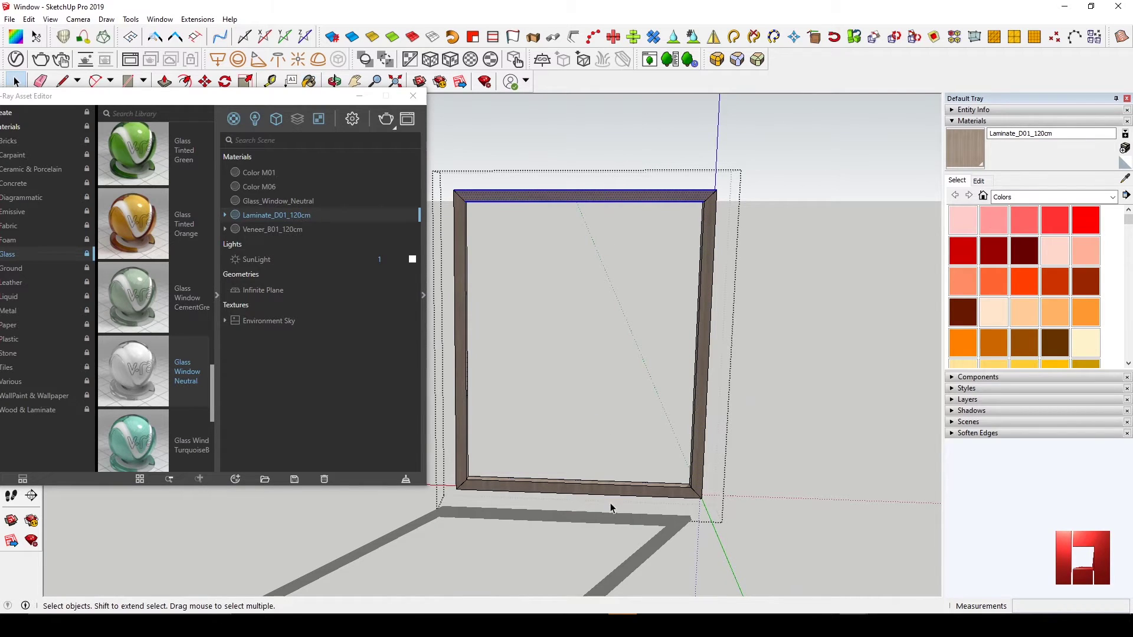
pyautogui.click(564, 476)
pyautogui.moveTo(711, 424); pyautogui.dragTo(710, 397, button='middle')
pyautogui.press('Escape')
pyautogui.press('Escape')
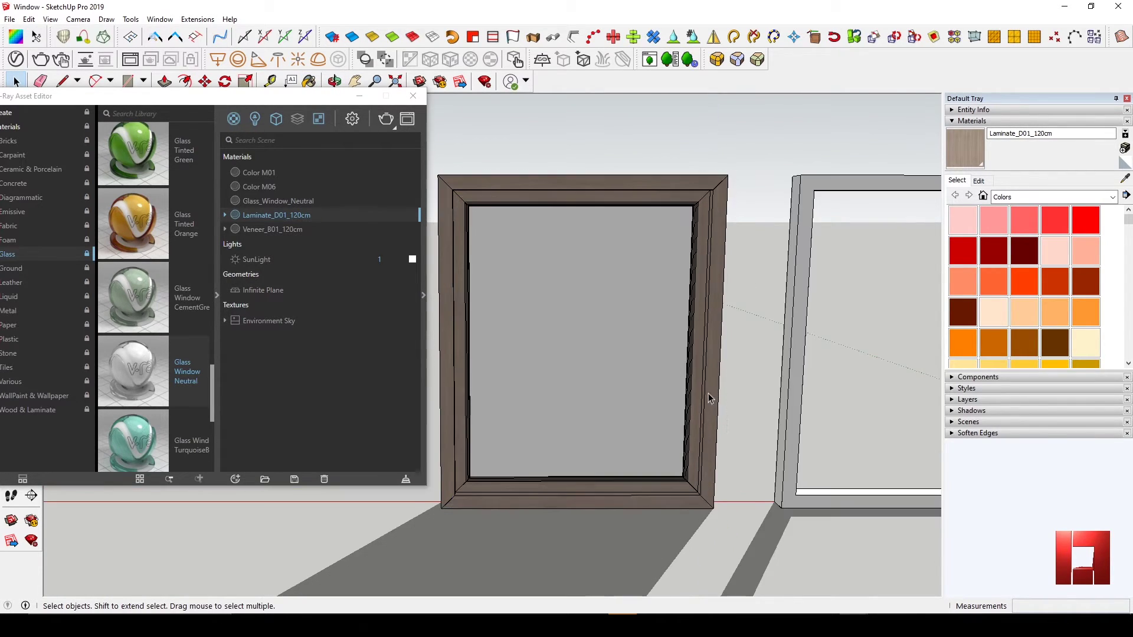
# - Make Glass_Window_Neutral the current material, open the pane group and paint the whole pane with it
pyautogui.moveTo(472, 283); pyautogui.dragTo(789, 313, button='middle')
pyautogui.moveTo(472, 242); pyautogui.dragTo(539, 253, button='middle')
pyautogui.scroll(6, 697, 252)
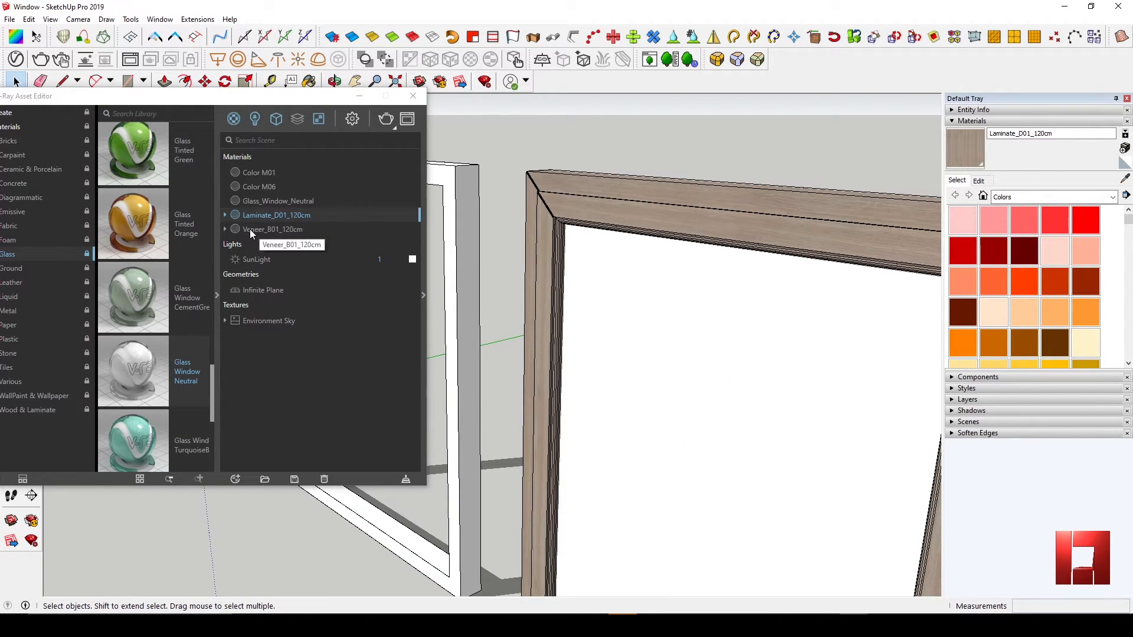
pyautogui.click(264, 202)
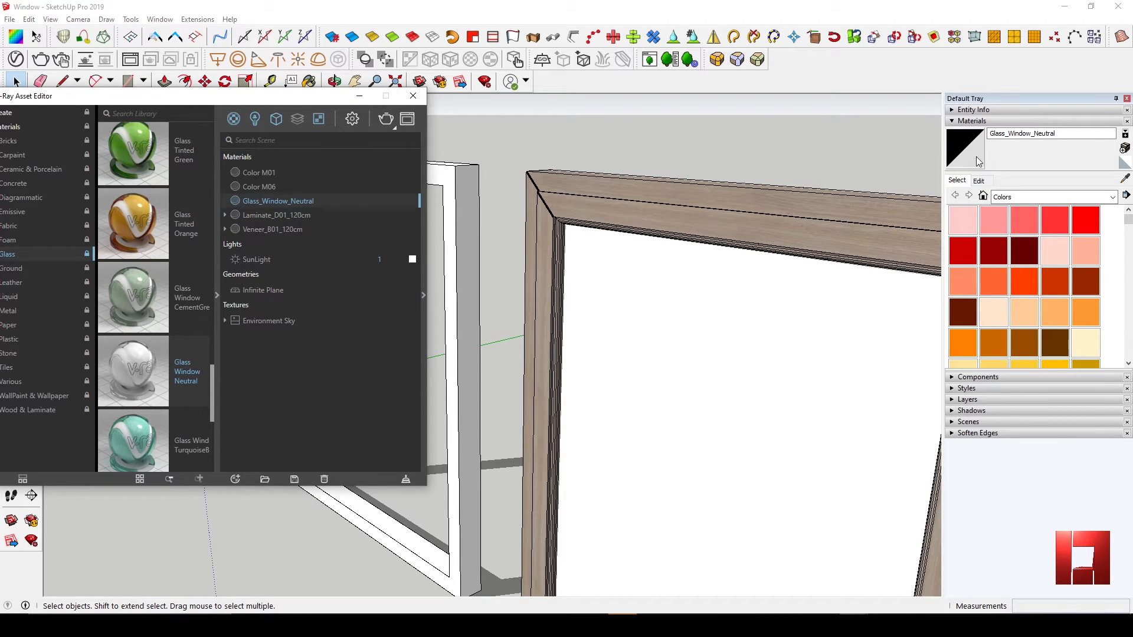
pyautogui.doubleClick(659, 297)
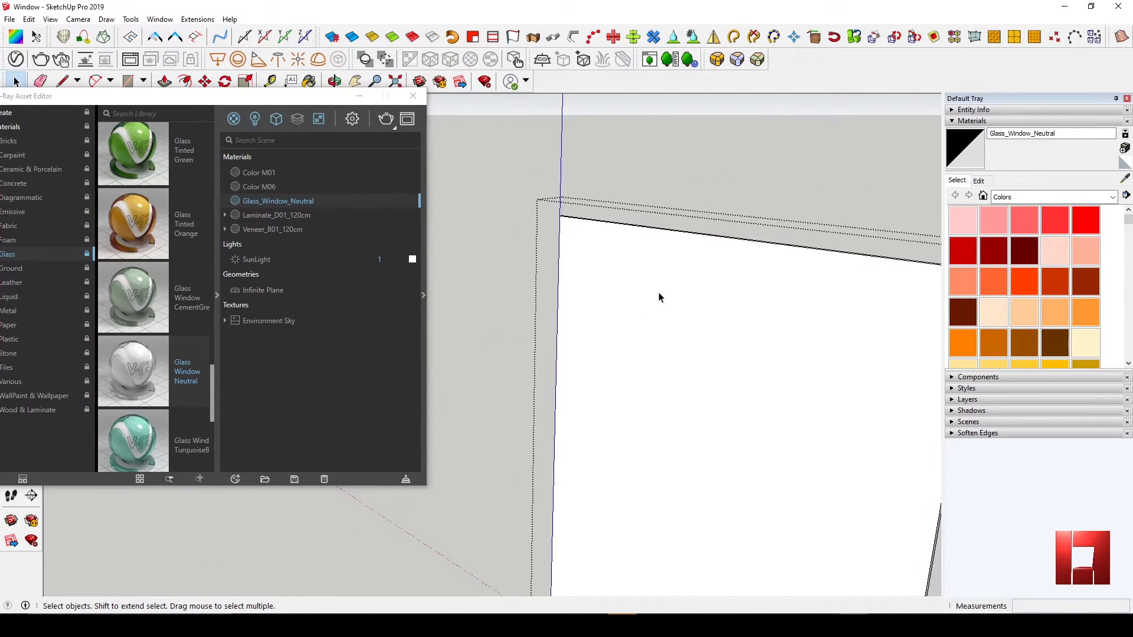
pyautogui.click(660, 296)
pyautogui.moveTo(642, 297)
pyautogui.mouseDown(button='middle')
pyautogui.moveTo(716, 349)
pyautogui.moveTo(617, 314)
pyautogui.mouseUp(button='middle')
pyautogui.press('b')
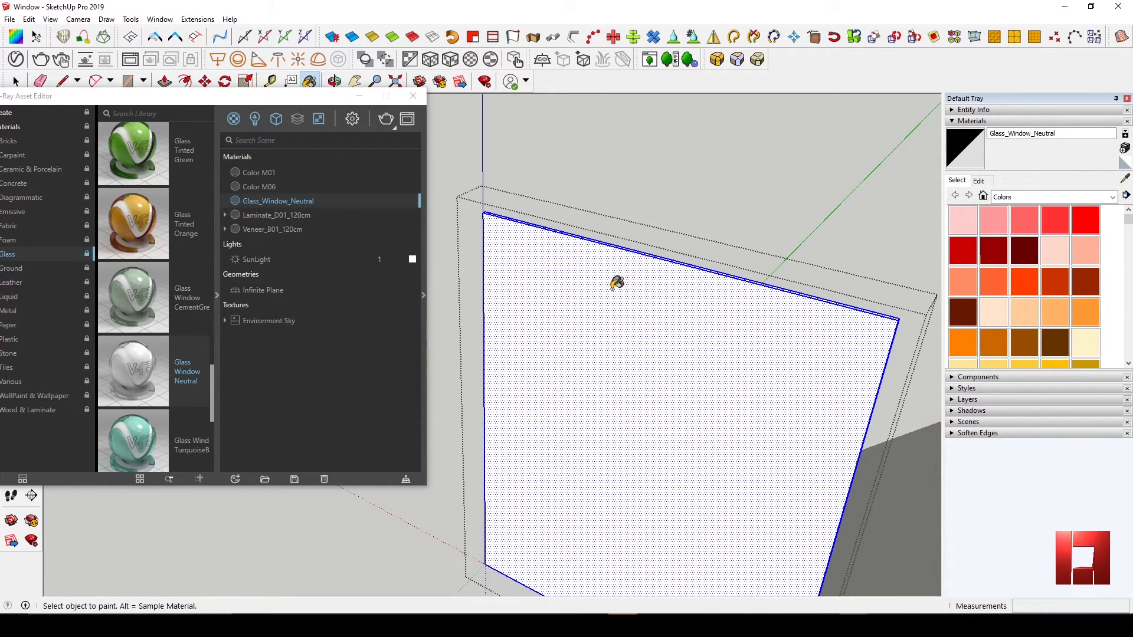
pyautogui.click(611, 288)
pyautogui.press('space')
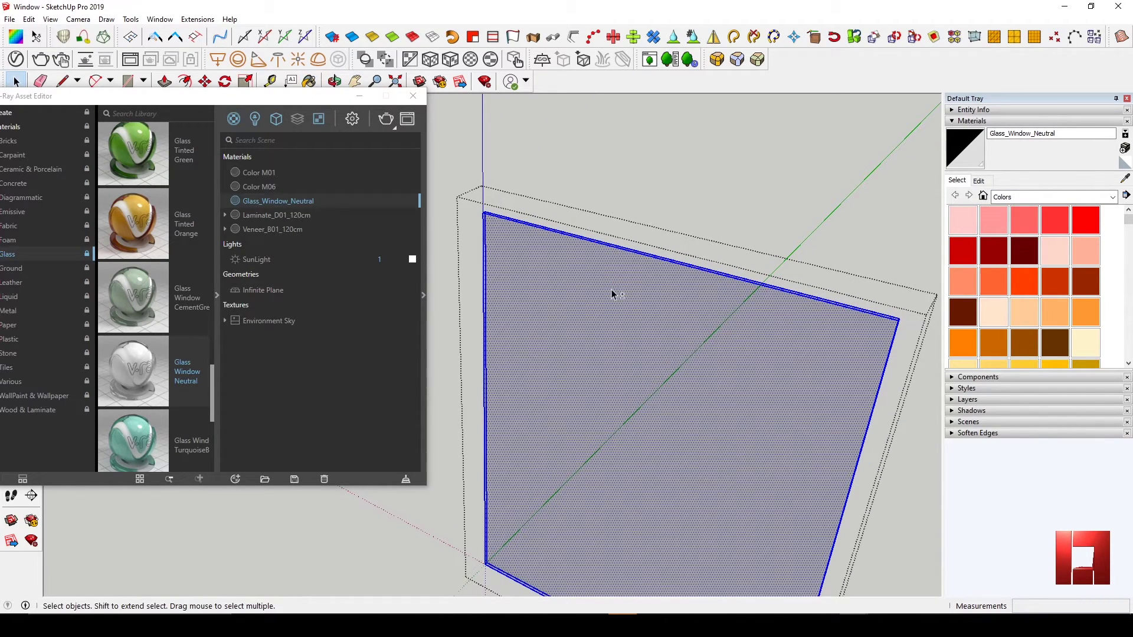
# - Examine the glazed window and the grain direction at its mitred corners, and select the sash group
pyautogui.hotkey('shift', 'h')
pyautogui.scroll(-5, 614, 289)
pyautogui.moveTo(613, 289); pyautogui.dragTo(704, 251, button='middle')
pyautogui.moveTo(598, 266); pyautogui.dragTo(572, 182, button='middle')
pyautogui.scroll(6, 608, 277)
pyautogui.scroll(3, 604, 189)
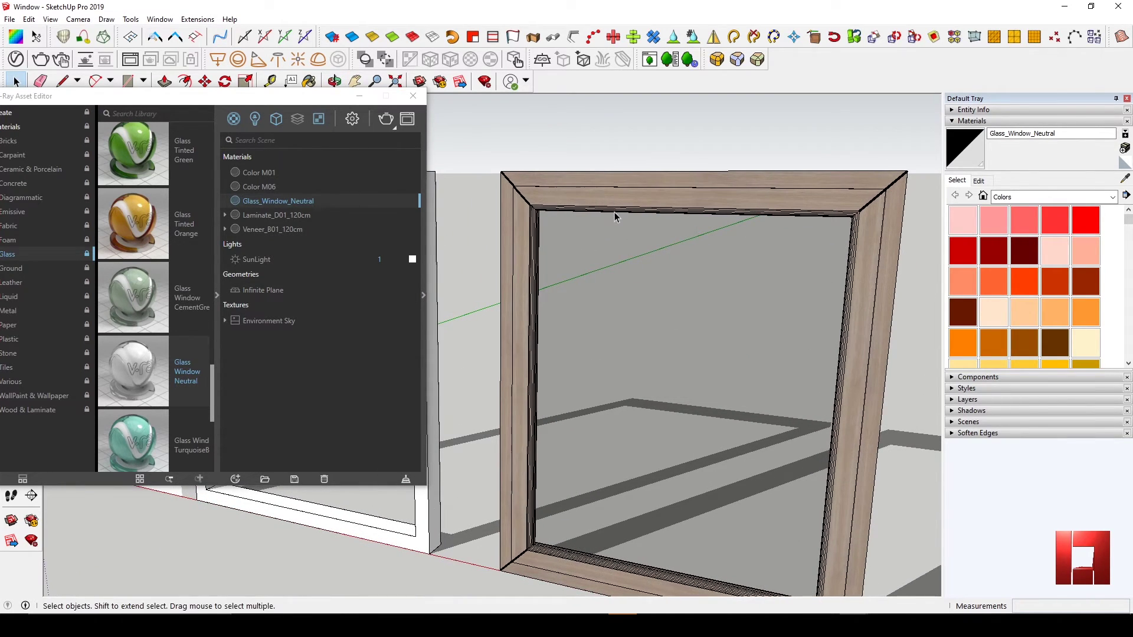
pyautogui.moveTo(614, 217); pyautogui.dragTo(597, 307, button='middle')
pyautogui.scroll(5, 607, 304)
pyautogui.scroll(3, 598, 308)
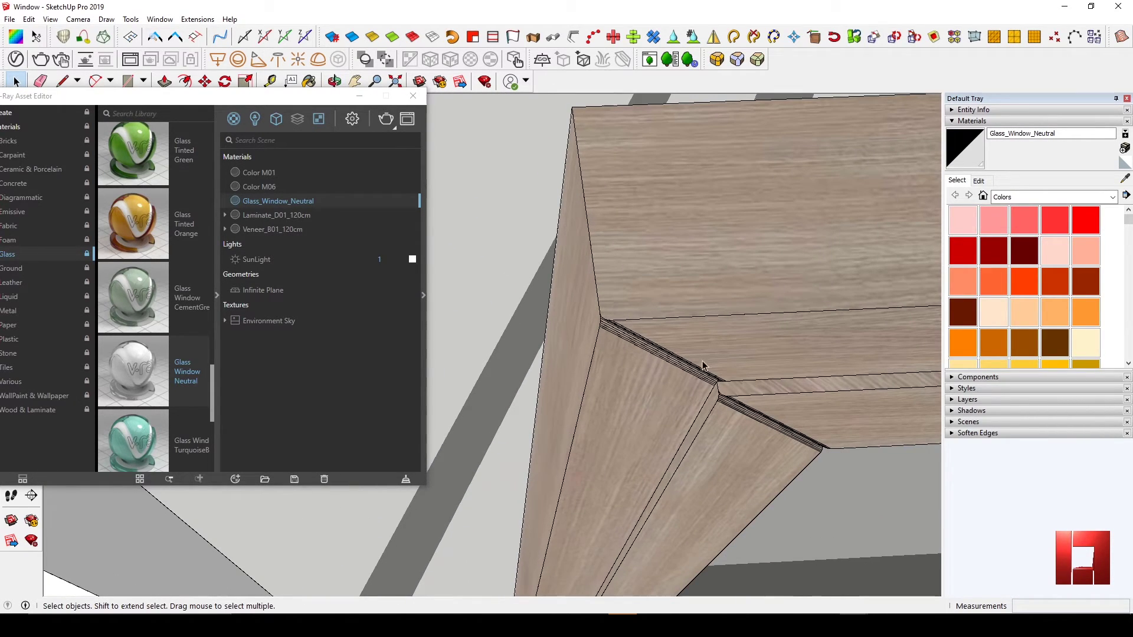
pyautogui.click(756, 404)
pyautogui.scroll(-5, 746, 424)
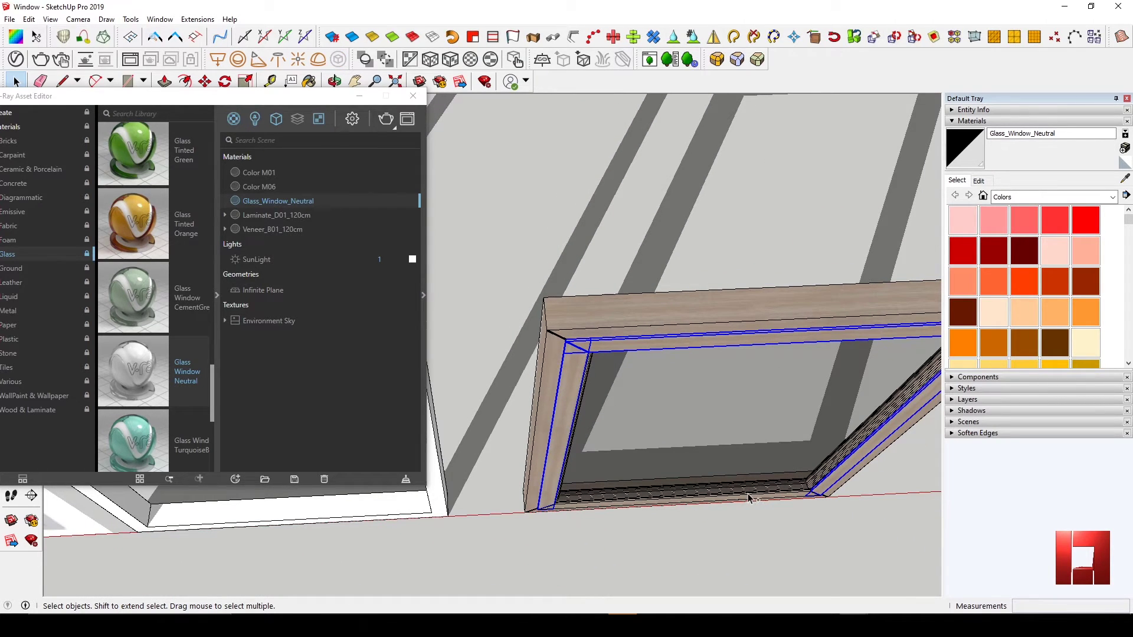
# - Add the glazing beads and the pane to the selected sash and group them as one unit
pyautogui.keyDown('shift'); pyautogui.click(744, 499); pyautogui.keyUp('shift')
pyautogui.moveTo(757, 449); pyautogui.dragTo(295, 424, button='middle')
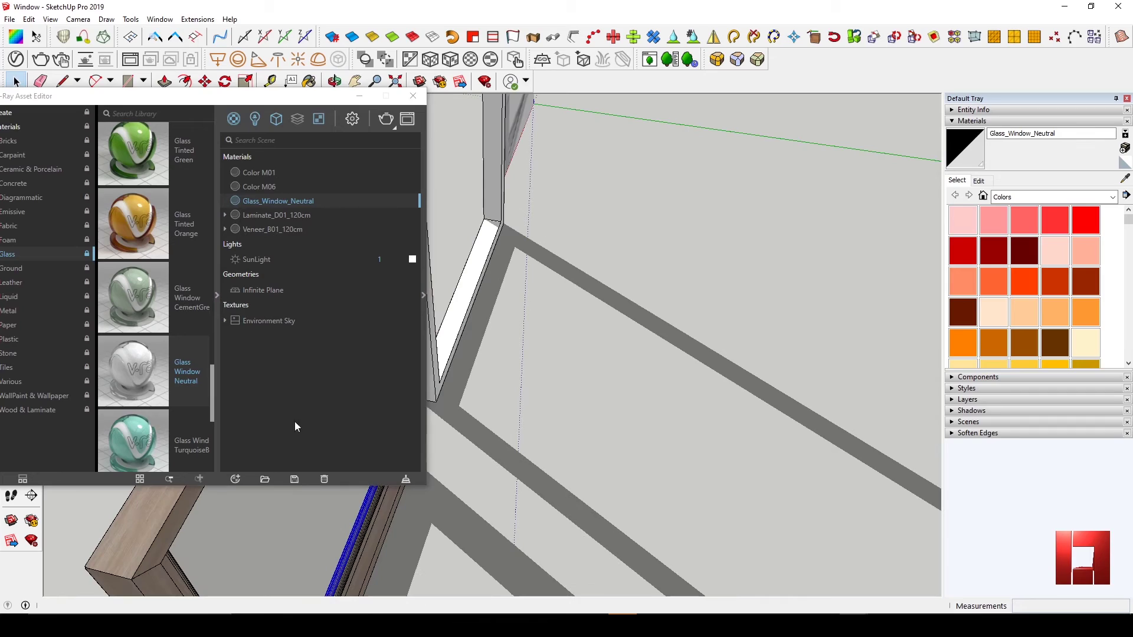
pyautogui.moveTo(448, 436); pyautogui.dragTo(687, 550, button='middle')
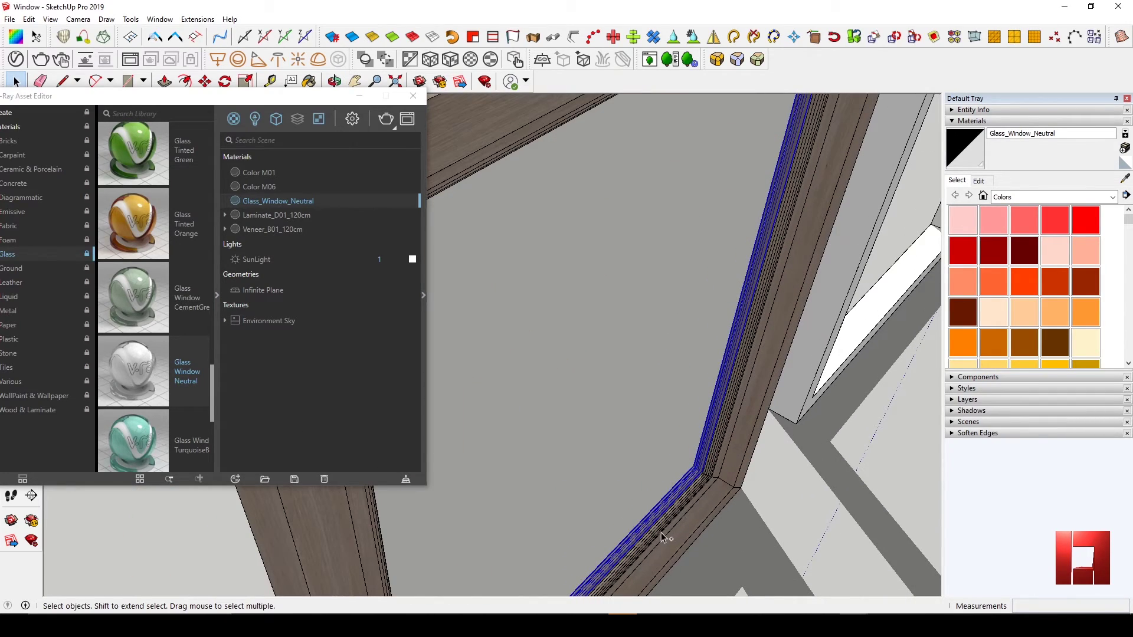
pyautogui.scroll(-8, 713, 494)
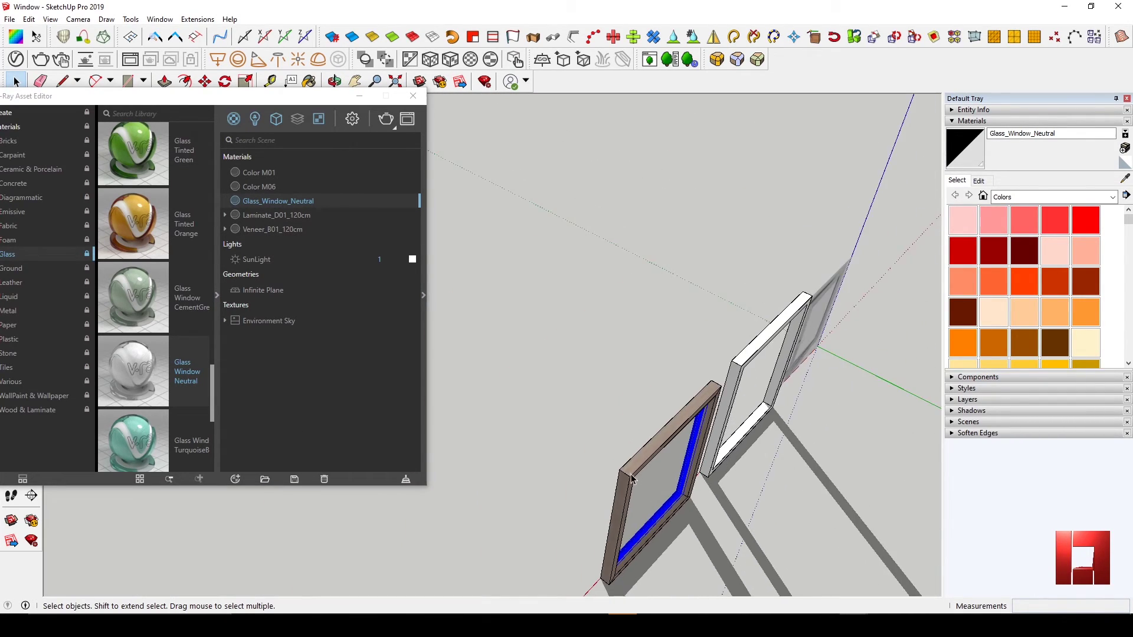
pyautogui.moveTo(502, 448); pyautogui.dragTo(622, 314, button='middle')
pyautogui.moveTo(531, 318); pyautogui.dragTo(609, 299, button='middle')
pyautogui.scroll(5, 573, 296)
# - Close the V-Ray Asset Editor and group the four members of the laminate outer frame
pyautogui.click(569, 275)
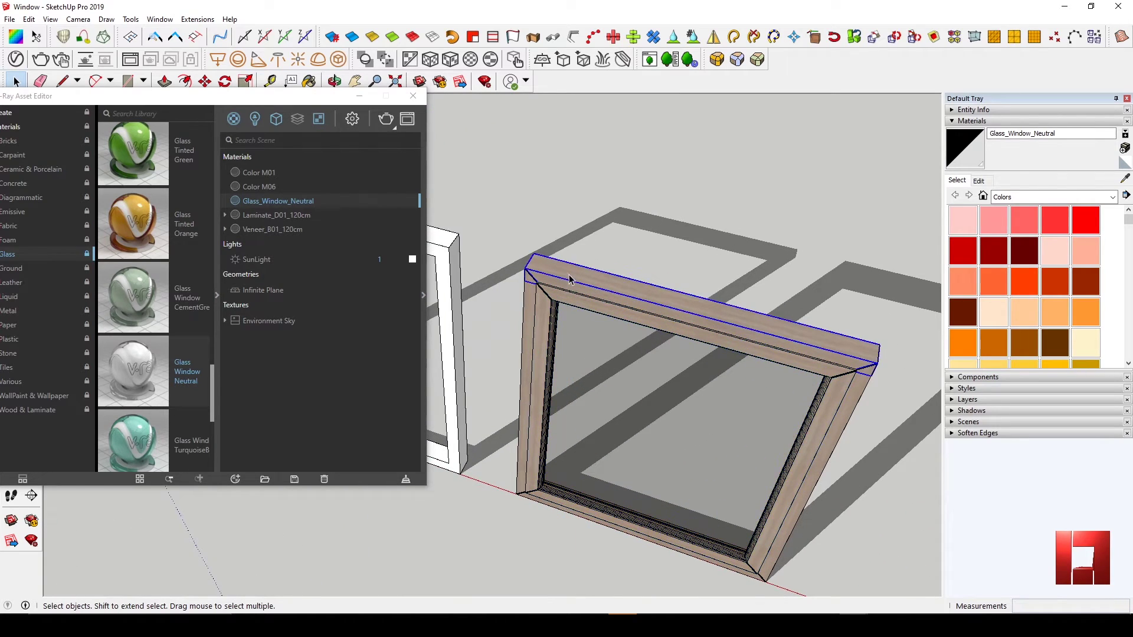
pyautogui.click(404, 101)
pyautogui.scroll(2, 546, 281)
pyautogui.keyDown('shift'); pyautogui.click(512, 292); pyautogui.keyUp('shift')
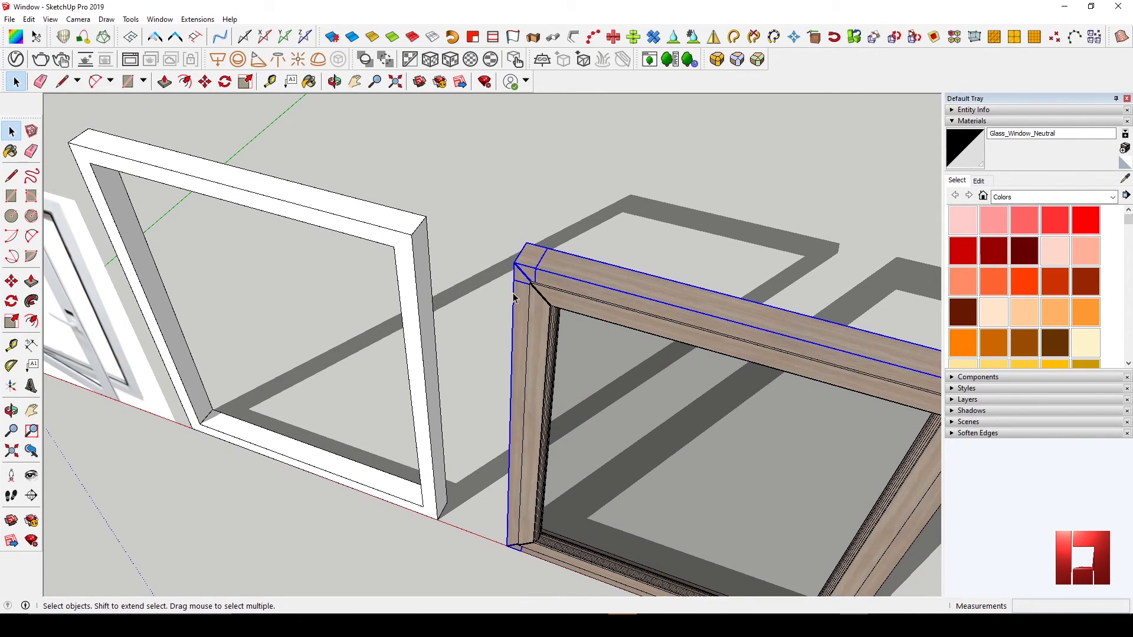
pyautogui.keyDown('shift'); pyautogui.moveTo(714, 383); pyautogui.dragTo(443, 232, button='middle'); pyautogui.keyUp('shift')
pyautogui.moveTo(586, 456); pyautogui.dragTo(565, 482, button='middle')
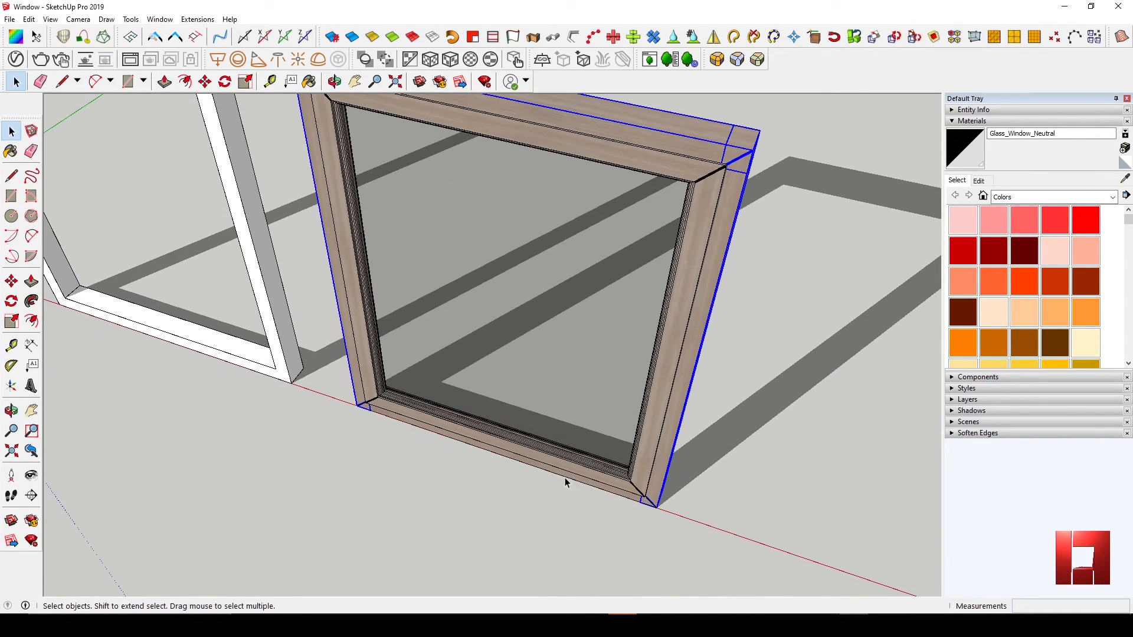
pyautogui.keyDown('ctrl'); pyautogui.click(567, 479); pyautogui.keyUp('ctrl')
pyautogui.scroll(-4, 569, 477)
pyautogui.scroll(2, 571, 296)
pyautogui.hotkey('ctrl', 'g')
# - Draw a circle of 15 mm radius centred on the end edge of the frame's top rail, delete its face and group the outline
pyautogui.moveTo(431, 289); pyautogui.dragTo(595, 369, button='middle')
pyautogui.scroll(5, 387, 289)
pyautogui.scroll(2, 412, 306)
pyautogui.press('c')
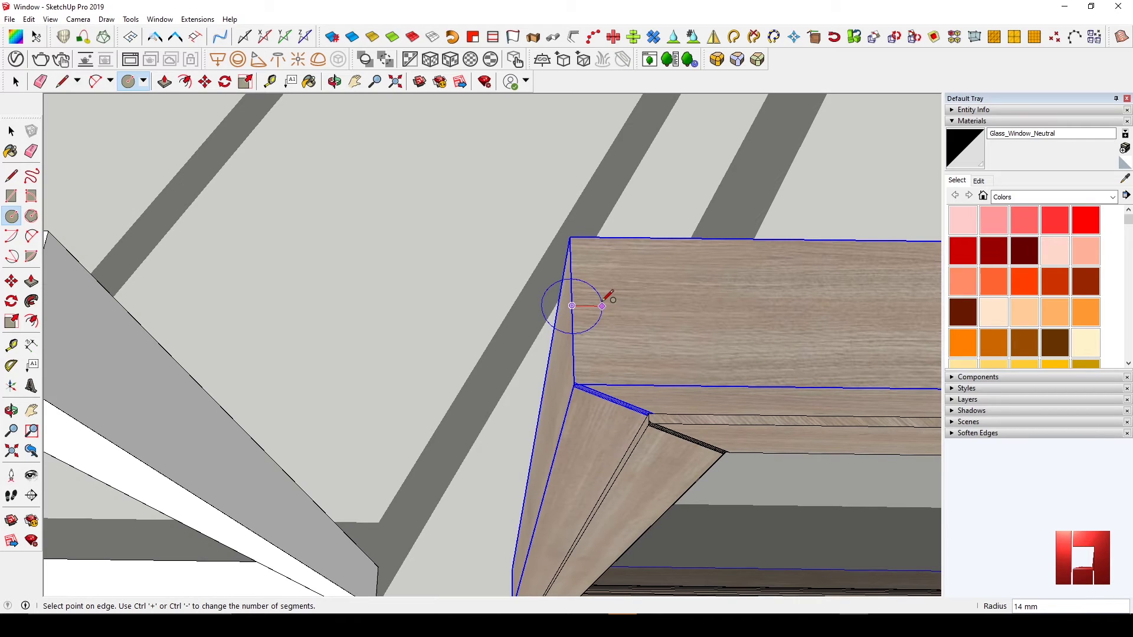
pyautogui.write('5')
pyautogui.press('Return')
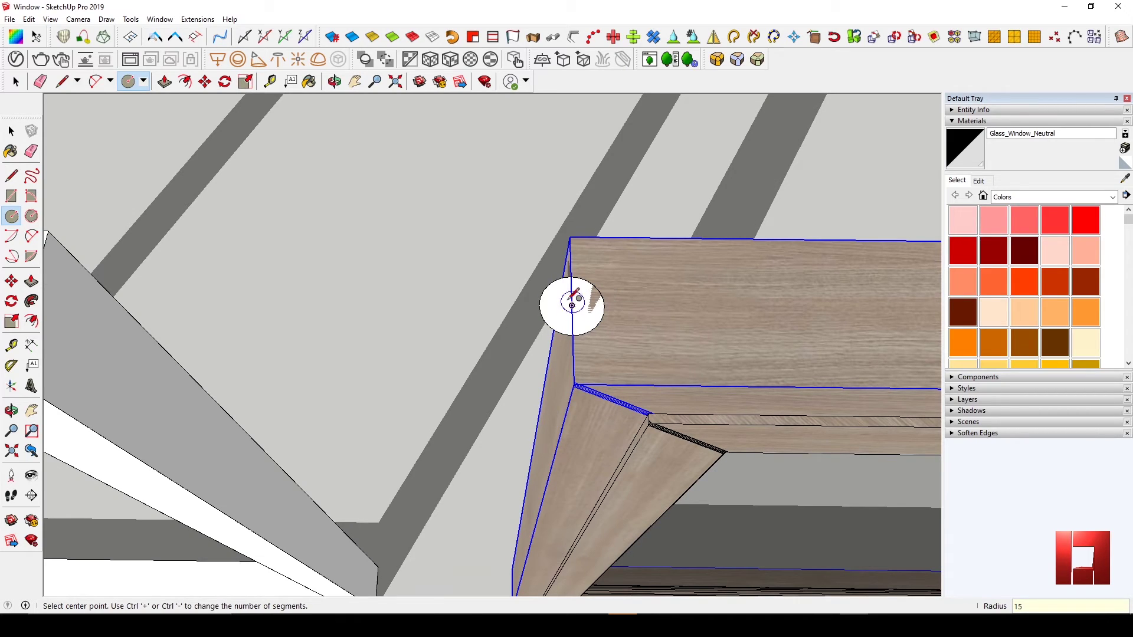
pyautogui.press('space')
pyautogui.click(561, 310)
pyautogui.press('Delete')
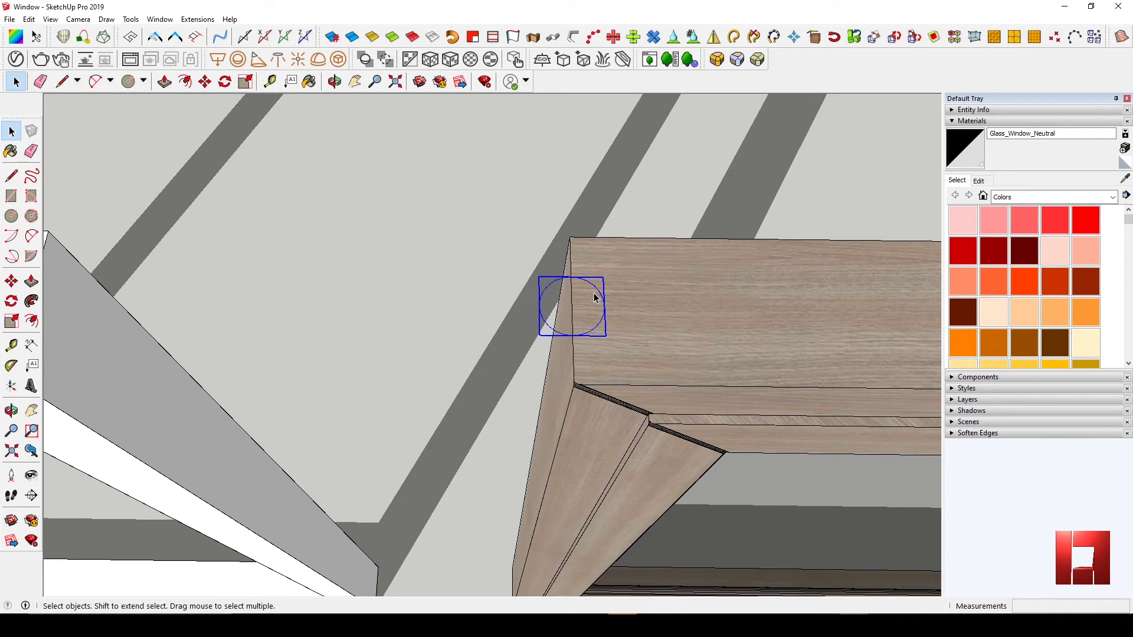
# - Cut the circle group and paste it in place inside the outer frame group
pyautogui.press('Delete')
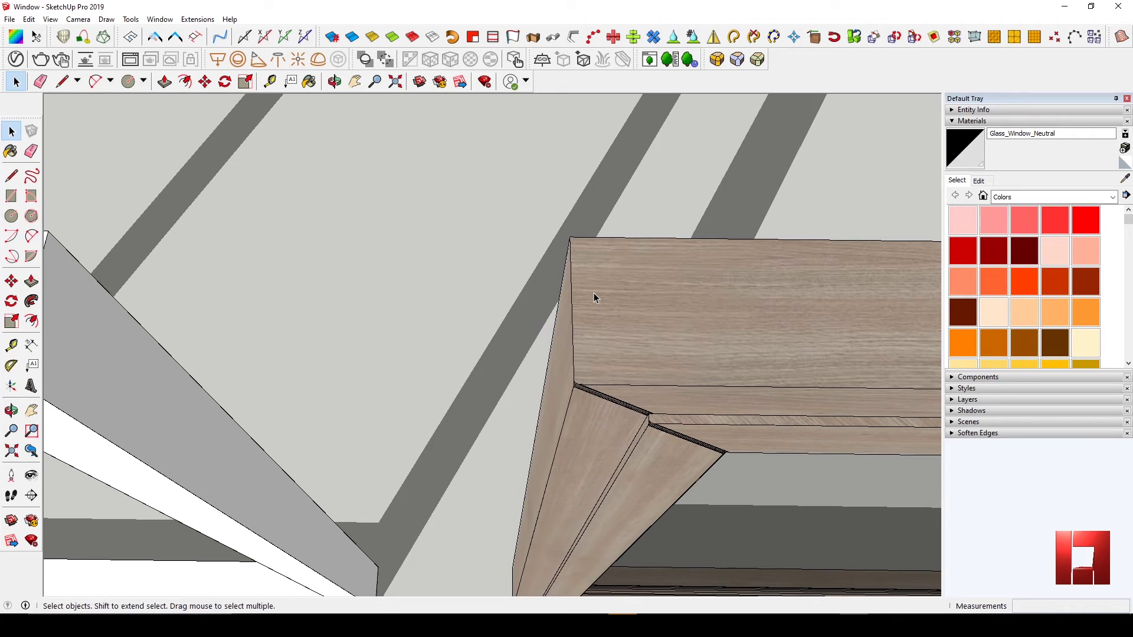
pyautogui.doubleClick(594, 295)
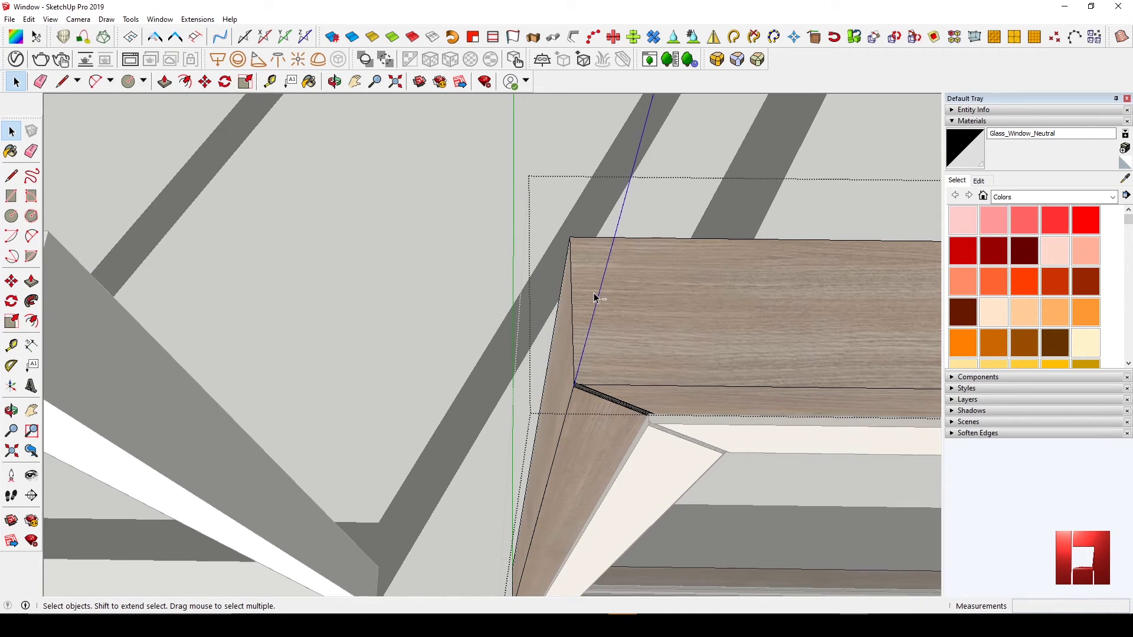
pyautogui.hotkey('ctrl', 'z')
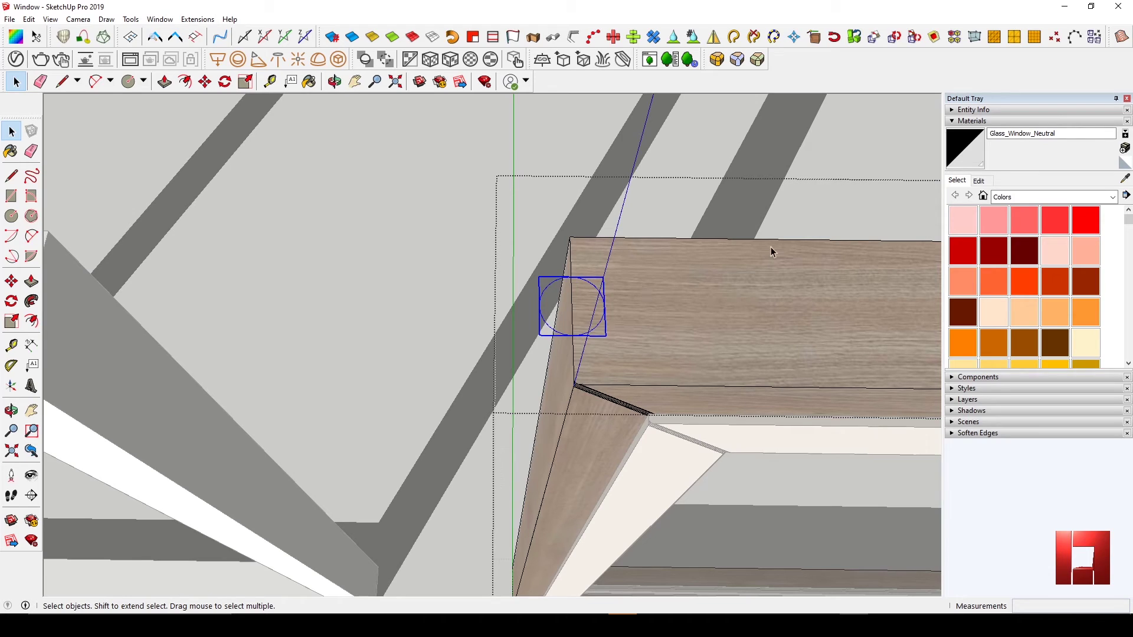
# - Show the entity details, move the circle about 37 mm to the frame's front corner, close the frame group and select the sash group
pyautogui.click(973, 110)
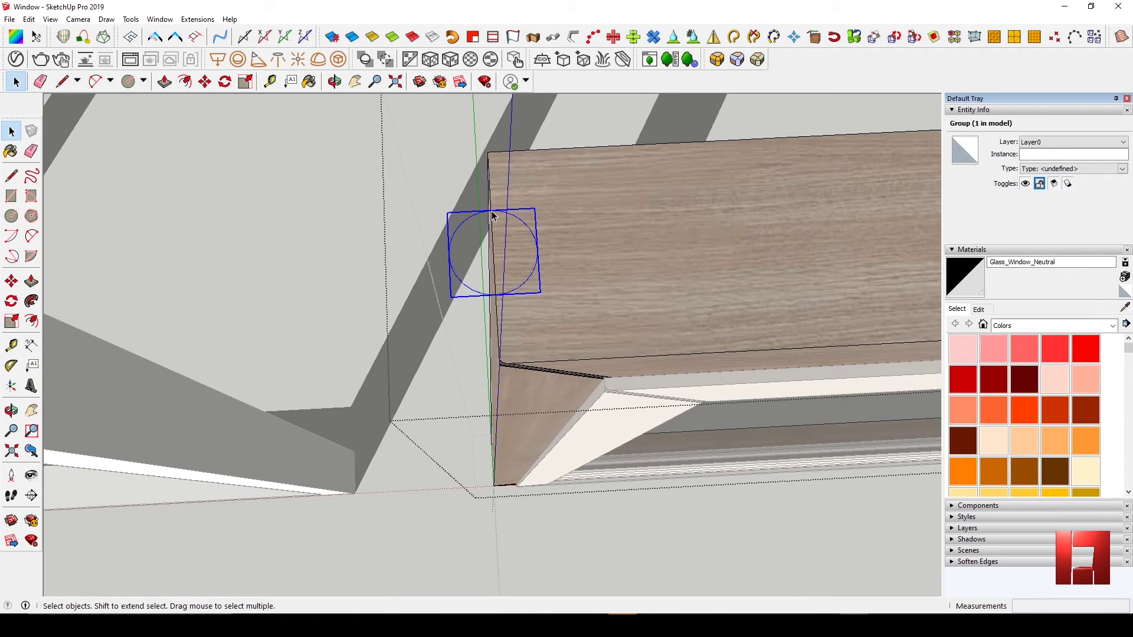
pyautogui.press('m')
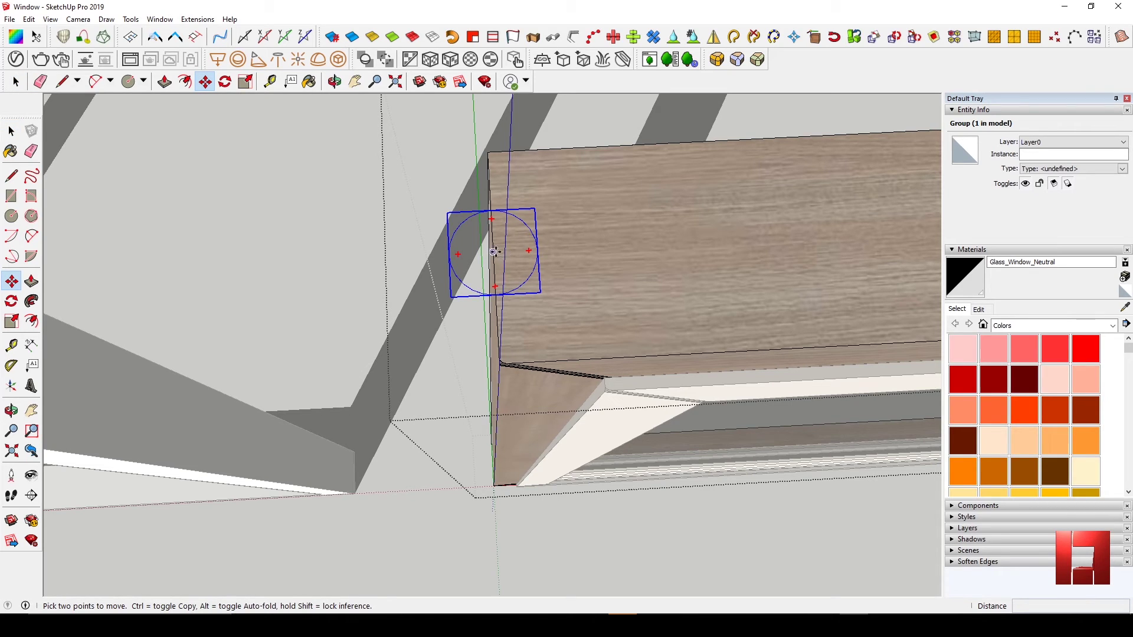
pyautogui.click(495, 252)
pyautogui.click(499, 357)
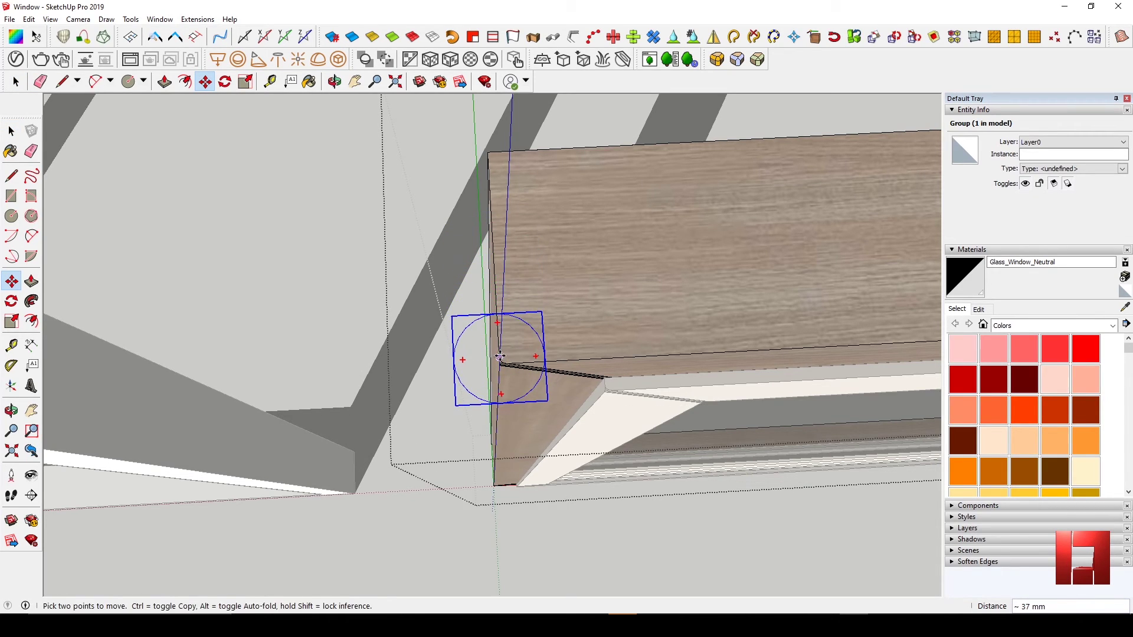
pyautogui.press('space')
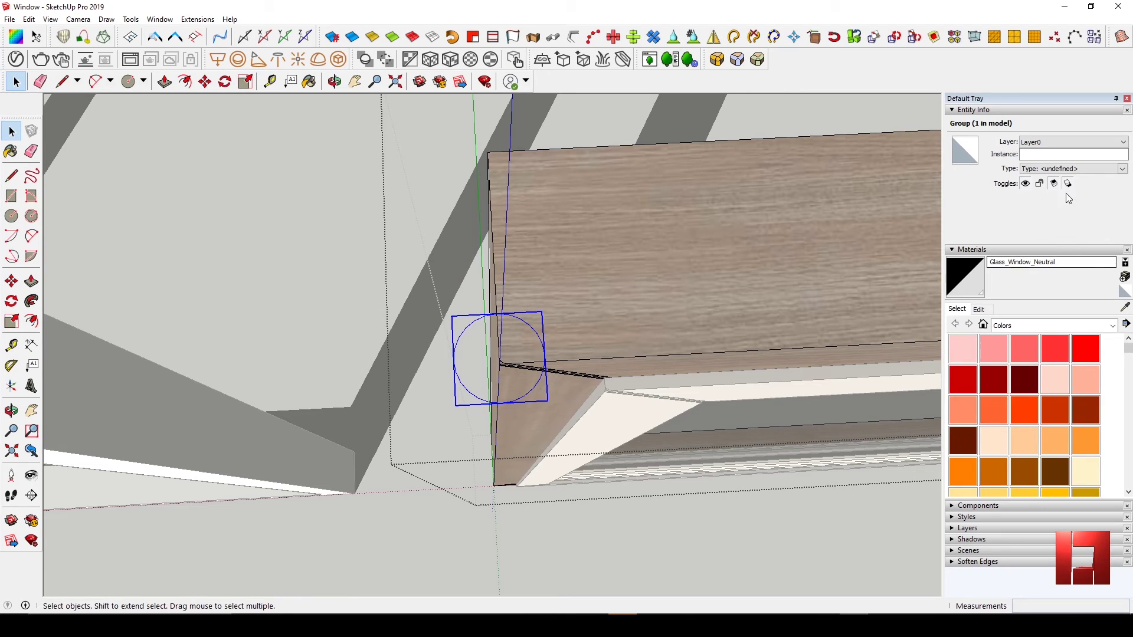
pyautogui.click(715, 399)
pyautogui.press('q')
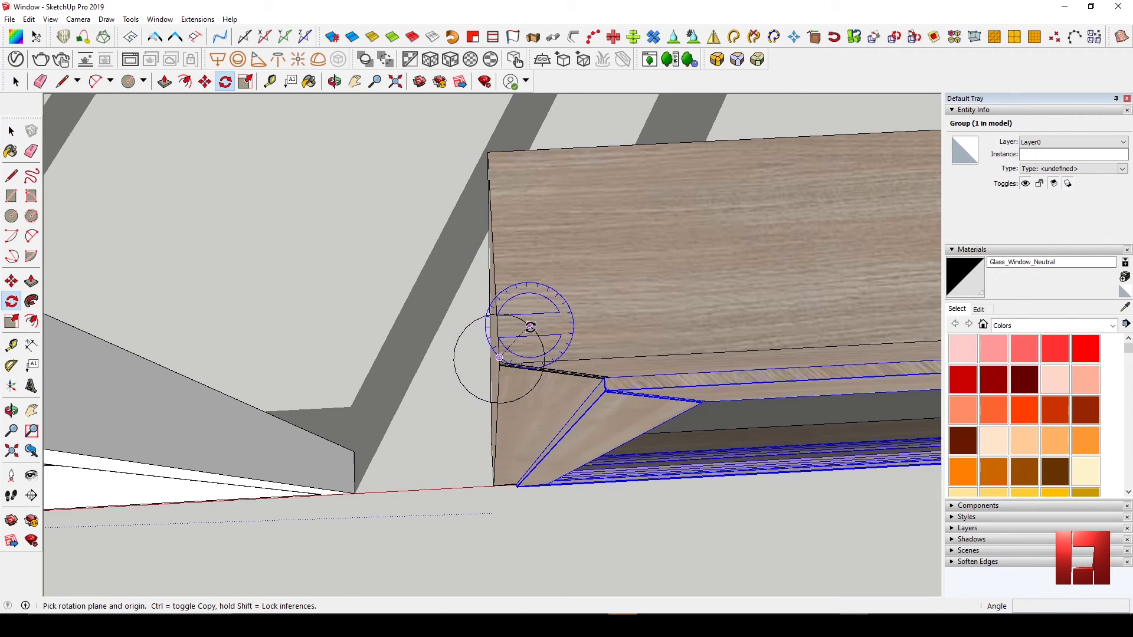
pyautogui.click(578, 351)
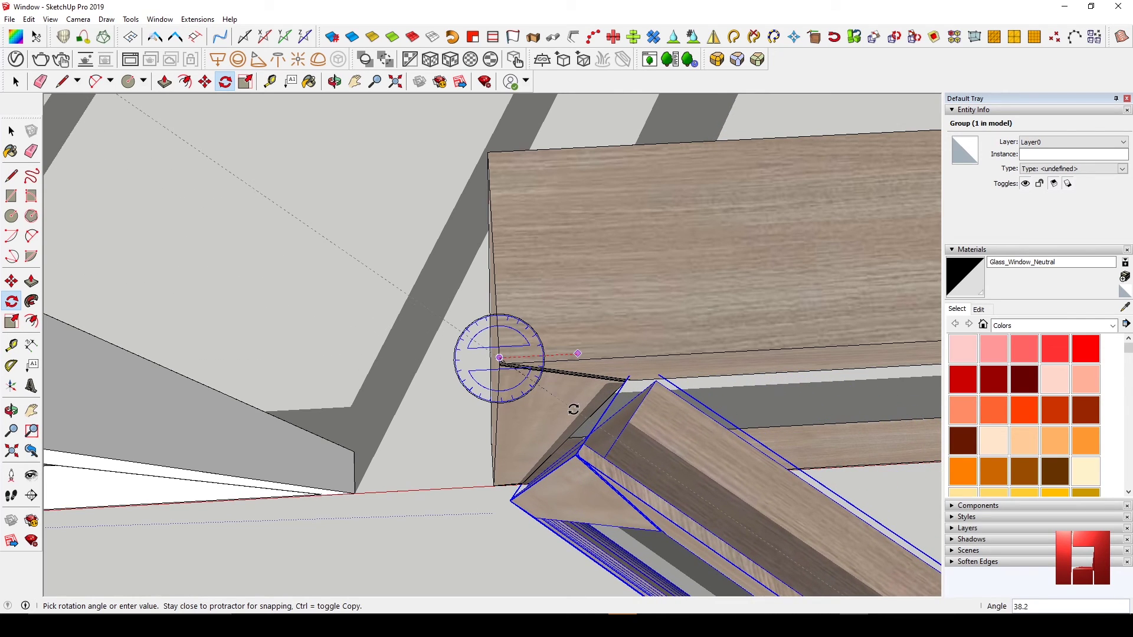
pyautogui.press('space')
# - Rotate the sash group with its beads and pane about the circle's centre to swing the window open towards the front
pyautogui.scroll(1, 528, 344)
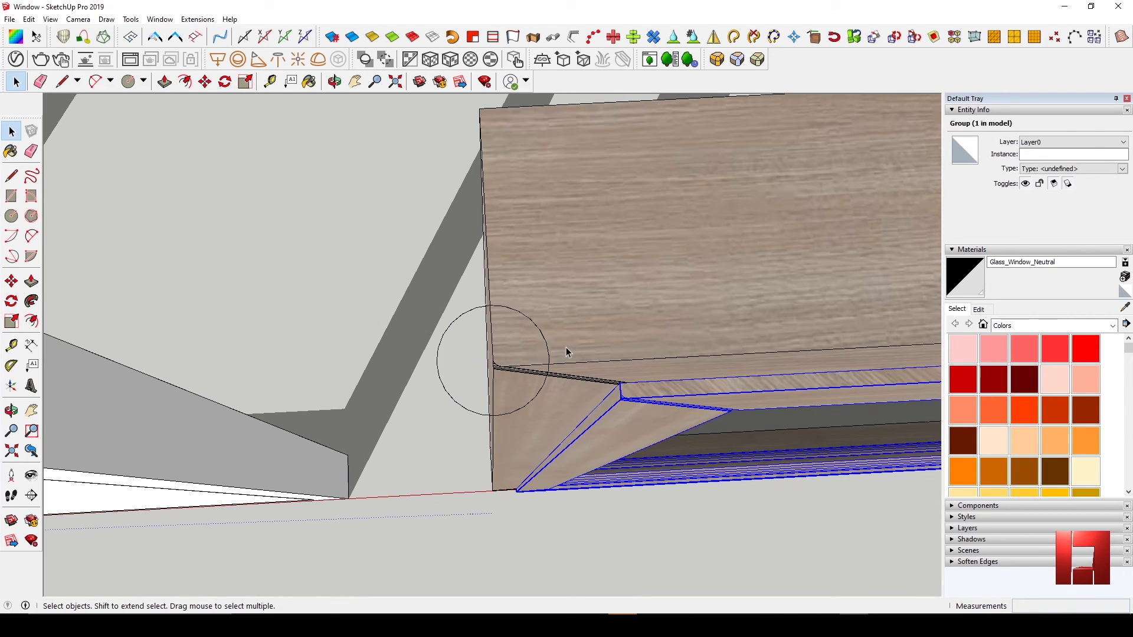
pyautogui.press('q')
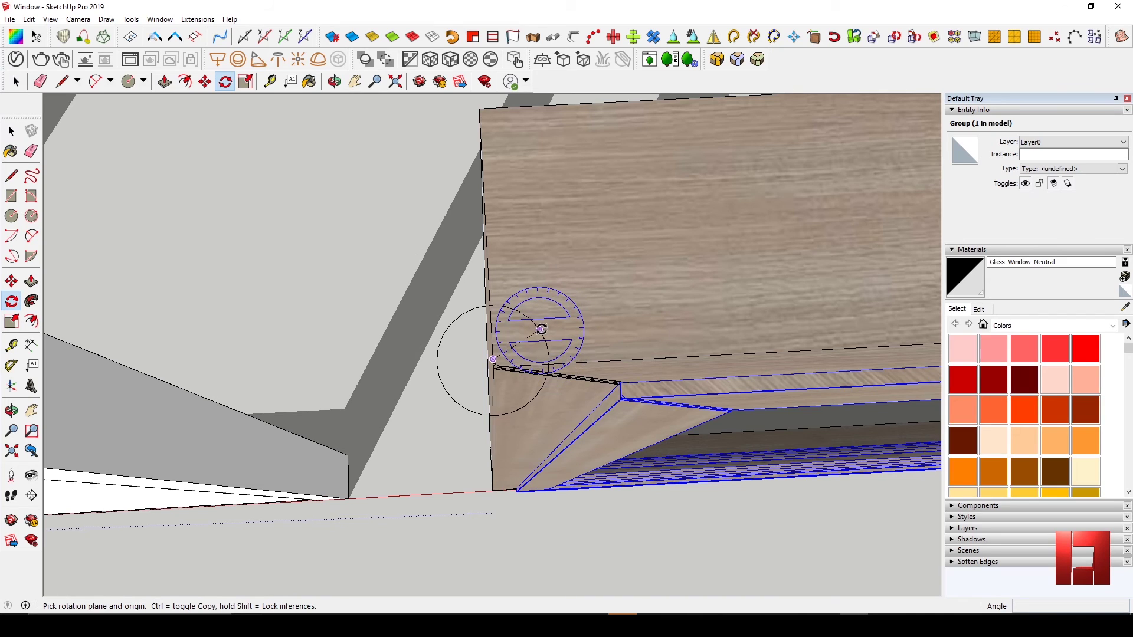
pyautogui.click(610, 342)
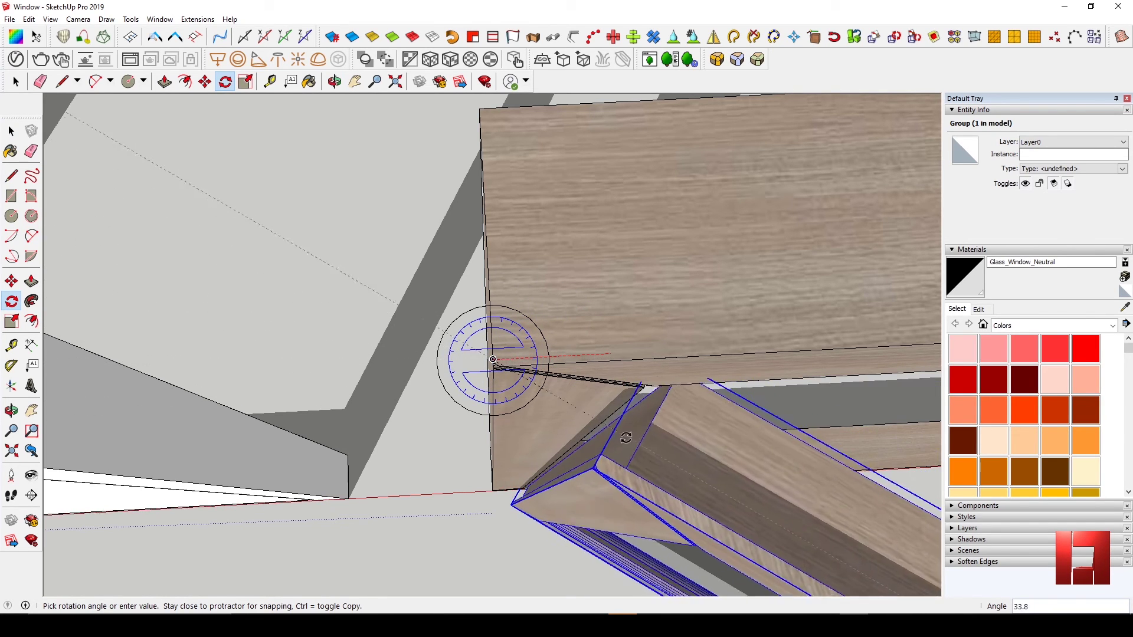
pyautogui.click(624, 475)
pyautogui.press('space')
# - Lock the hinge circle group inside the outer frame group and close the frame group
pyautogui.click(525, 323)
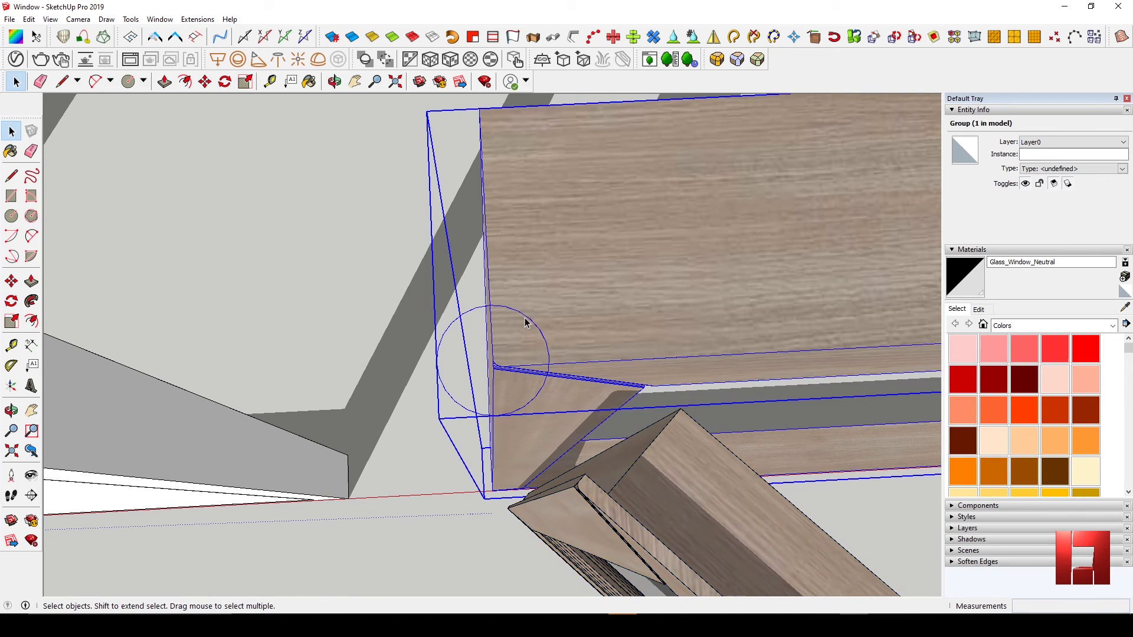
pyautogui.doubleClick(528, 321)
pyautogui.click(1039, 183)
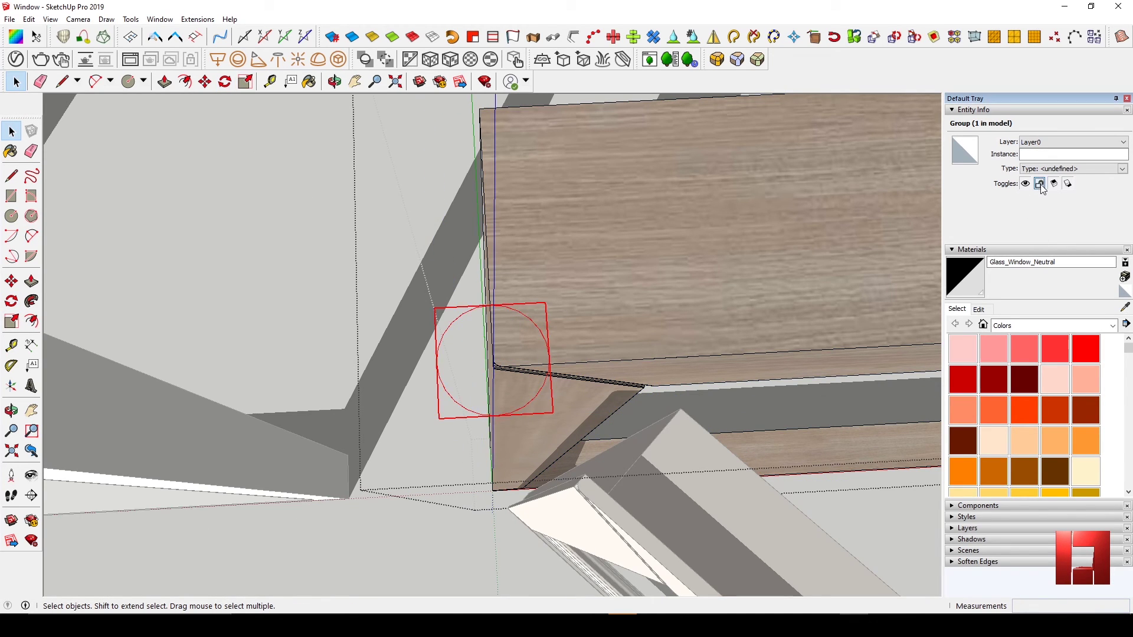
pyautogui.moveTo(579, 366); pyautogui.dragTo(567, 260, button='middle')
pyautogui.scroll(-3, 514, 268)
pyautogui.press('Escape')
pyautogui.scroll(-3, 554, 307)
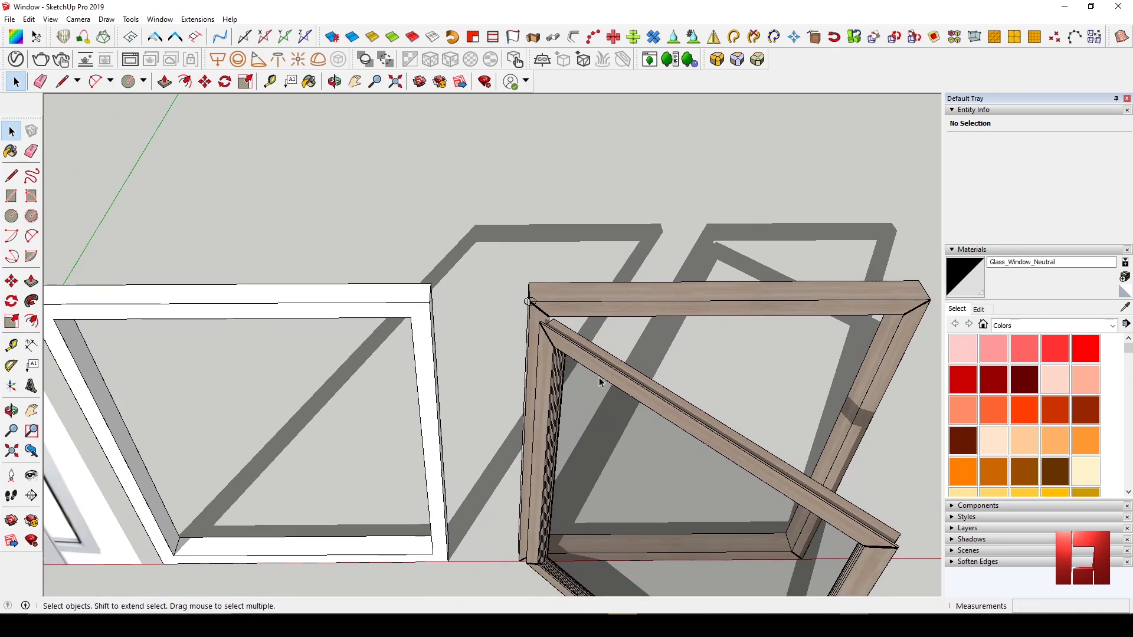
pyautogui.moveTo(599, 382); pyautogui.dragTo(540, 307, button='middle')
pyautogui.scroll(-3, 553, 316)
pyautogui.keyDown('shift'); pyautogui.moveTo(555, 348); pyautogui.dragTo(584, 288, button='middle'); pyautogui.keyUp('shift')
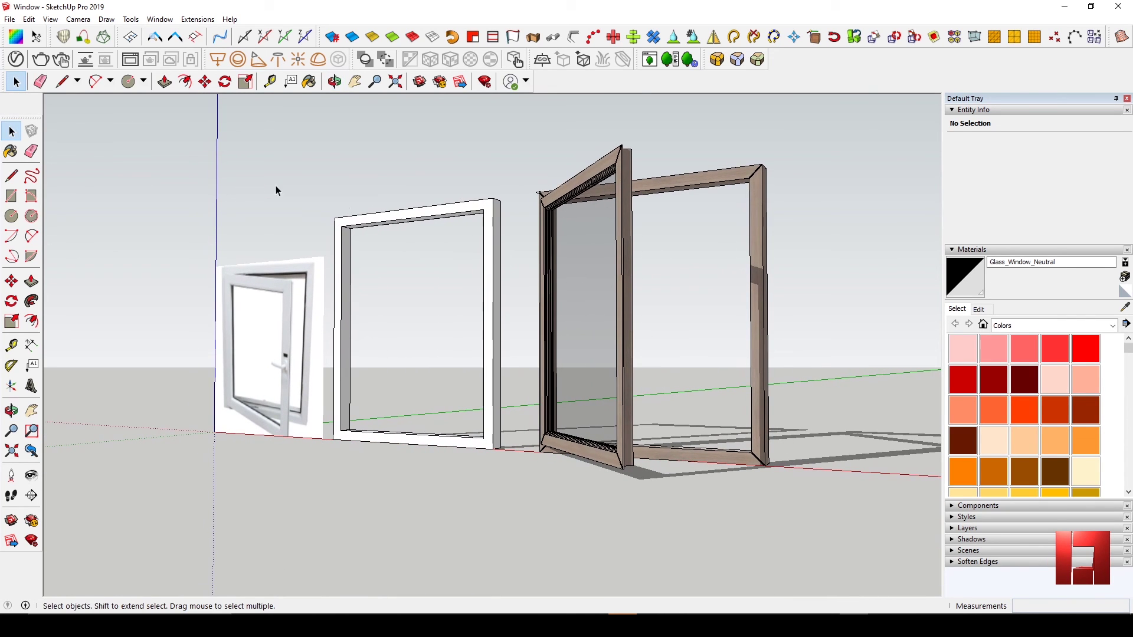